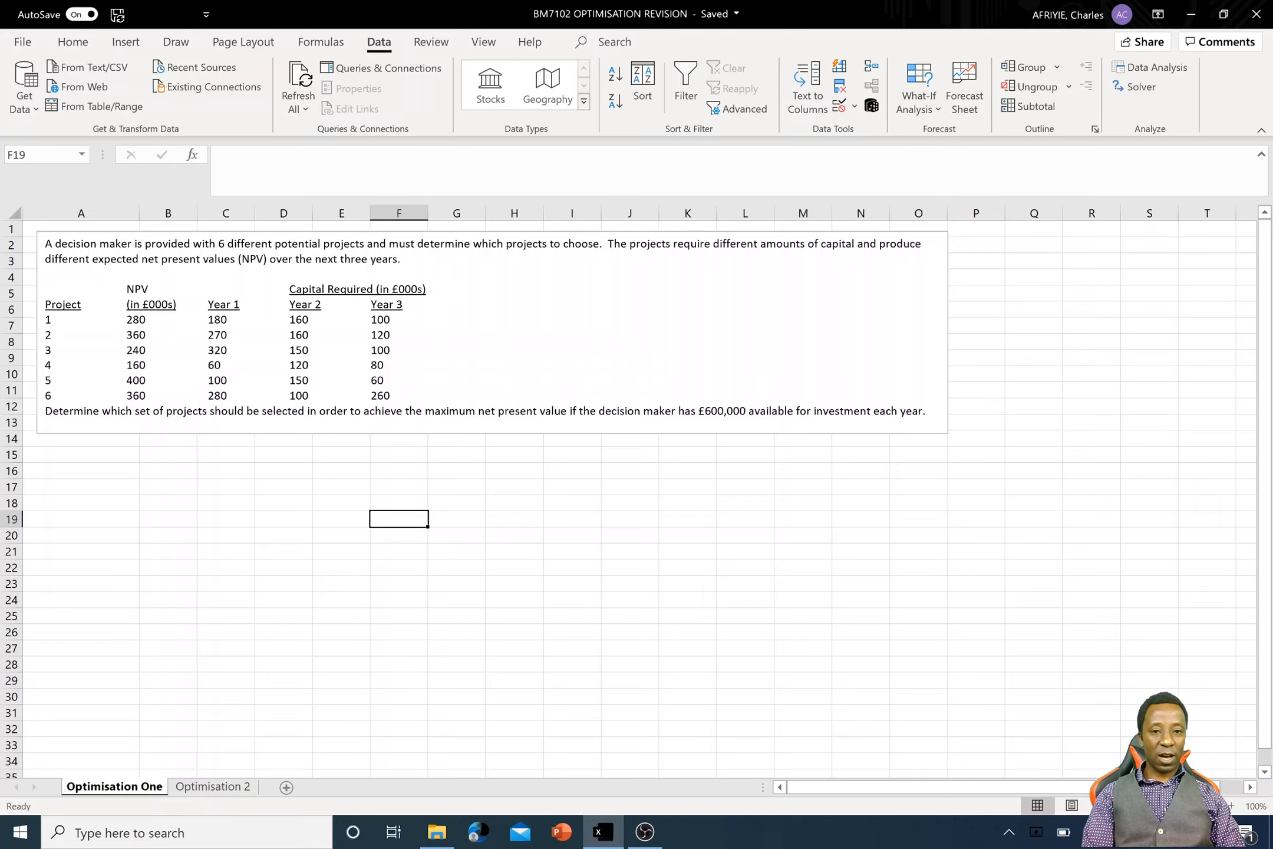
- Open the Excel program options for viewing, then return to the Optimisation One worksheet
click(92, 469)
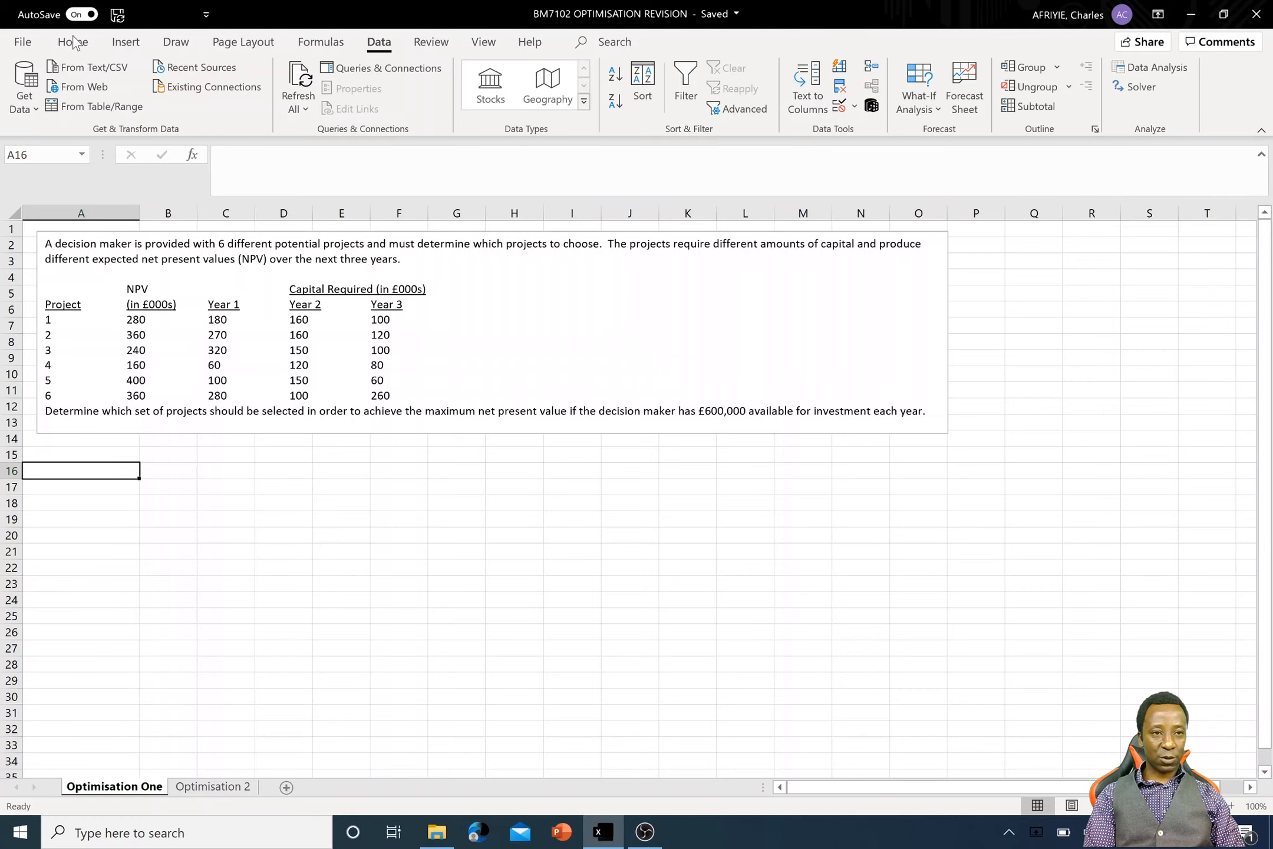
click(23, 44)
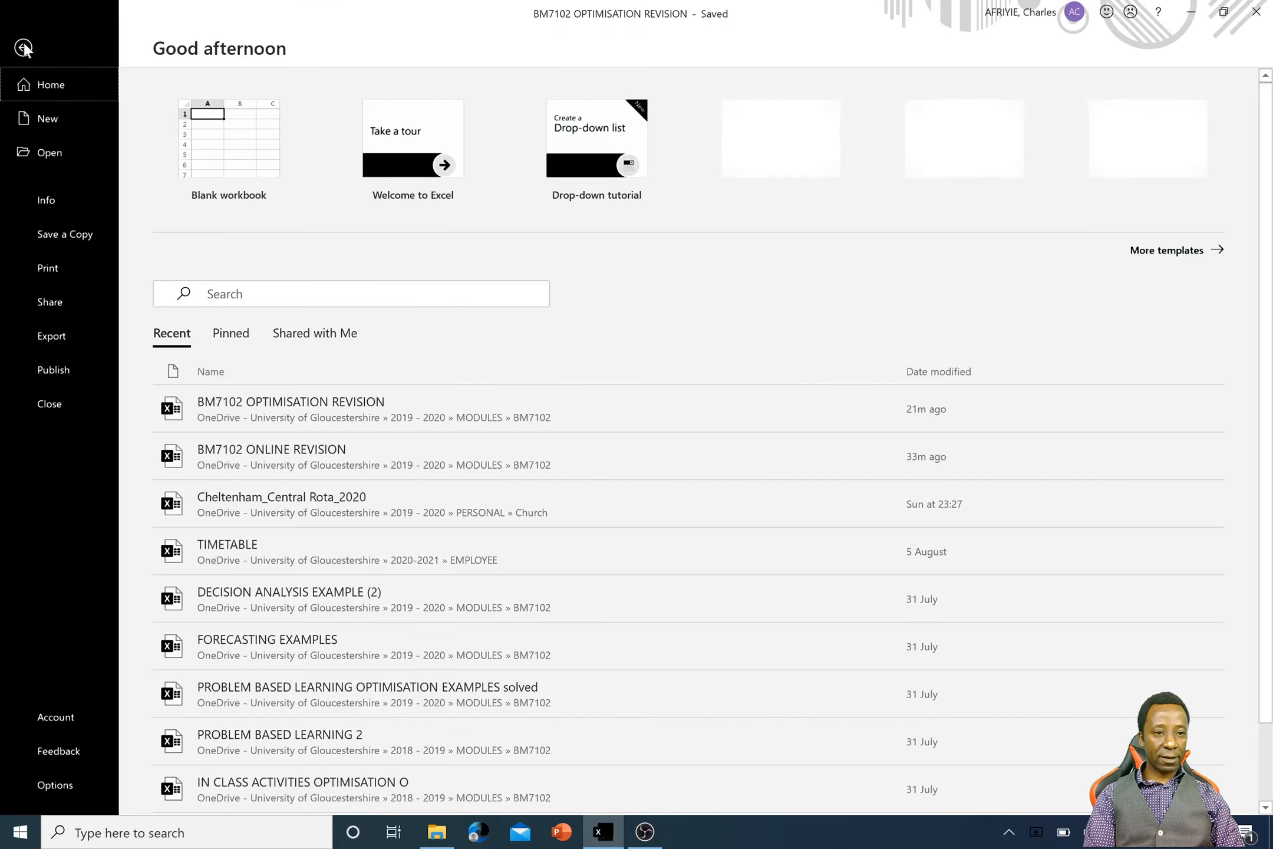
click(55, 784)
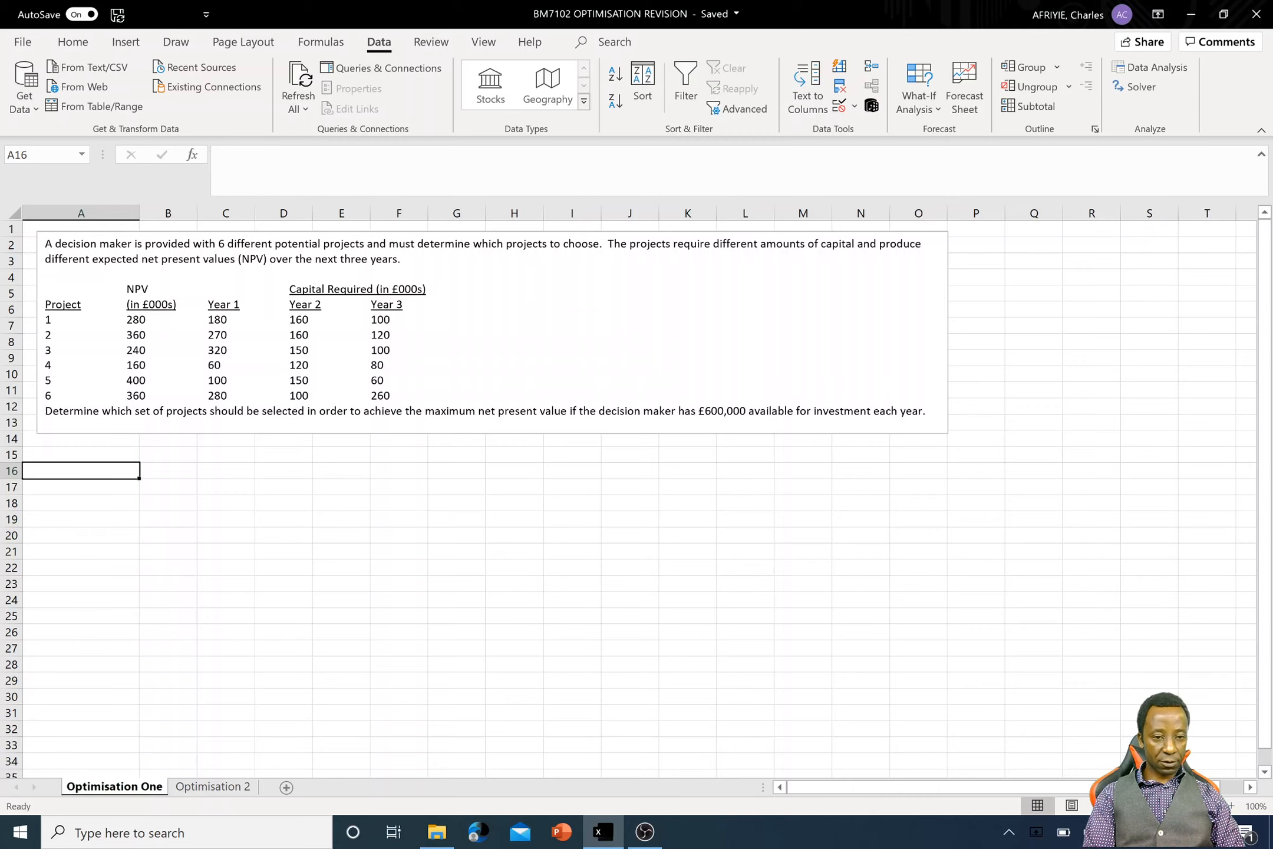
click(22, 46)
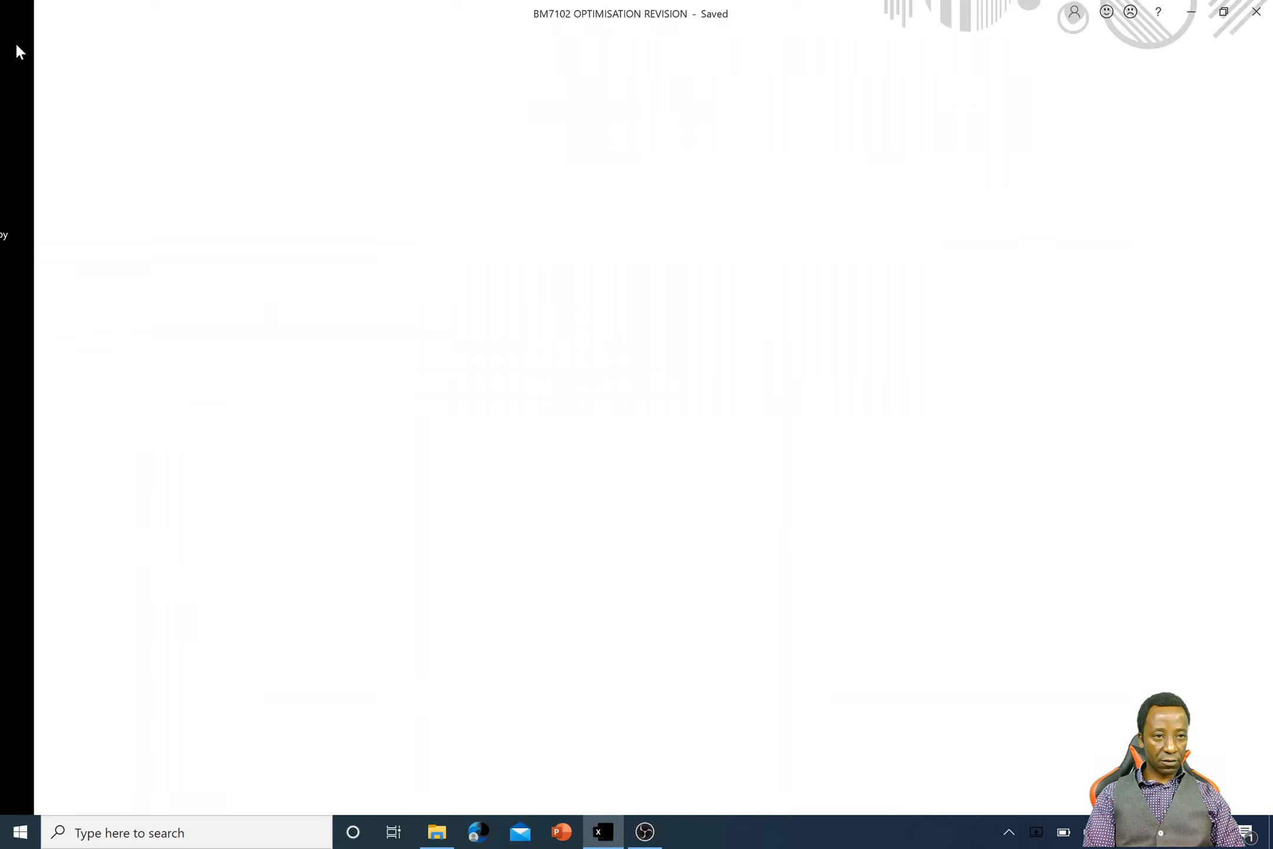
click(54, 785)
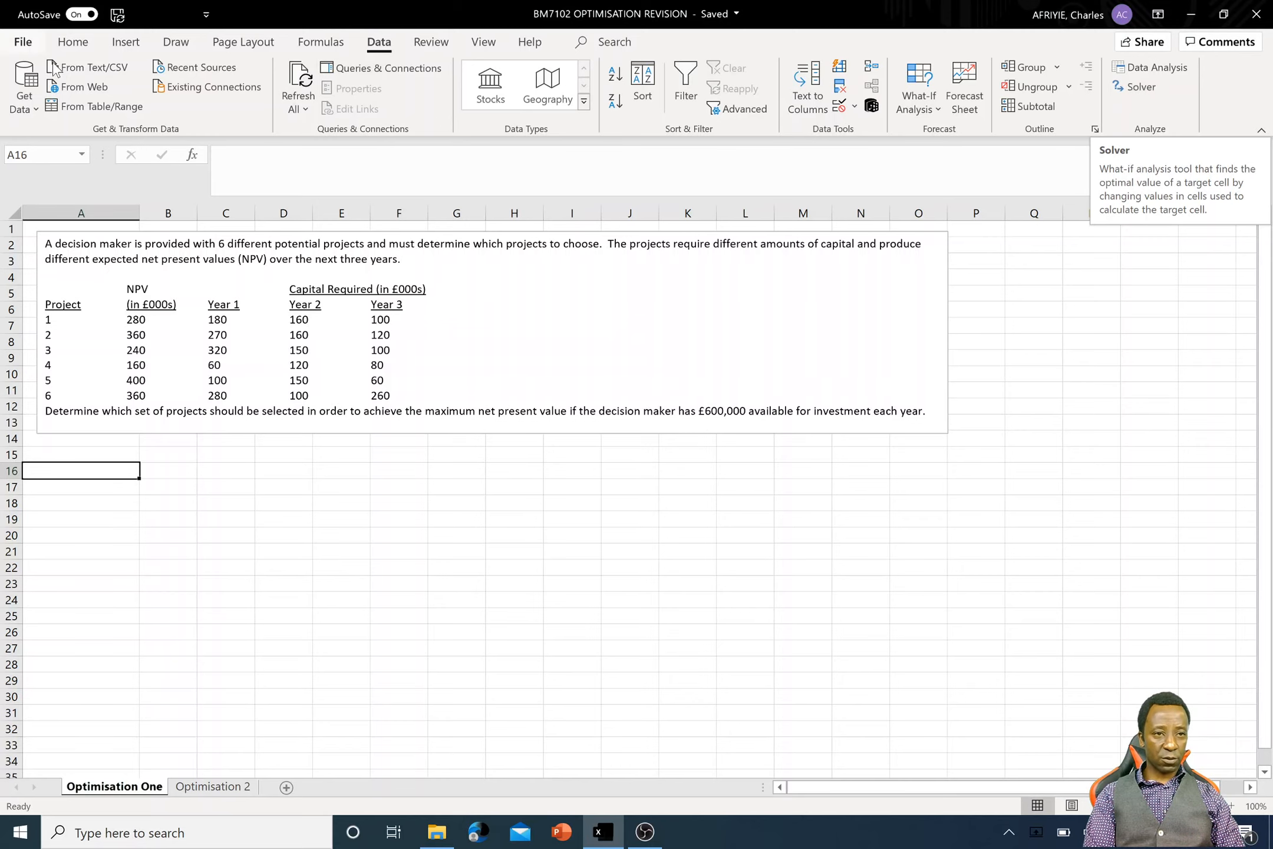
click(22, 43)
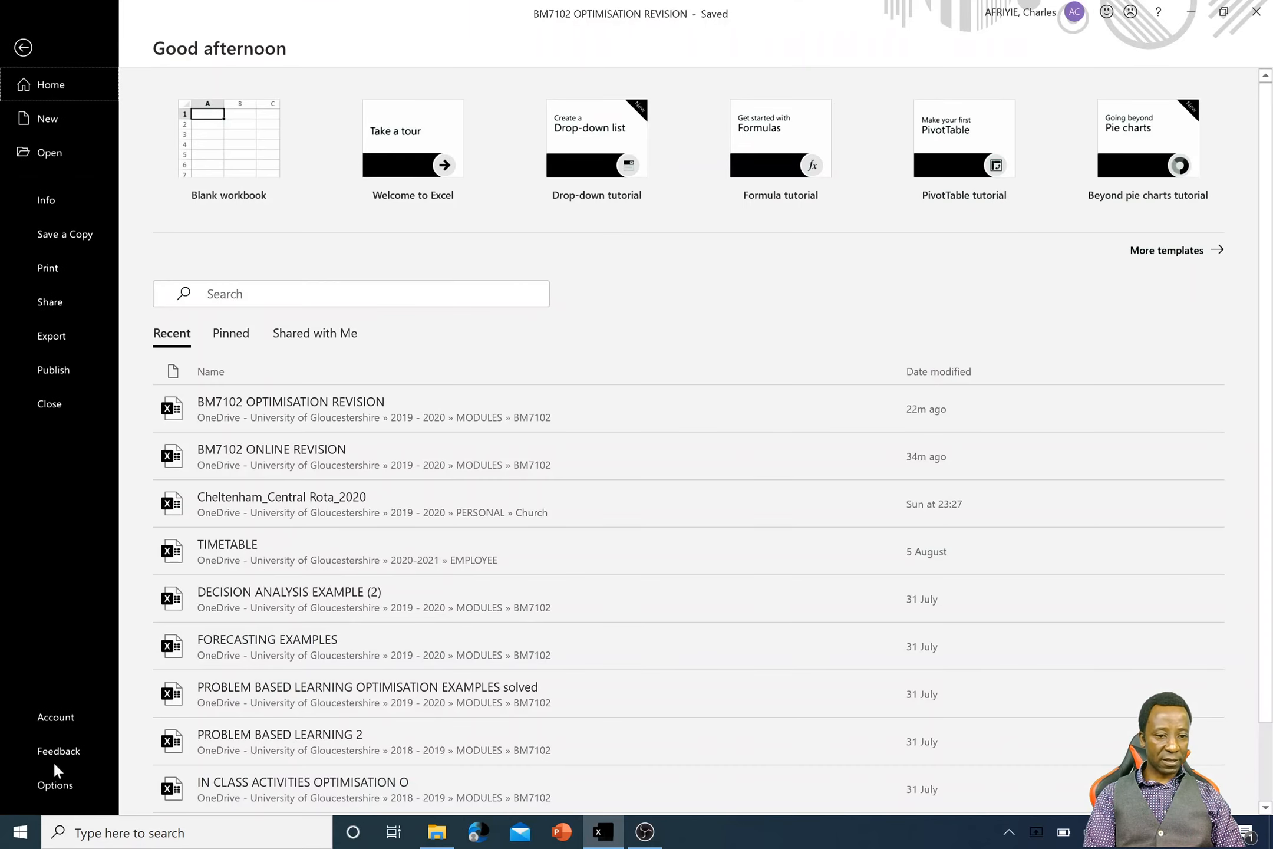
click(55, 788)
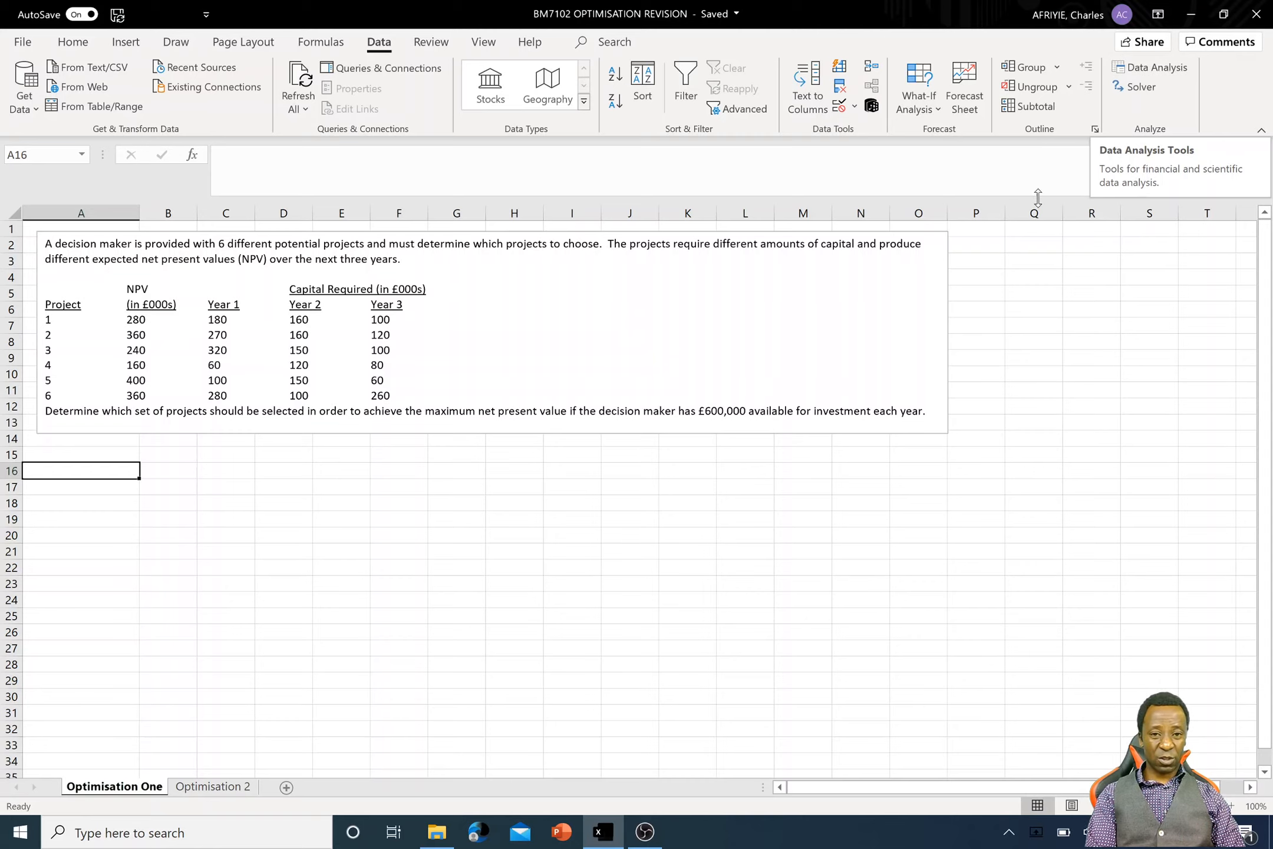
click(793, 600)
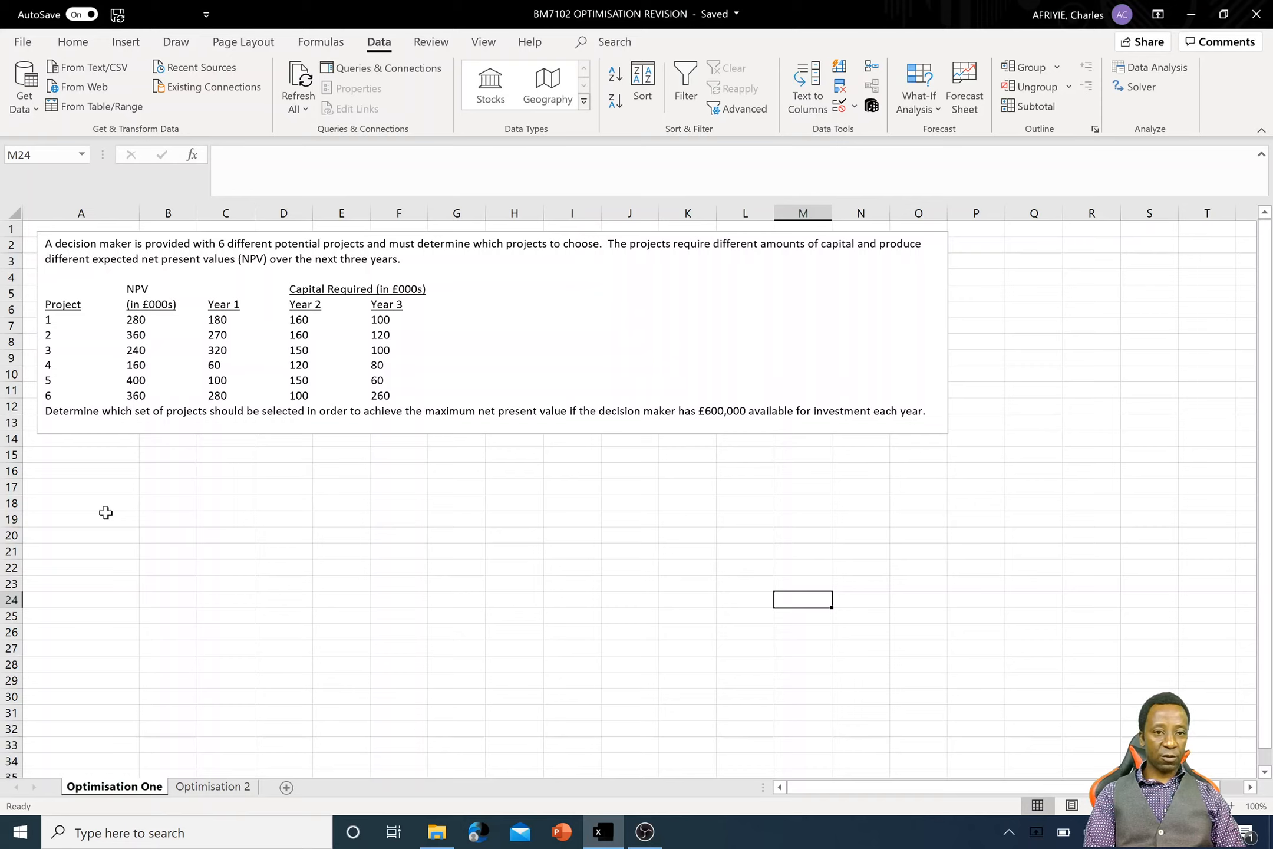
- Enter the label "Decision variables" in cell A16 below the problem statement
click(76, 474)
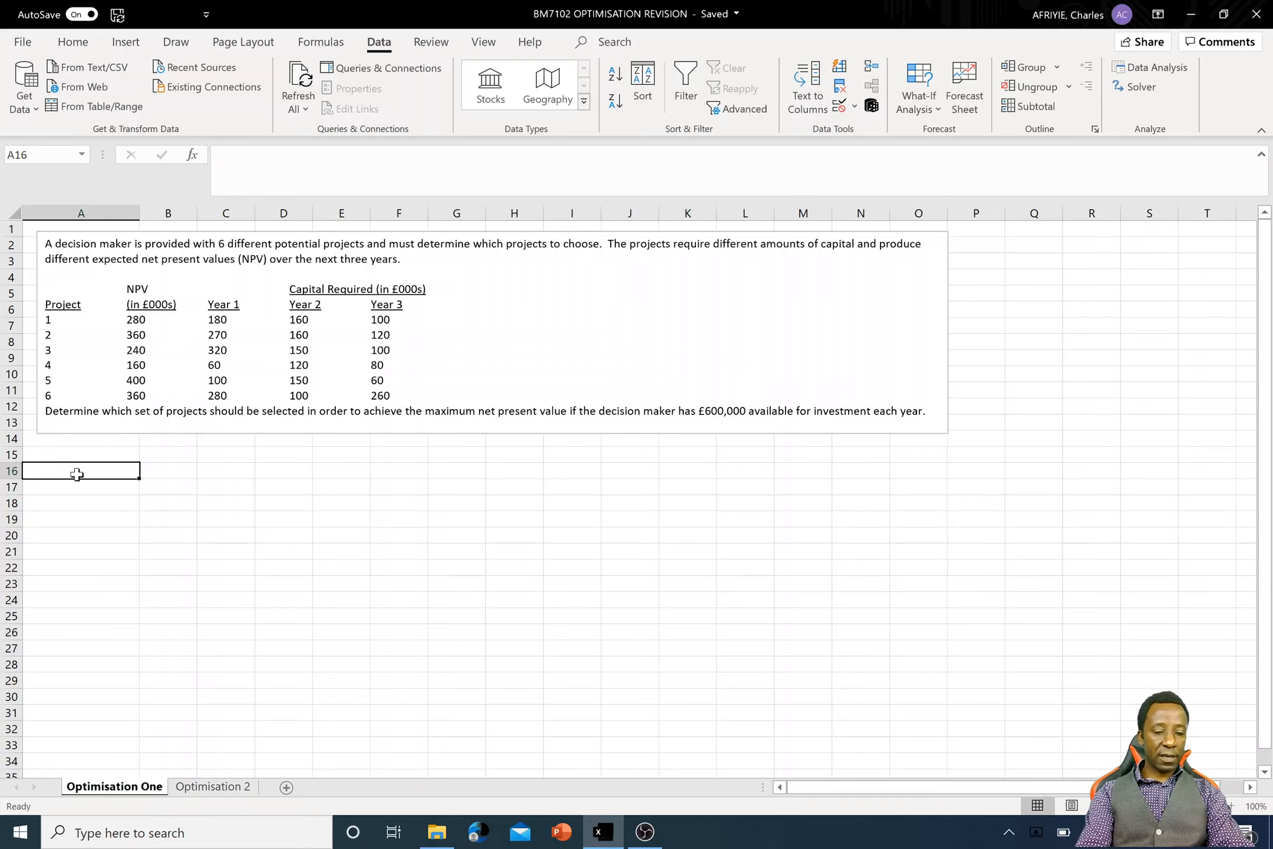
text(dEC)
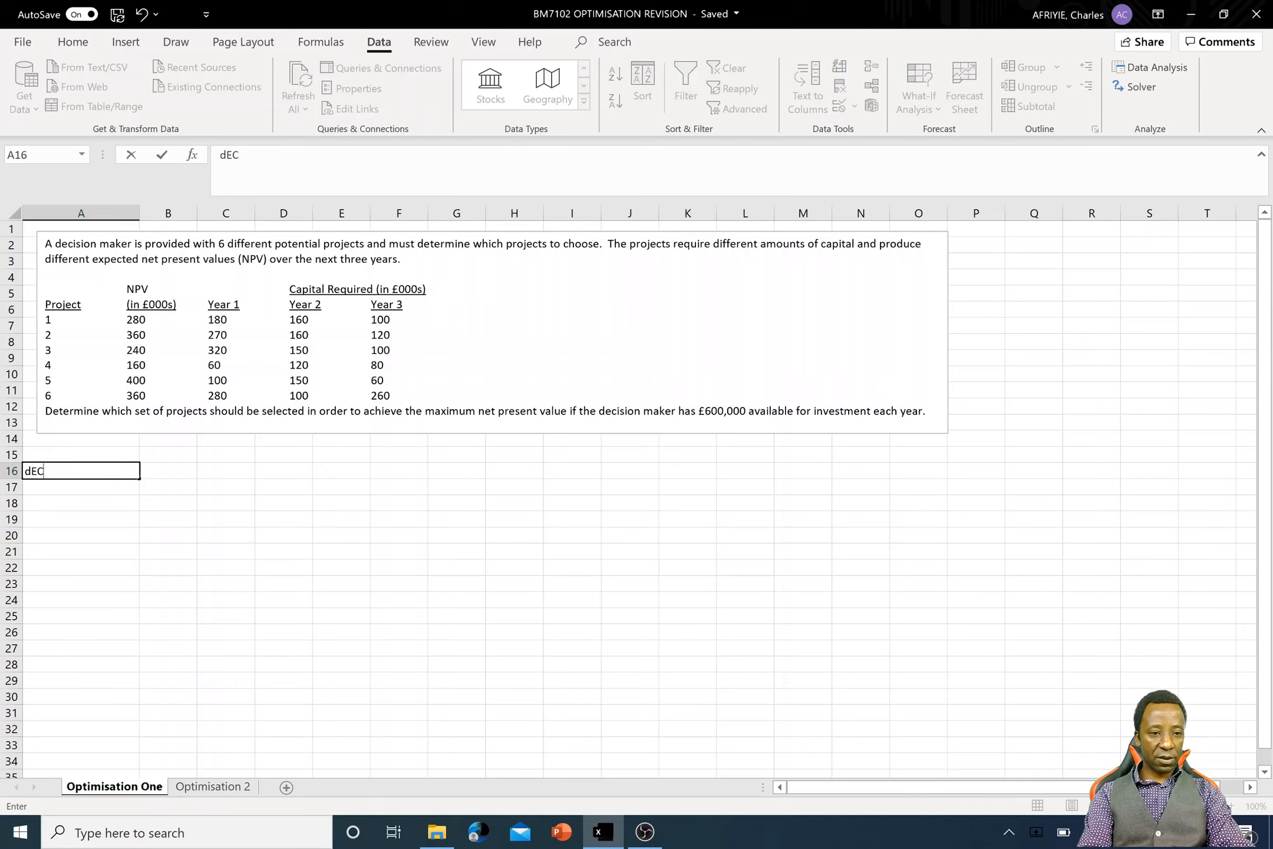
key(BackSpace)
key(BackSpace)
key(BackSpace)
text(Decisi)
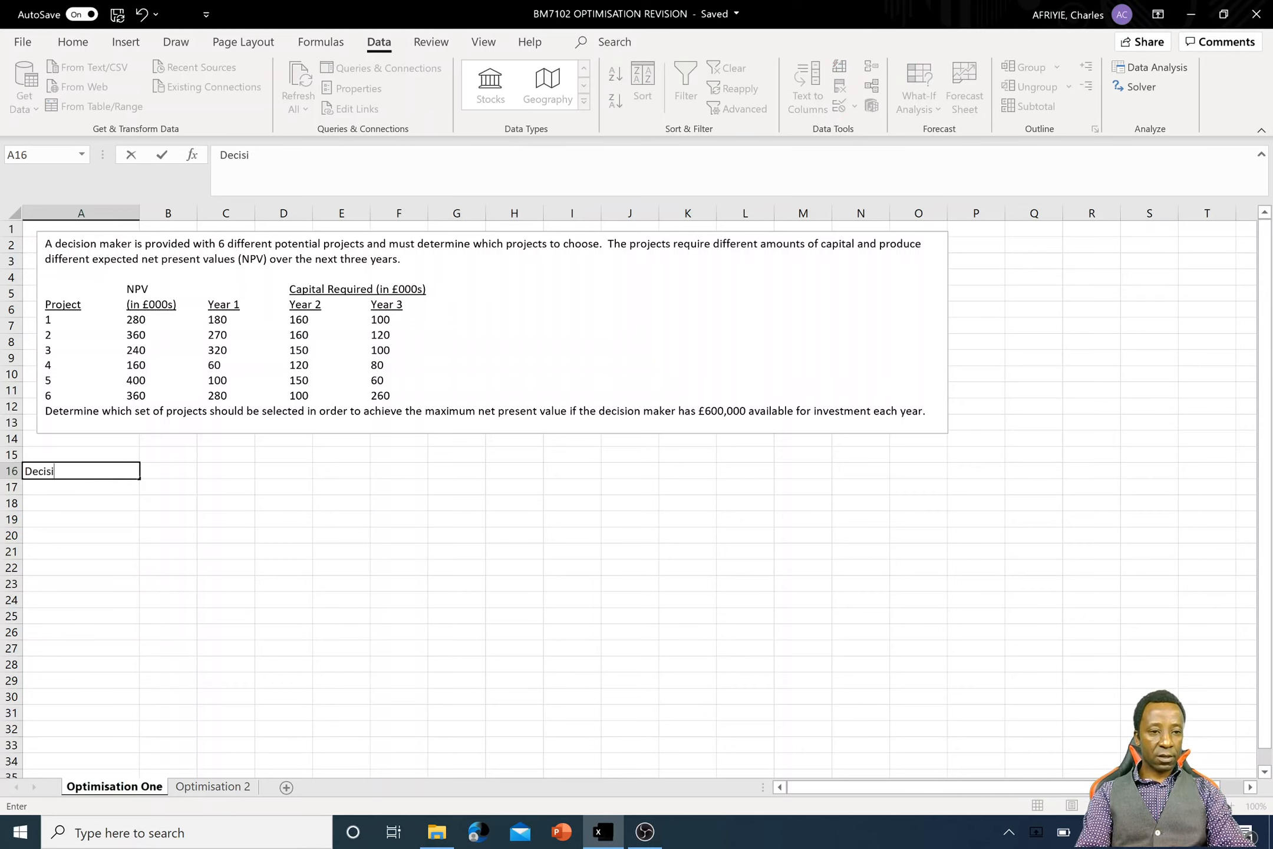
text(on variables)
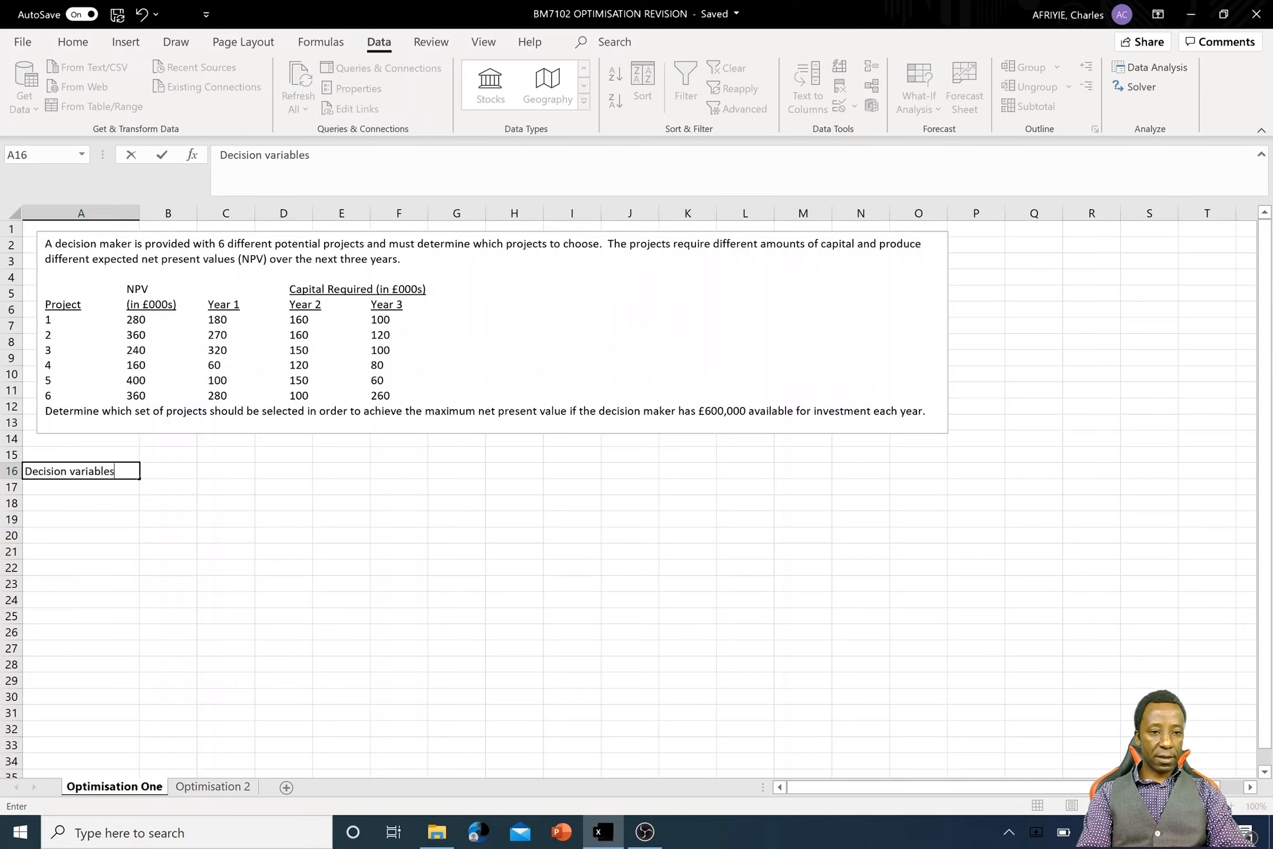
key(Tab)
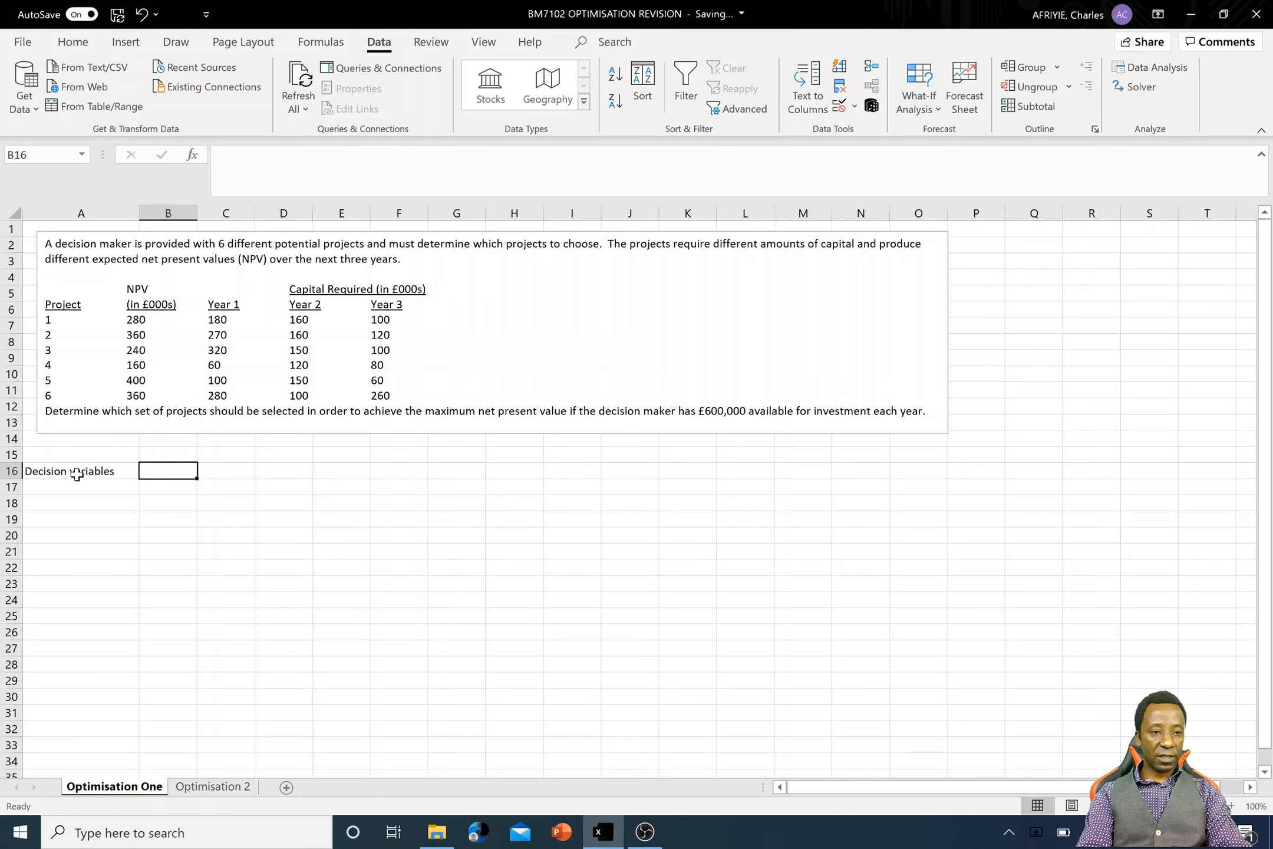
- Enter the headings Project 1, Project 2 and Project 3 in cells B16 to D16
text(Proj)
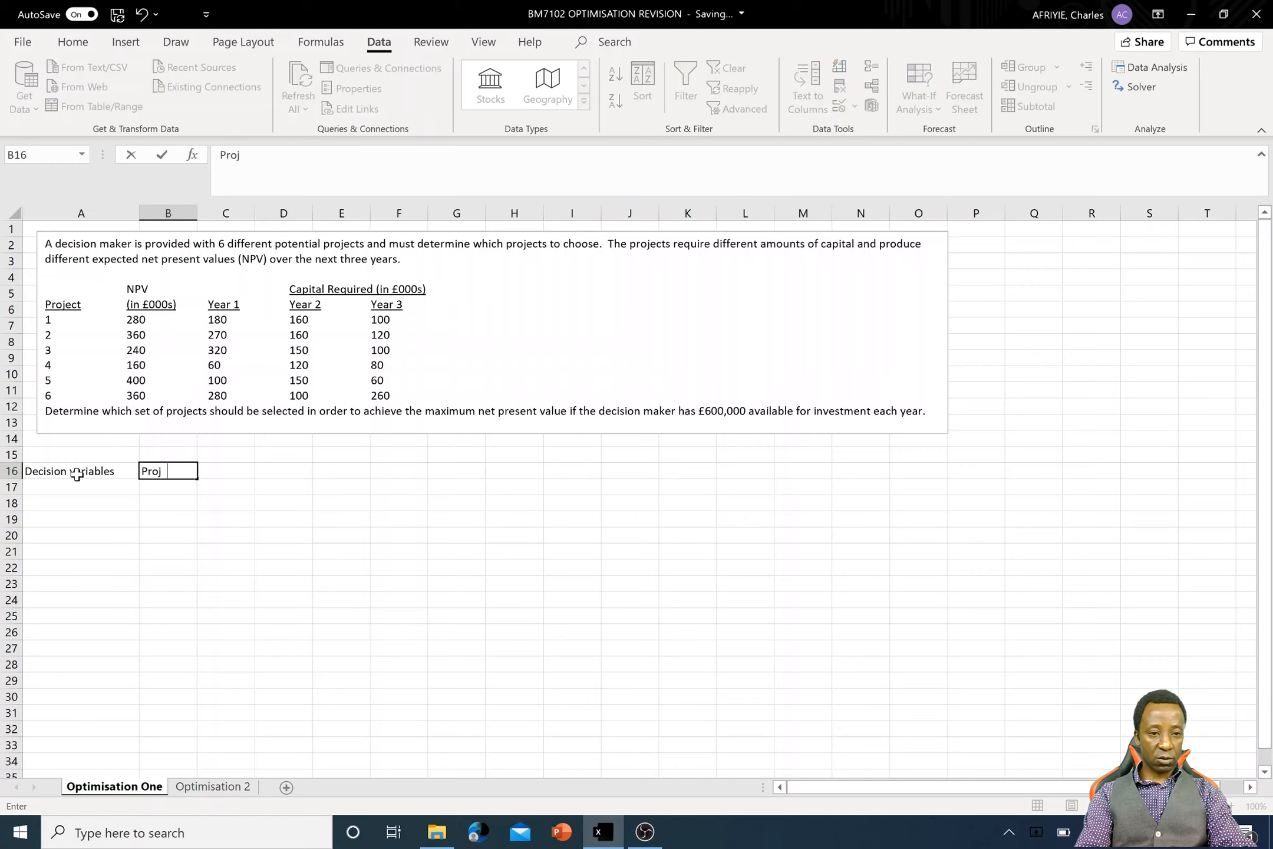
text(ect 1)
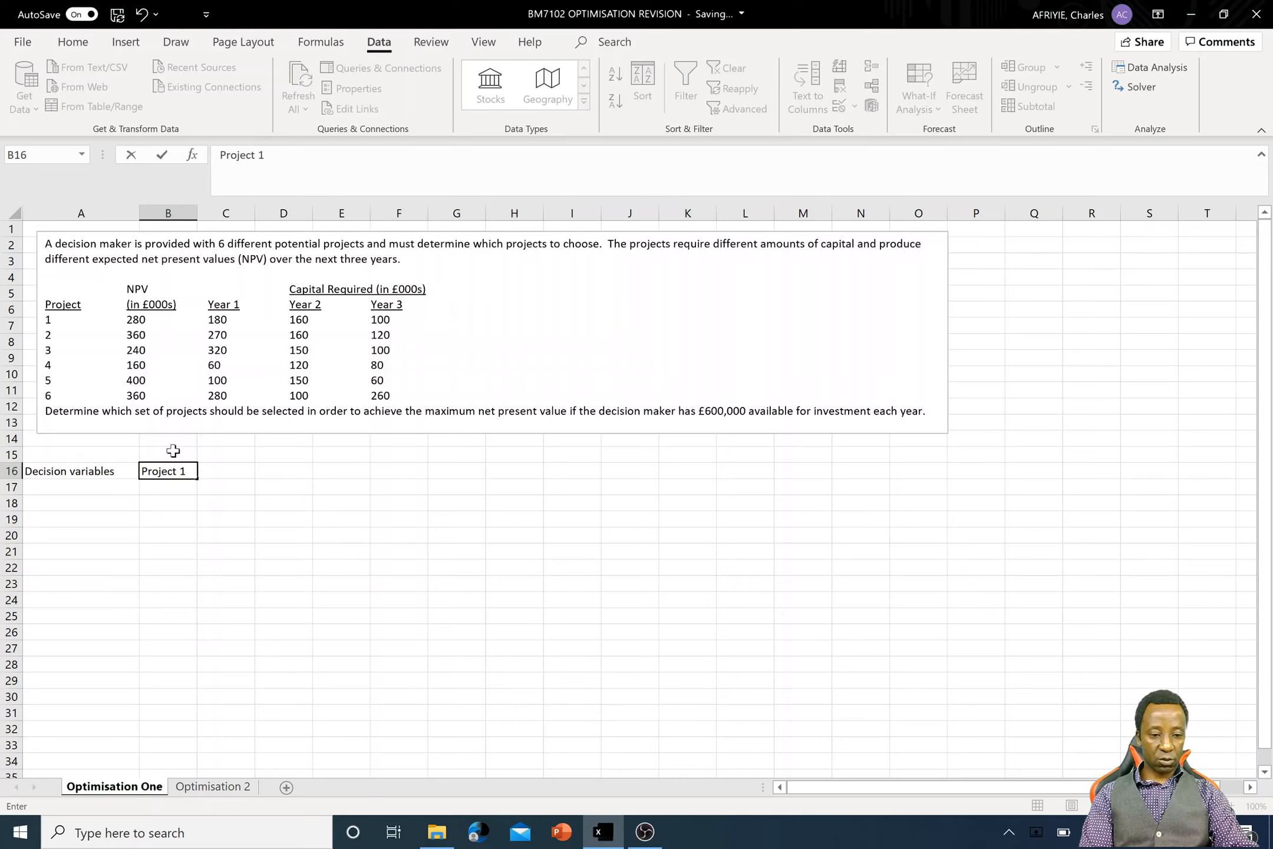
key(Tab)
text(Pro)
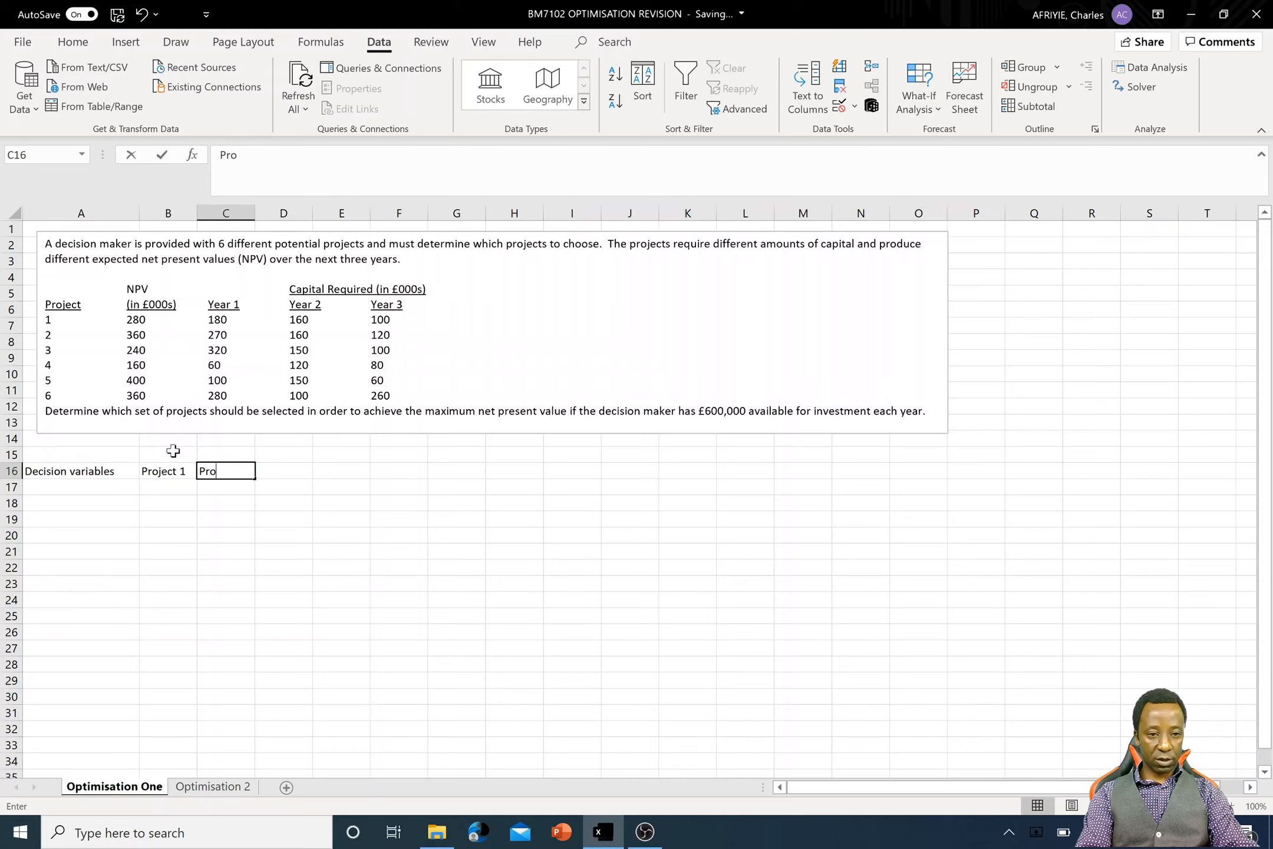
text(ject 2)
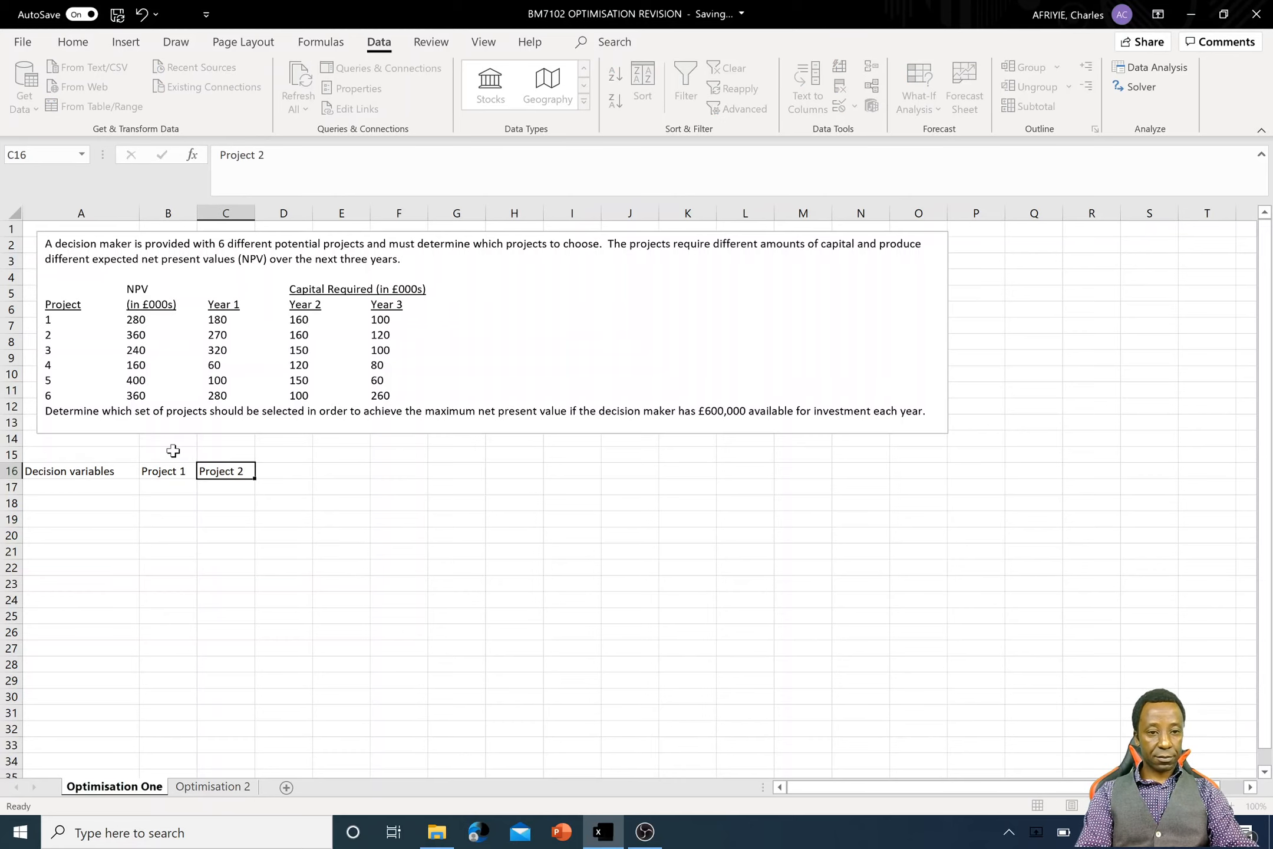
key(Tab)
text(Project )
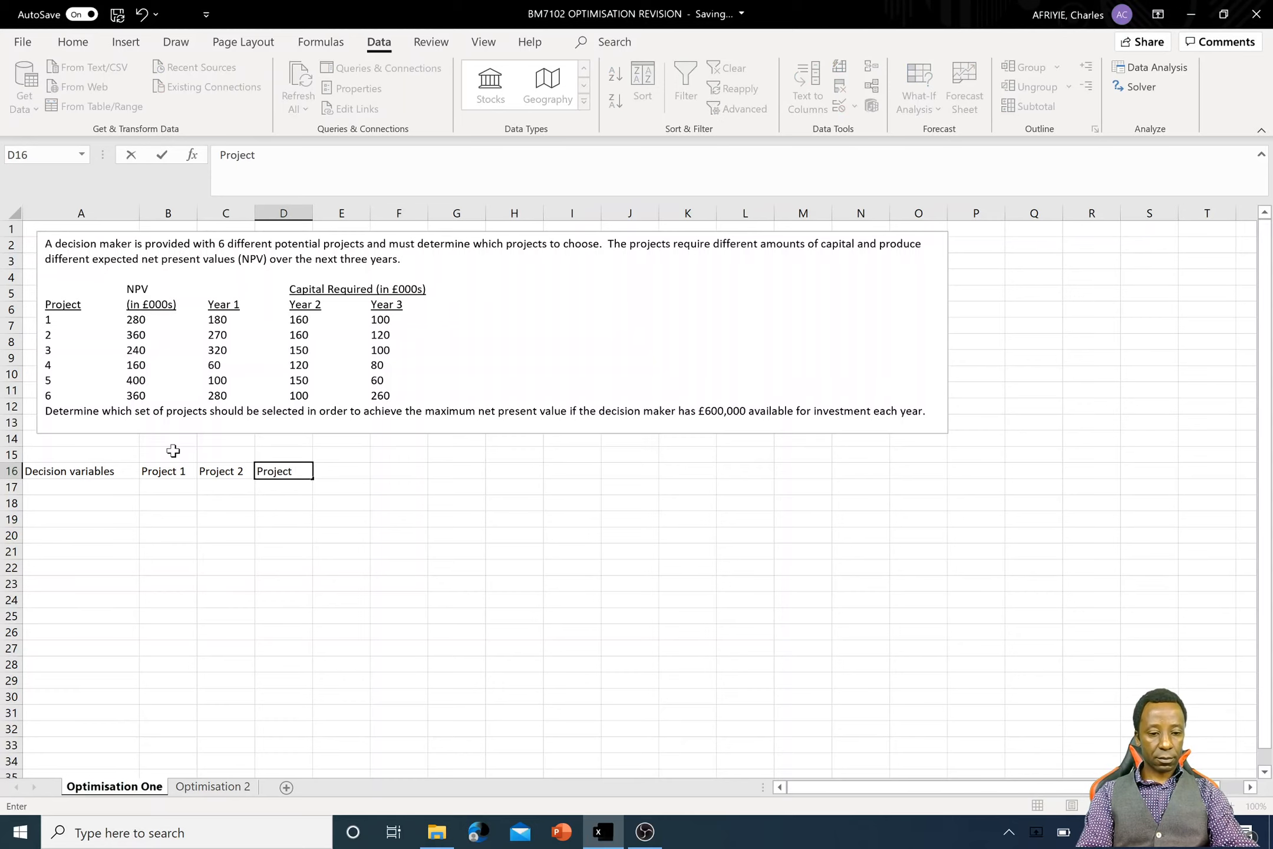
text(3)
key(Tab)
- Enter the headings Project 4, Project 5 and Project 6 in cells E16 to G16
text(Proj)
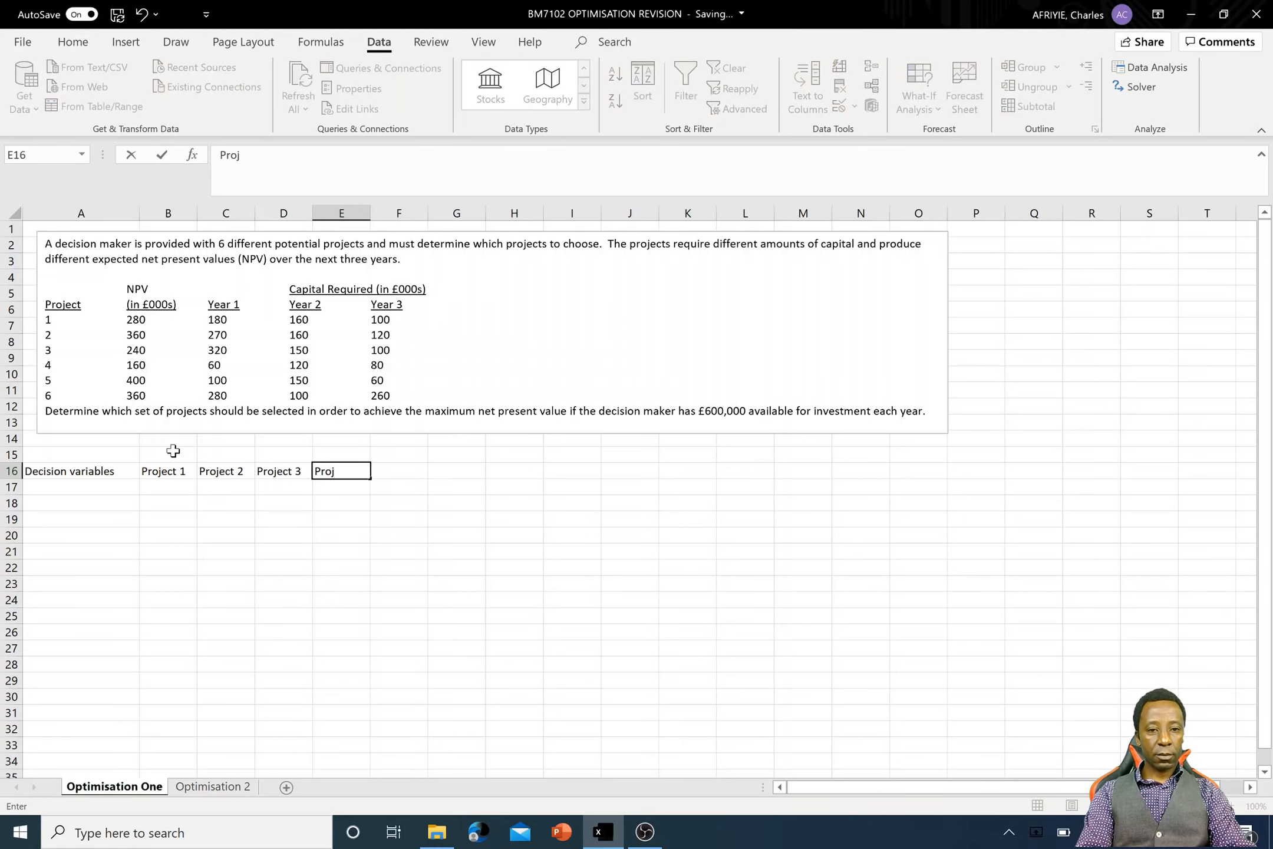
text(ect 4)
key(Tab)
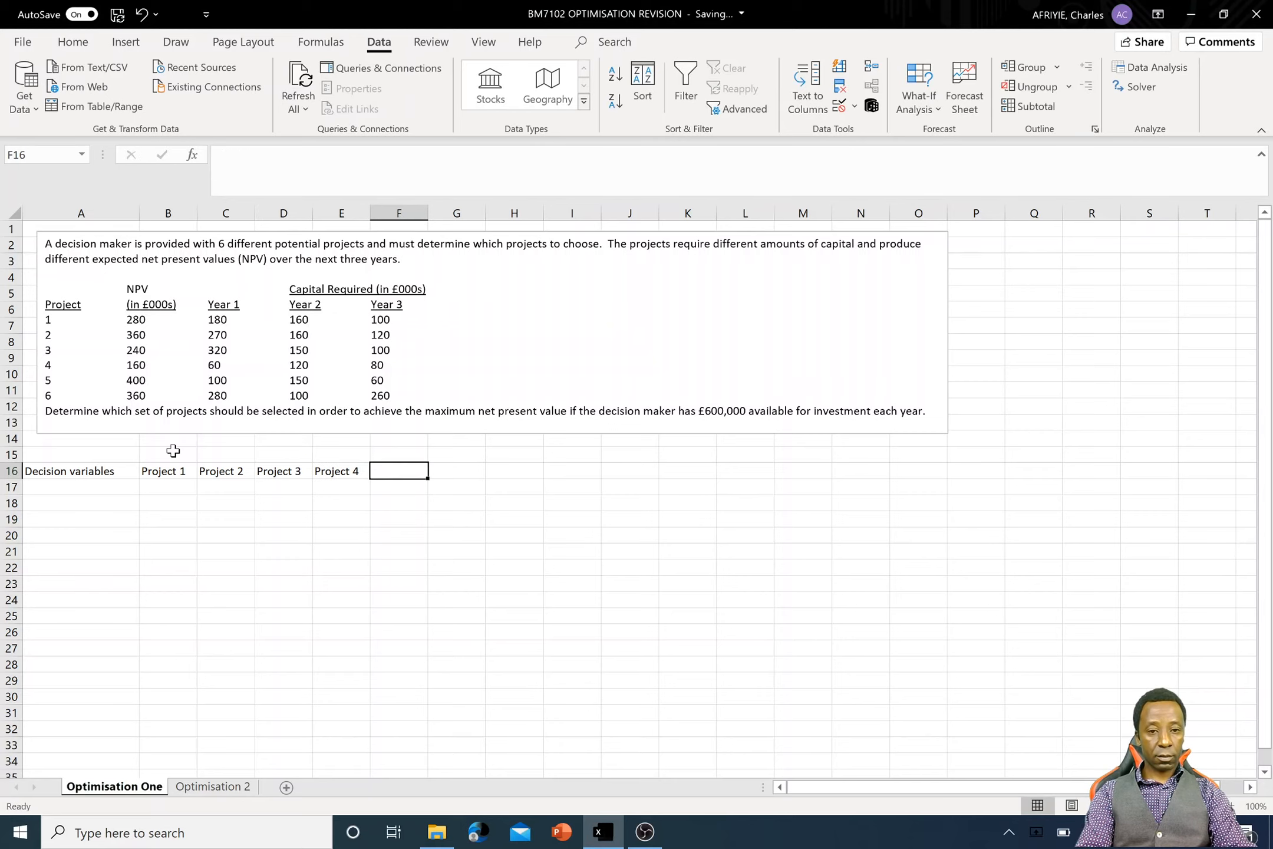
text(Pero)
key(BackSpace)
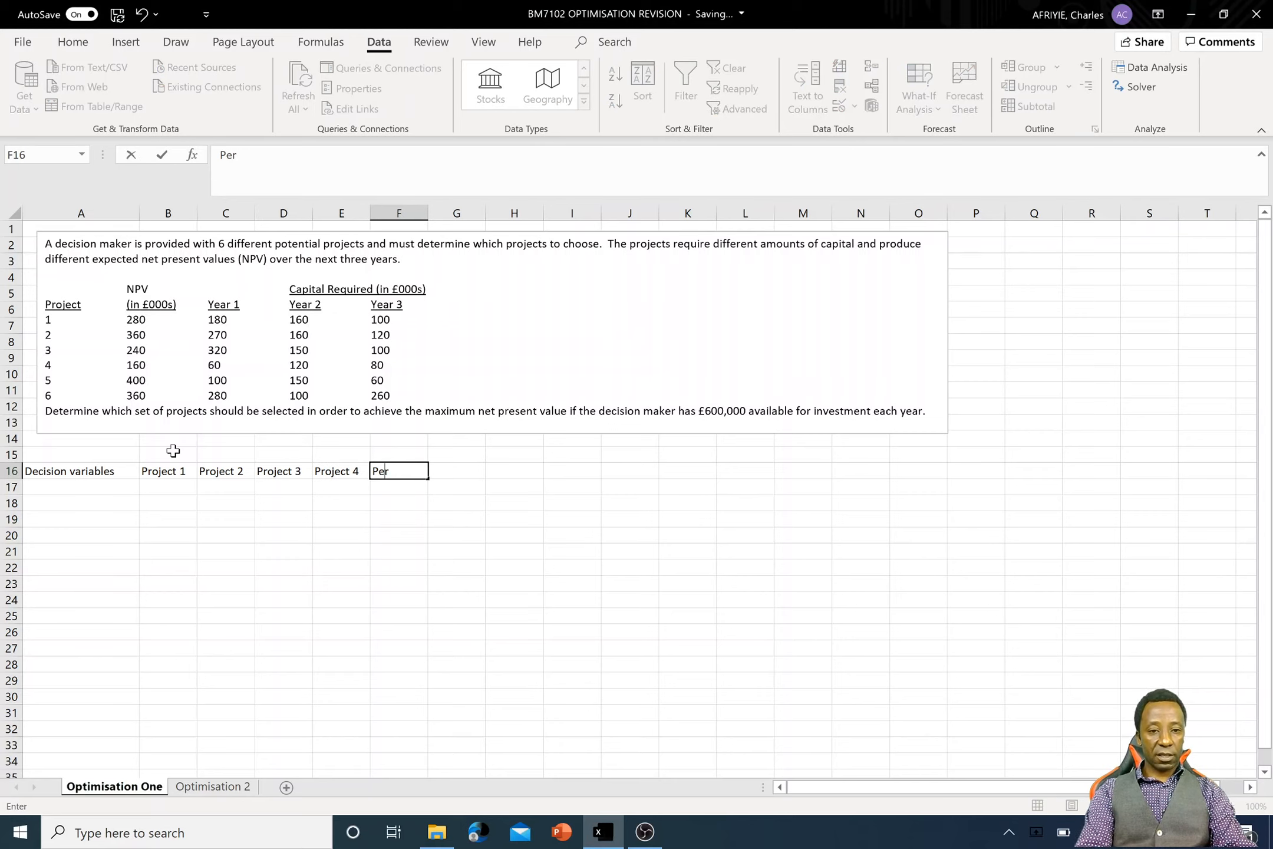
key(BackSpace)
key(BackSpace)
text(roject )
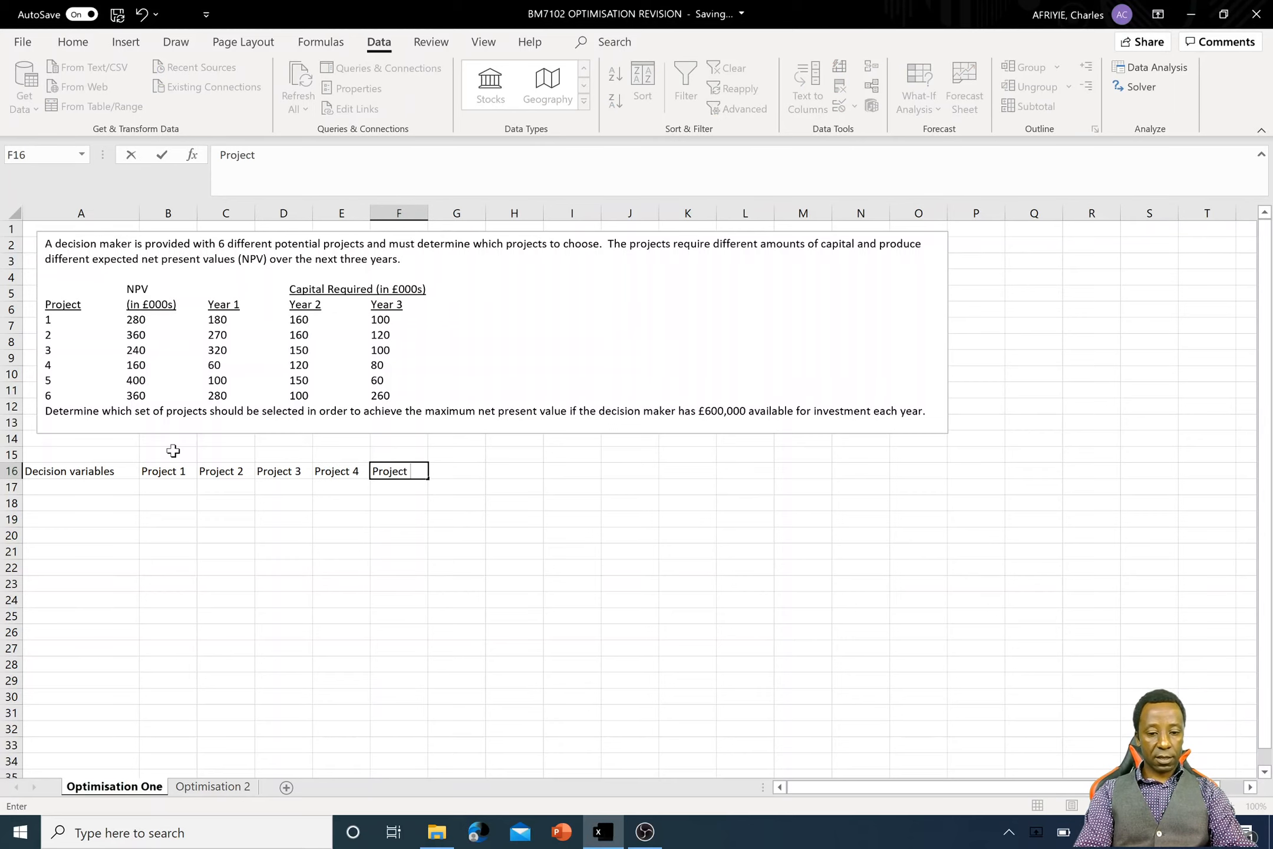
text(5)
key(Tab)
text(Project )
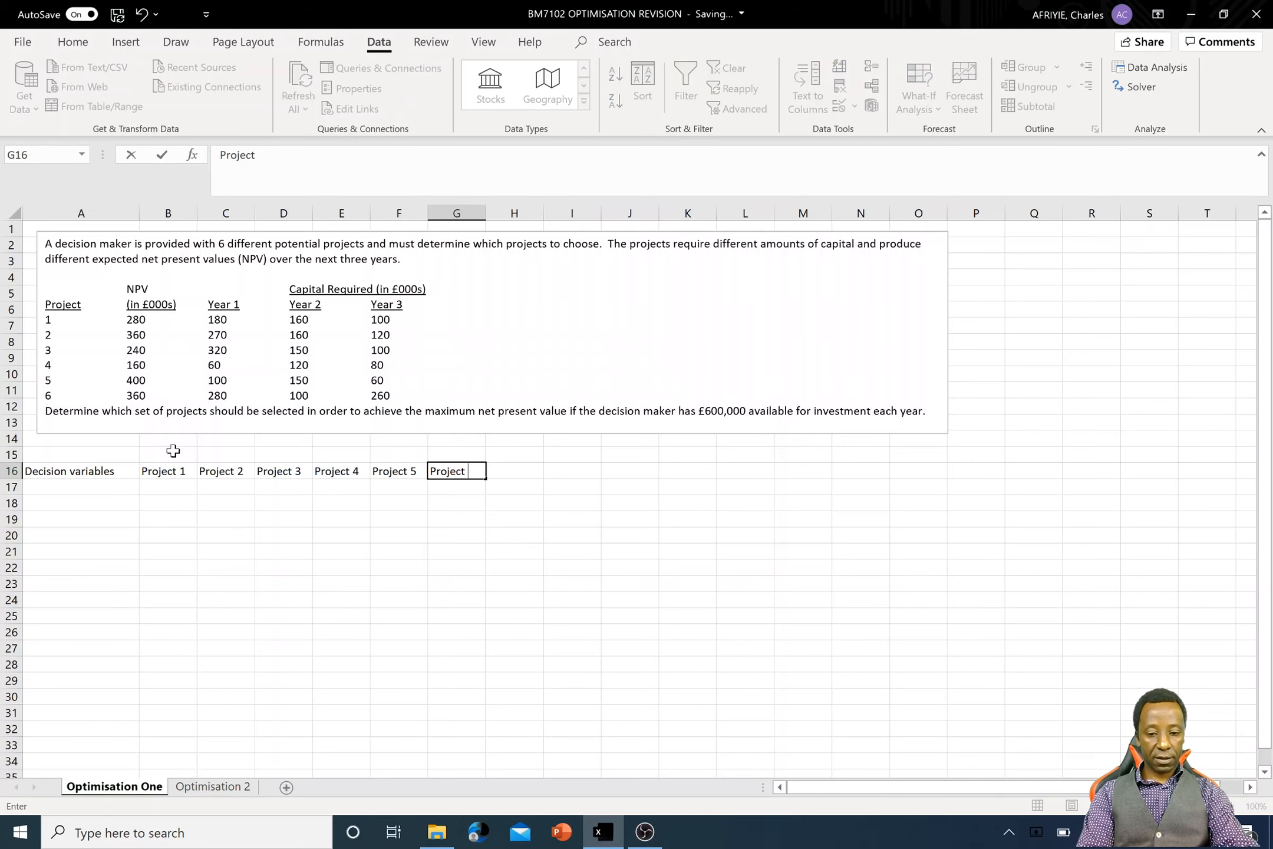
text(6)
key(Return)
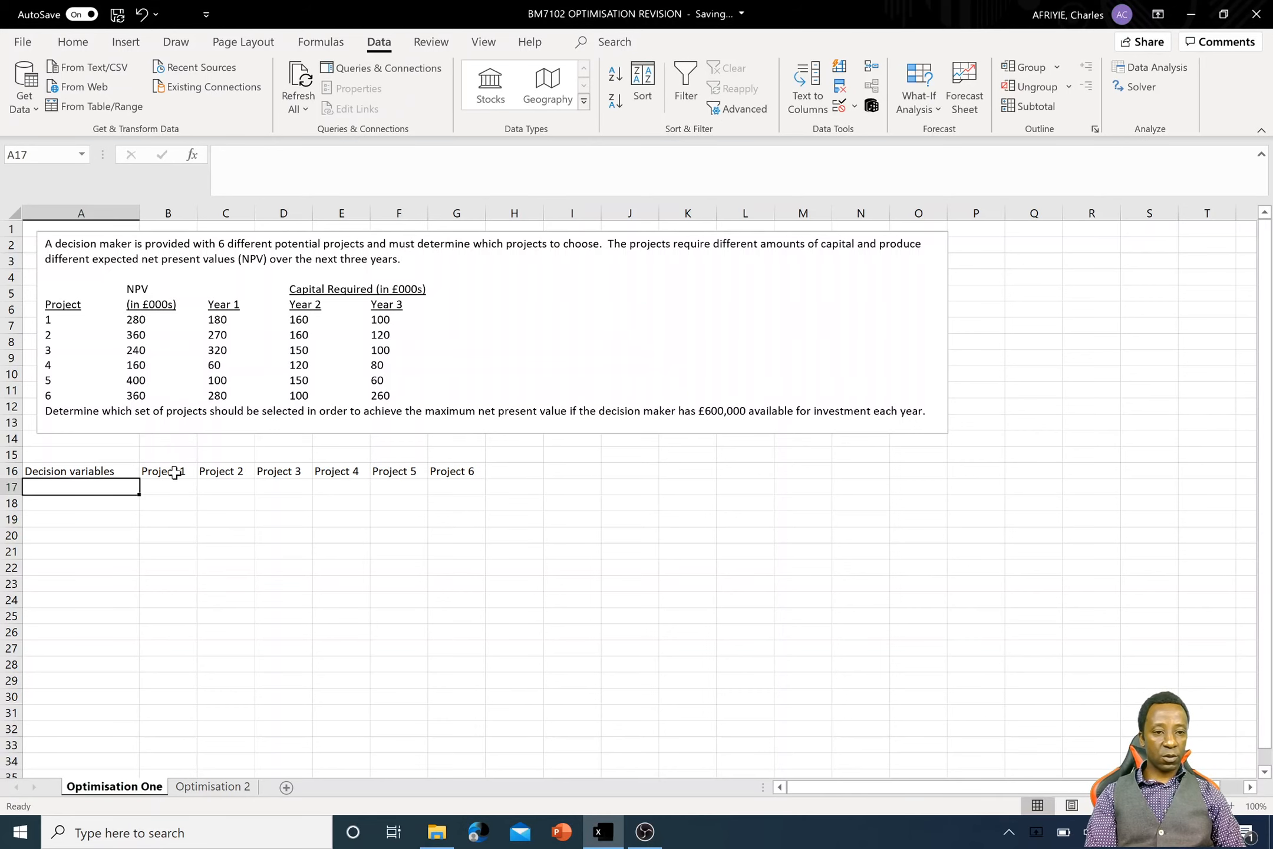
- Fill the Project 1 cells B16:B26 with light gold and the Project 2 cells C16:C26 with light blue
drag(174, 472, 170, 638)
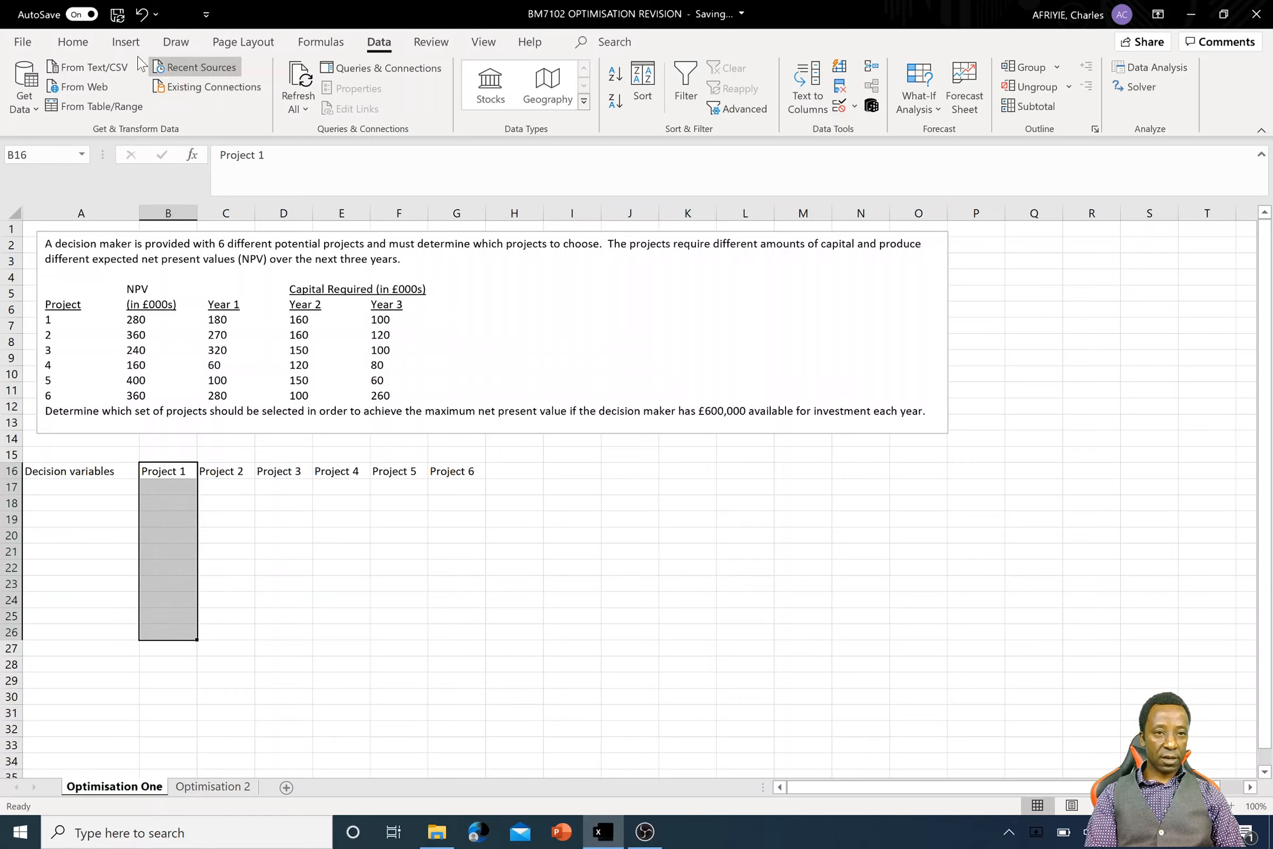
click(72, 41)
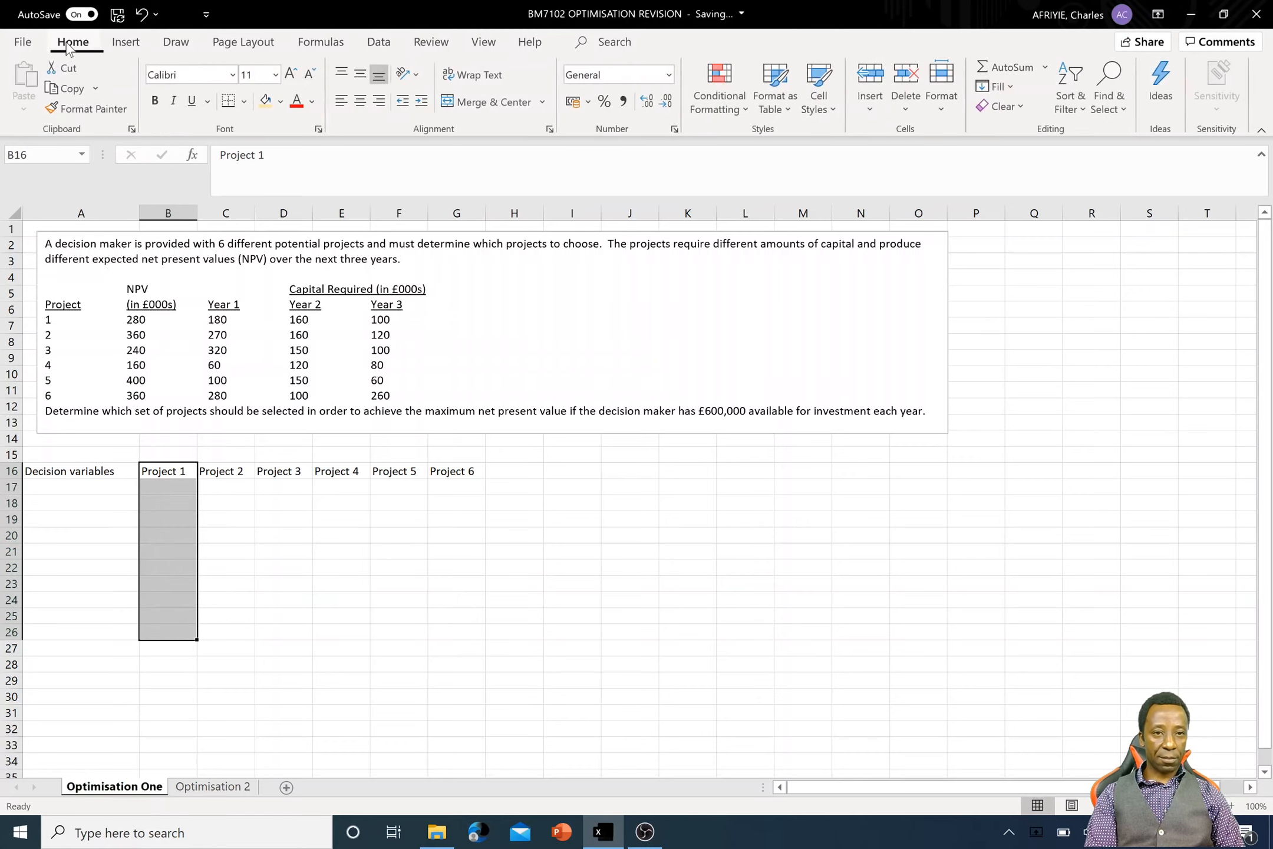
click(266, 101)
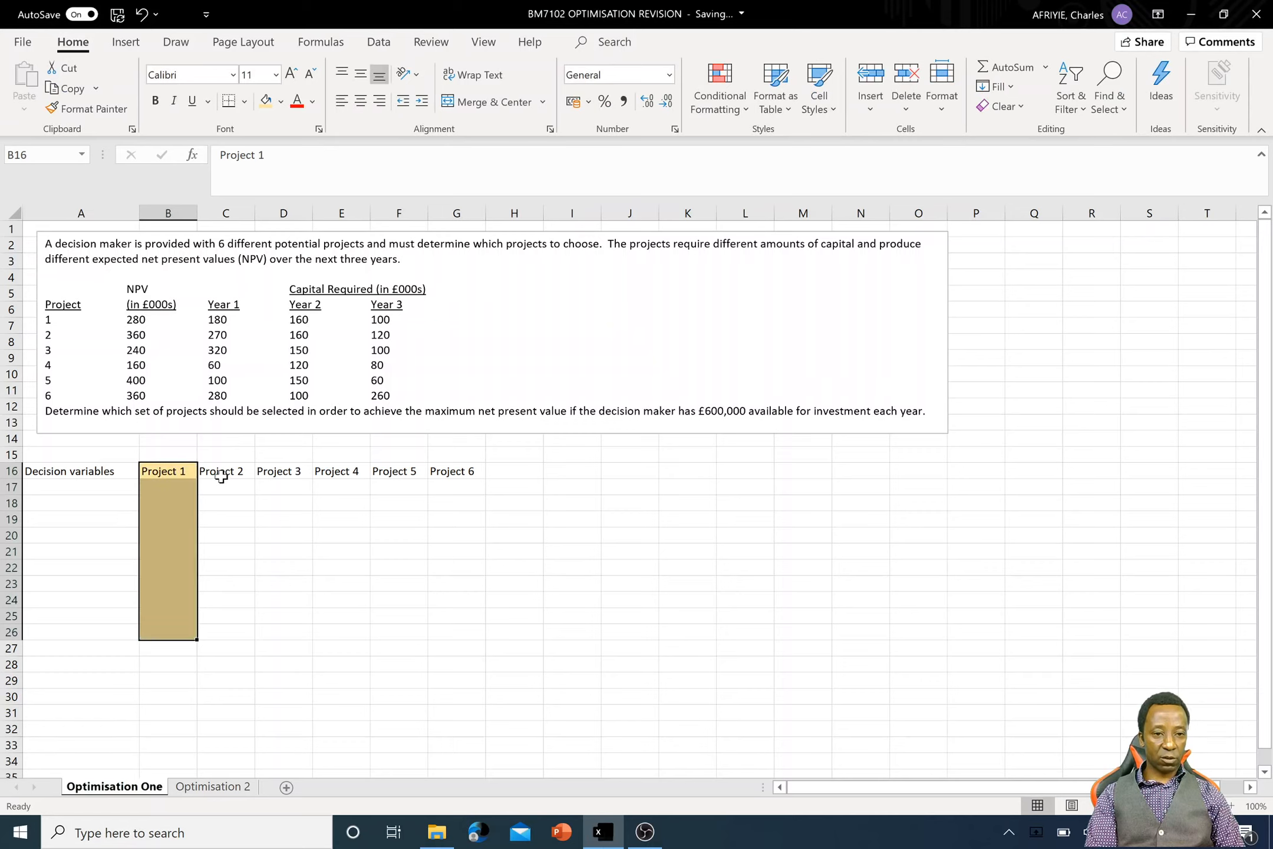
drag(221, 476, 229, 628)
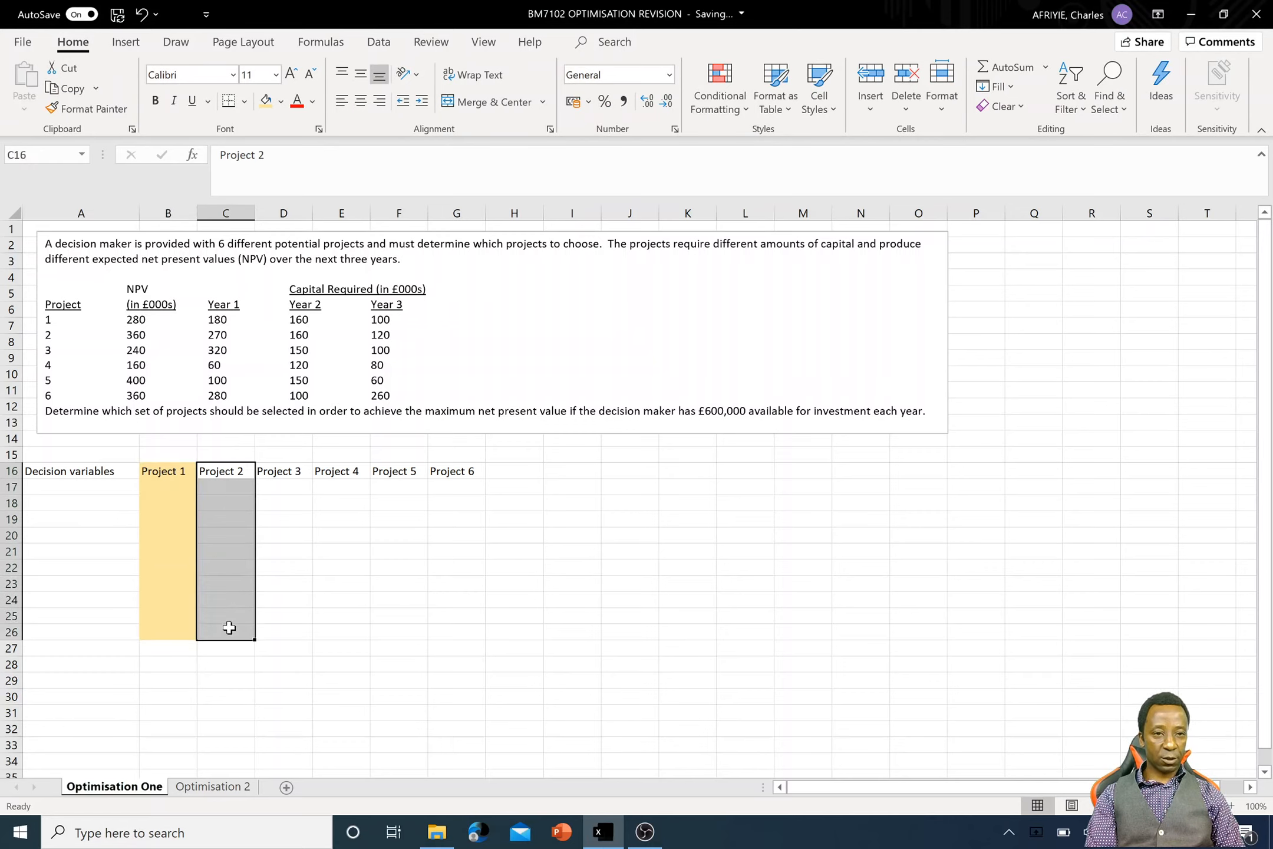
click(281, 102)
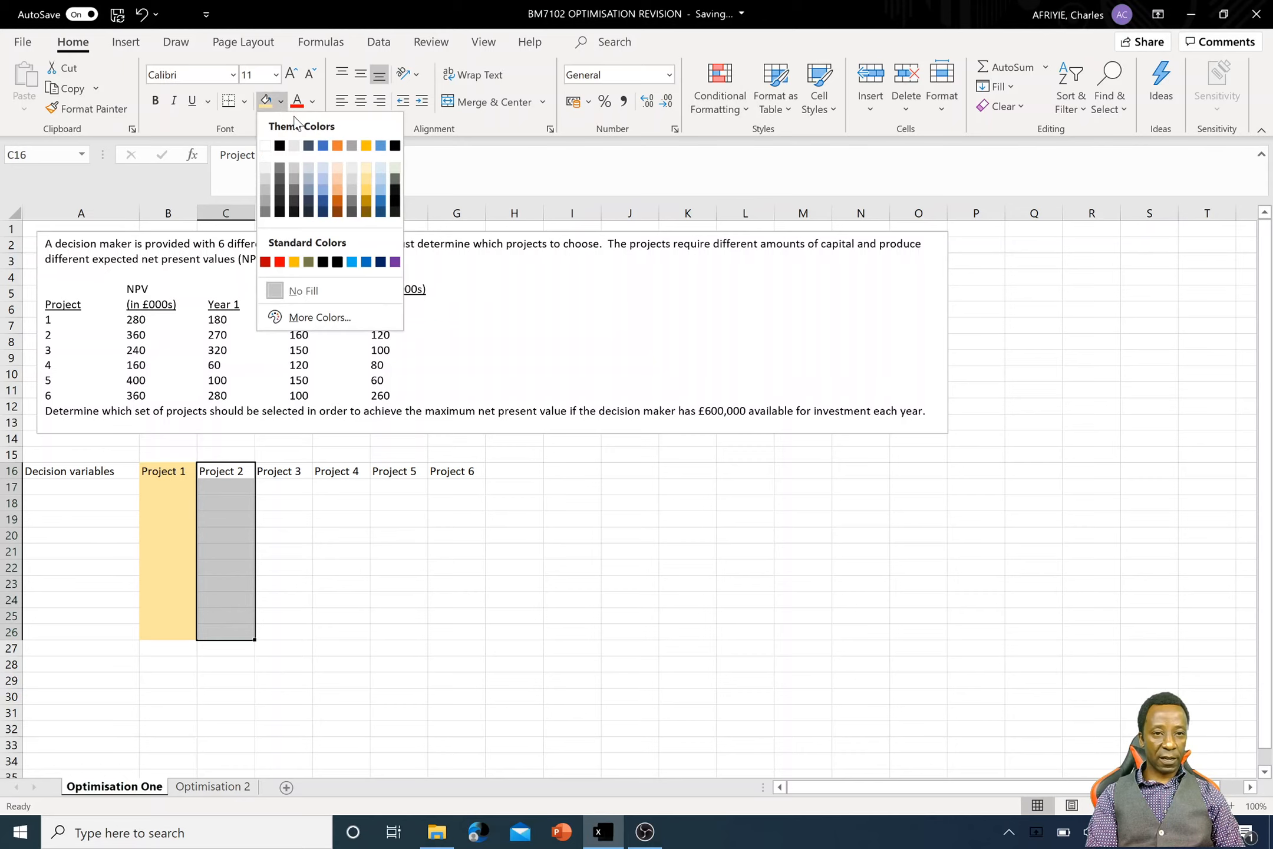
click(319, 180)
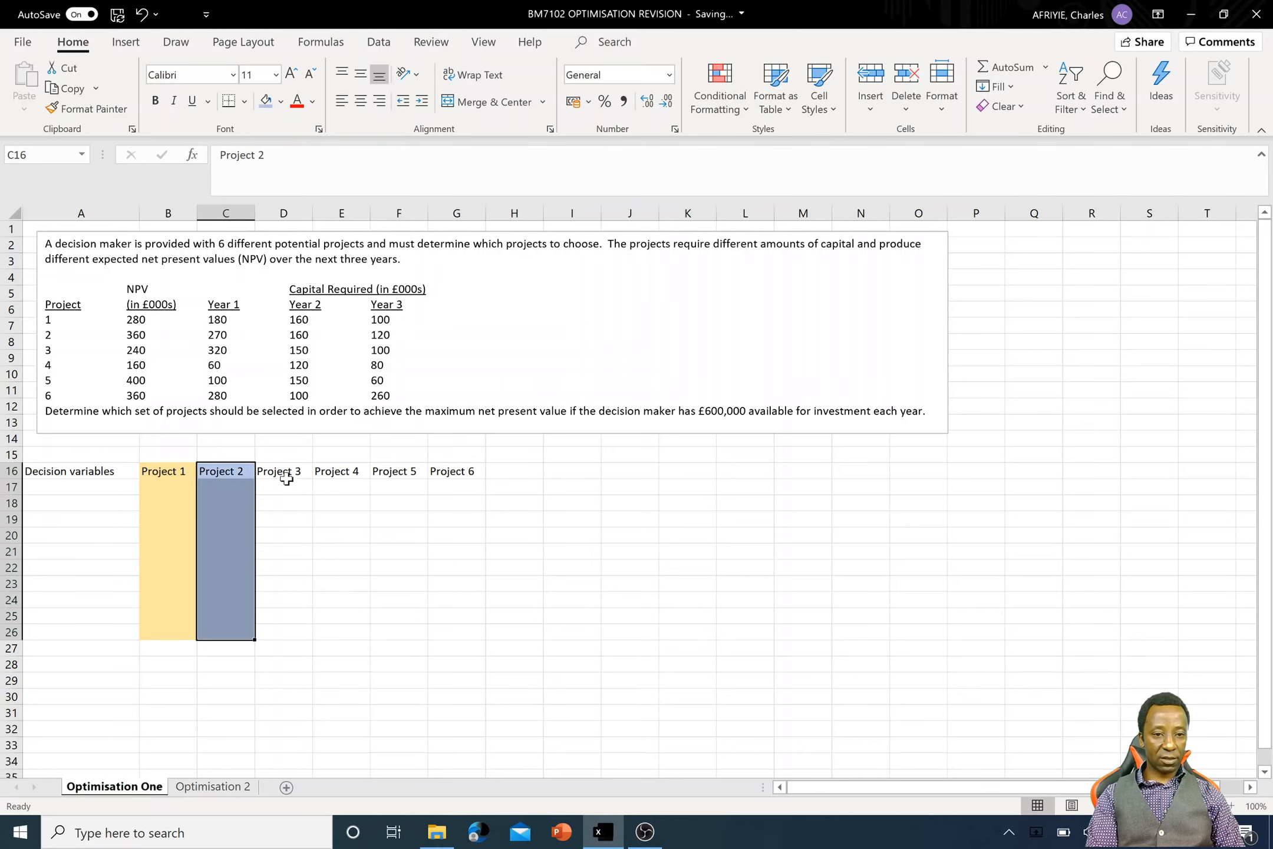
- Fill the Project 3 cells D16:D26 with the lightest orange theme colour
drag(284, 475, 281, 632)
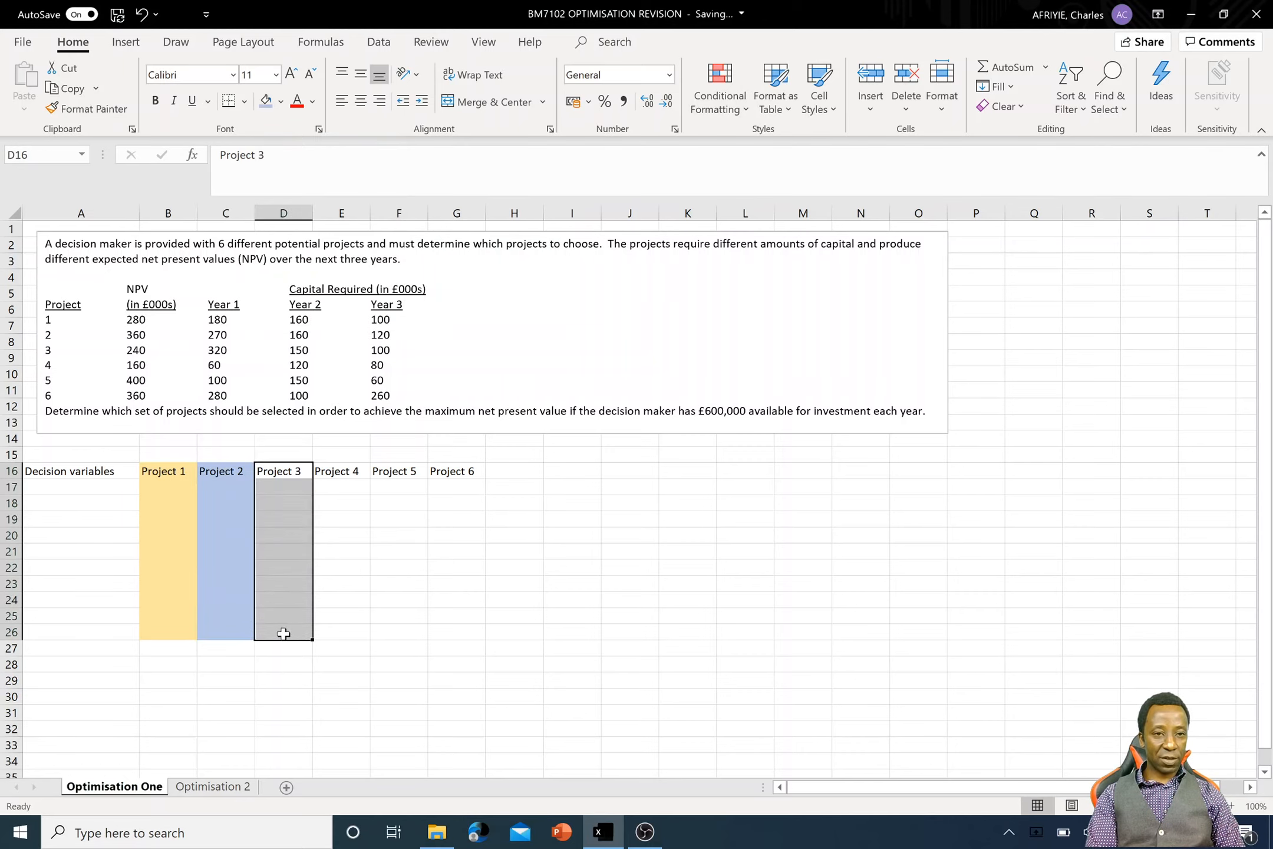
click(282, 102)
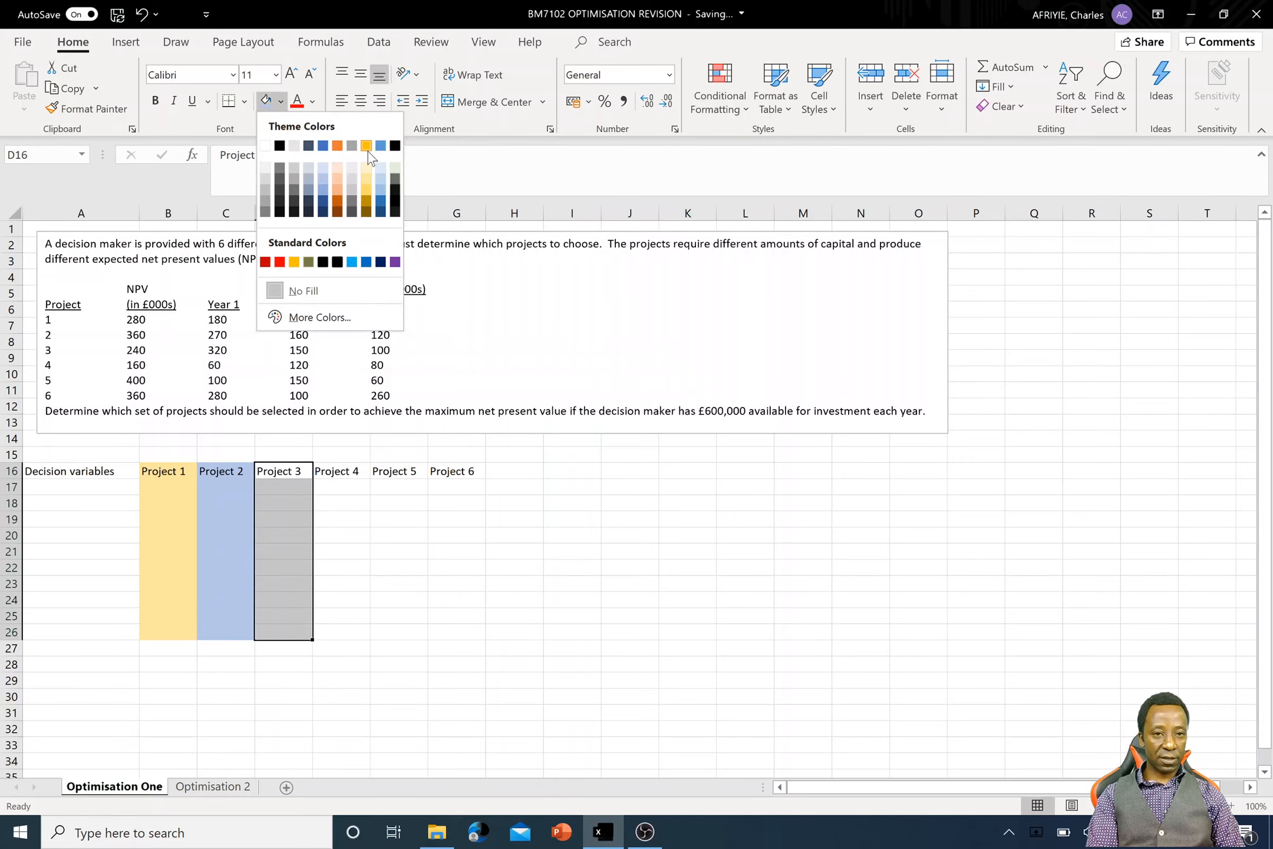
click(338, 171)
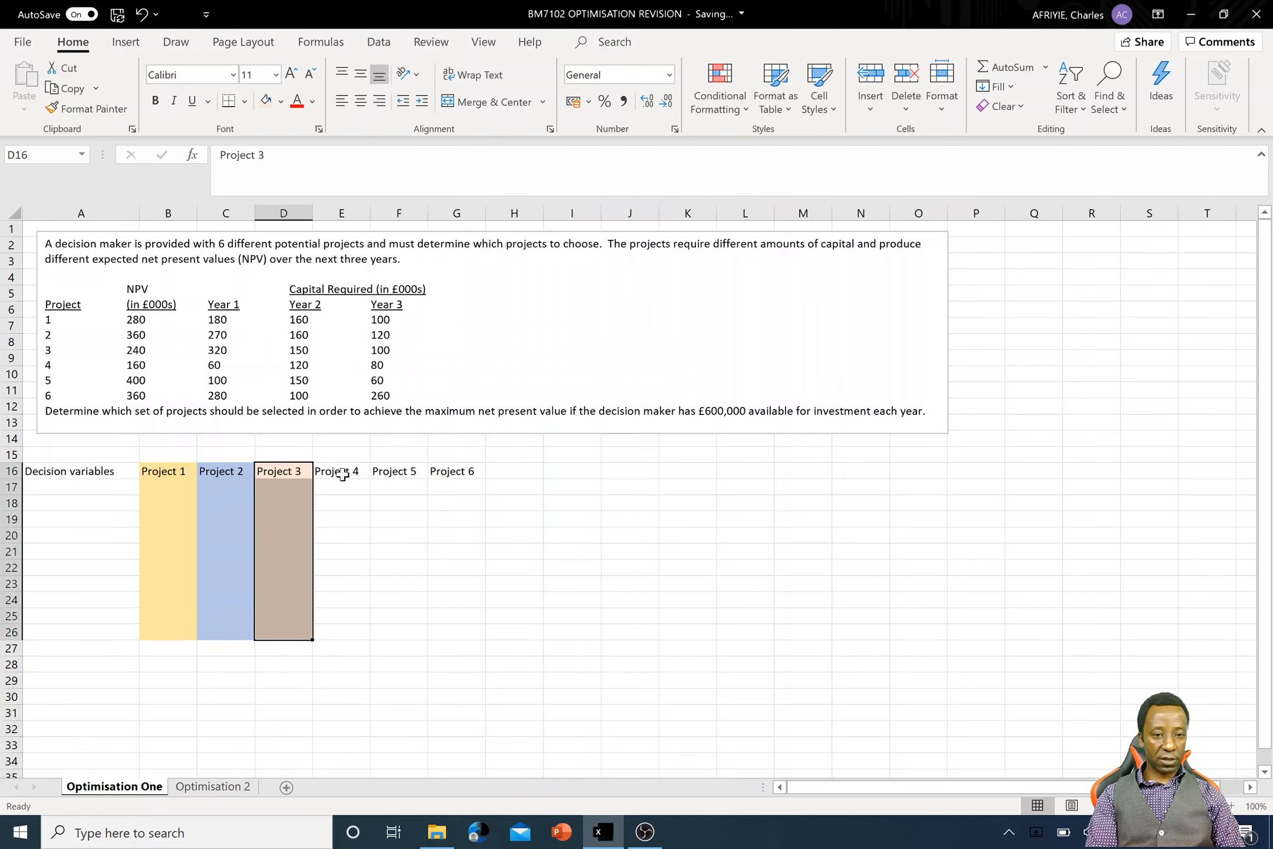
- Fill the Project 4 cells E16:E26 with the lightest gold theme colour and the Project 5 cells F16:F26 with grey
drag(341, 475, 336, 632)
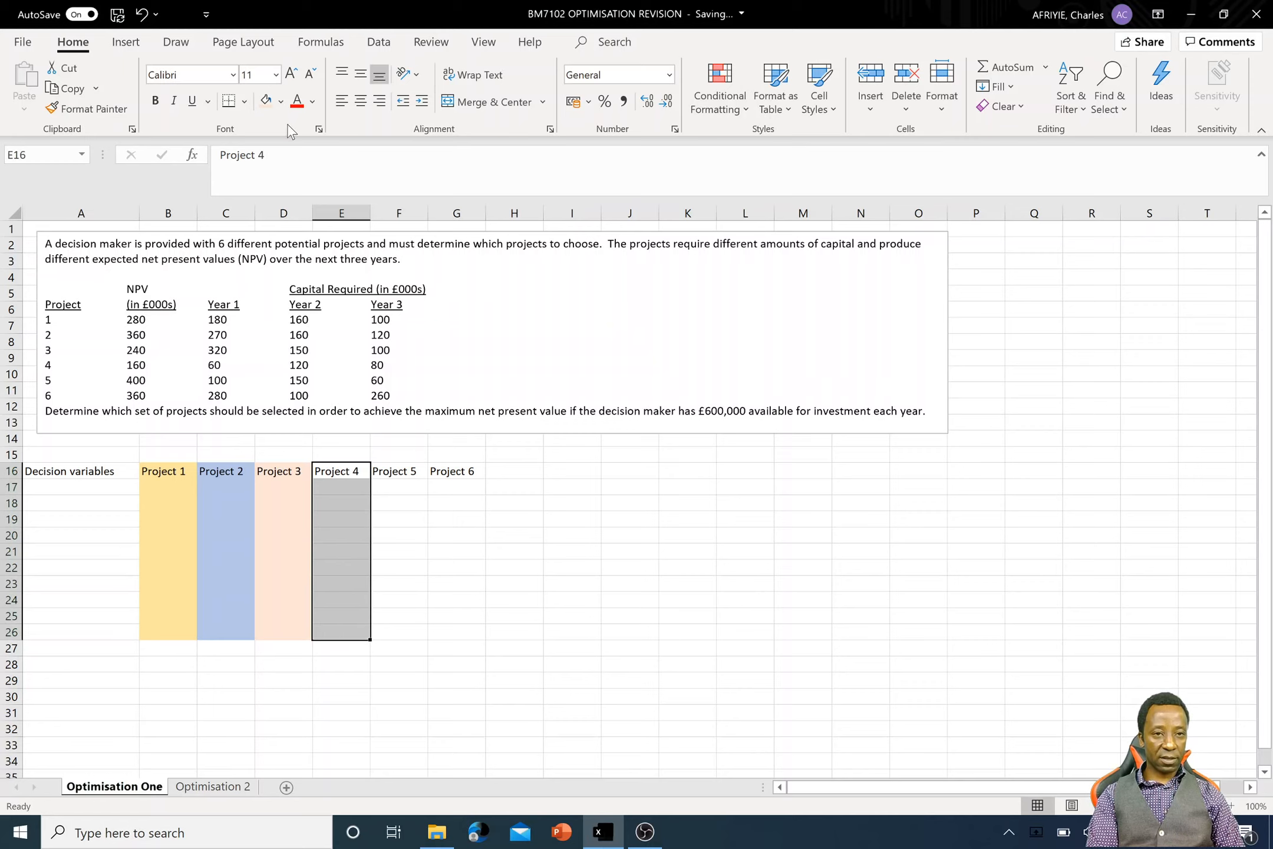
click(280, 108)
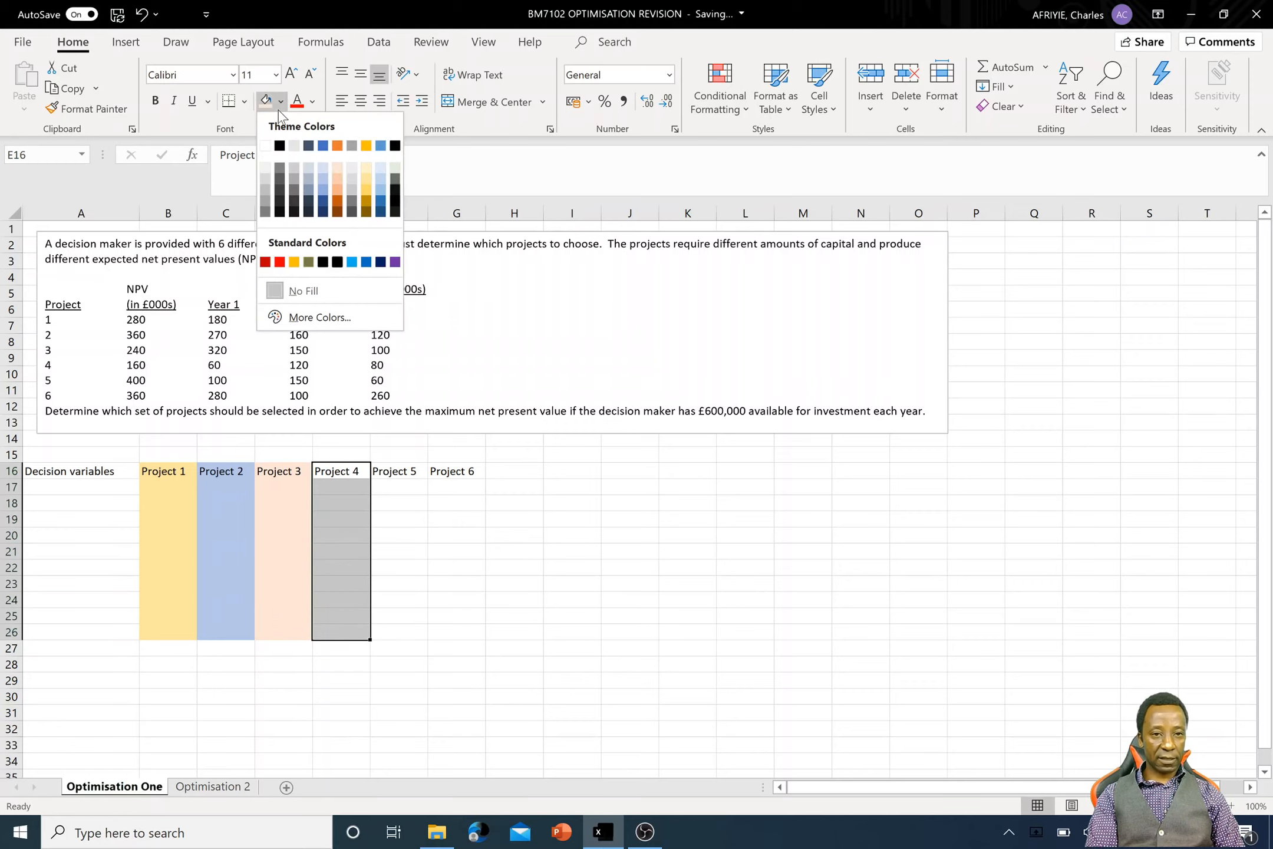
click(365, 168)
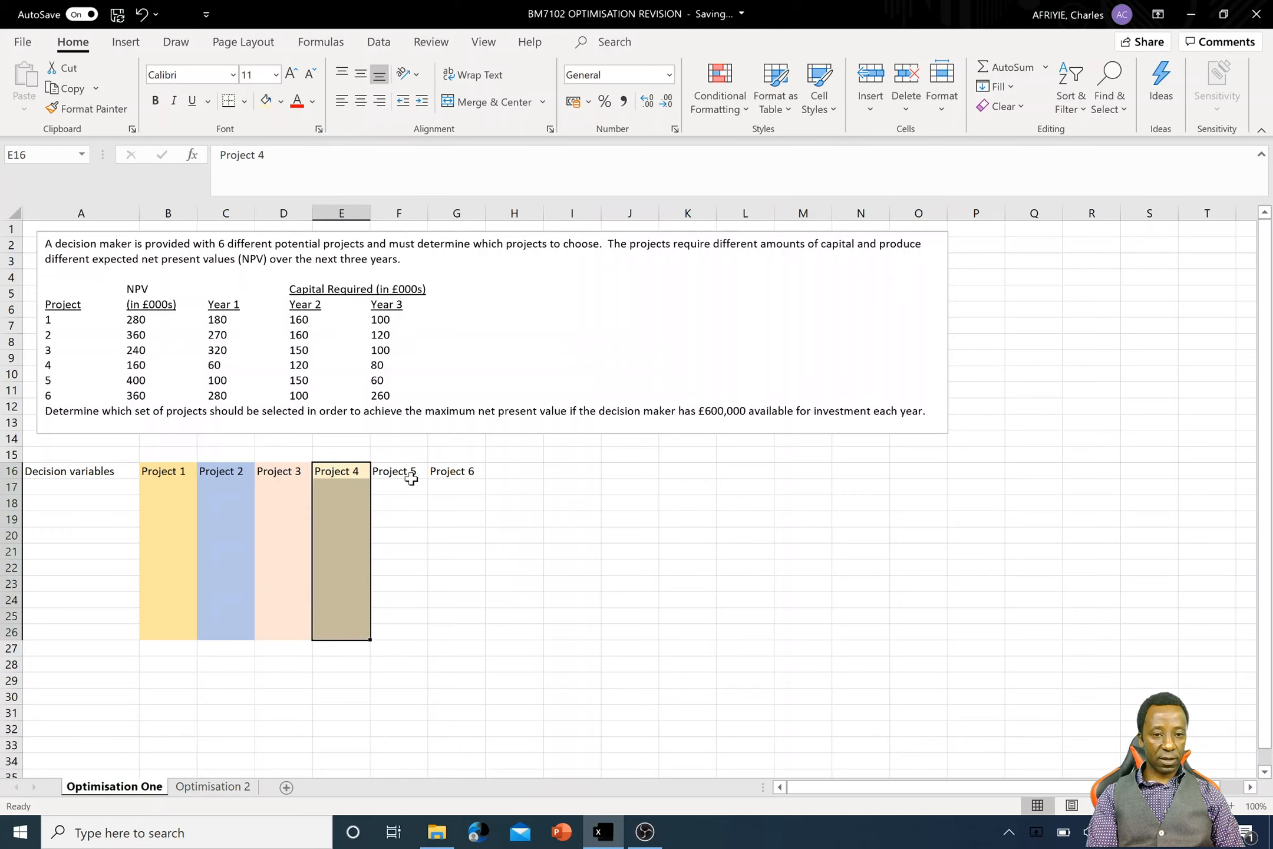
click(411, 478)
drag(411, 479, 398, 631)
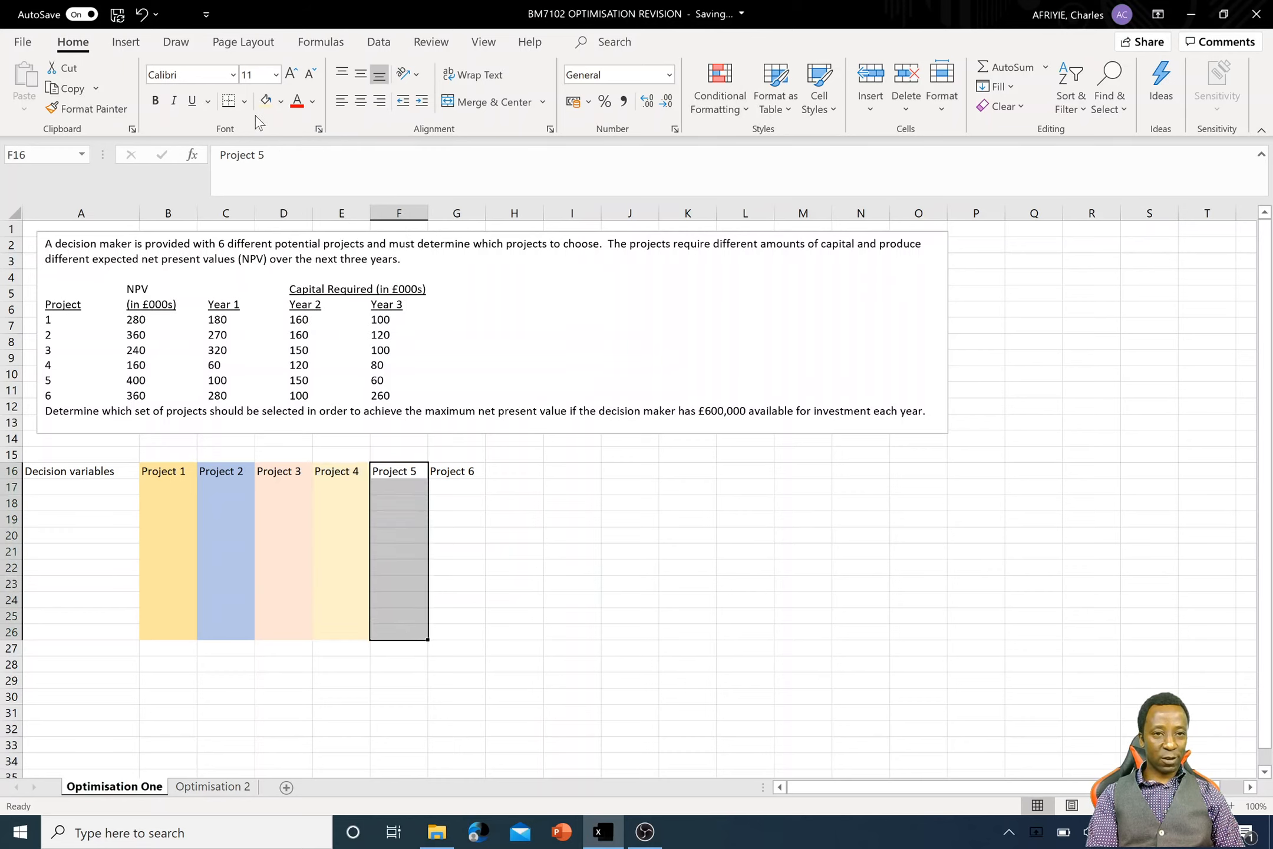
click(280, 103)
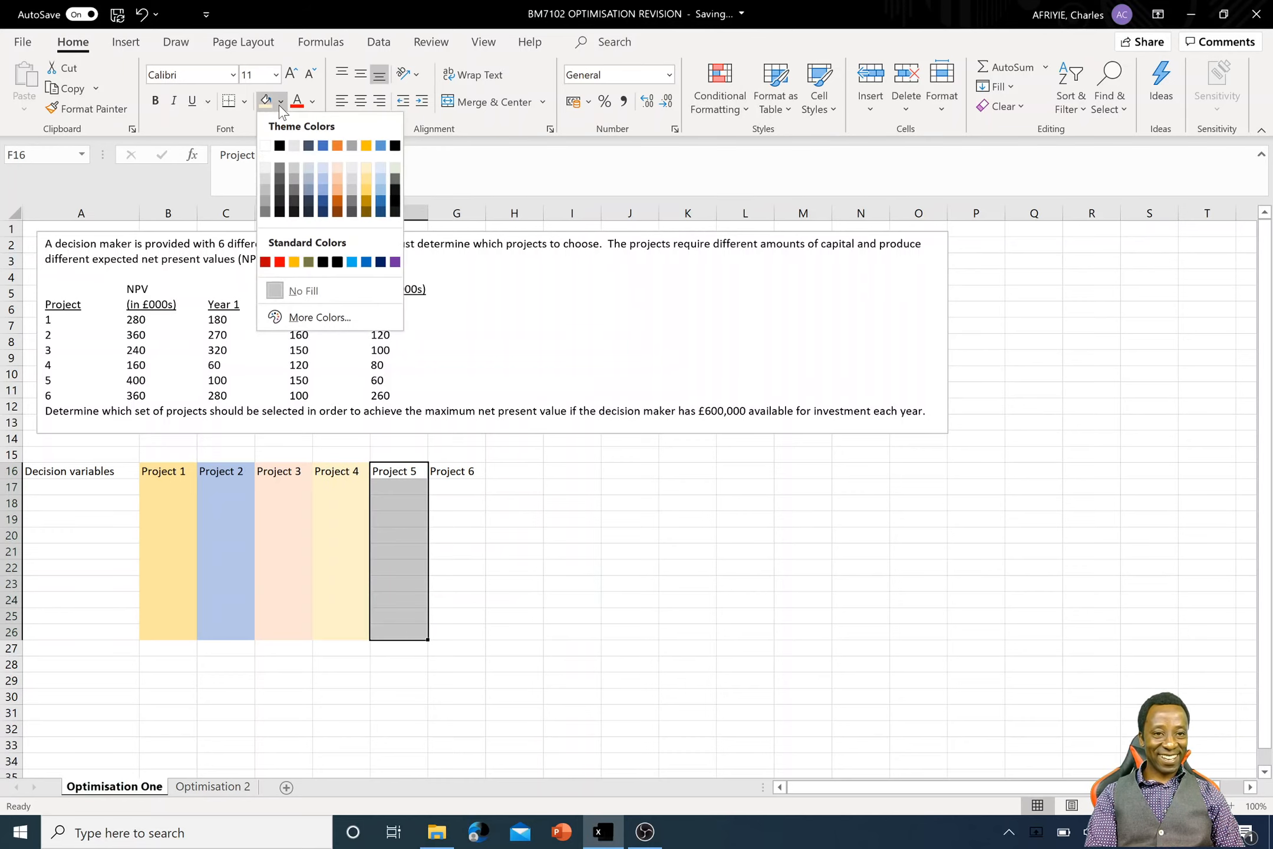
click(291, 178)
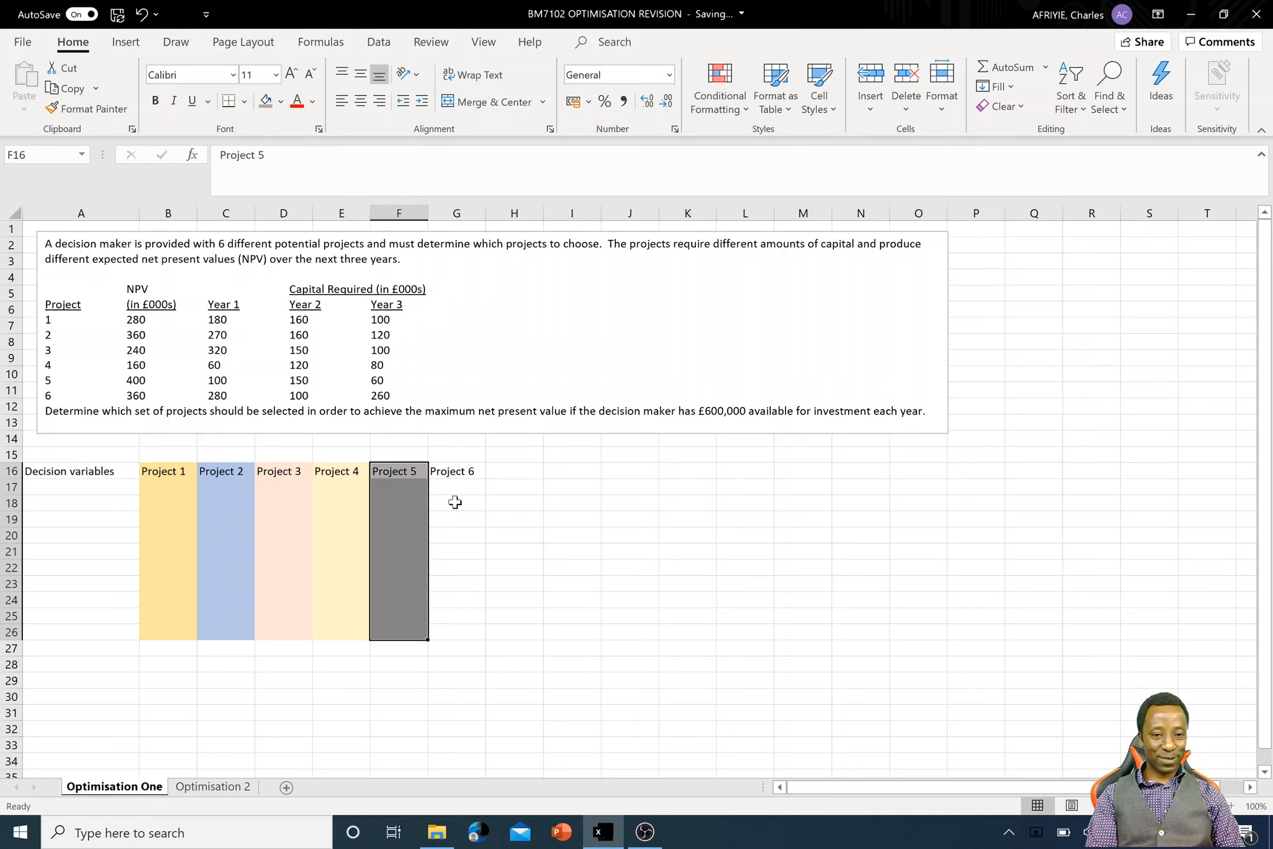
- Fill the Project 6 cells G16:G26 with a light orange theme colour, darker than the Project 3 shade
drag(458, 475, 448, 632)
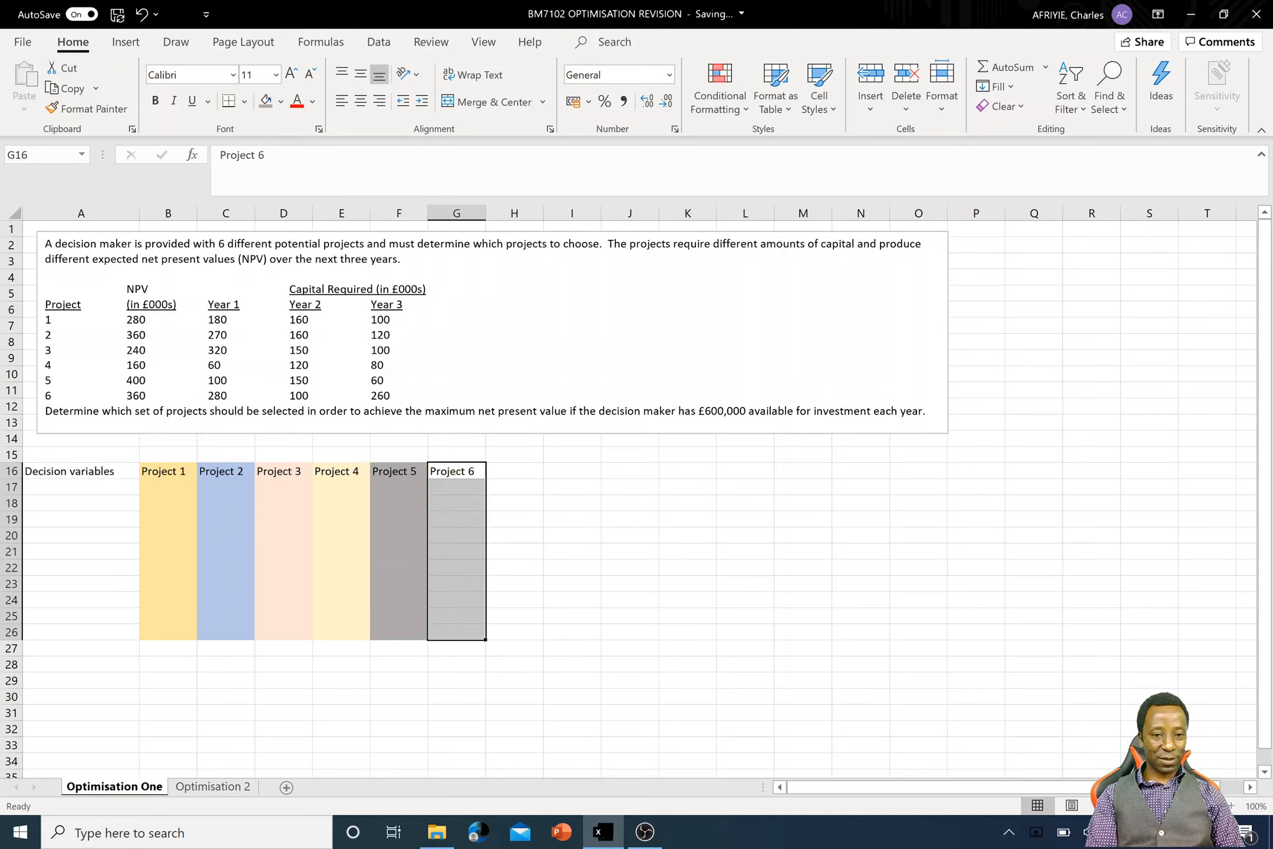
click(281, 102)
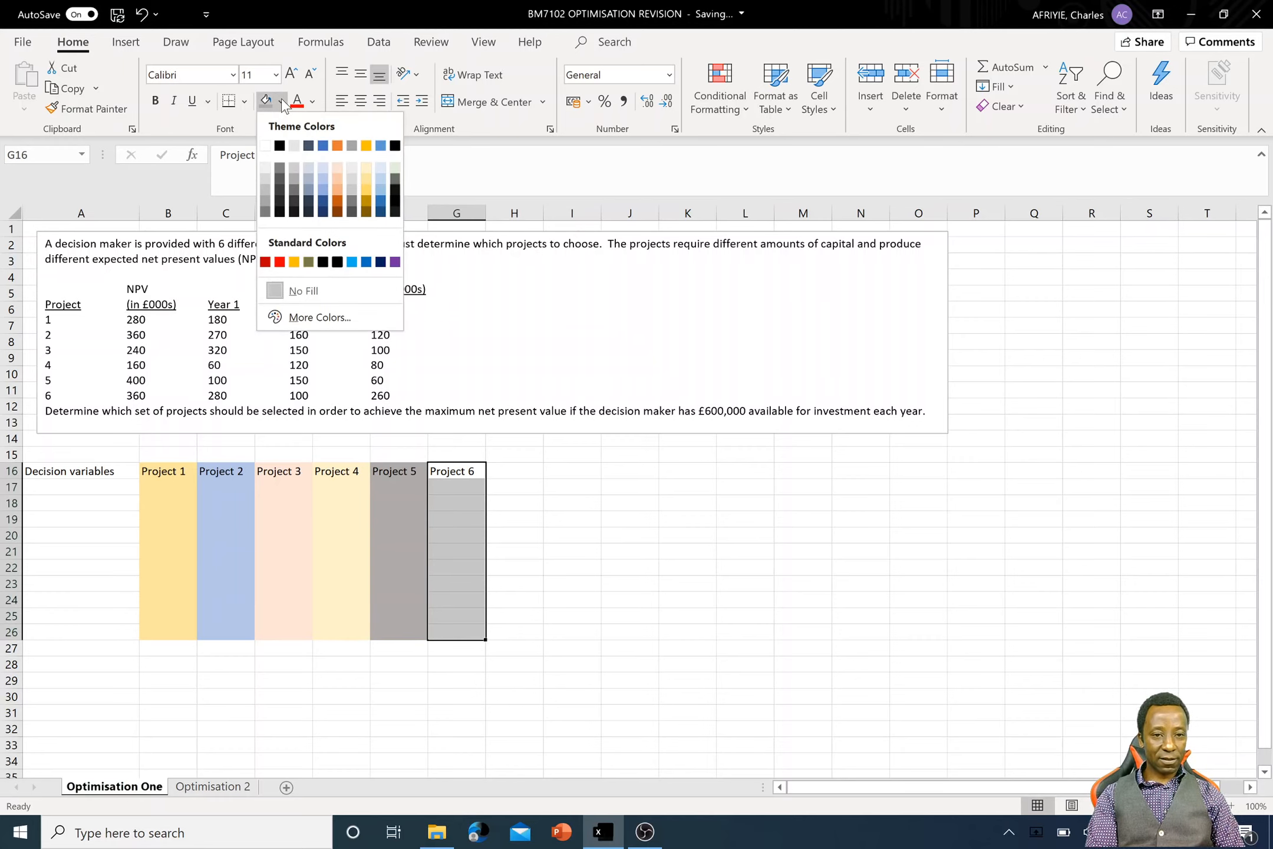
click(339, 190)
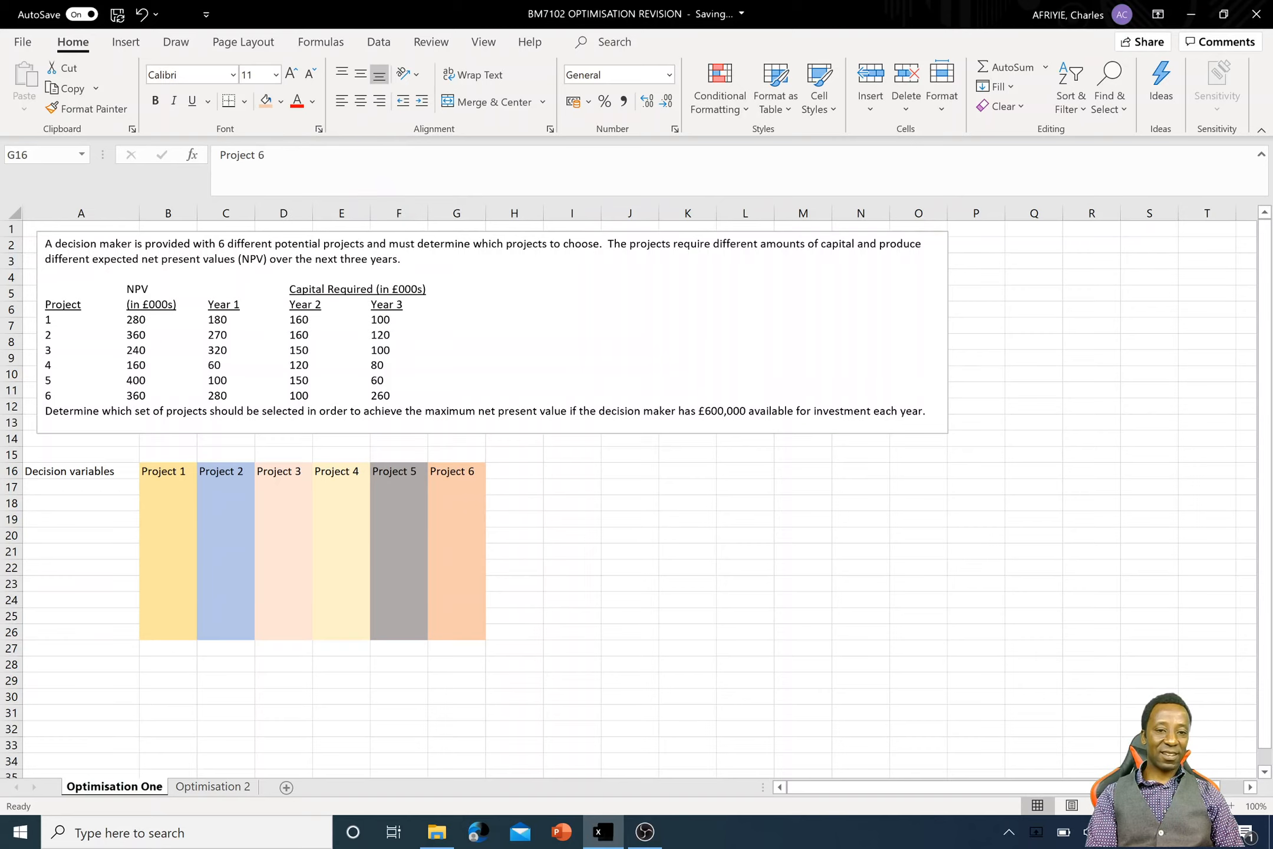
- Enter the row label Optimal values in cell A17, below Decision variables
click(75, 486)
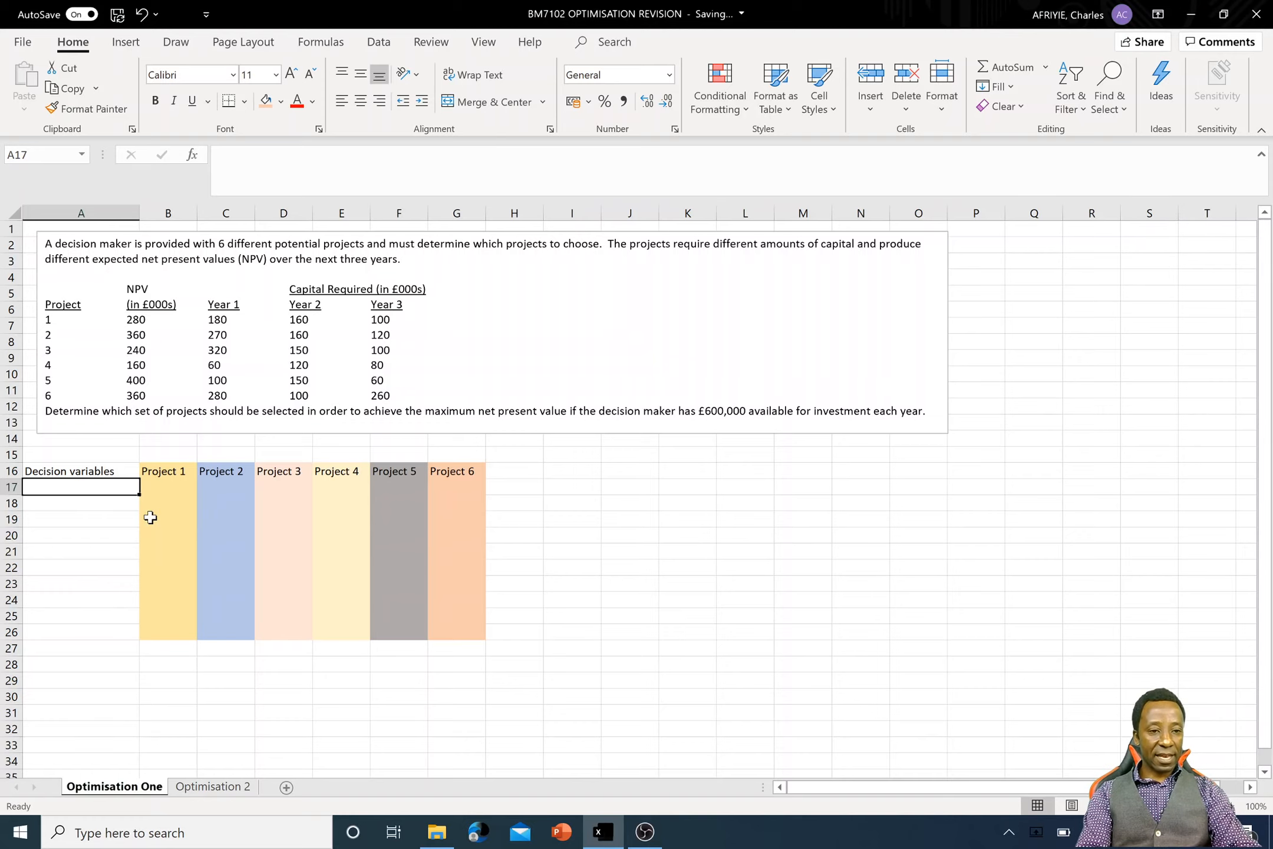
text(Optimal)
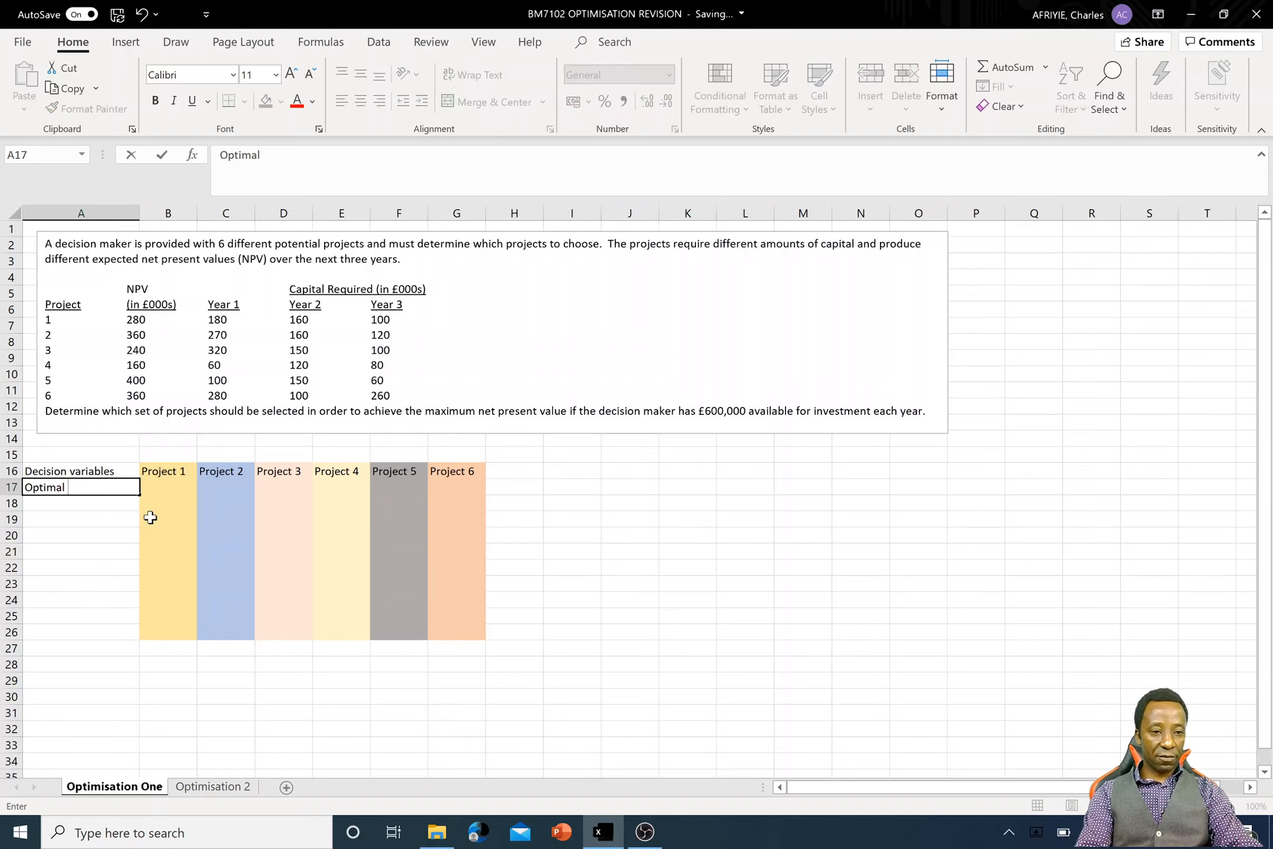
text( values)
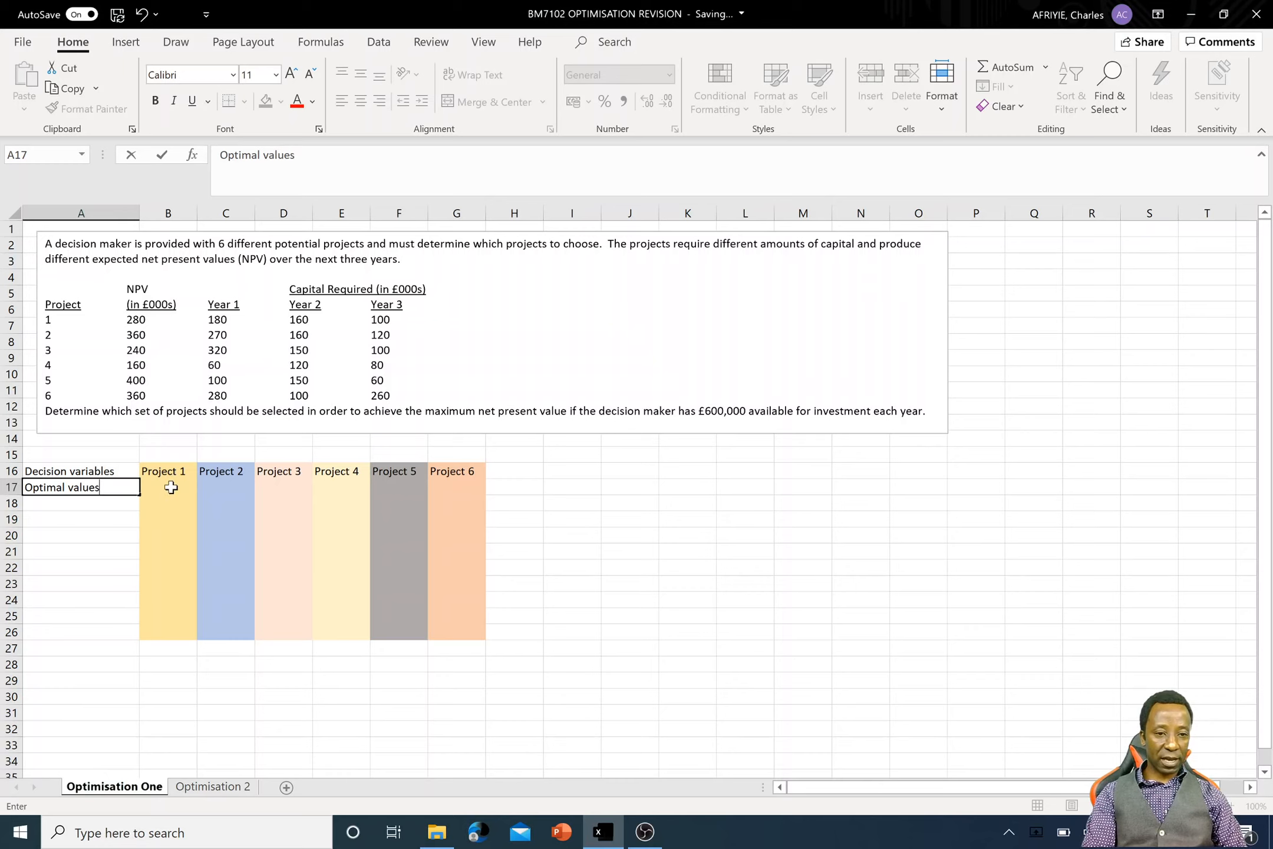
- Fill the optimal value cells B17:G17 with the standard olive colour
drag(171, 486, 451, 487)
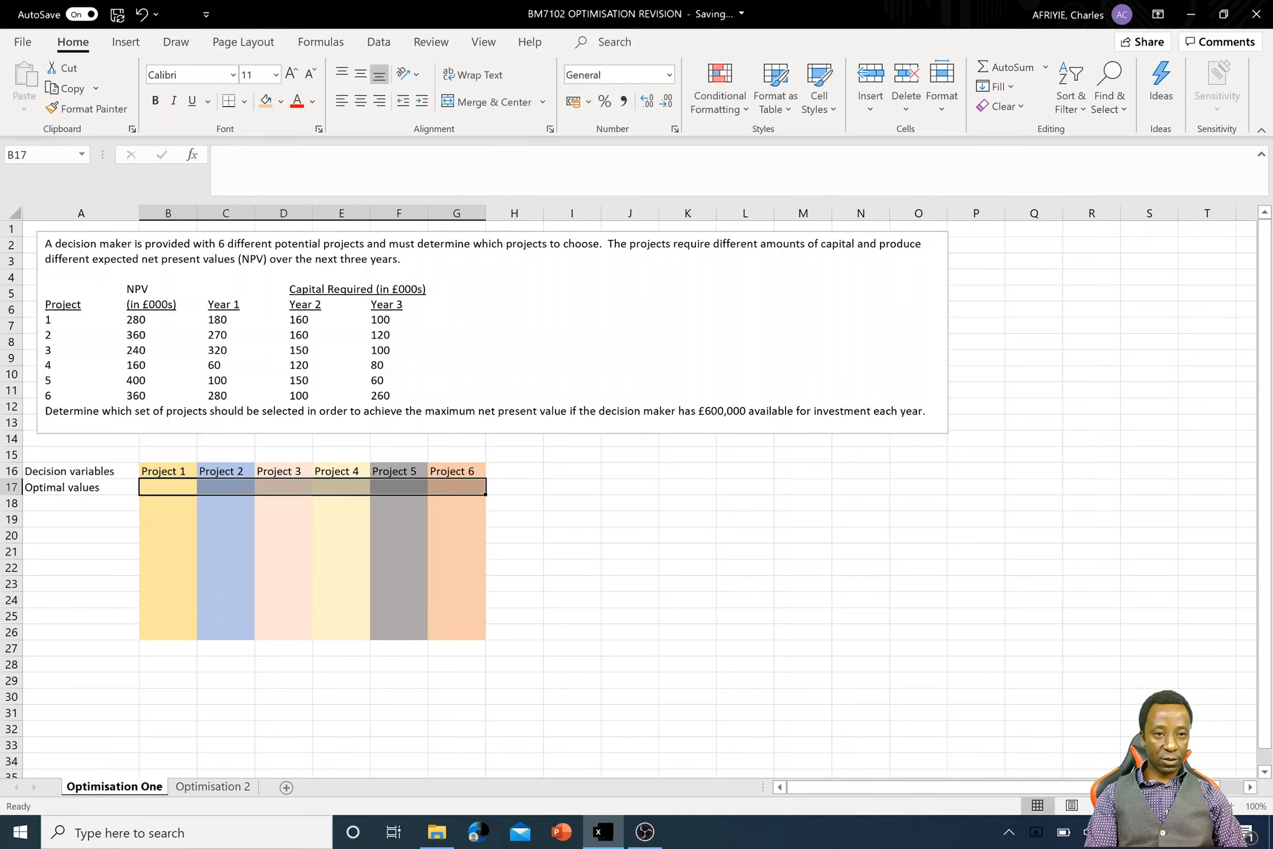
click(281, 102)
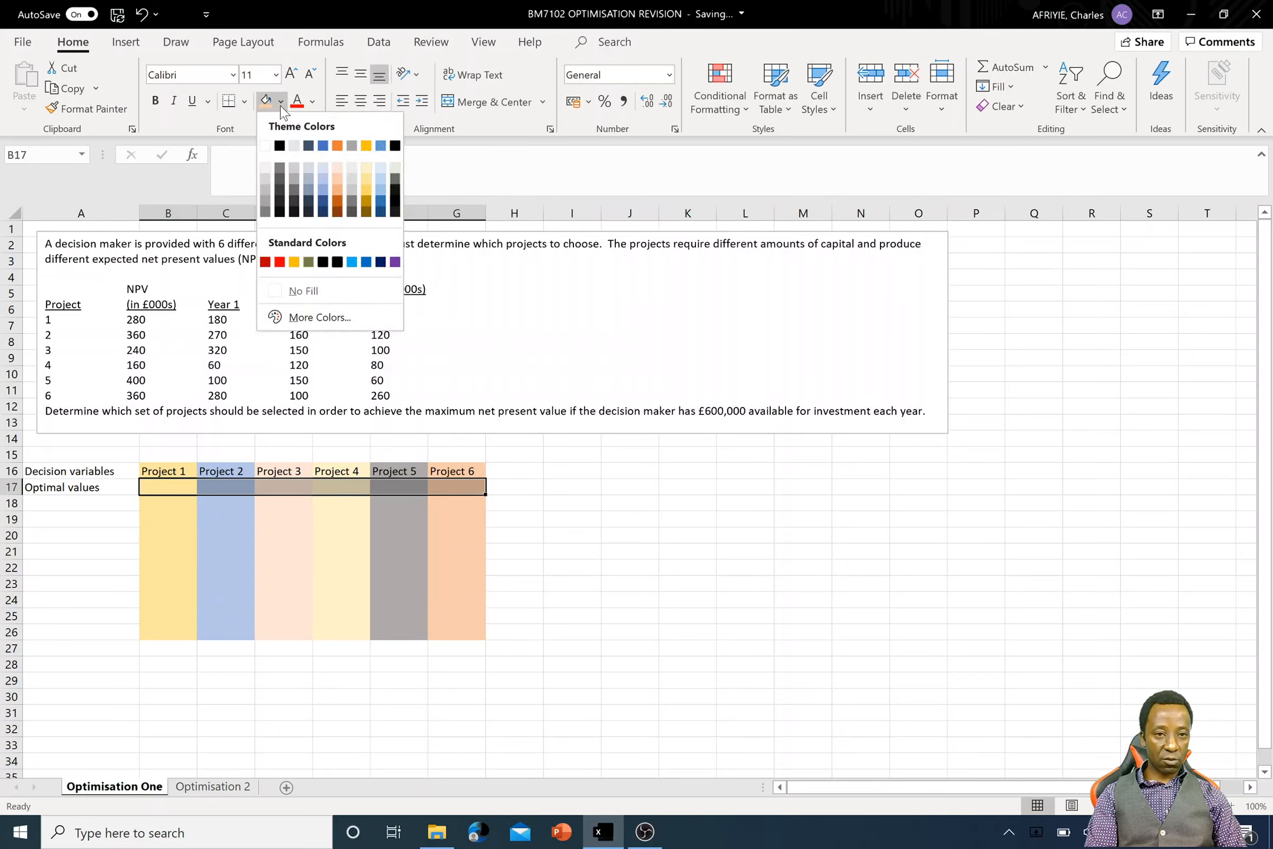
click(308, 262)
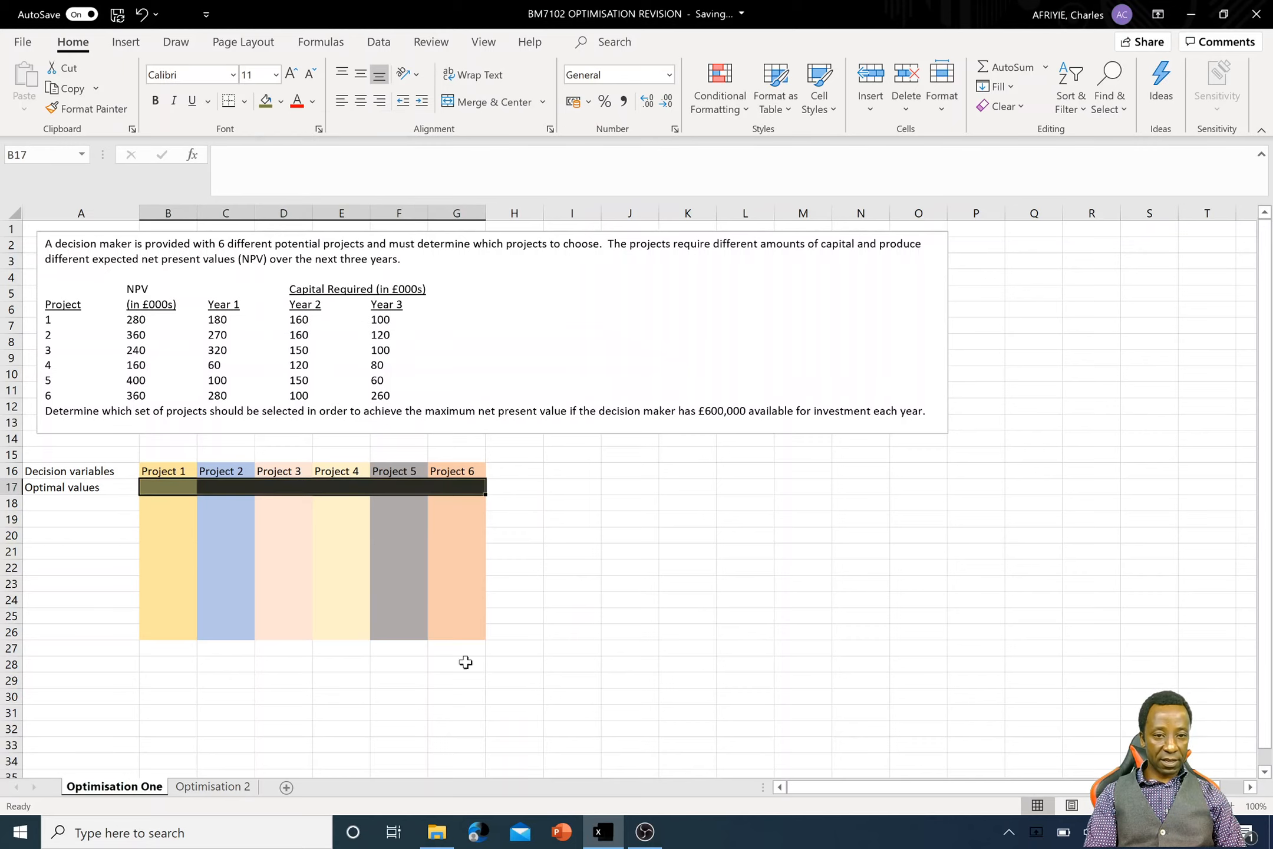
click(559, 533)
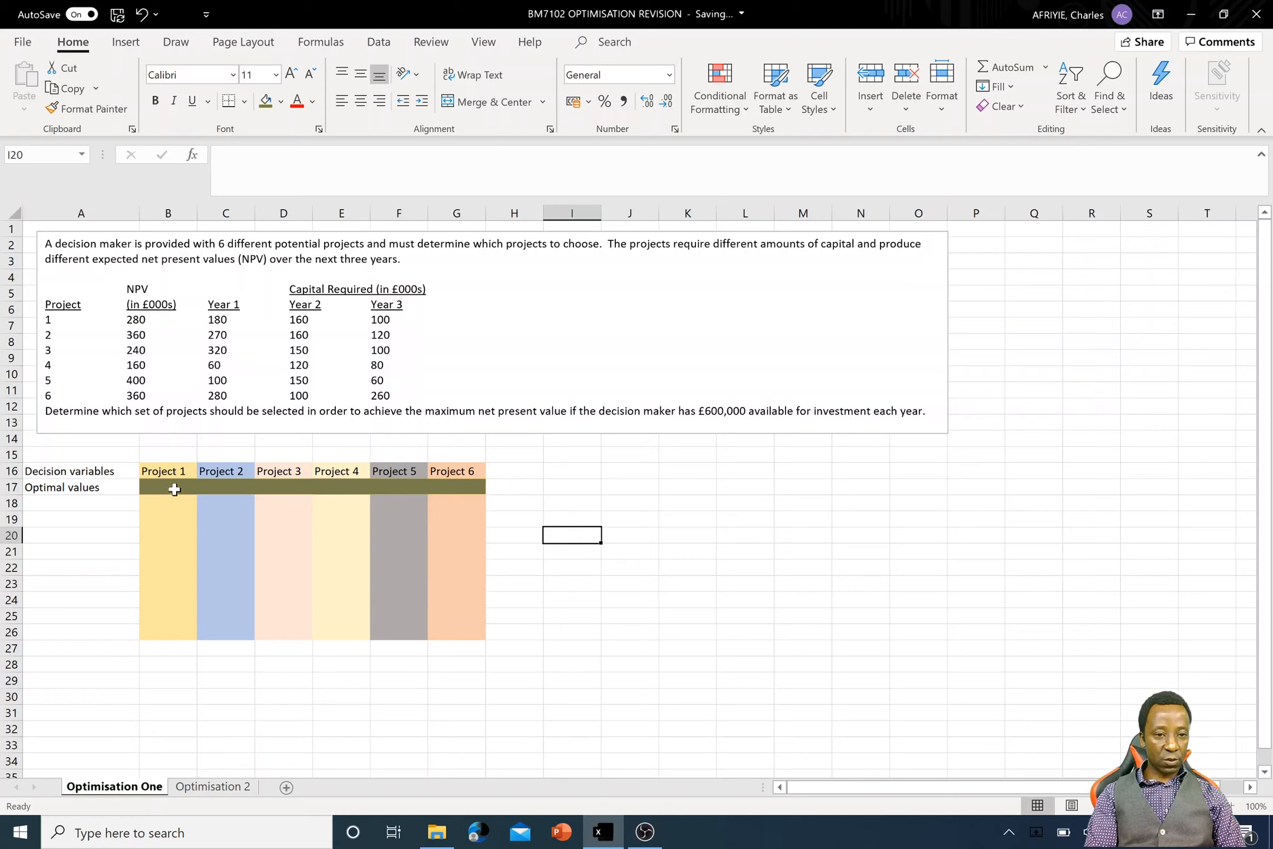
- Apply All Borders to the optimal value cells B17:G17
drag(174, 489, 451, 486)
click(244, 102)
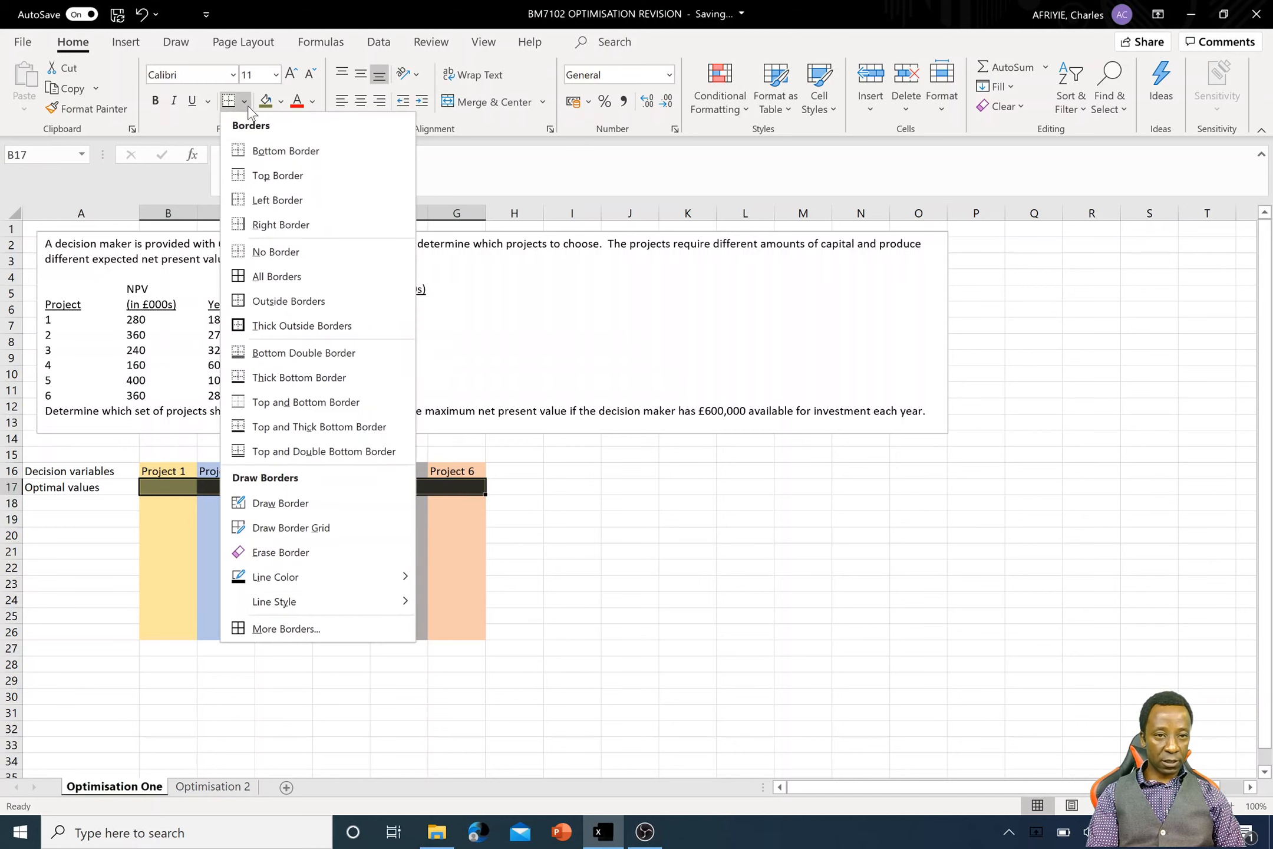
click(296, 283)
click(526, 489)
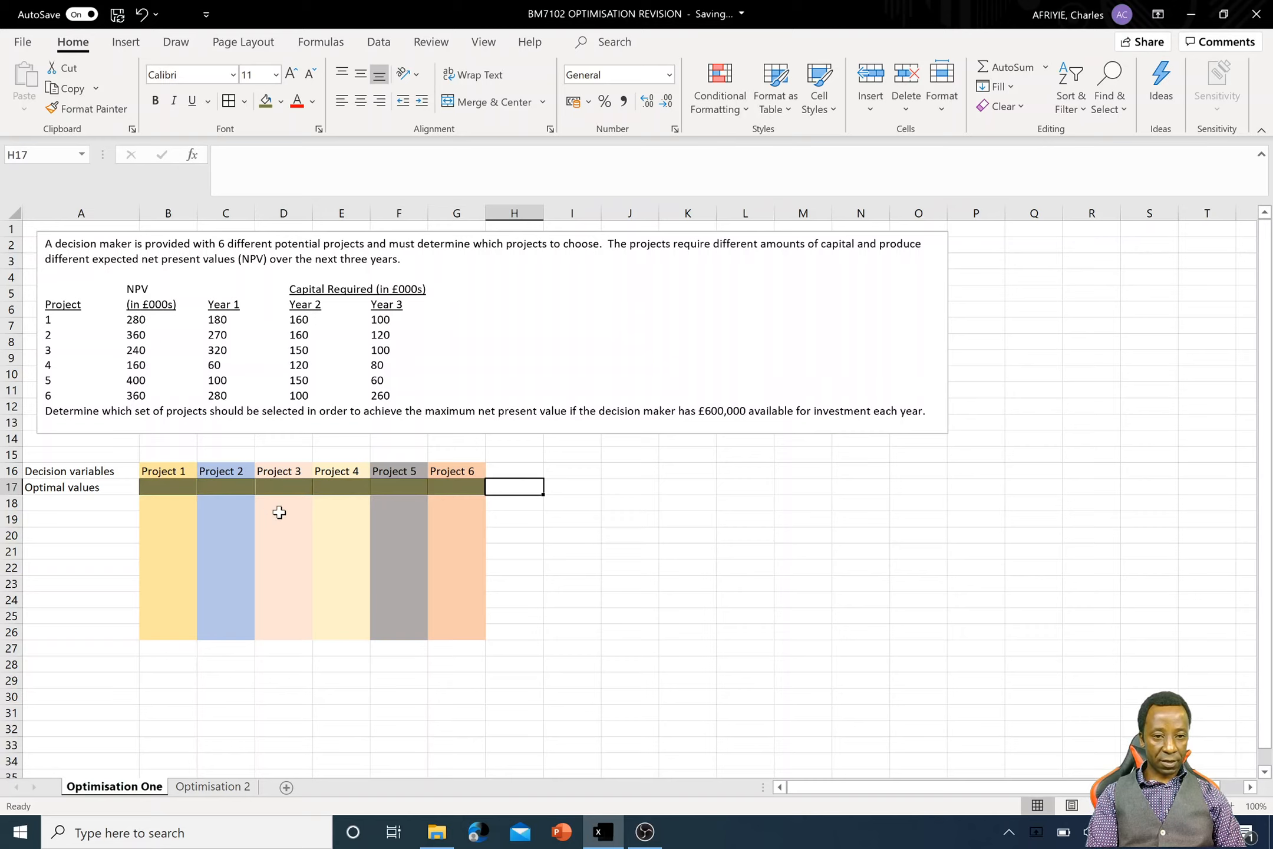
- Enter the row label Maximisation objective in cell A18 and widen column A to fit it
click(81, 502)
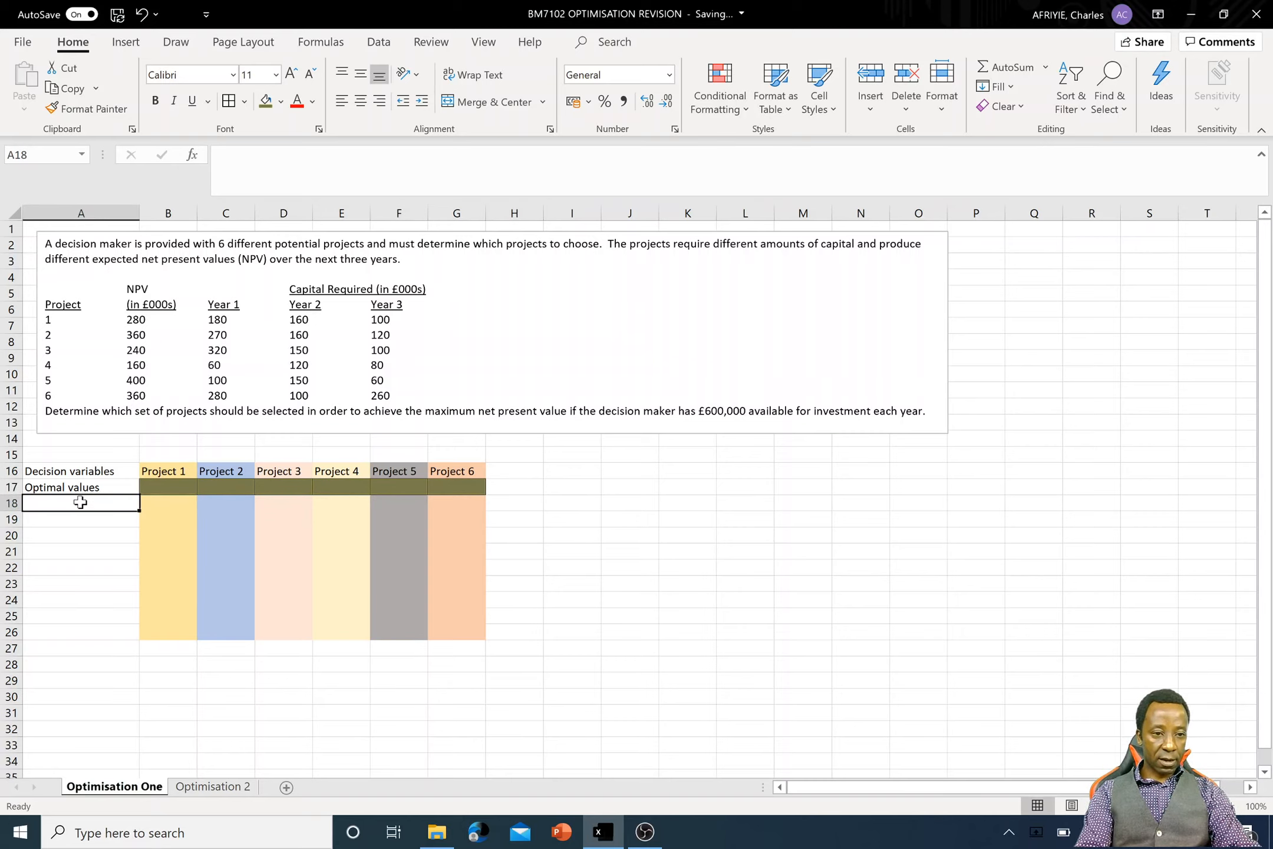
text(Ma)
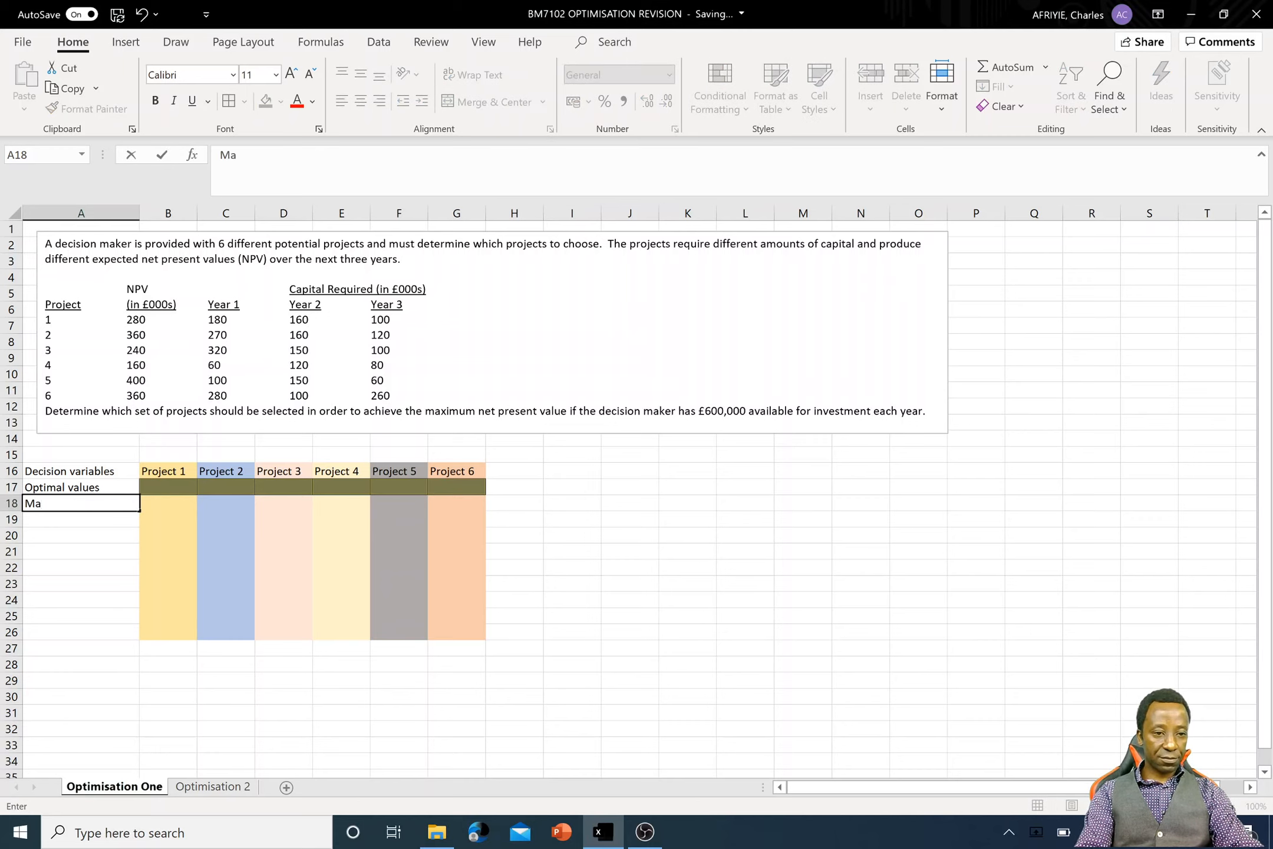
text(xima)
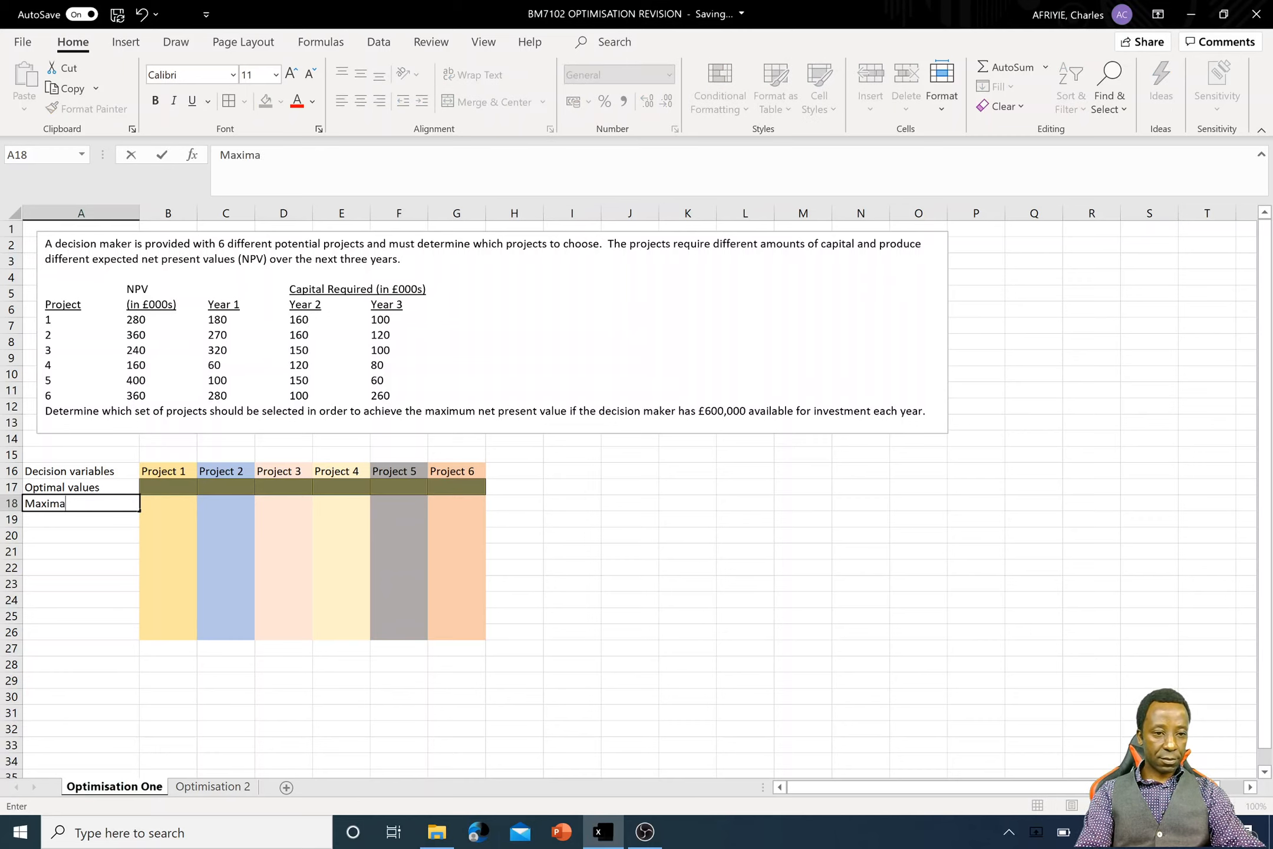
key(BackSpace)
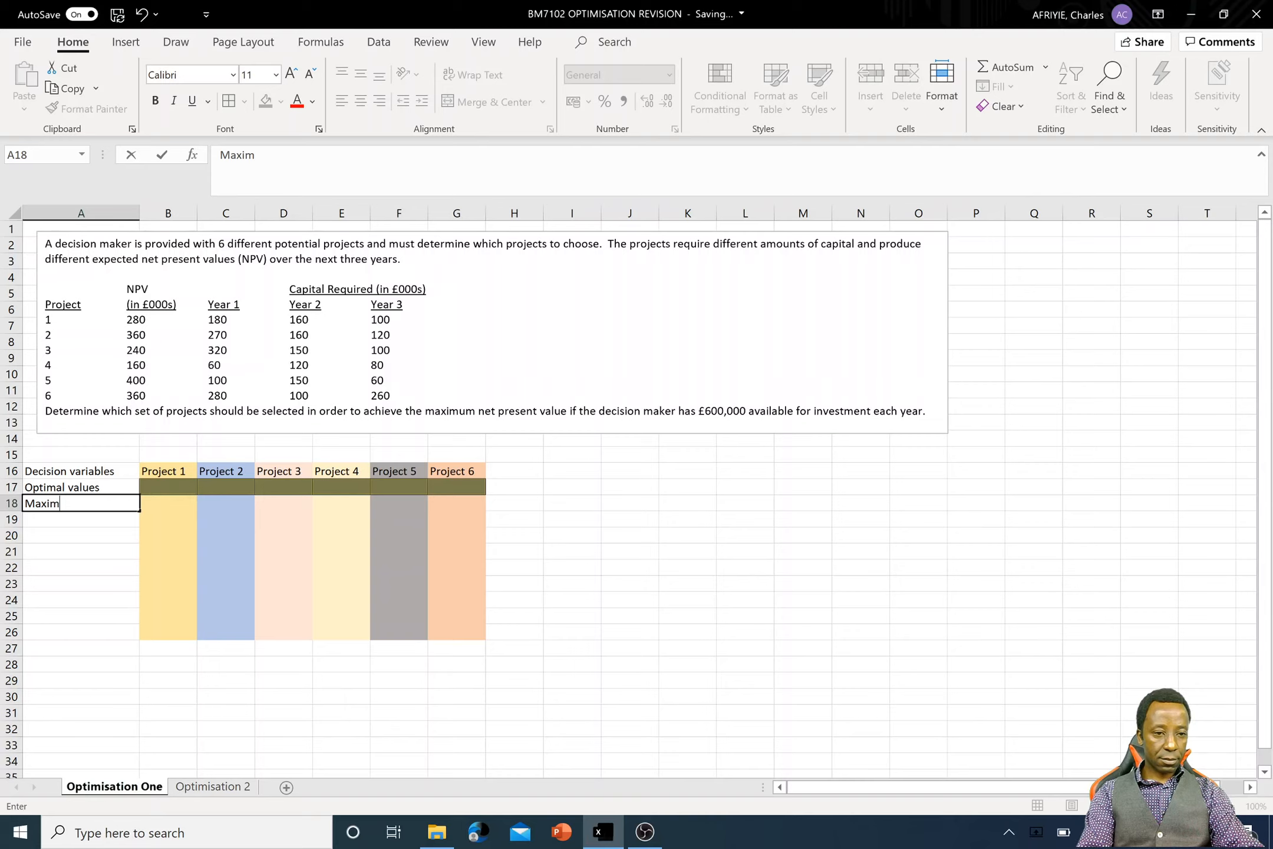
text(isation objective)
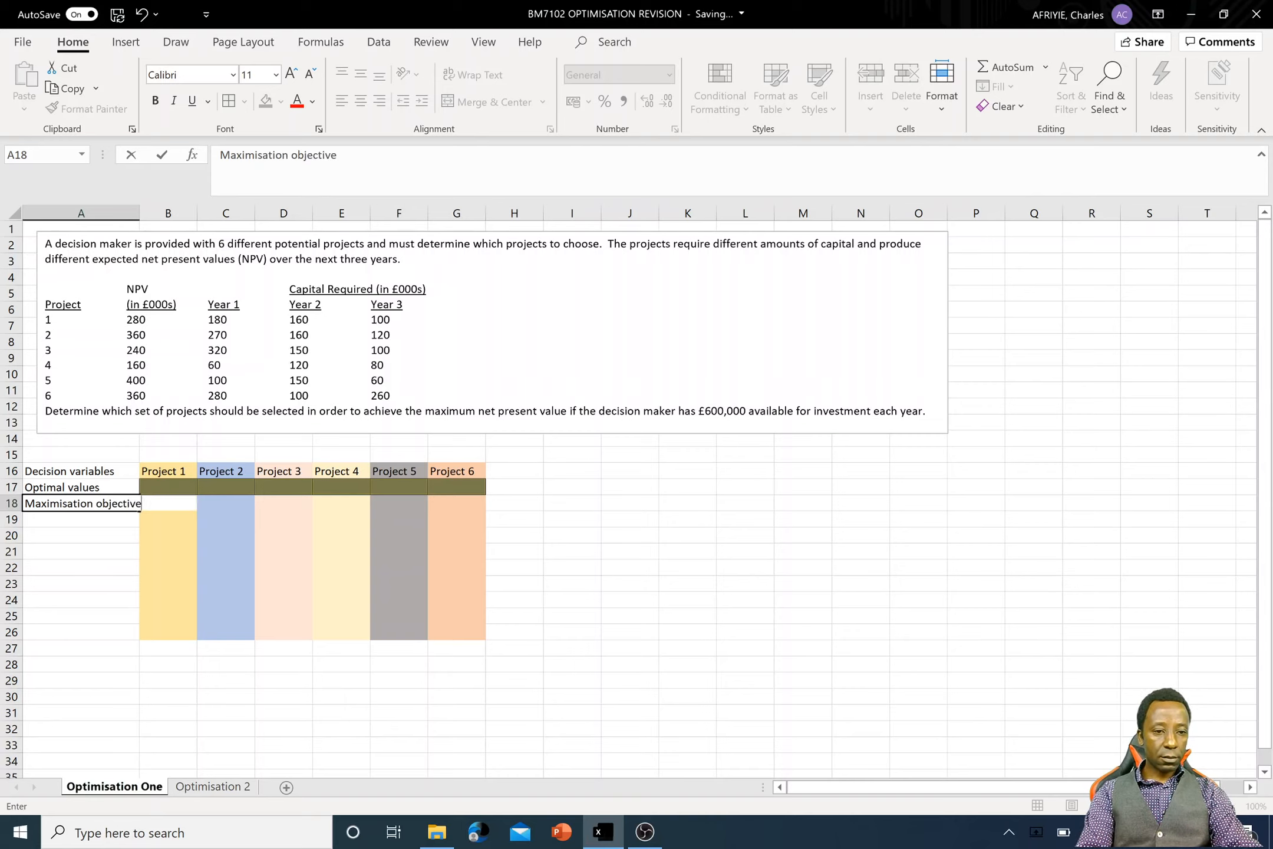
key(Tab)
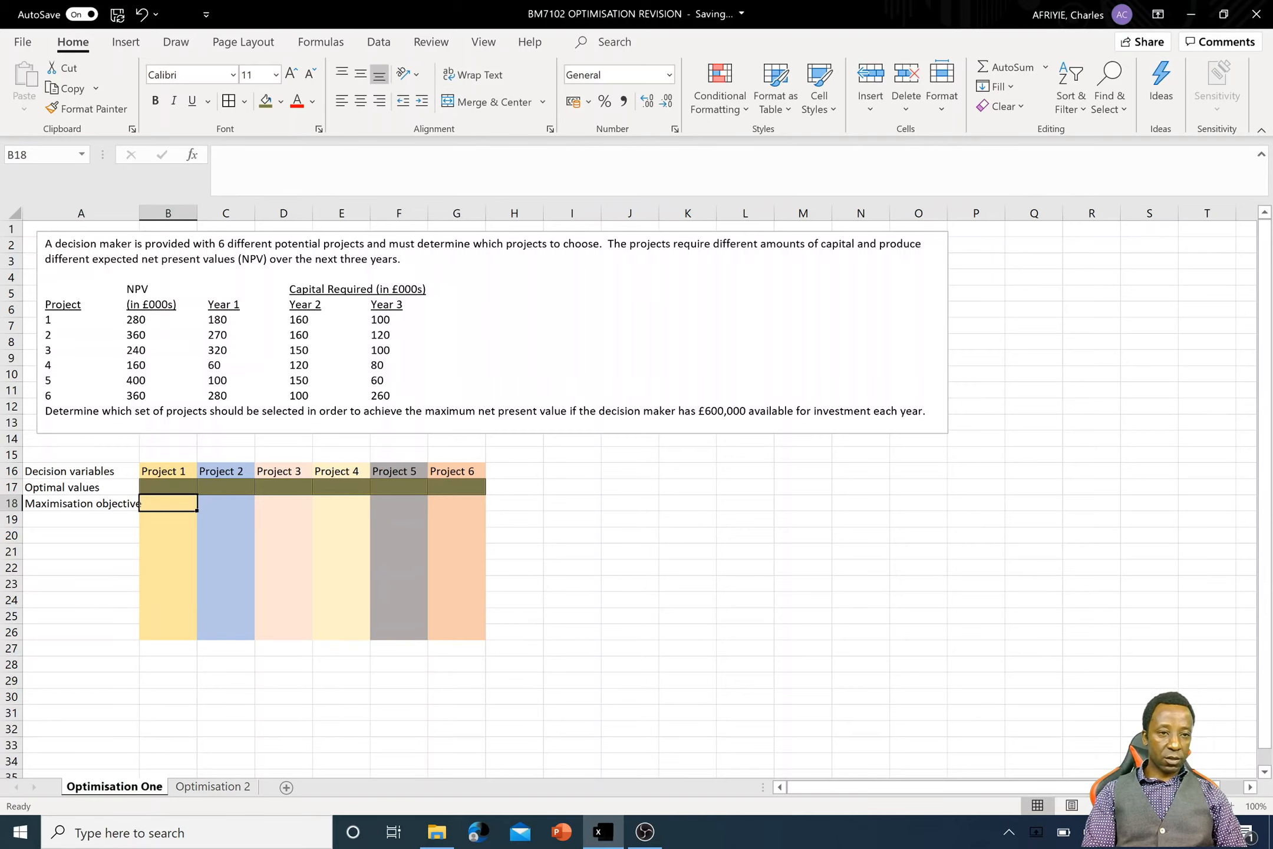
drag(142, 213, 148, 213)
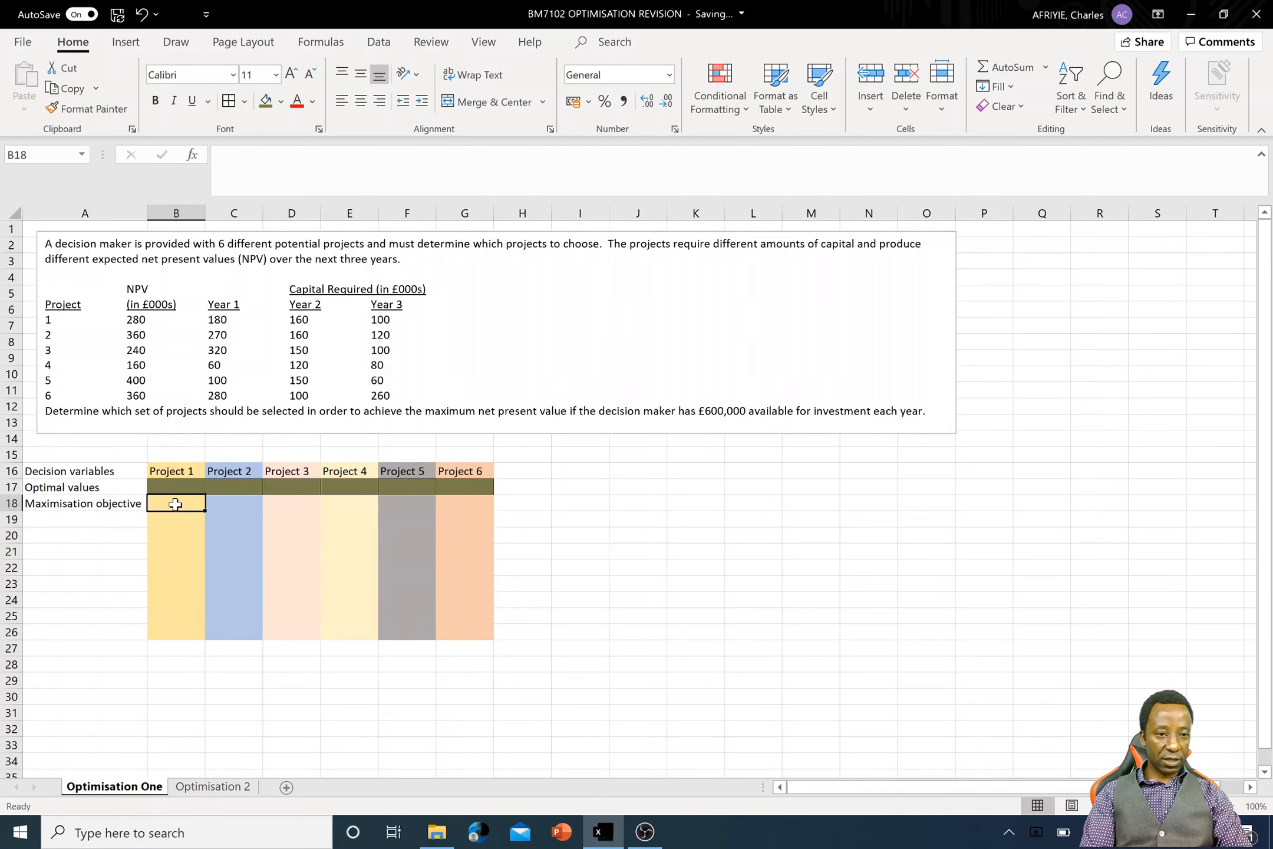
- Enter the NPVs of Projects 1 to 3 as 280, 360 and 240 in cells B18 to D18
text(280)
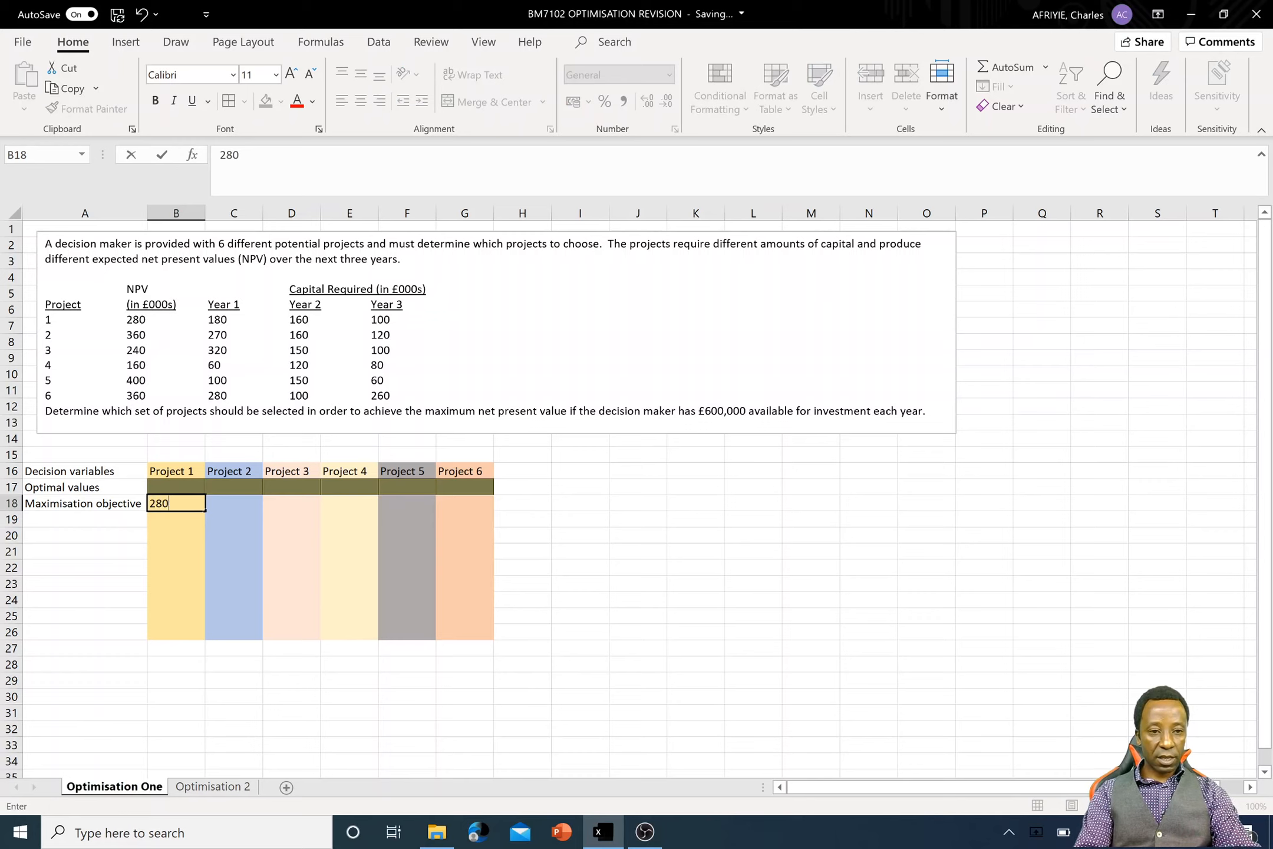
key(Tab)
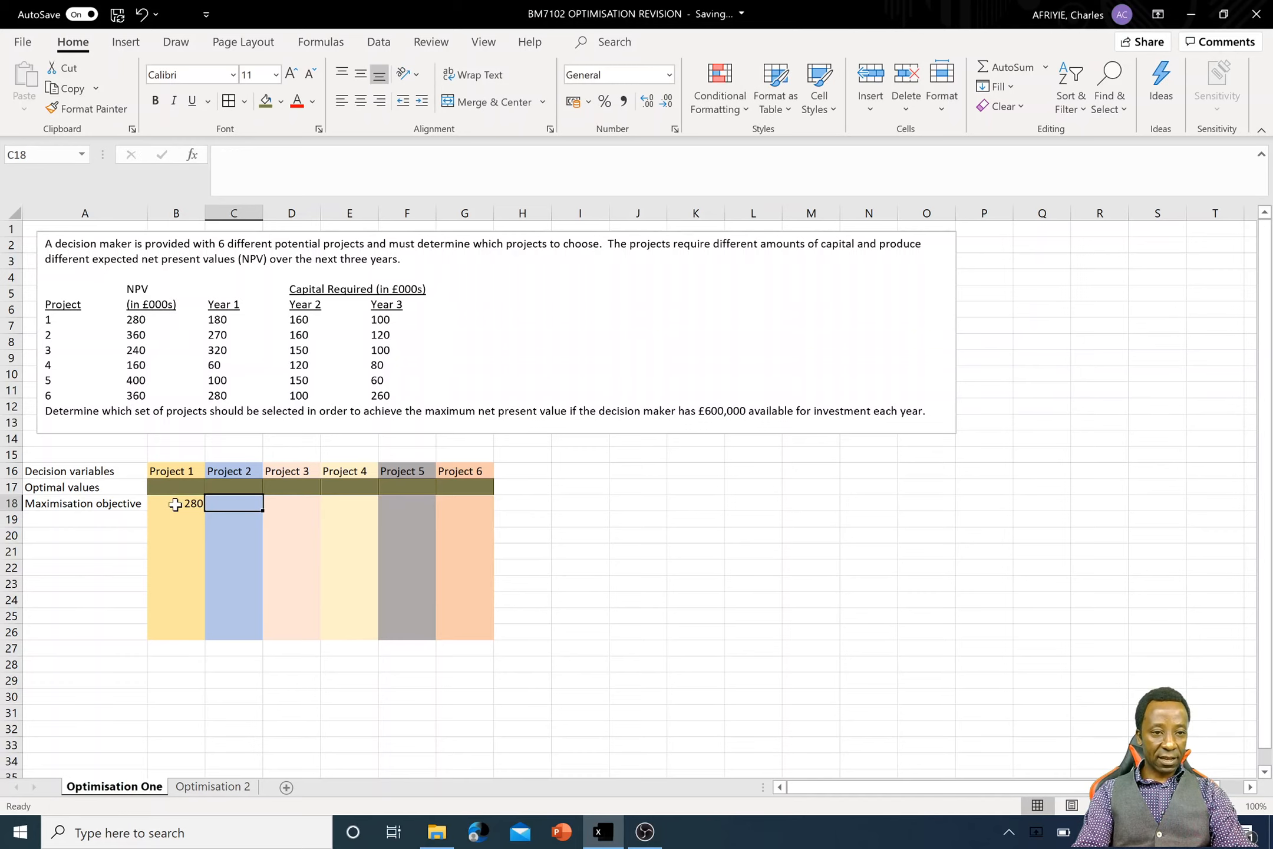
text(360)
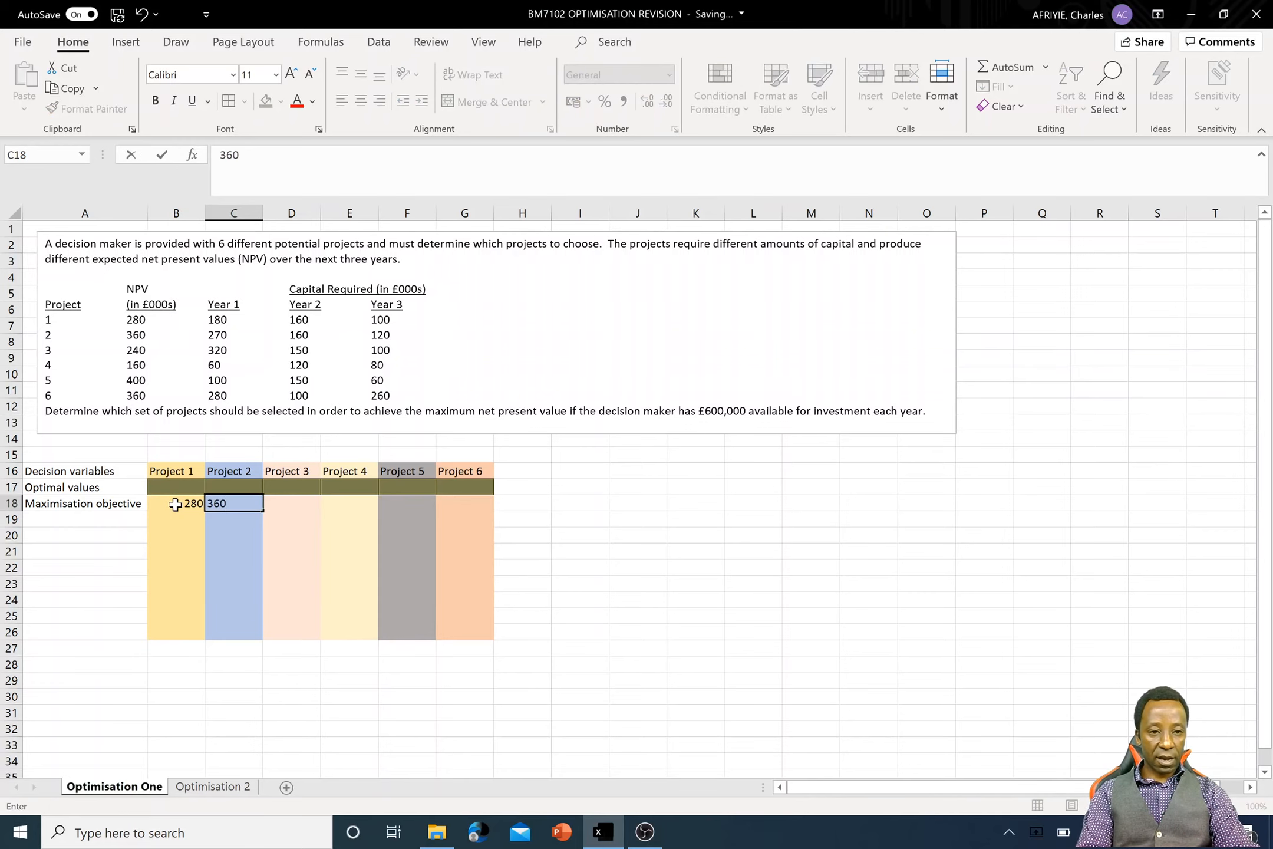
key(Tab)
text(240)
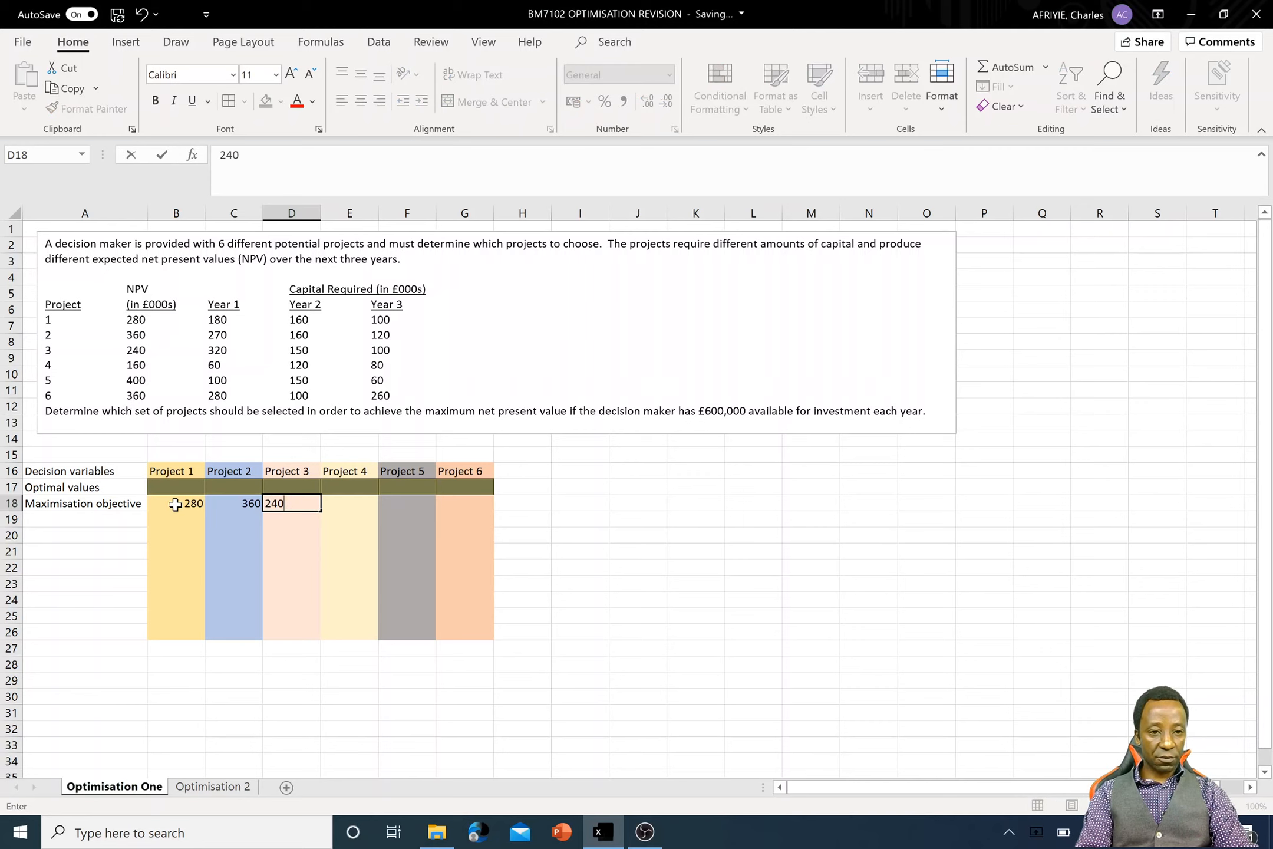
key(Tab)
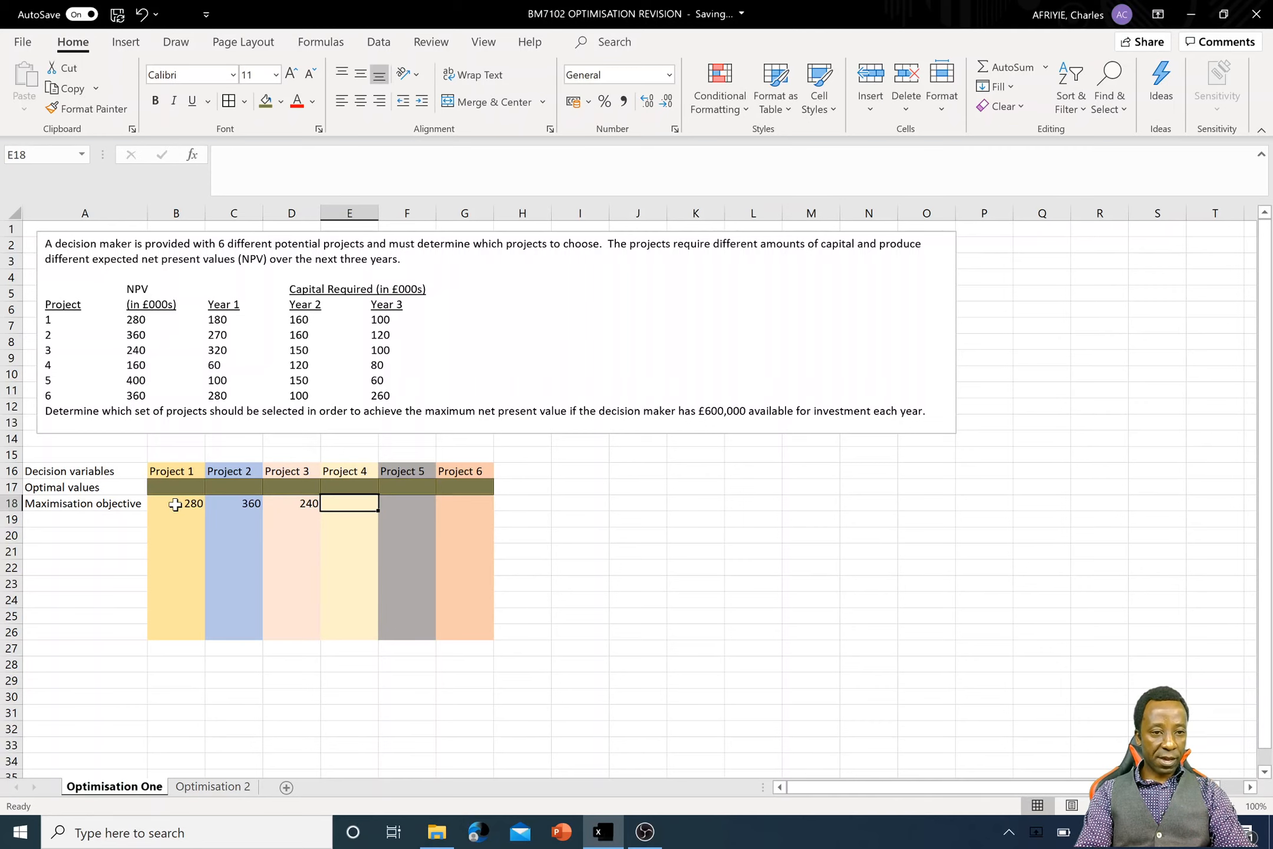
- Enter the NPVs of Projects 4 to 6 as 160, 400 and 360 in cells E18 to G18
text(160)
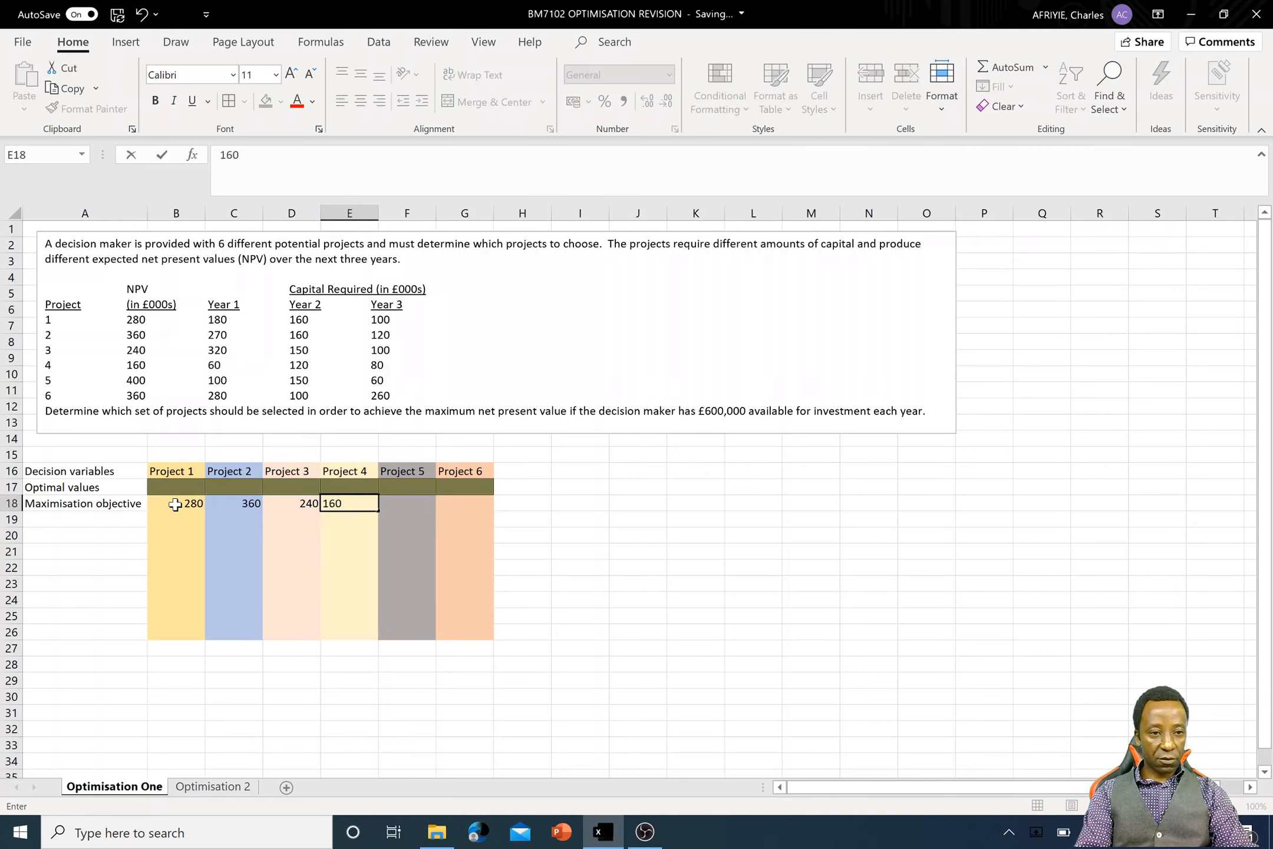
key(Tab)
text(400)
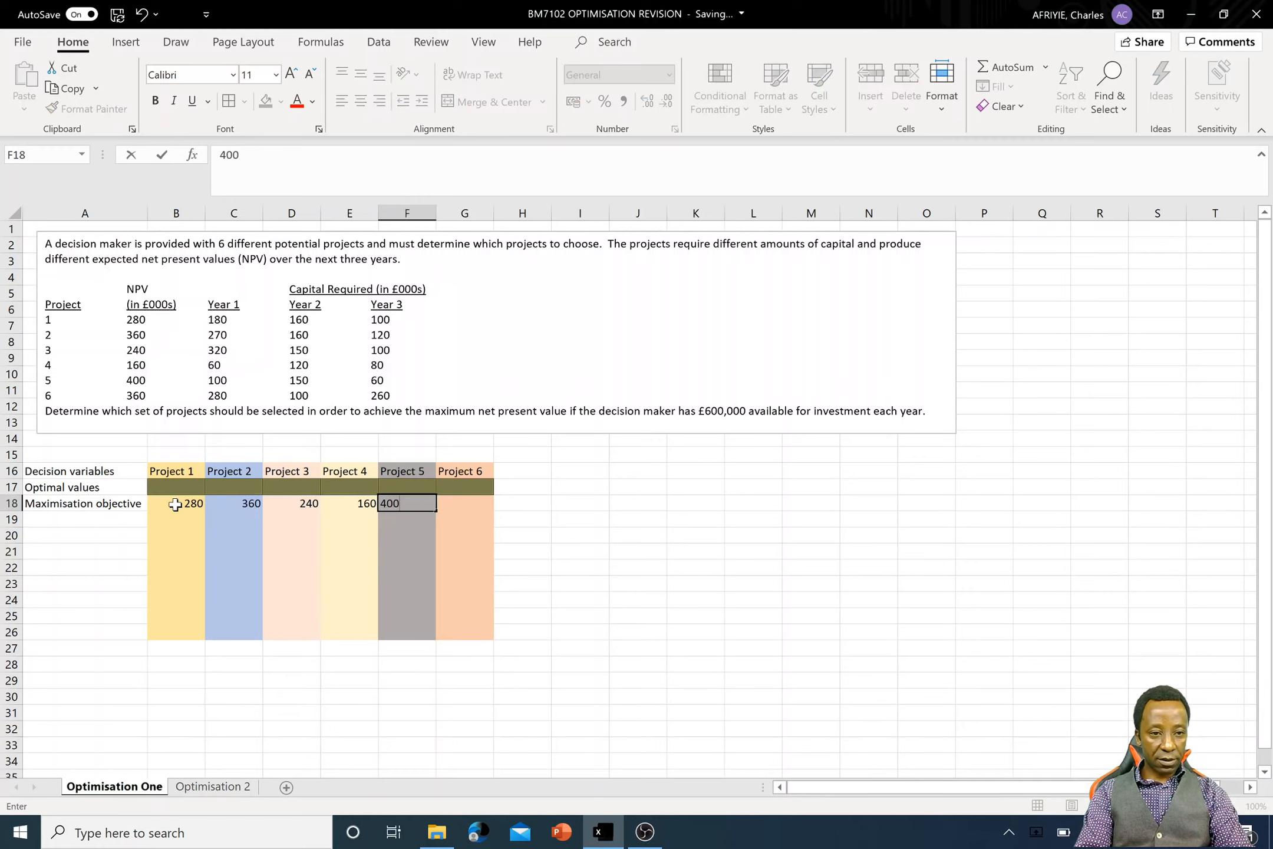
key(Tab)
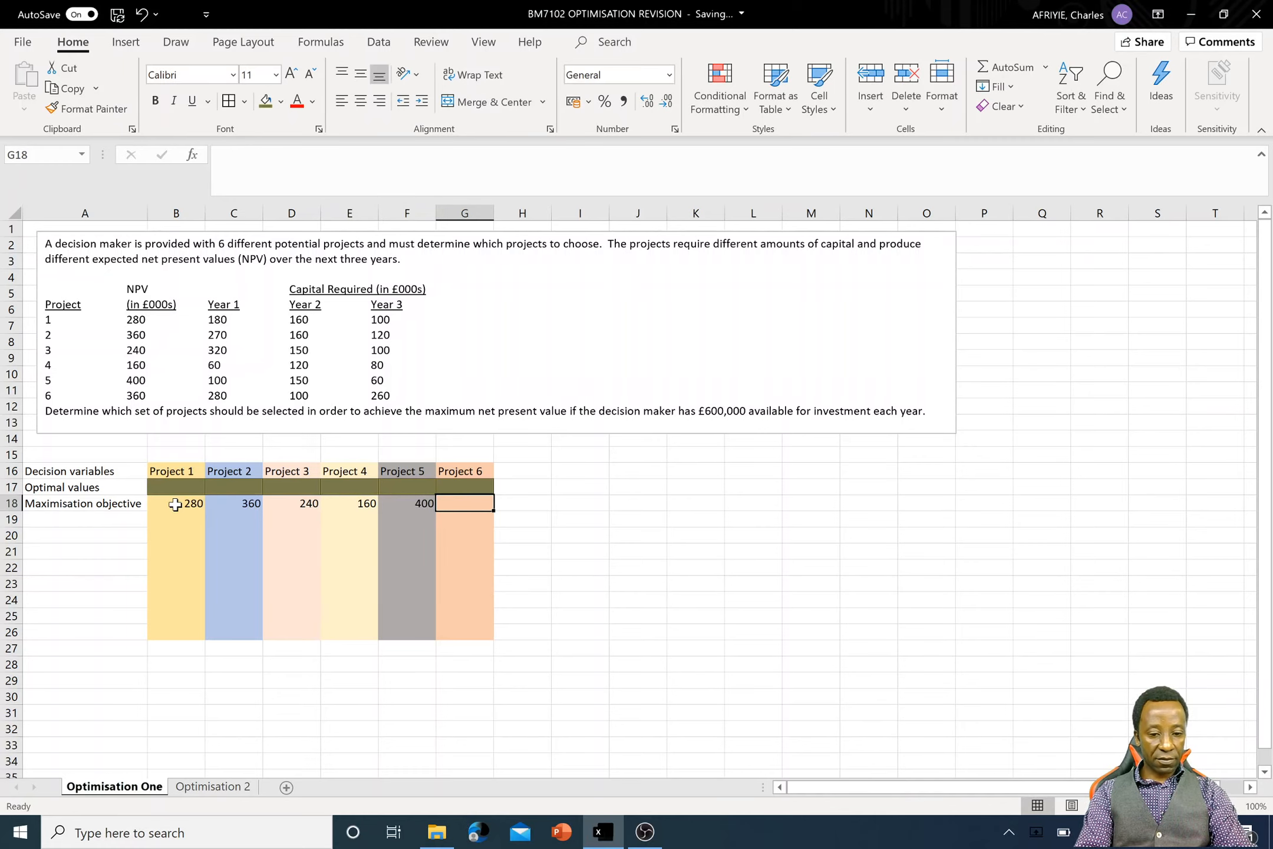
text(360)
key(Tab)
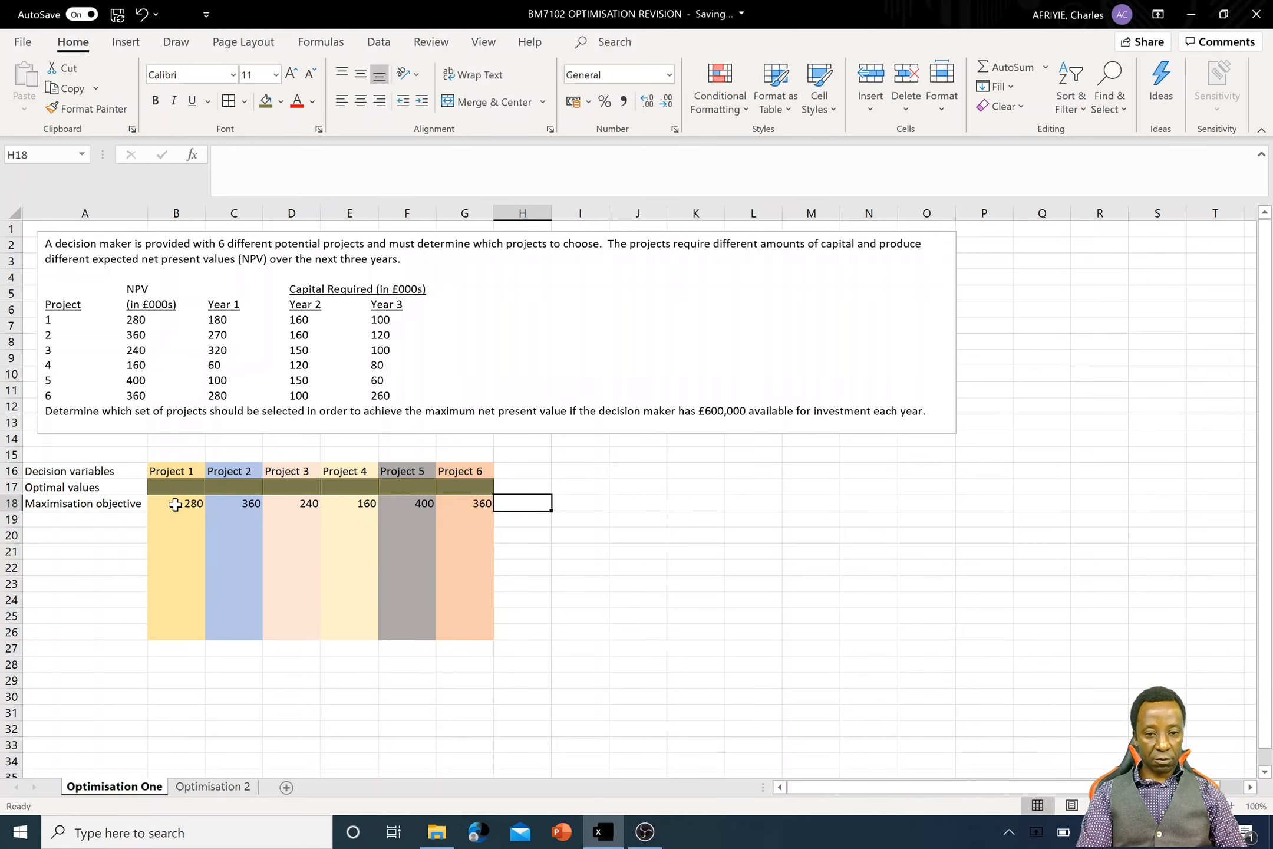
- Enter the formula =SUMPRODUCT($B$17:$G$17,B18:G18) in cell H18, with the optimal values range as an absolute reference
text(=)
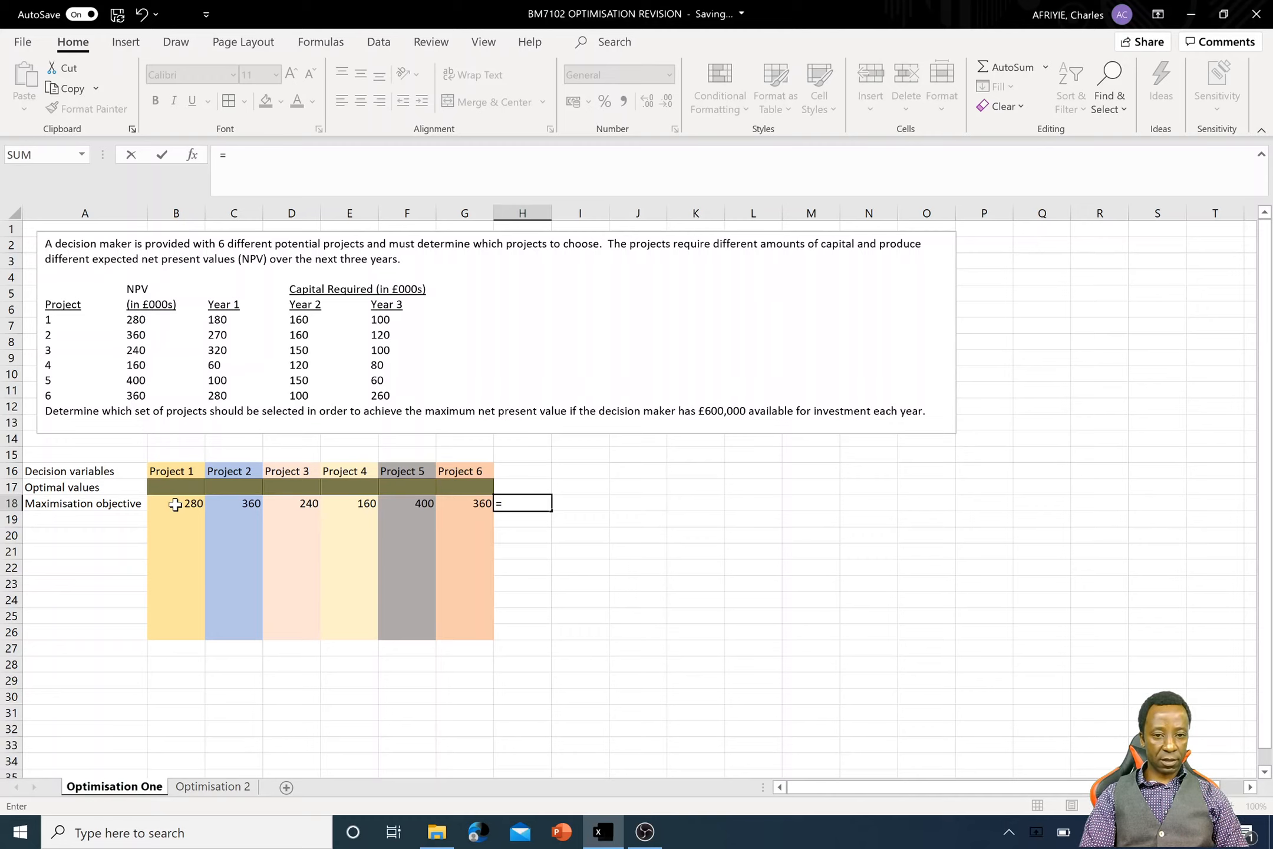
text(sumpr)
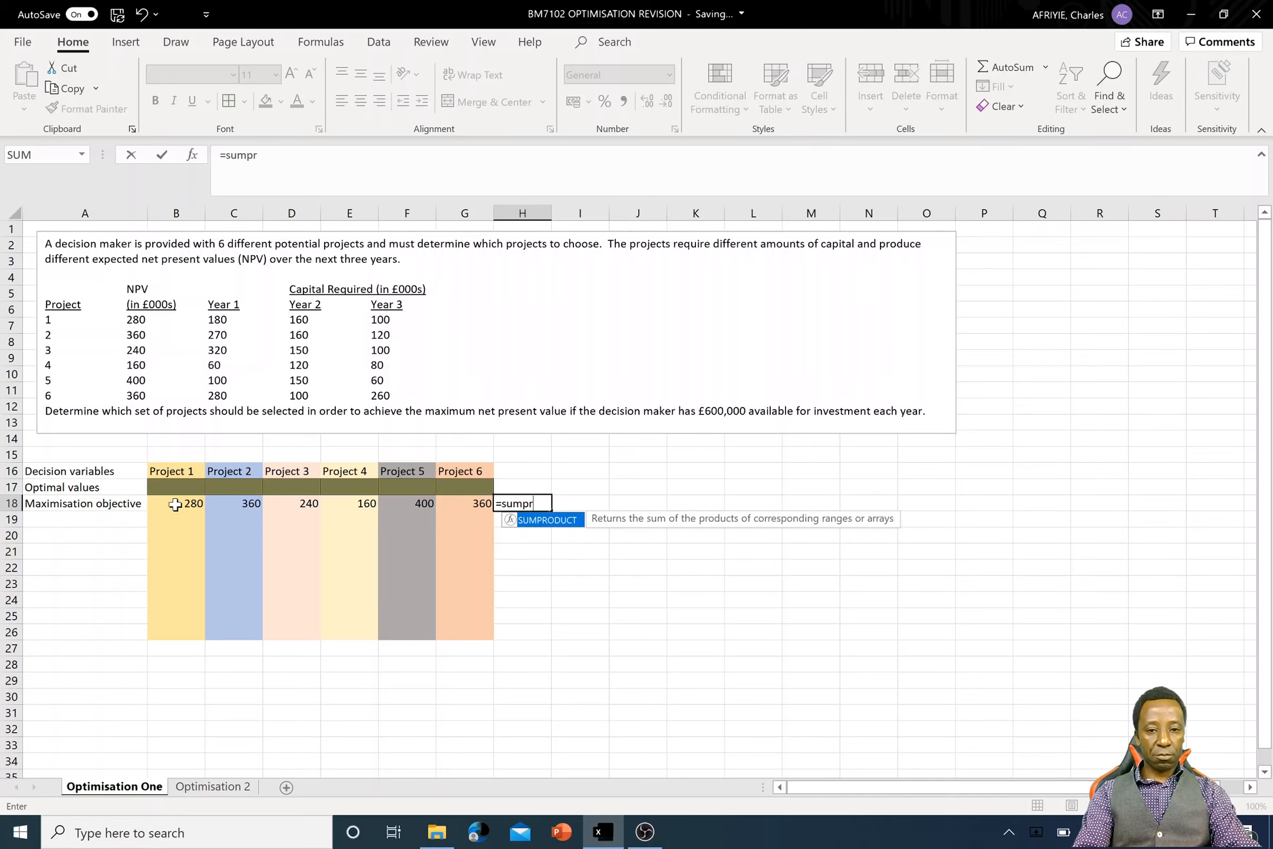
key(Tab)
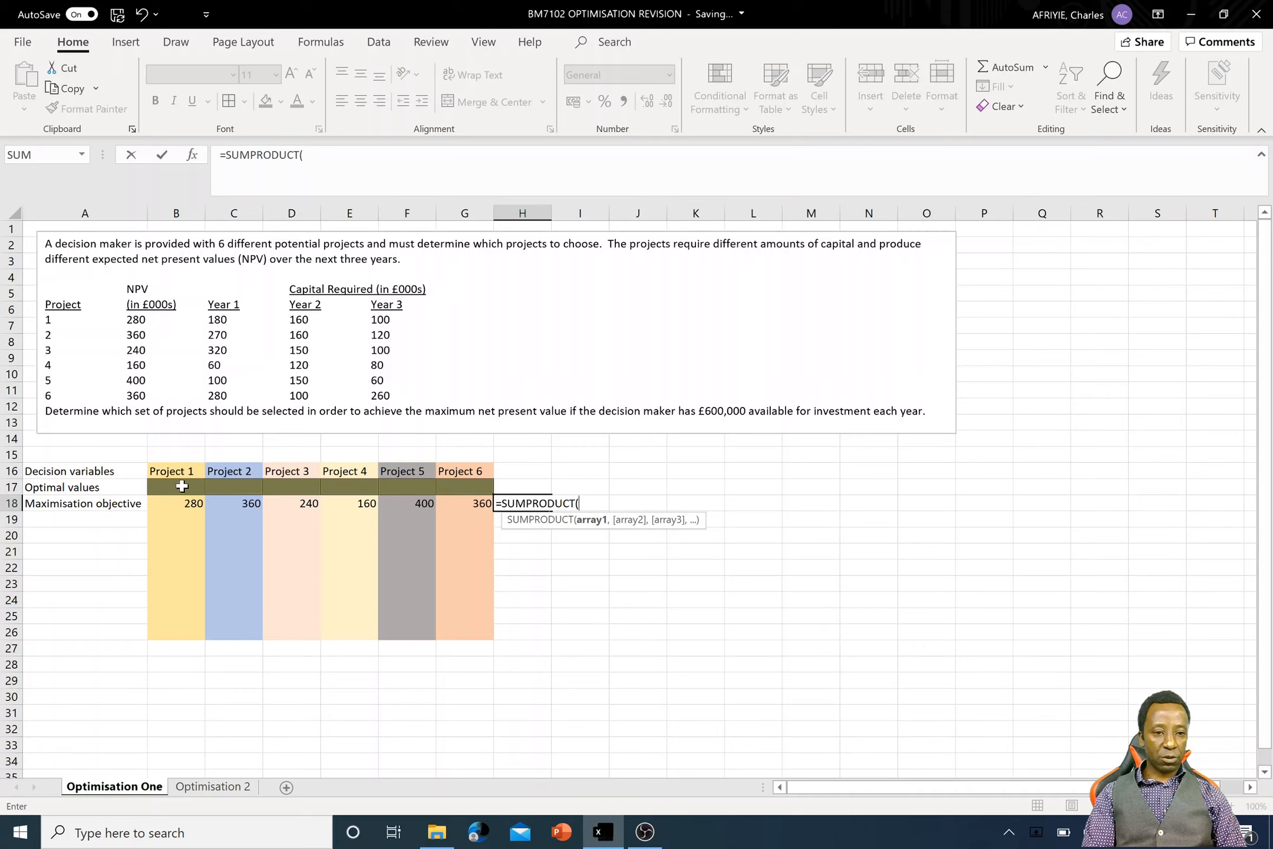
drag(181, 486, 476, 483)
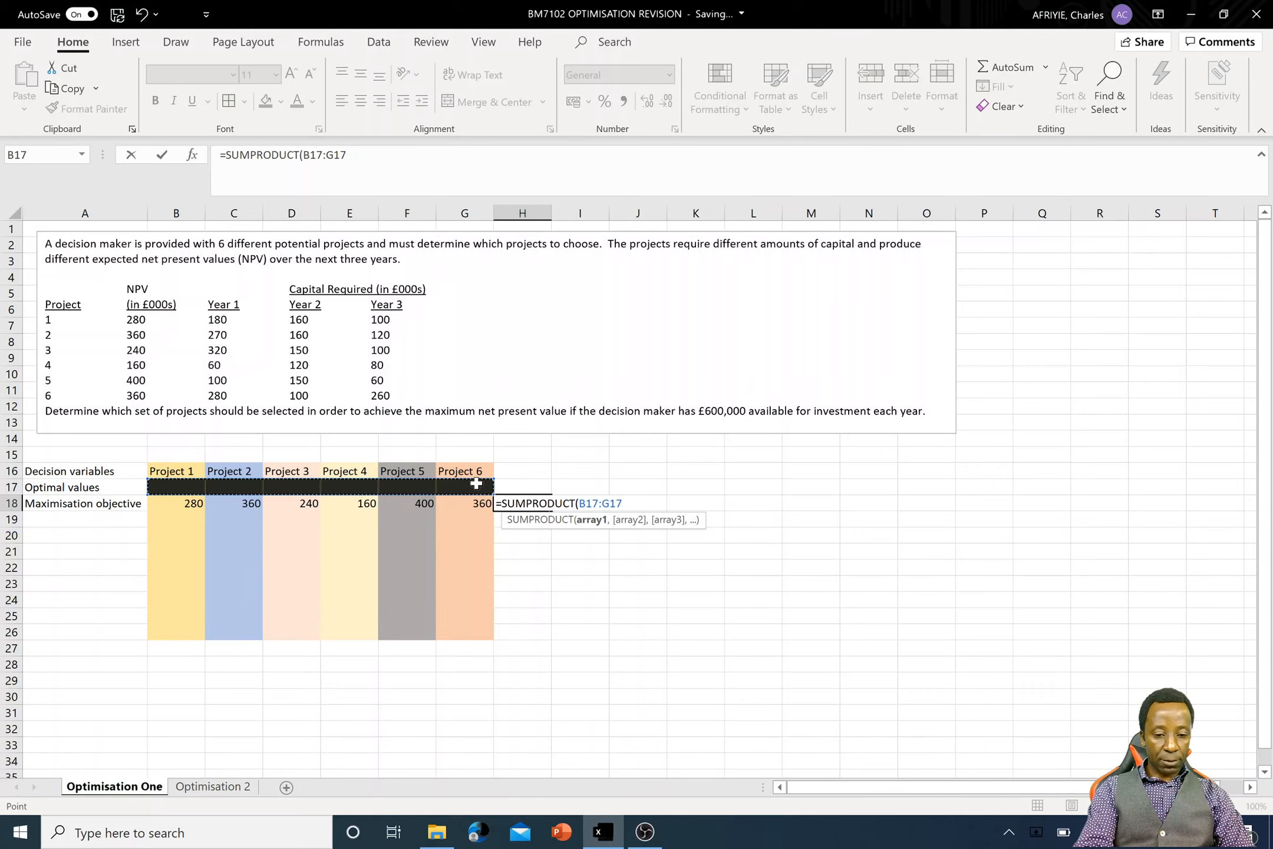
key(XF86AudioMute)
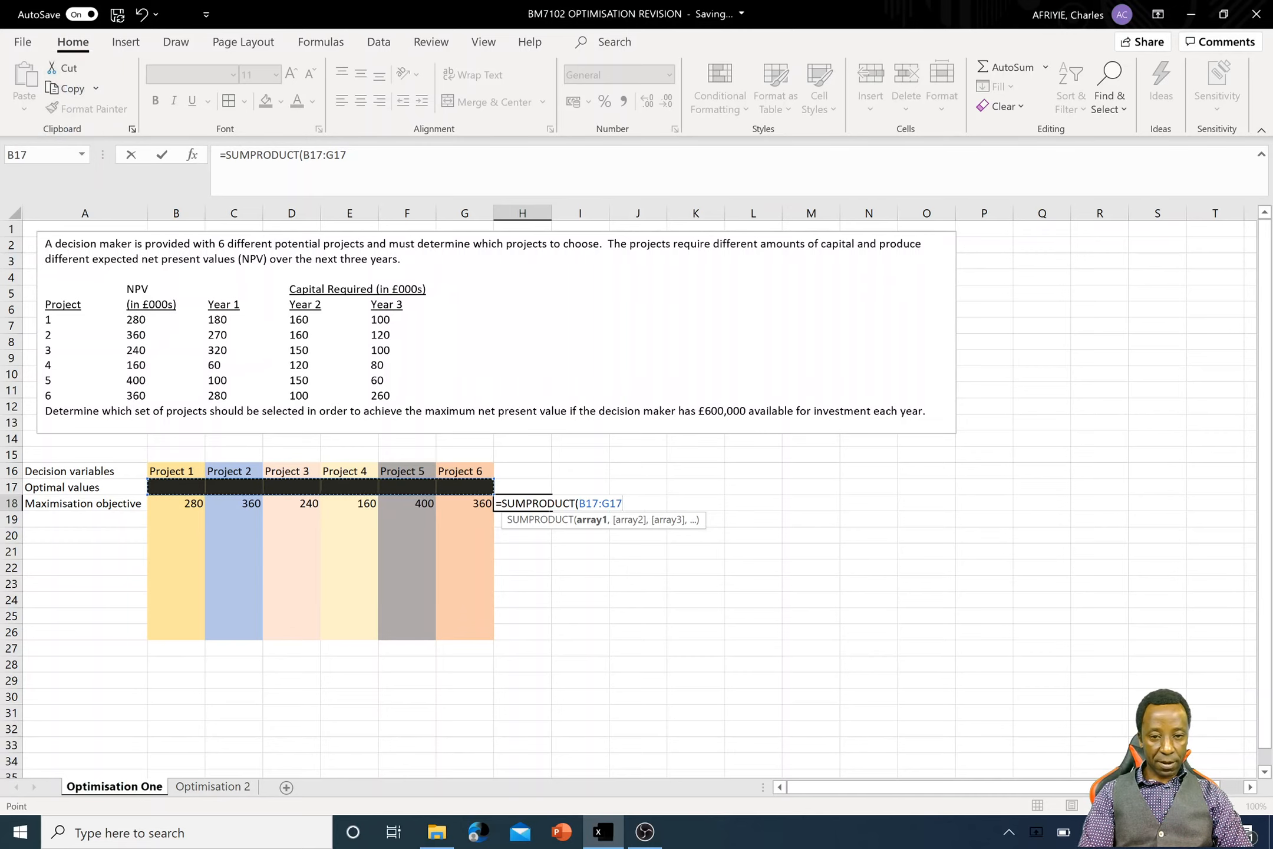
drag(623, 504, 579, 504)
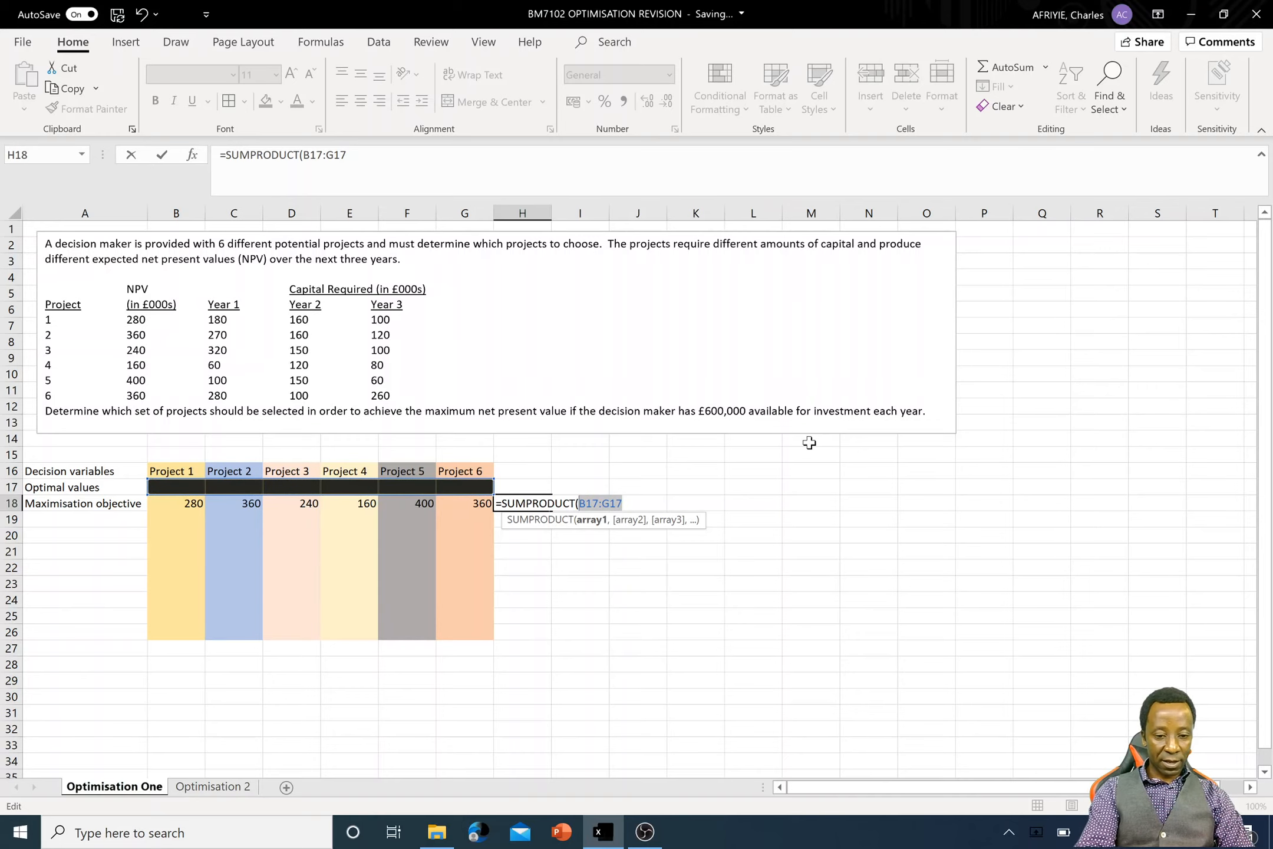
key(XF86AudioRaiseVolume)
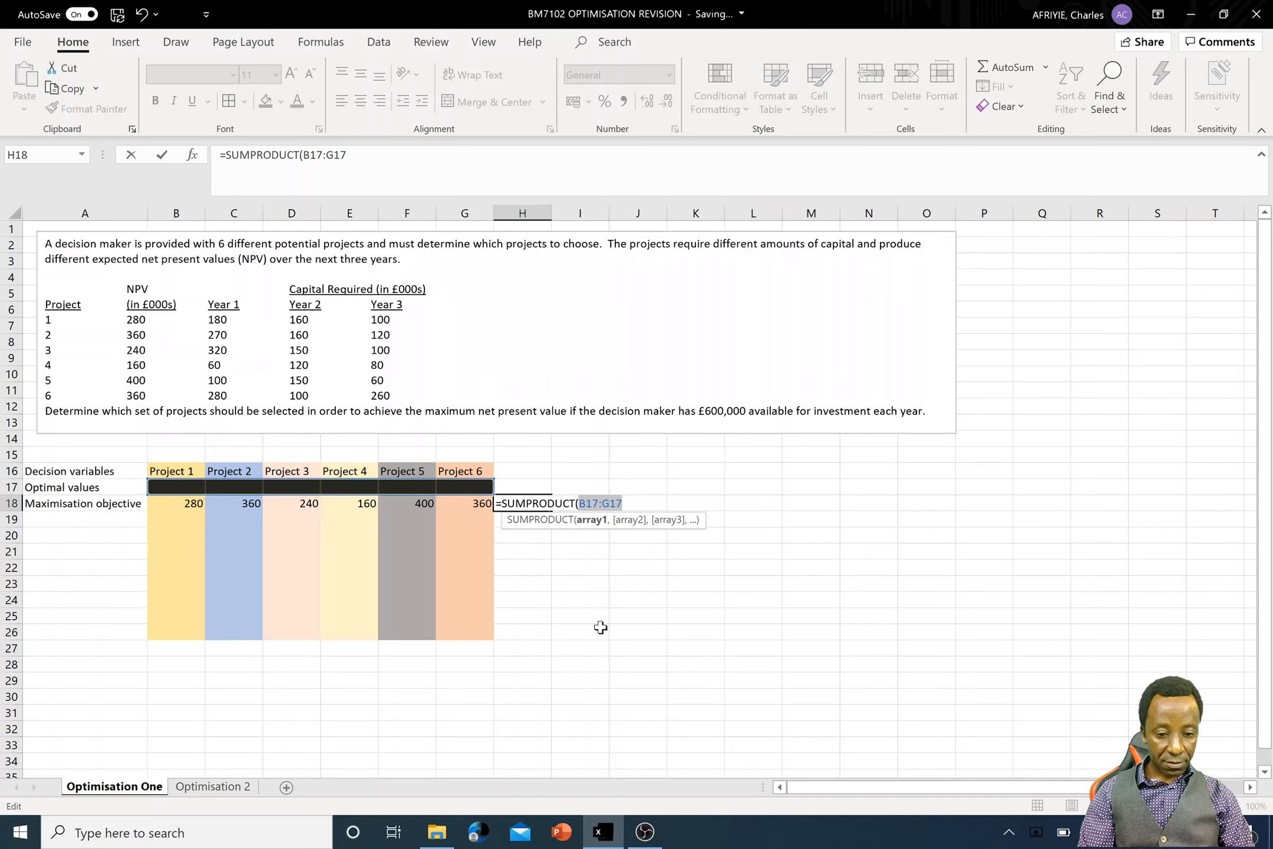
key(F4)
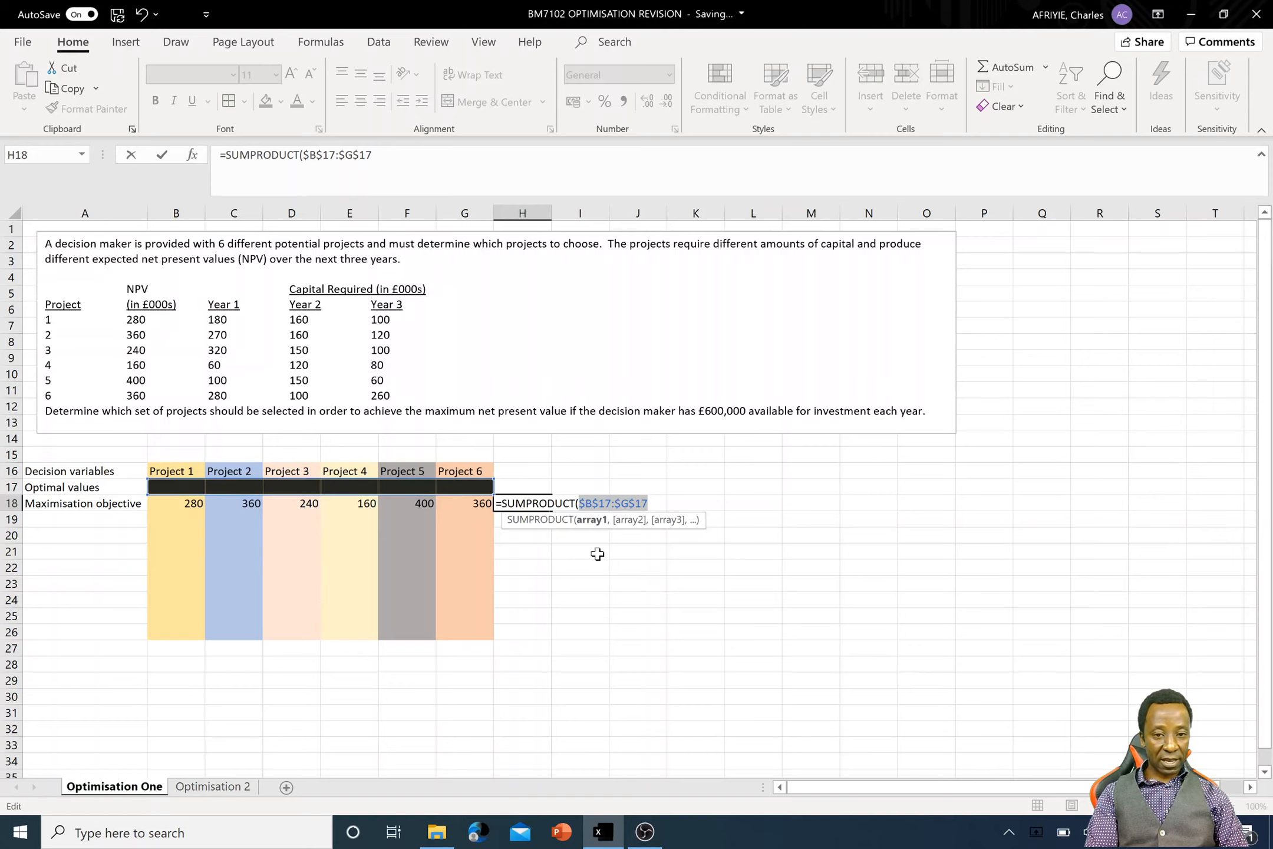
click(651, 504)
text(,)
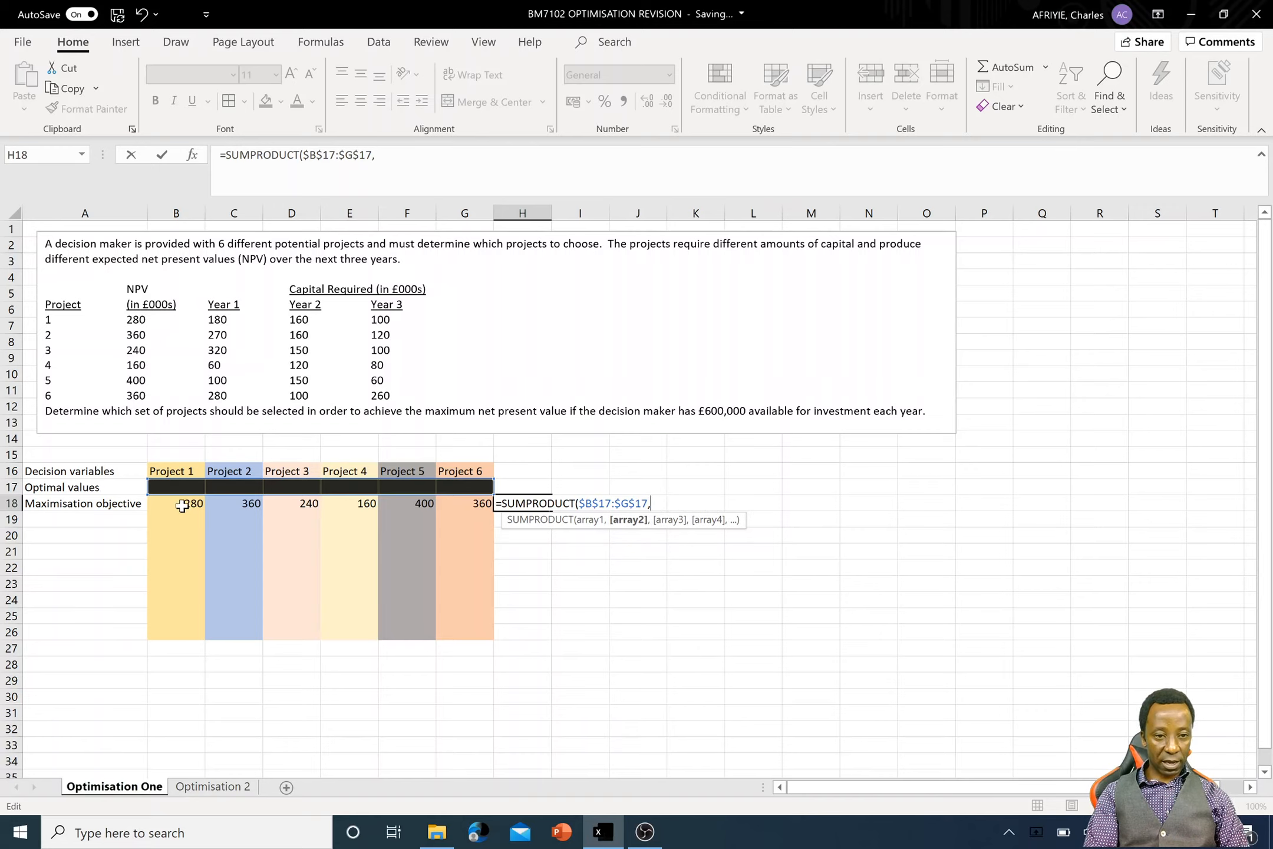
drag(177, 505, 454, 505)
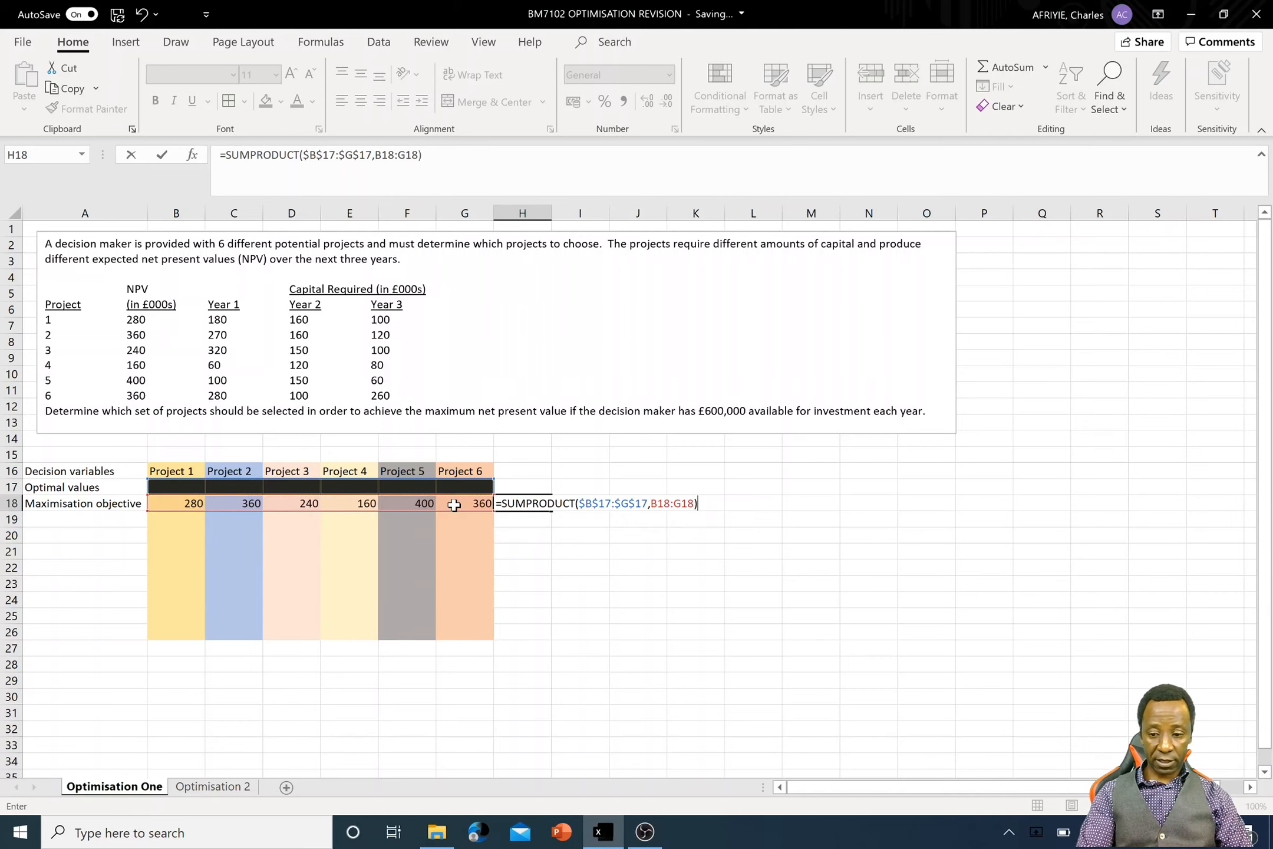
key(Return)
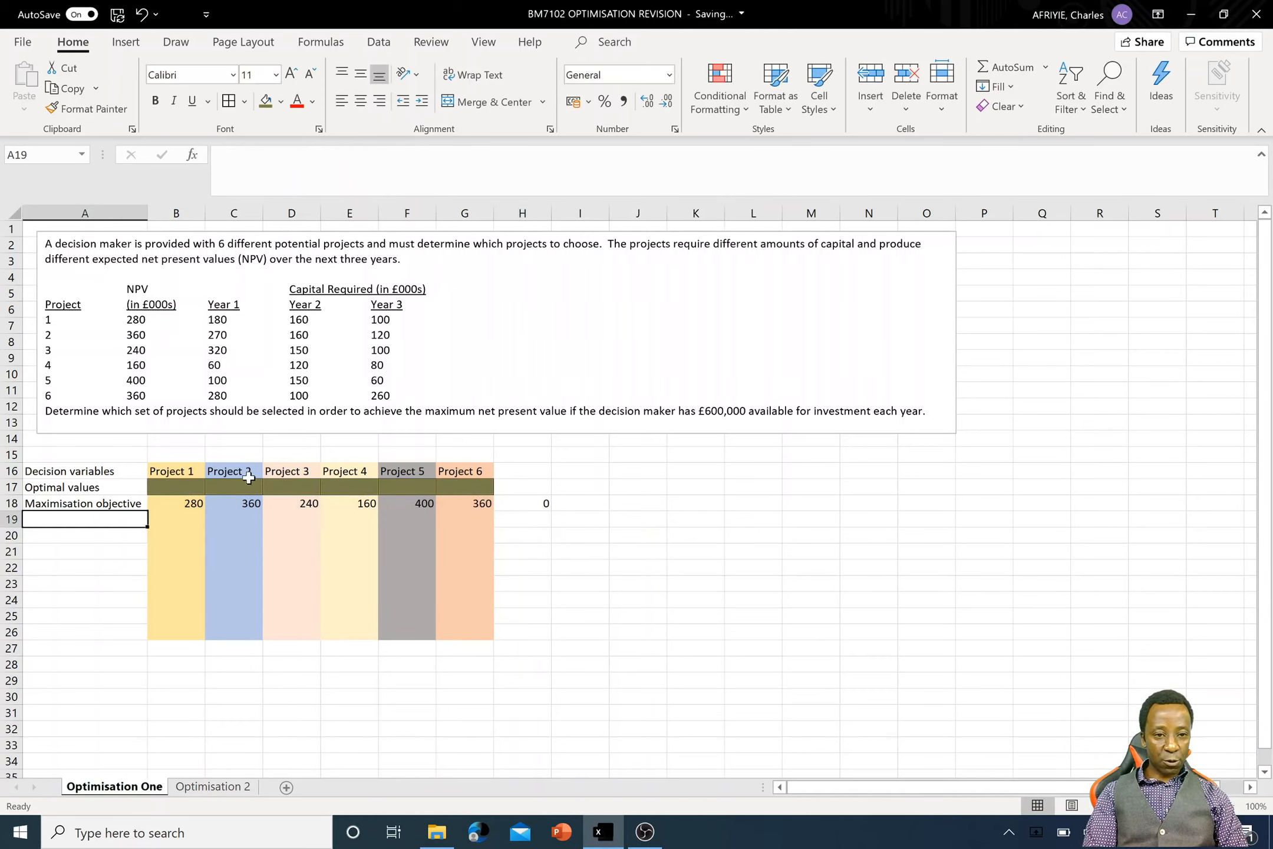
- Try filling the SUMPRODUCT formula from H18 down to H26, and undo the fill
drag(174, 487, 436, 488)
click(545, 506)
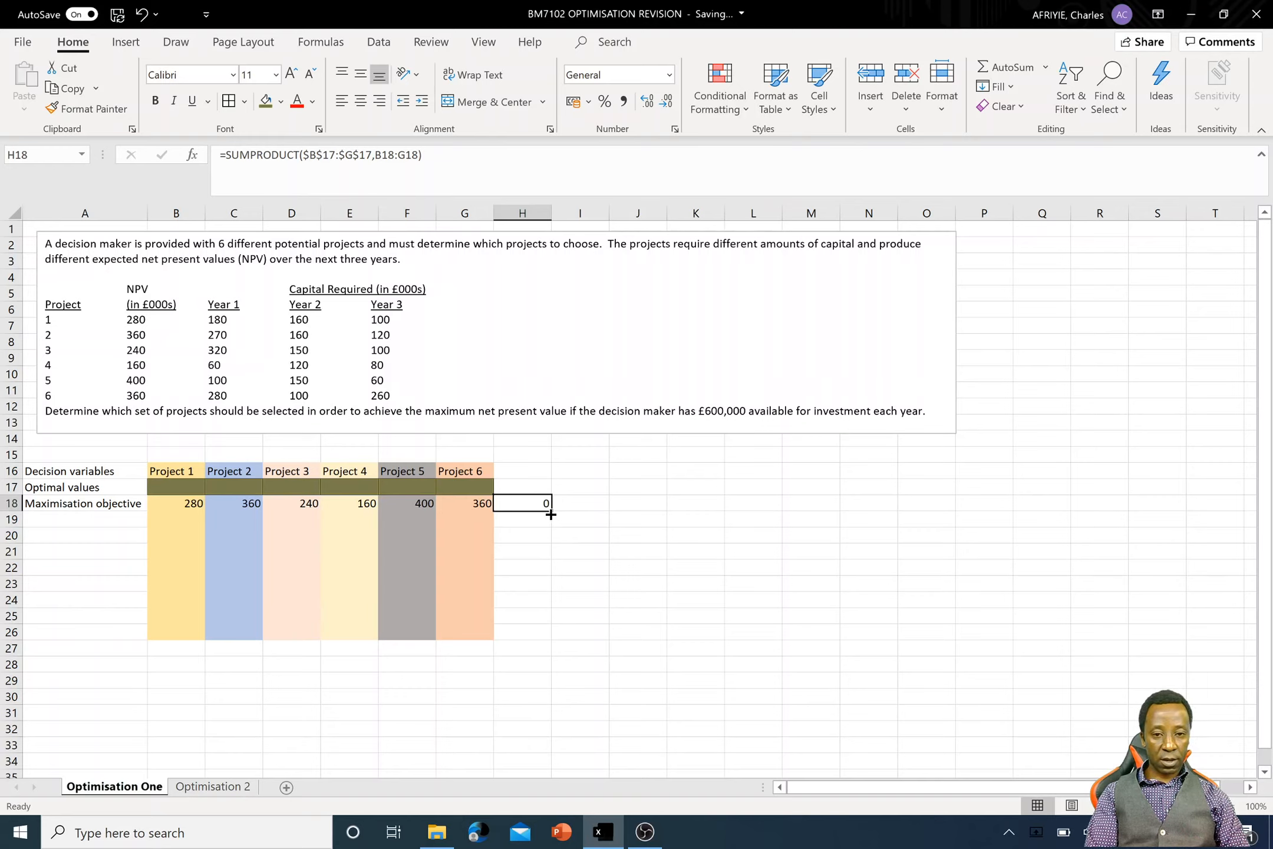
drag(550, 515, 550, 648)
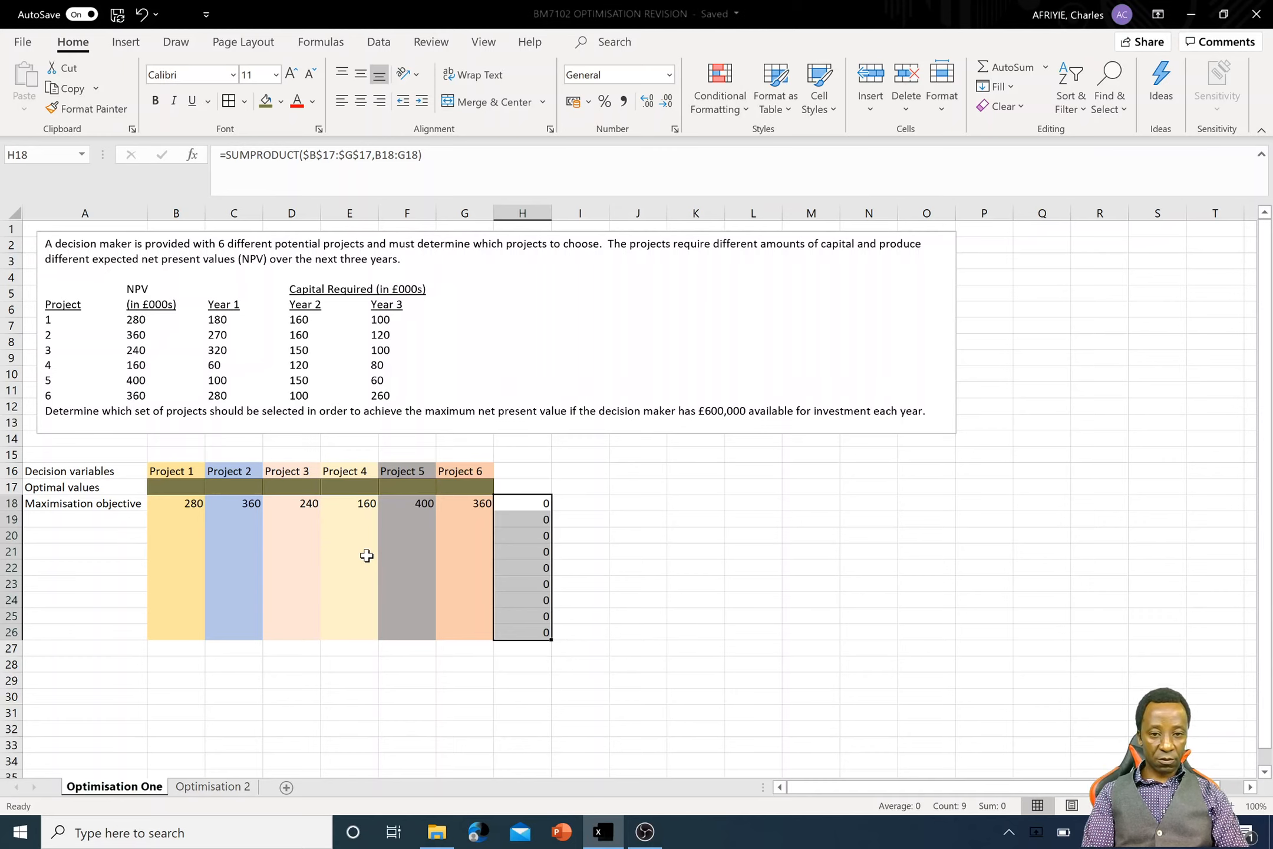
key(ctrl+z)
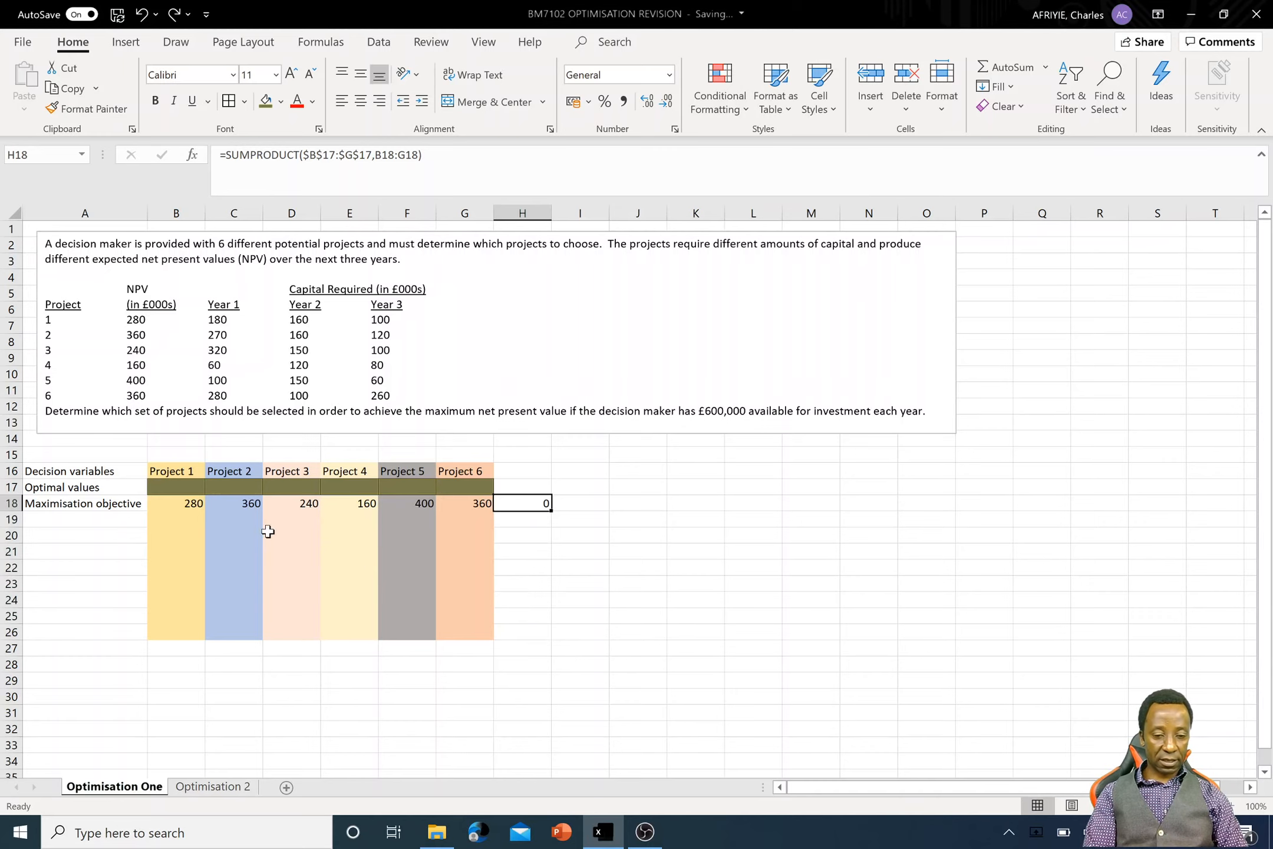
- Enter the row label Constraints in cell A19 below the maximisation objective
click(69, 519)
text(Con)
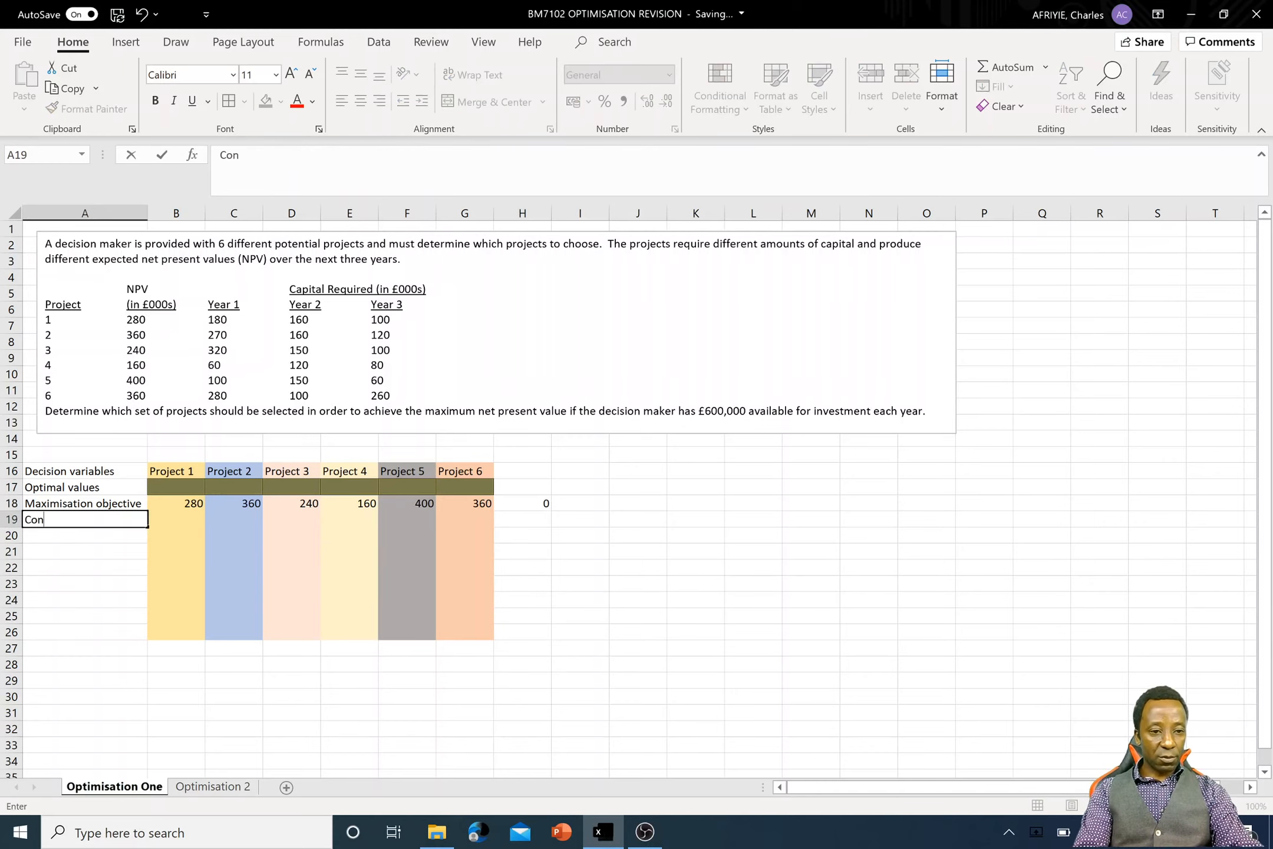
text(straints)
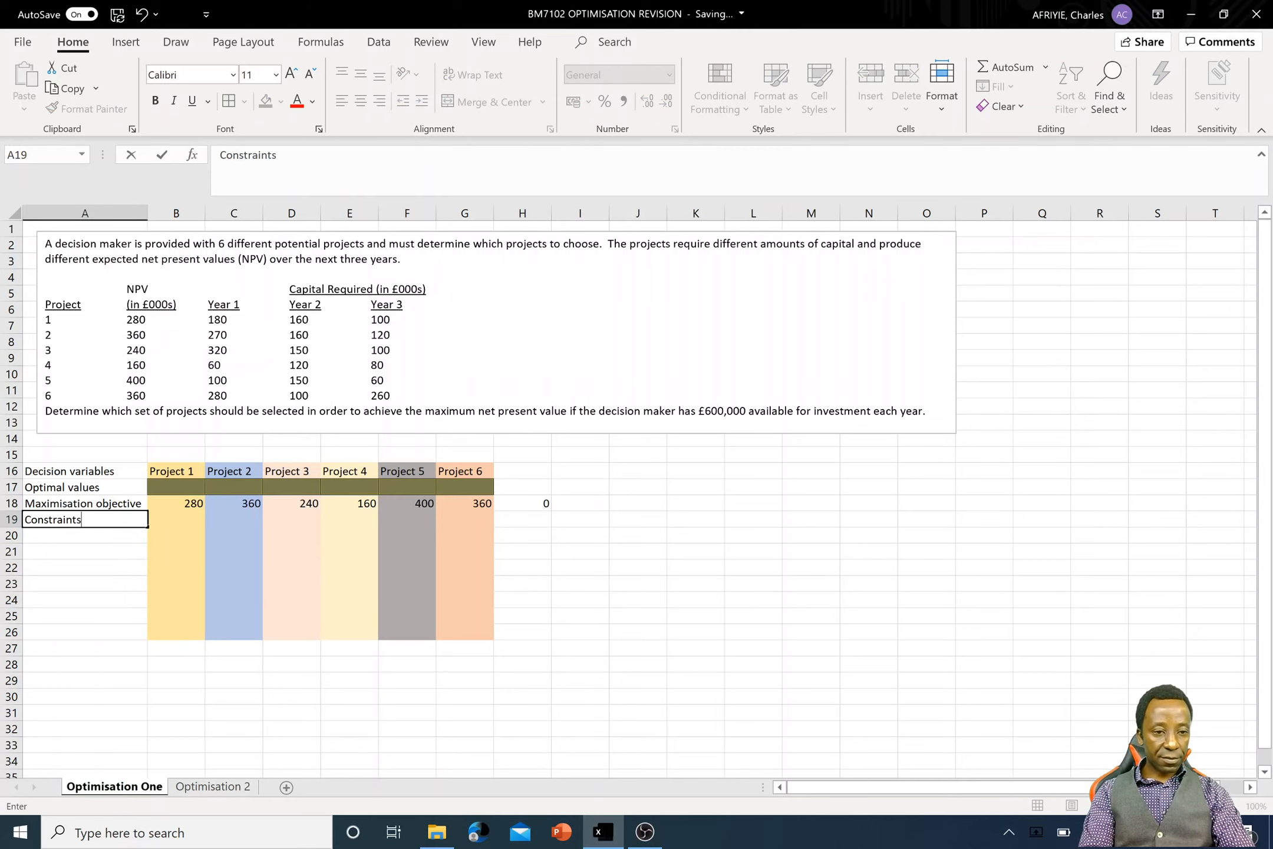
key(Return)
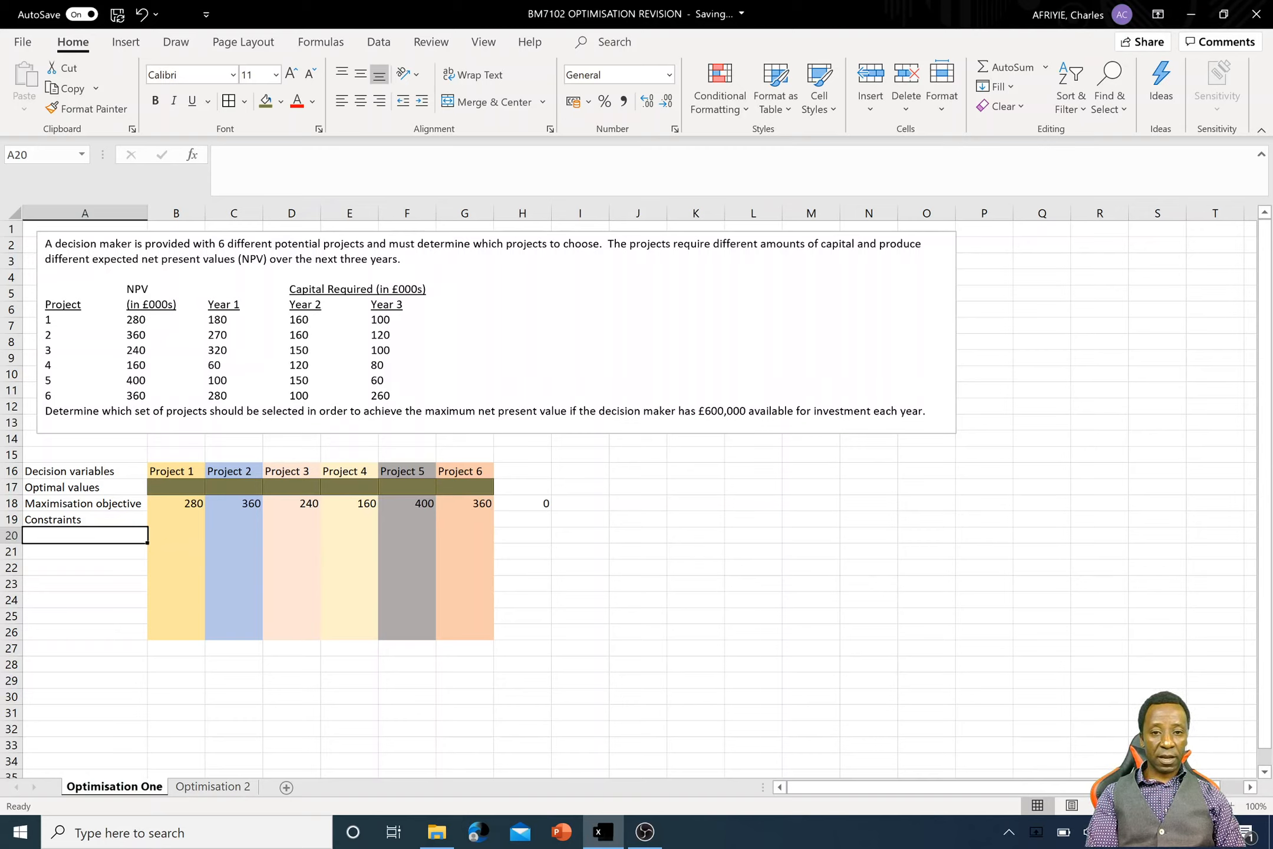
- Enter the constraint label Capital available y1 in cell A20
text(Cap)
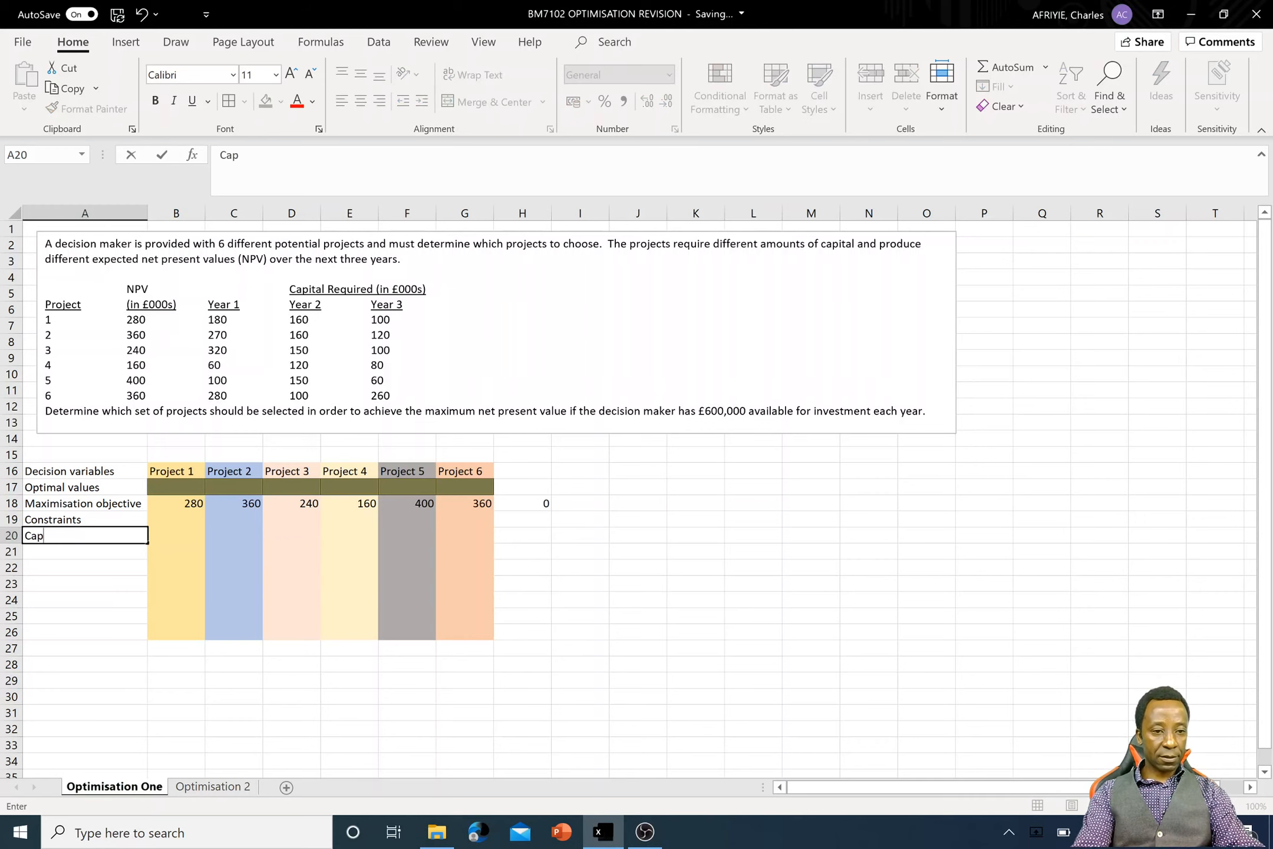
text(ital aa)
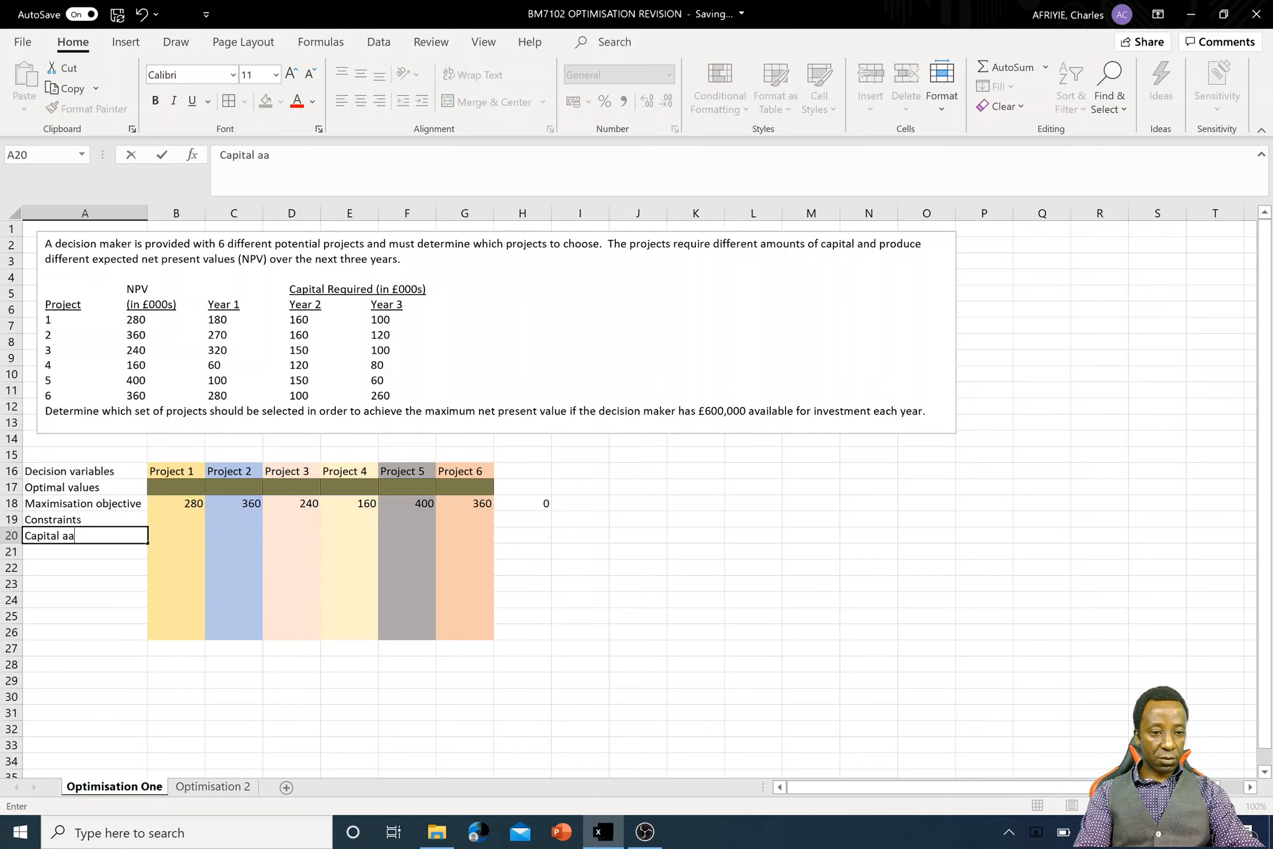
key(BackSpace)
text(cv)
key(BackSpace)
key(BackSpace)
text(va)
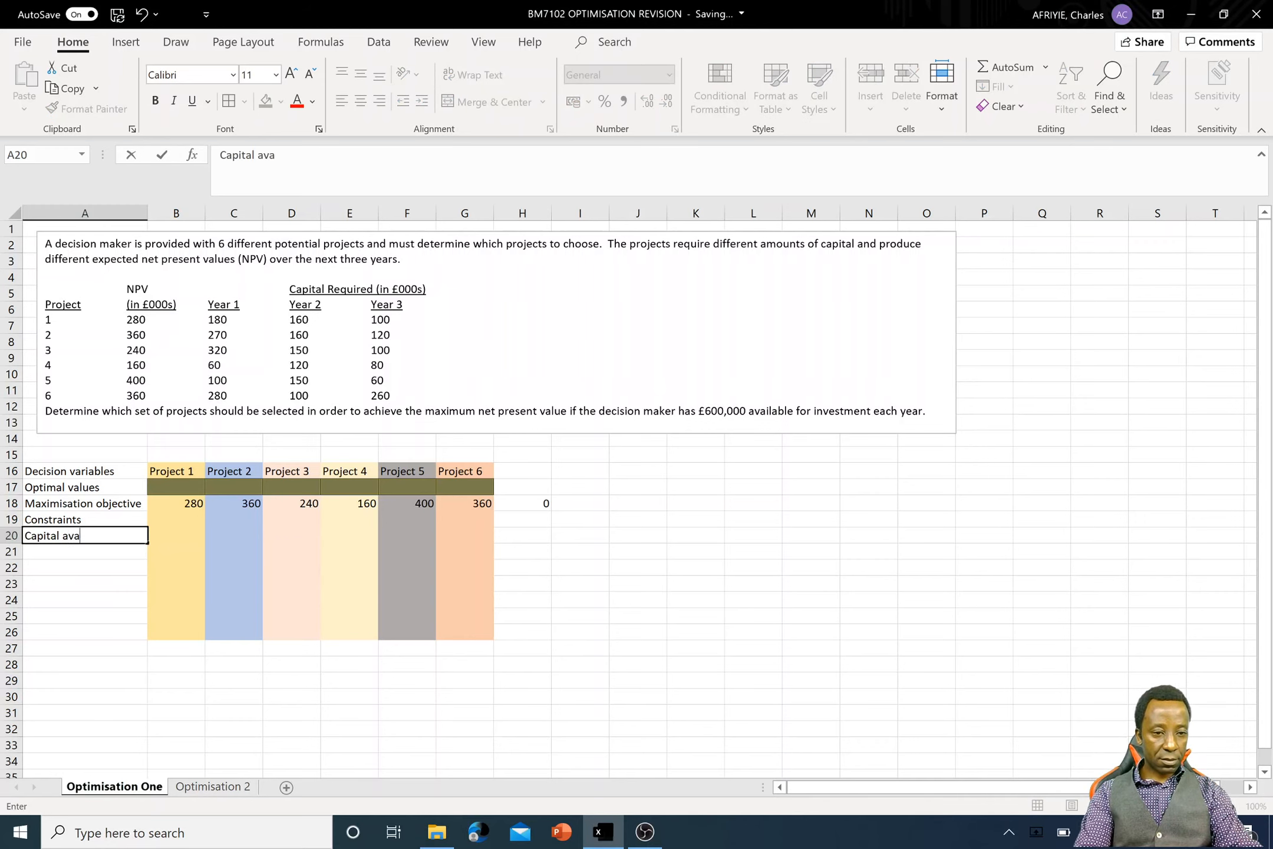
text(i)
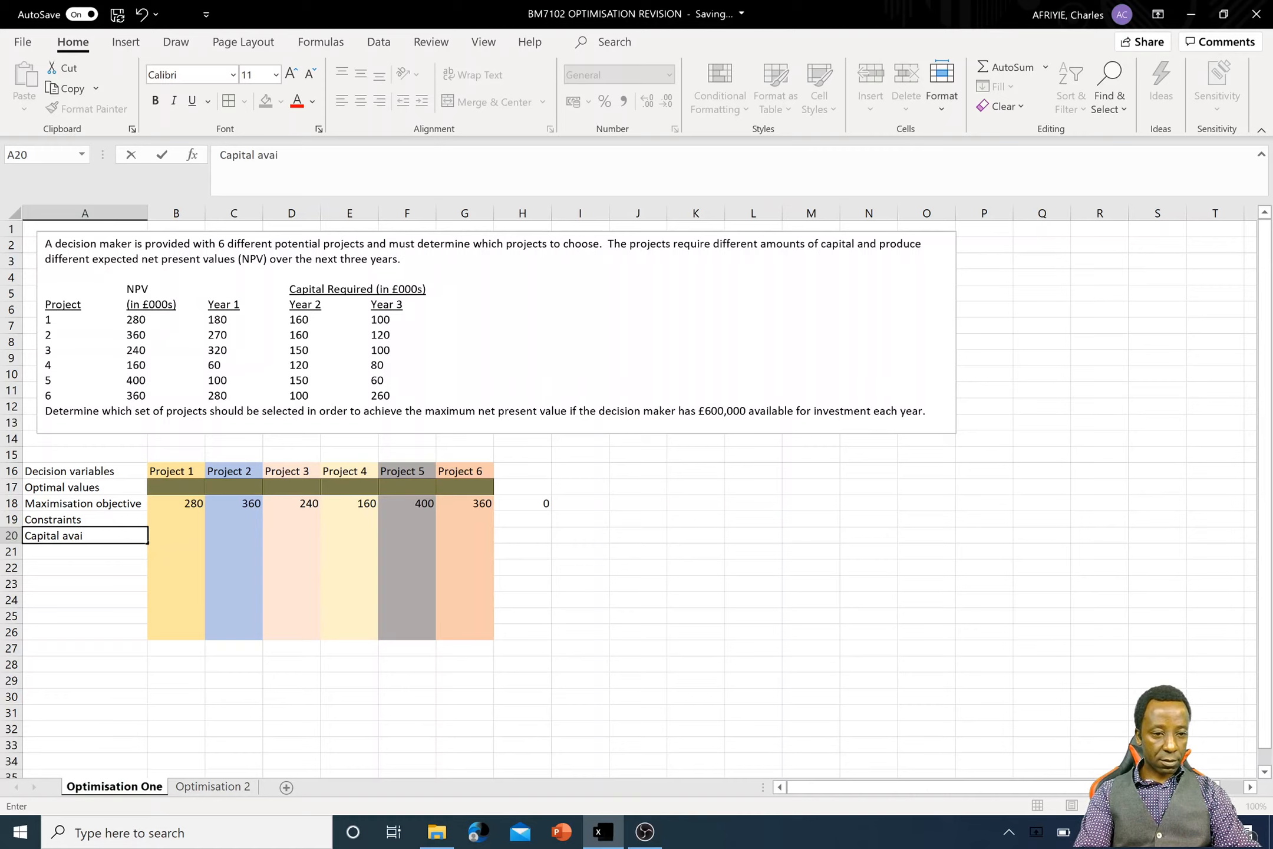
text(label)
key(BackSpace)
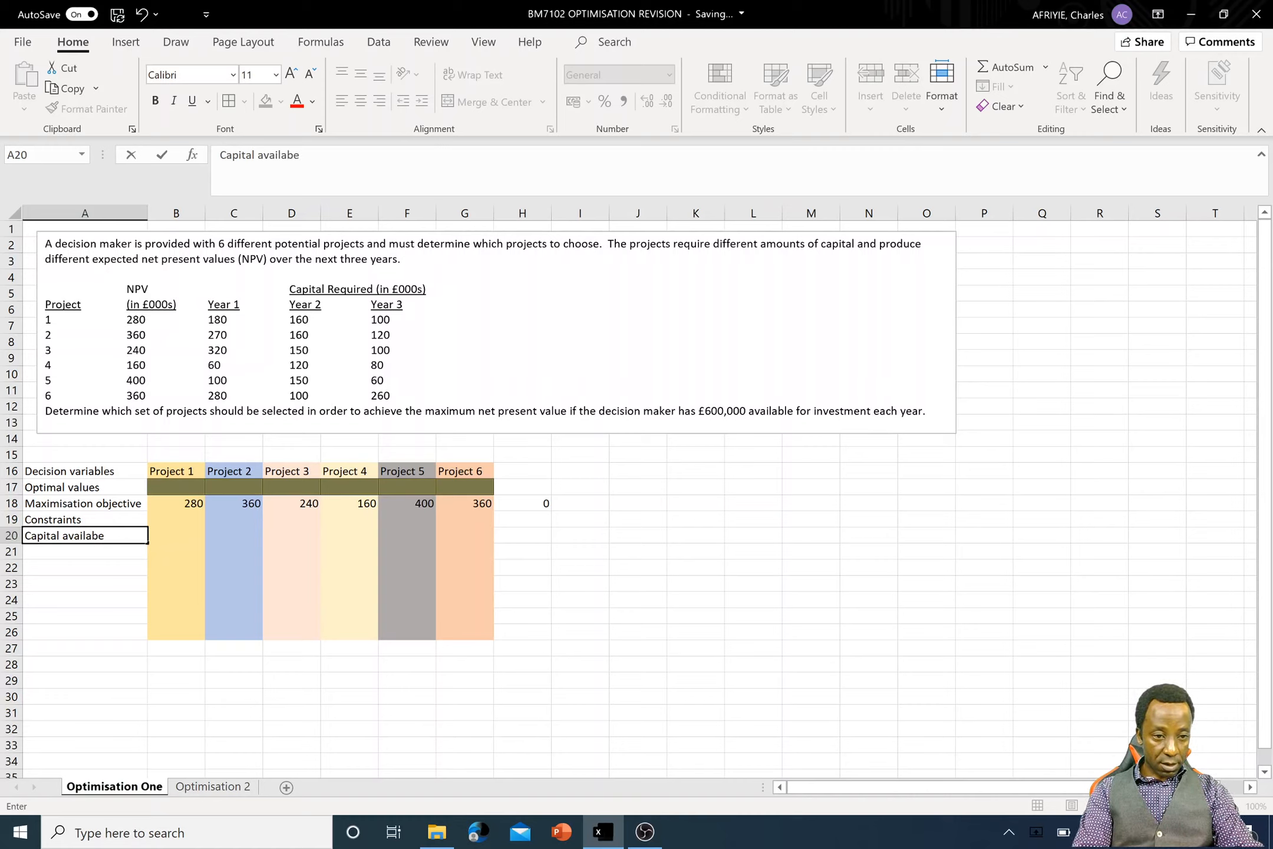
key(BackSpace)
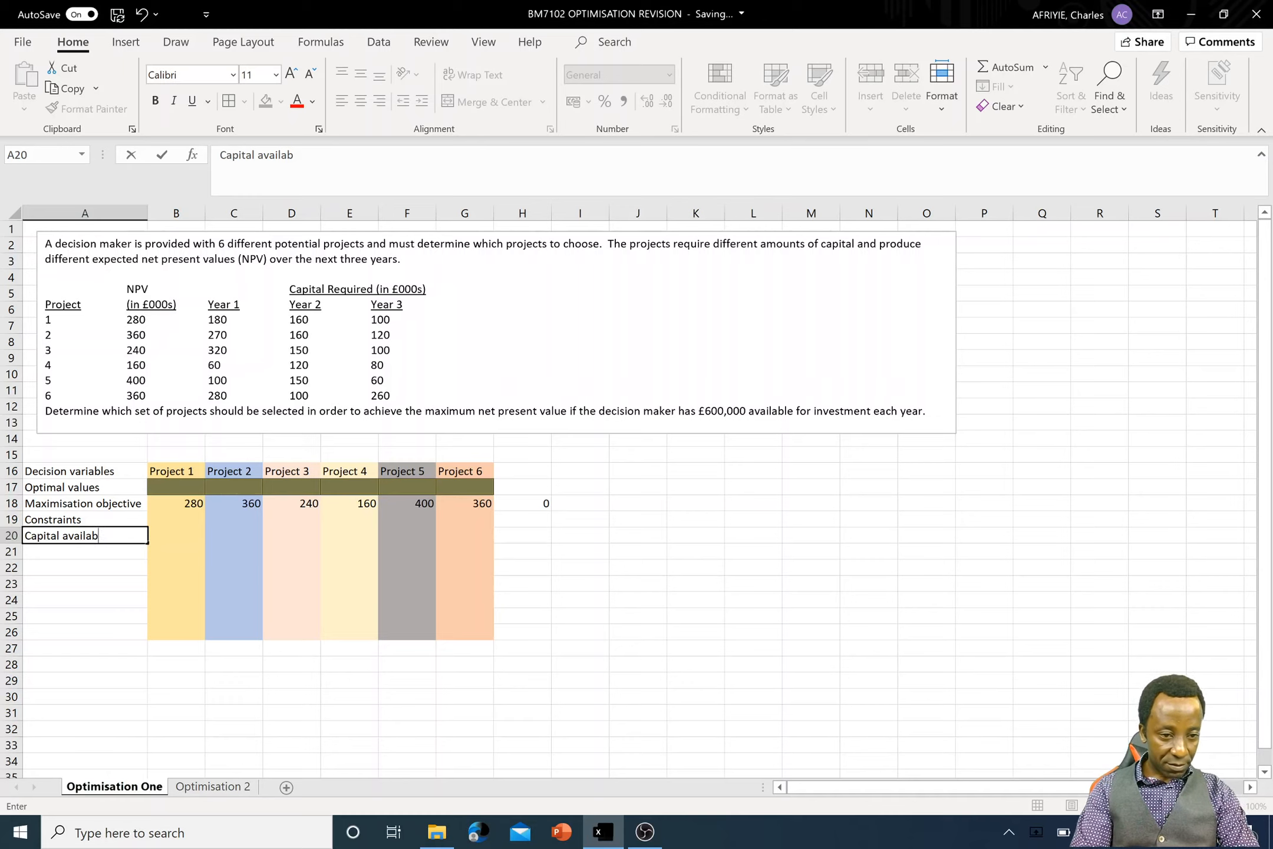
text(le )
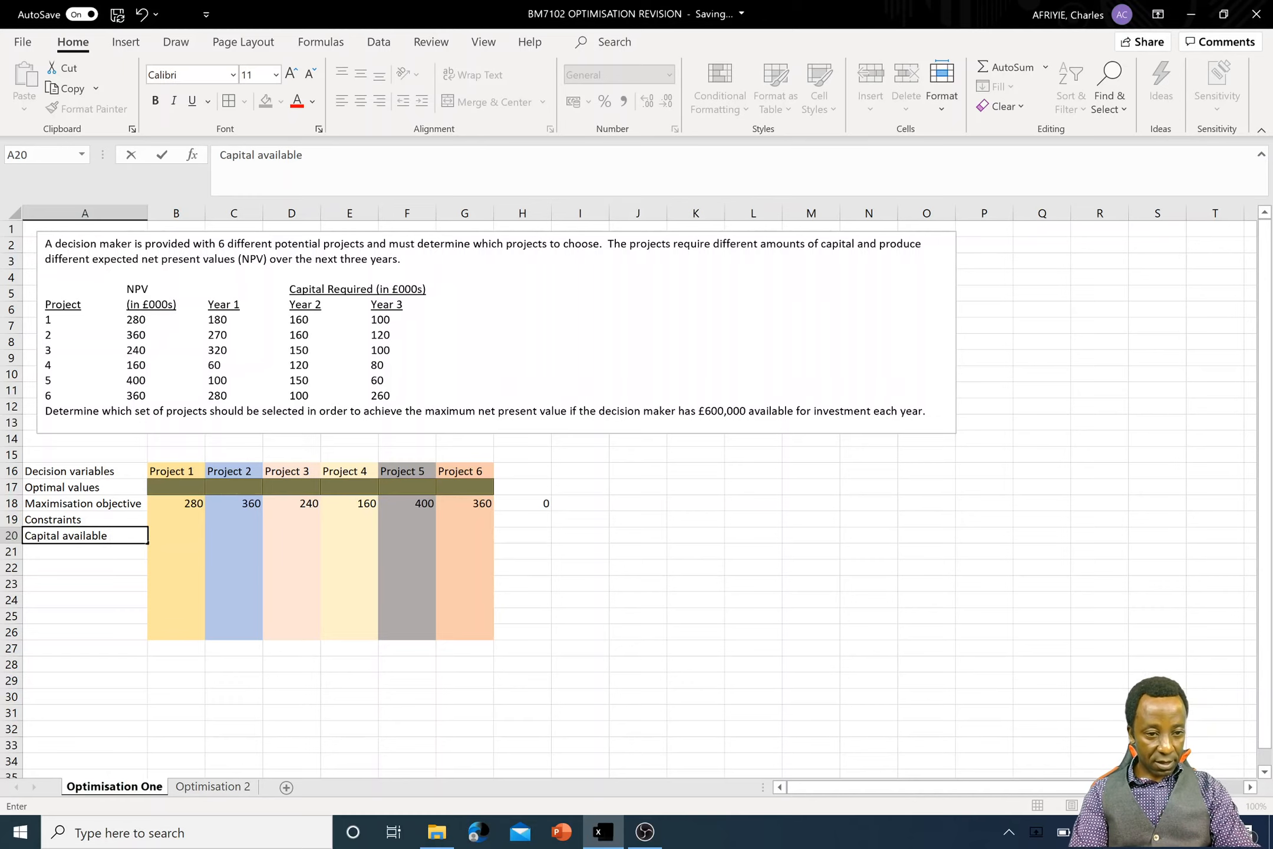
text(y)
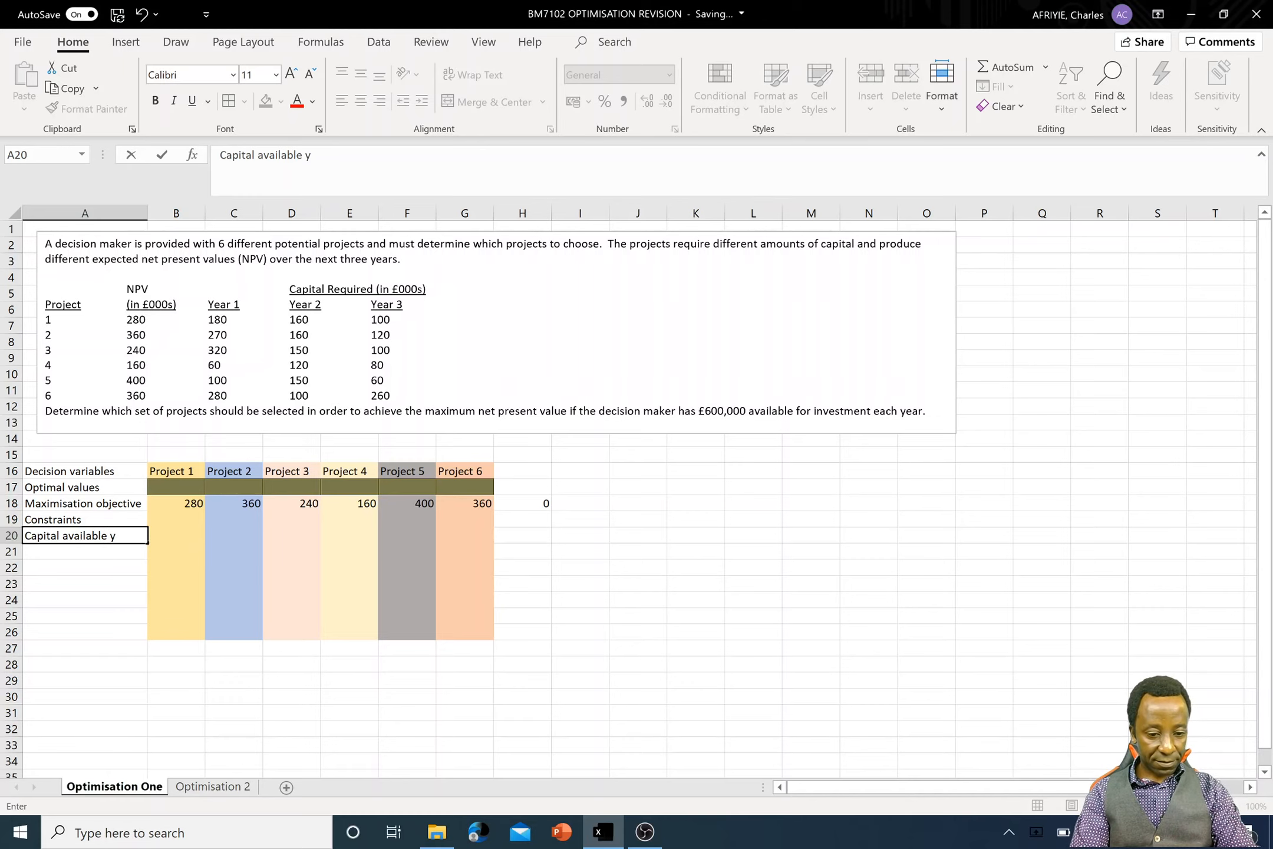
text(1)
key(Return)
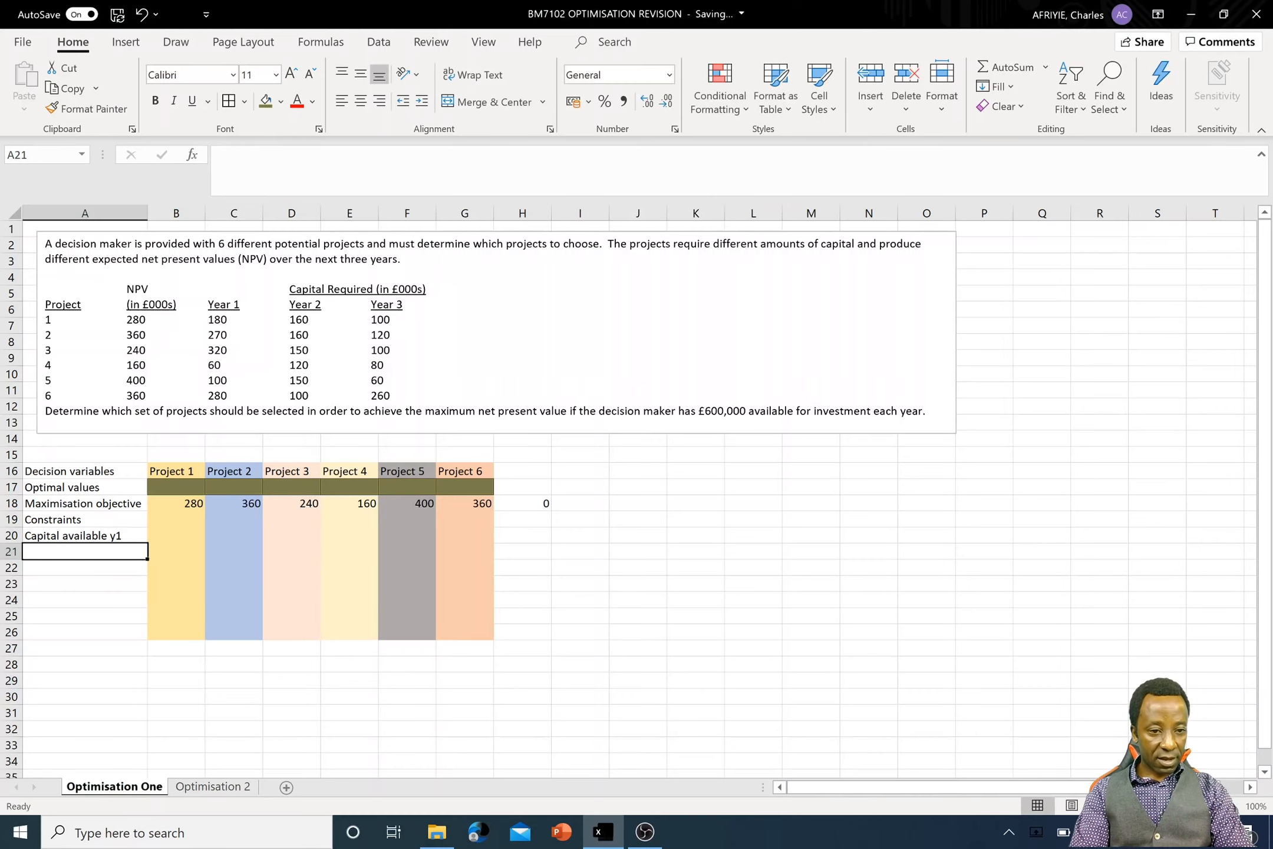
- Enter the constraint label Captital available y2 in cell A21
text(Captial)
key(BackSpace)
key(BackSpace)
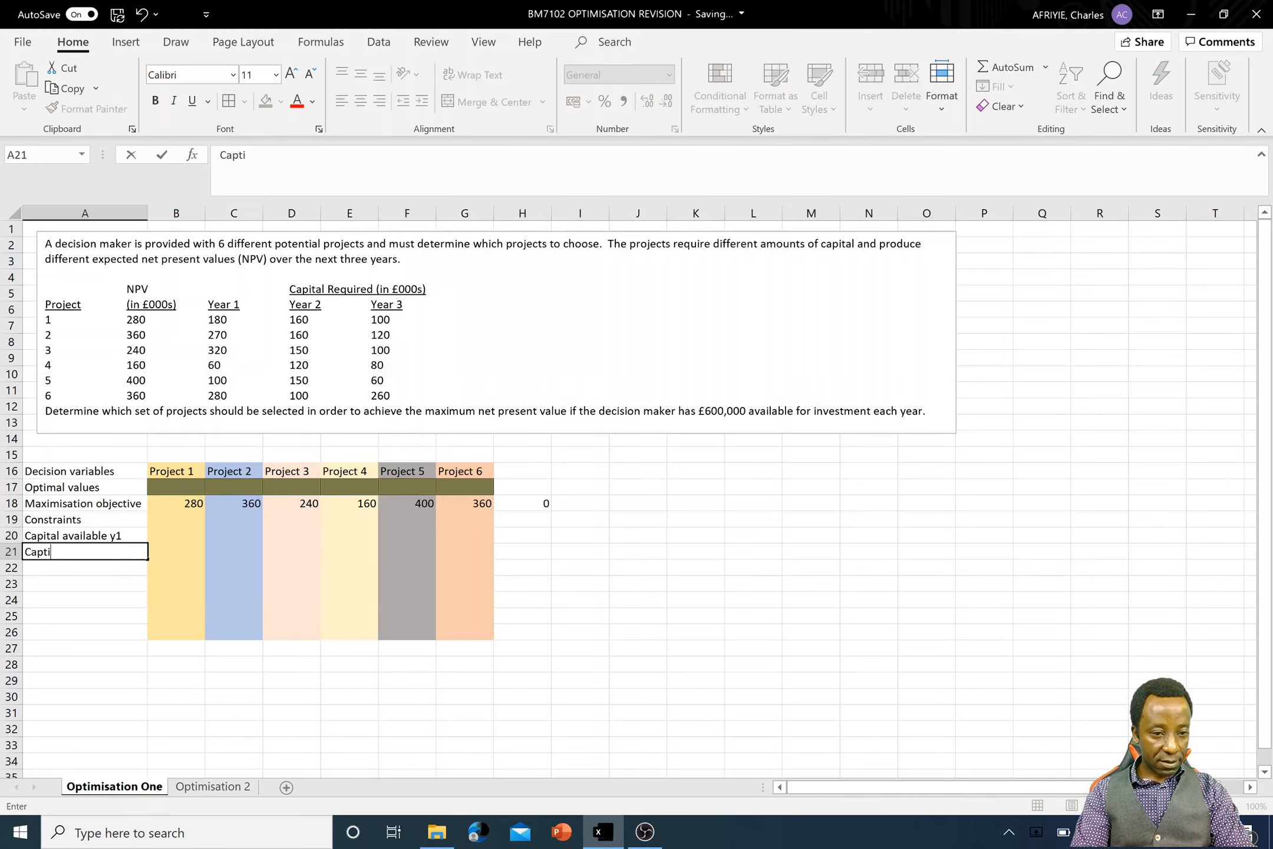
text(tal v)
key(BackSpace)
text(available )
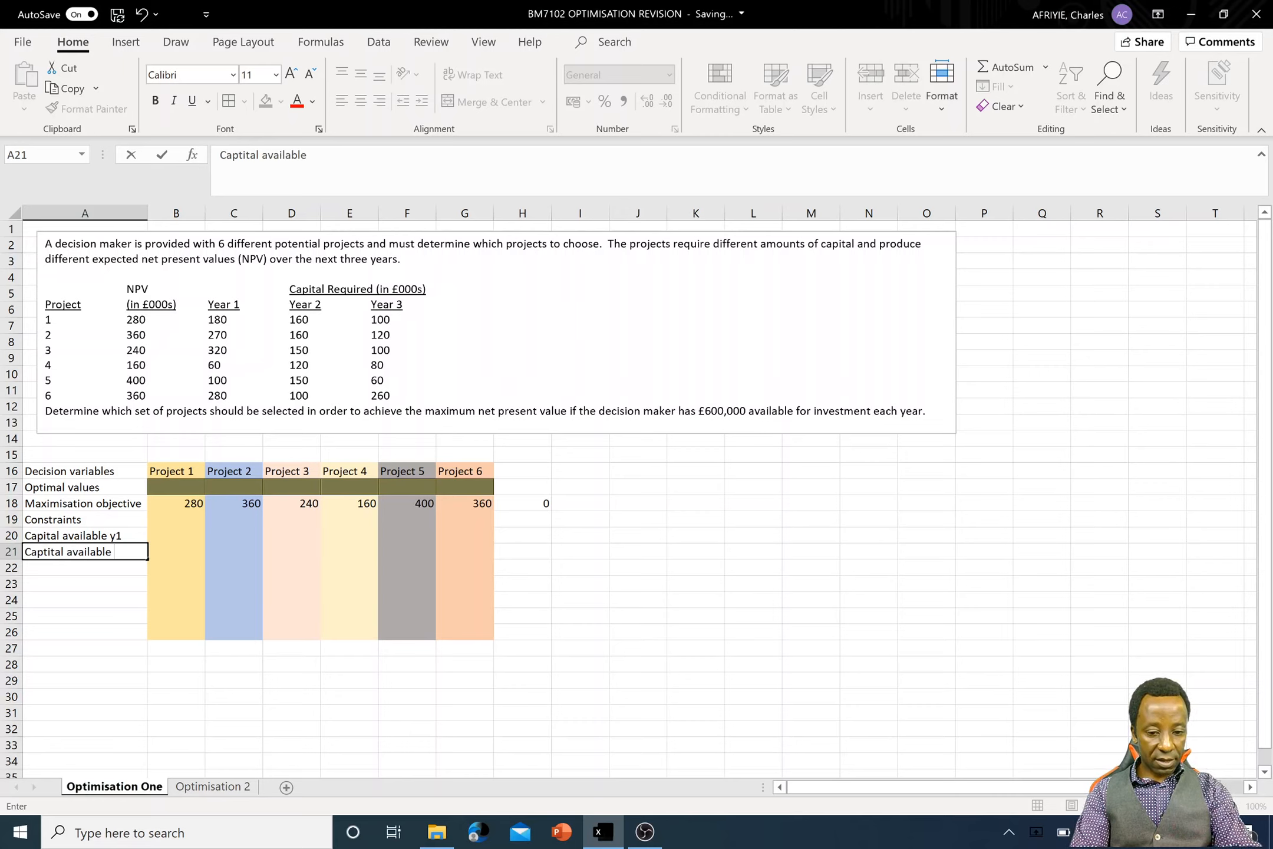
text(y2)
key(Return)
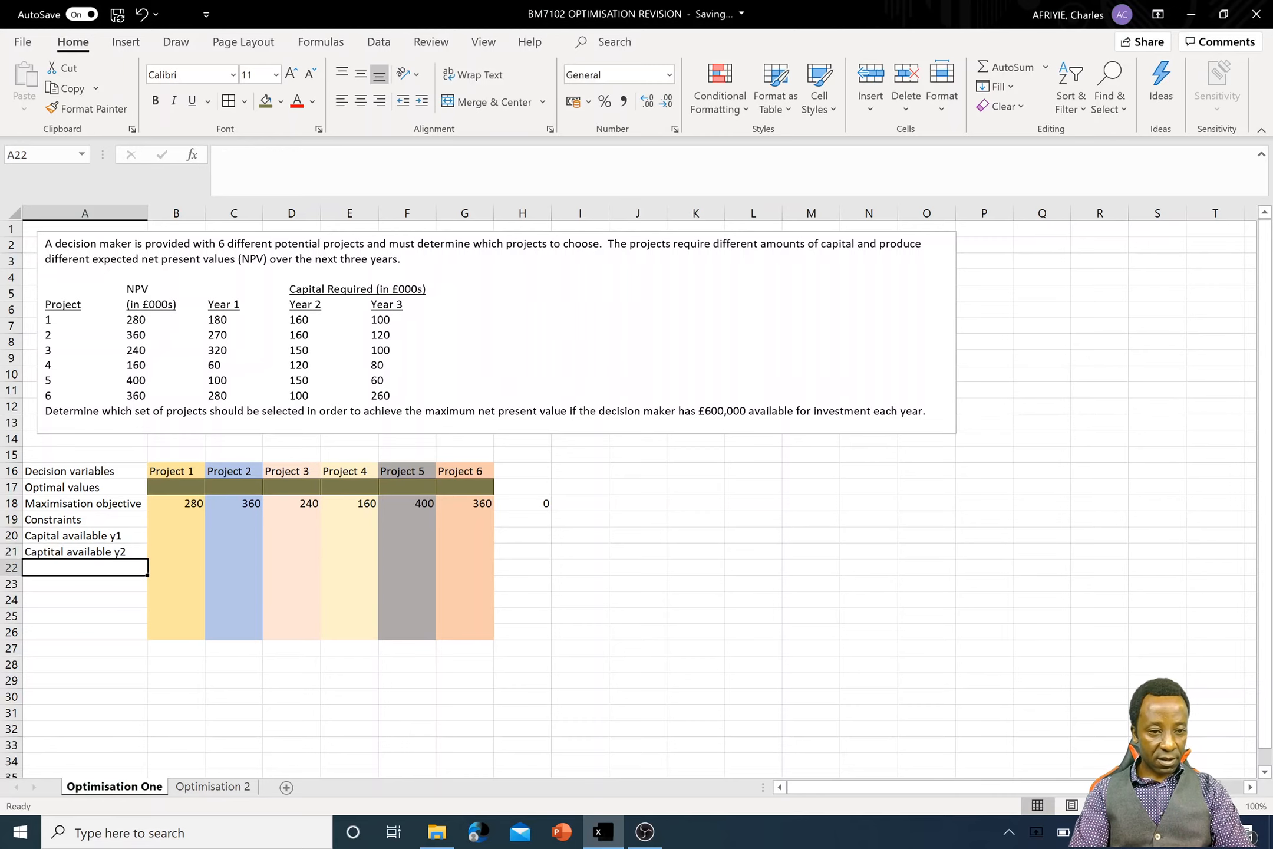
- Enter the constraint label Capital available y3 in cell A22
text(Cap)
key(BackSpace)
key(BackSpace)
key(BackSpace)
text(Ca)
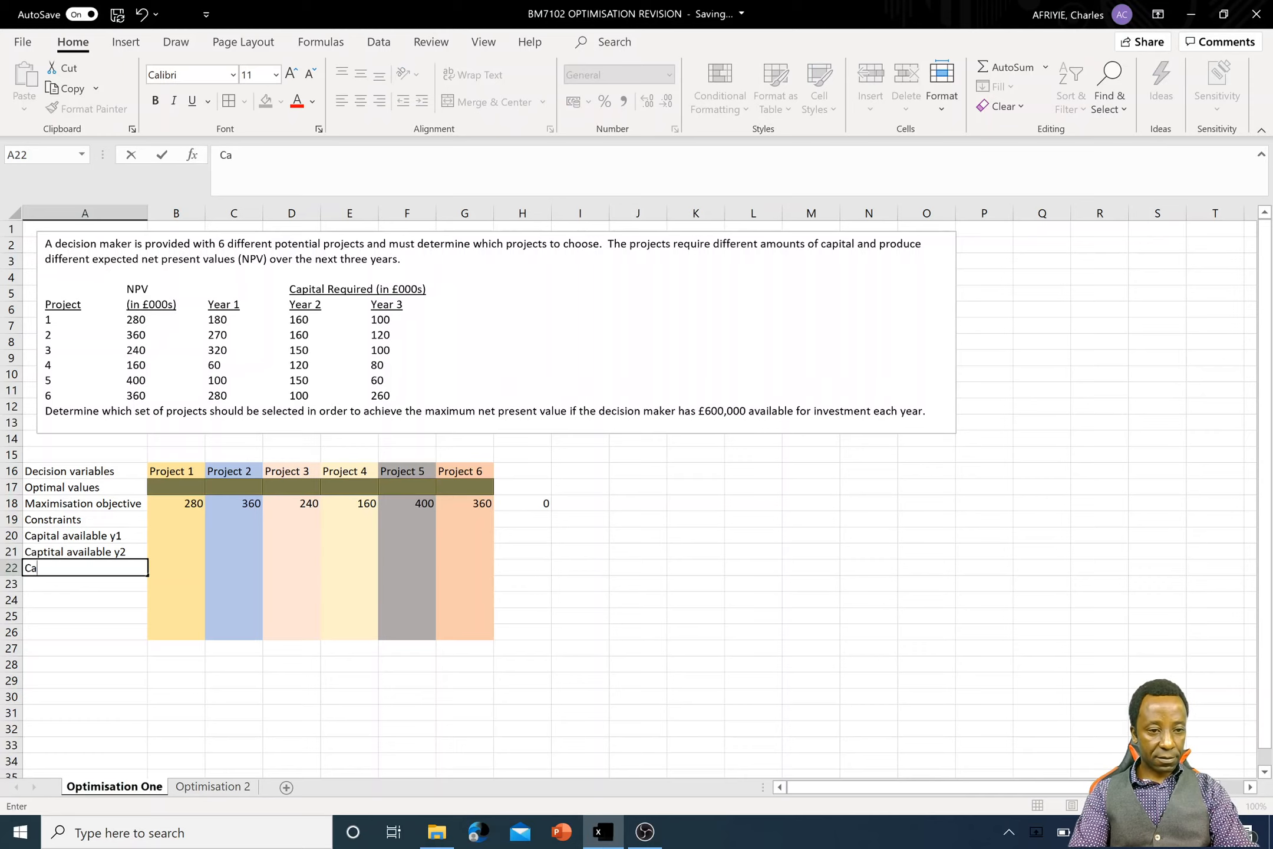
text(pital ava)
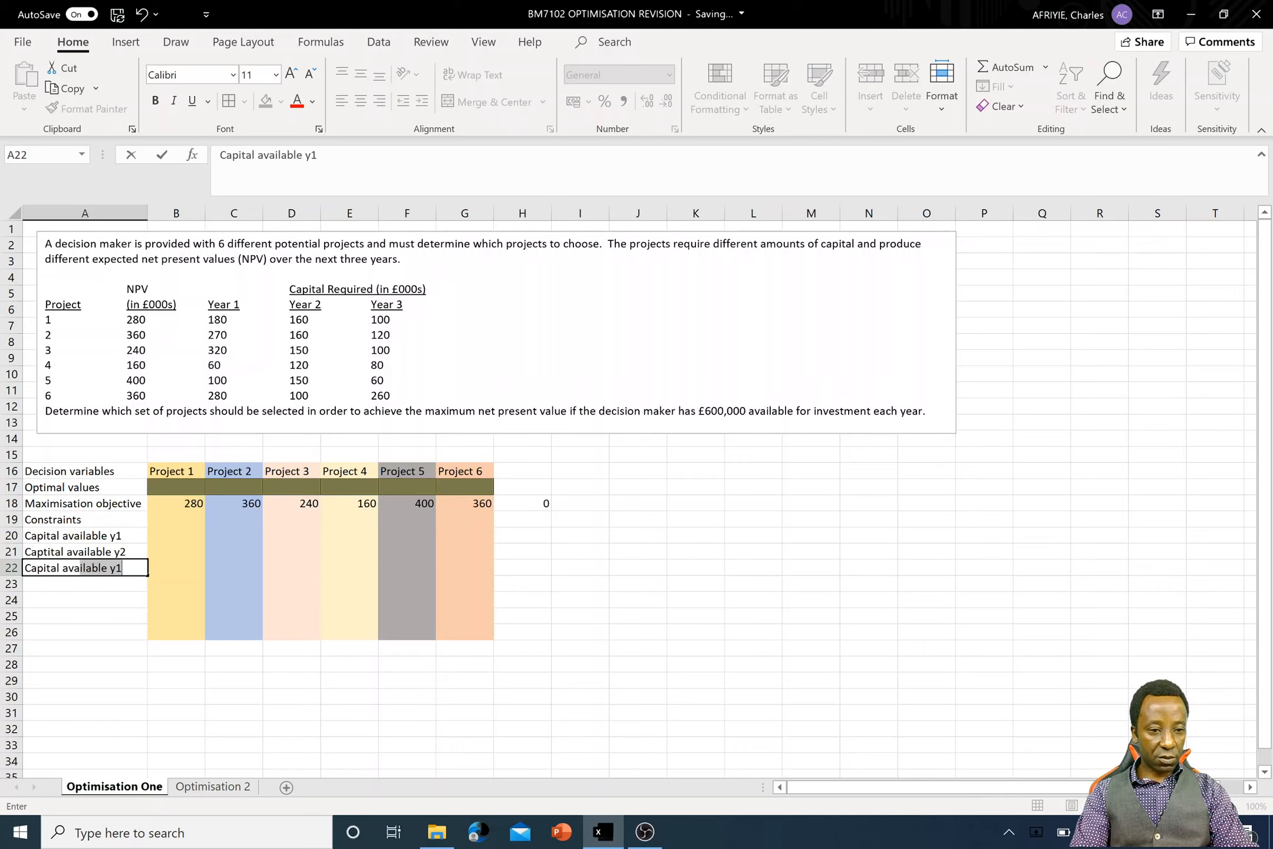
text(ilable )
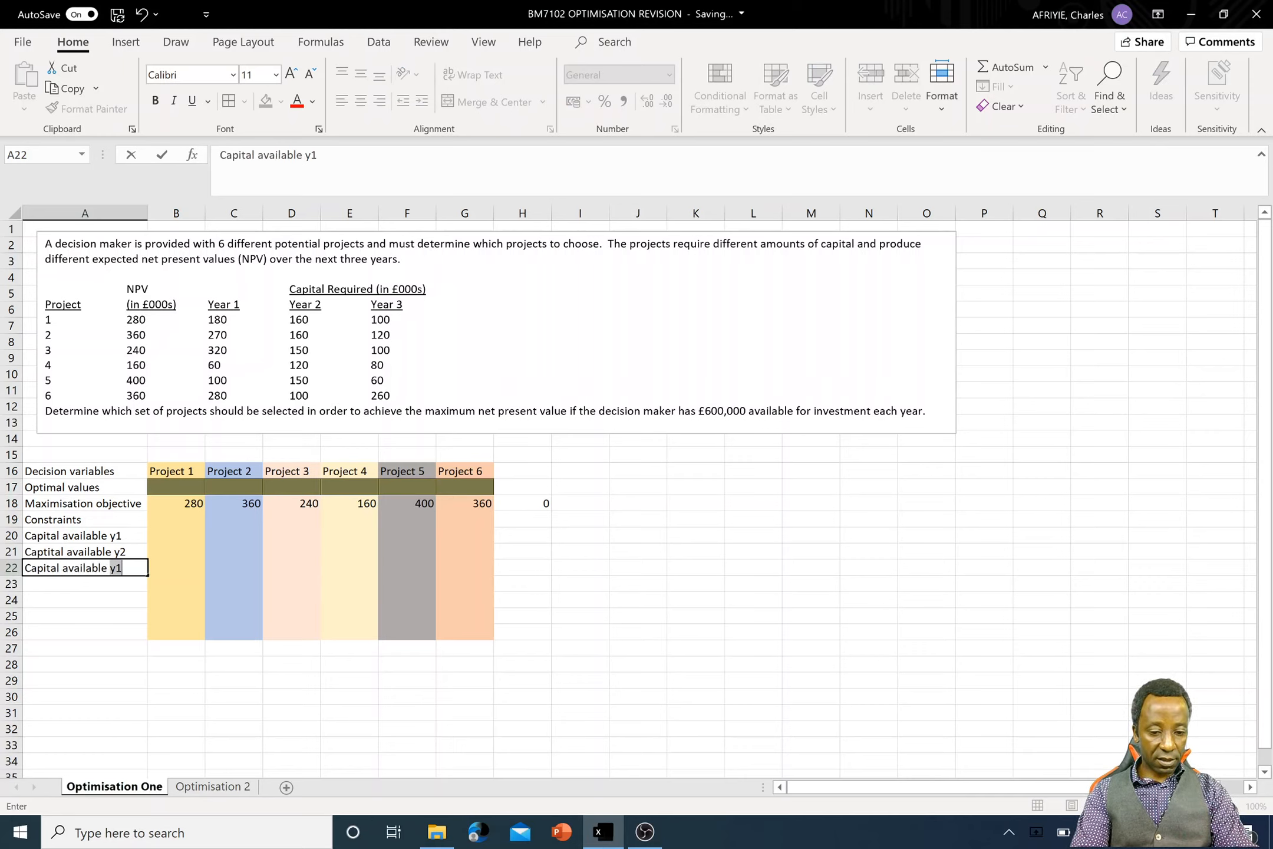
text(y3)
key(Return)
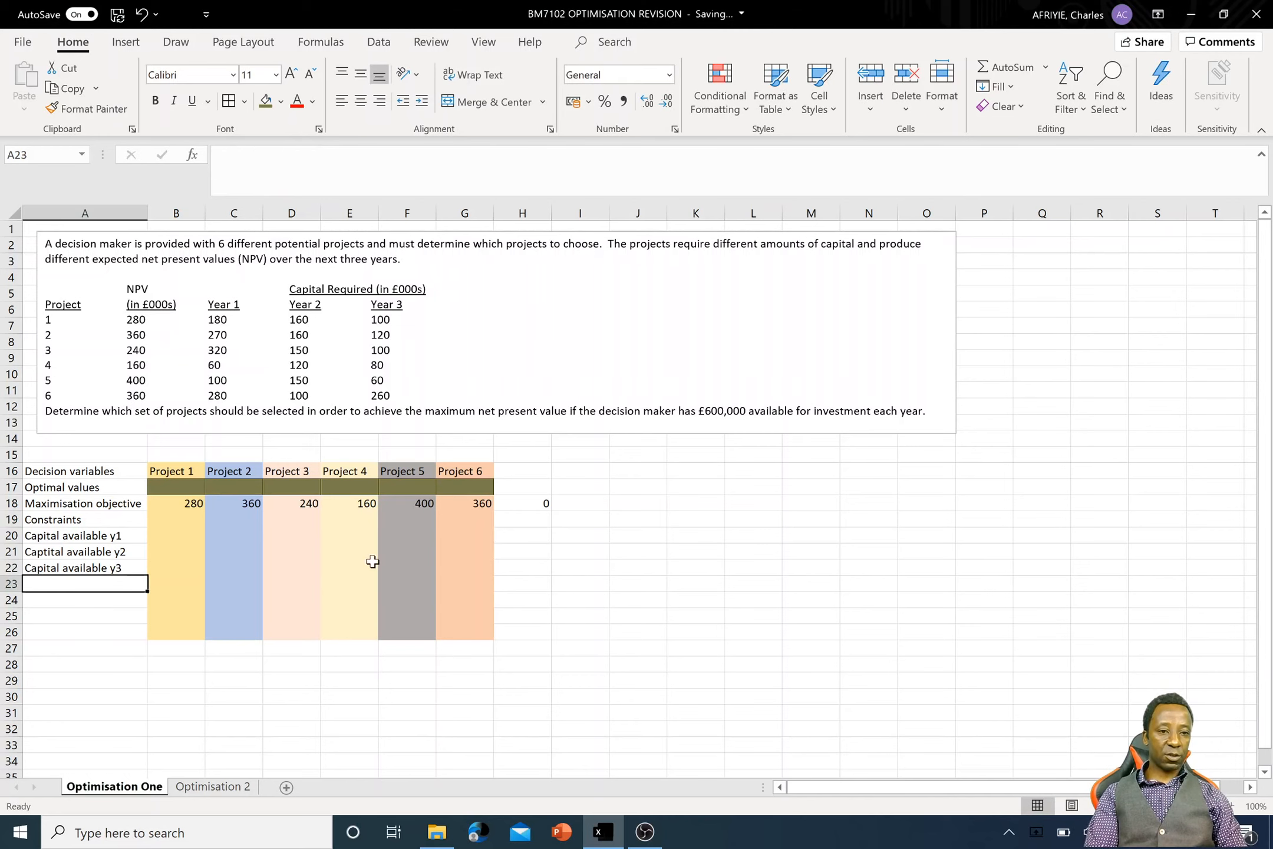
- Enter the Year 1 capital requirements 180, 270, 320, 60, 100 and 280 for Projects 1 to 6 in cells B20 to G20
click(179, 536)
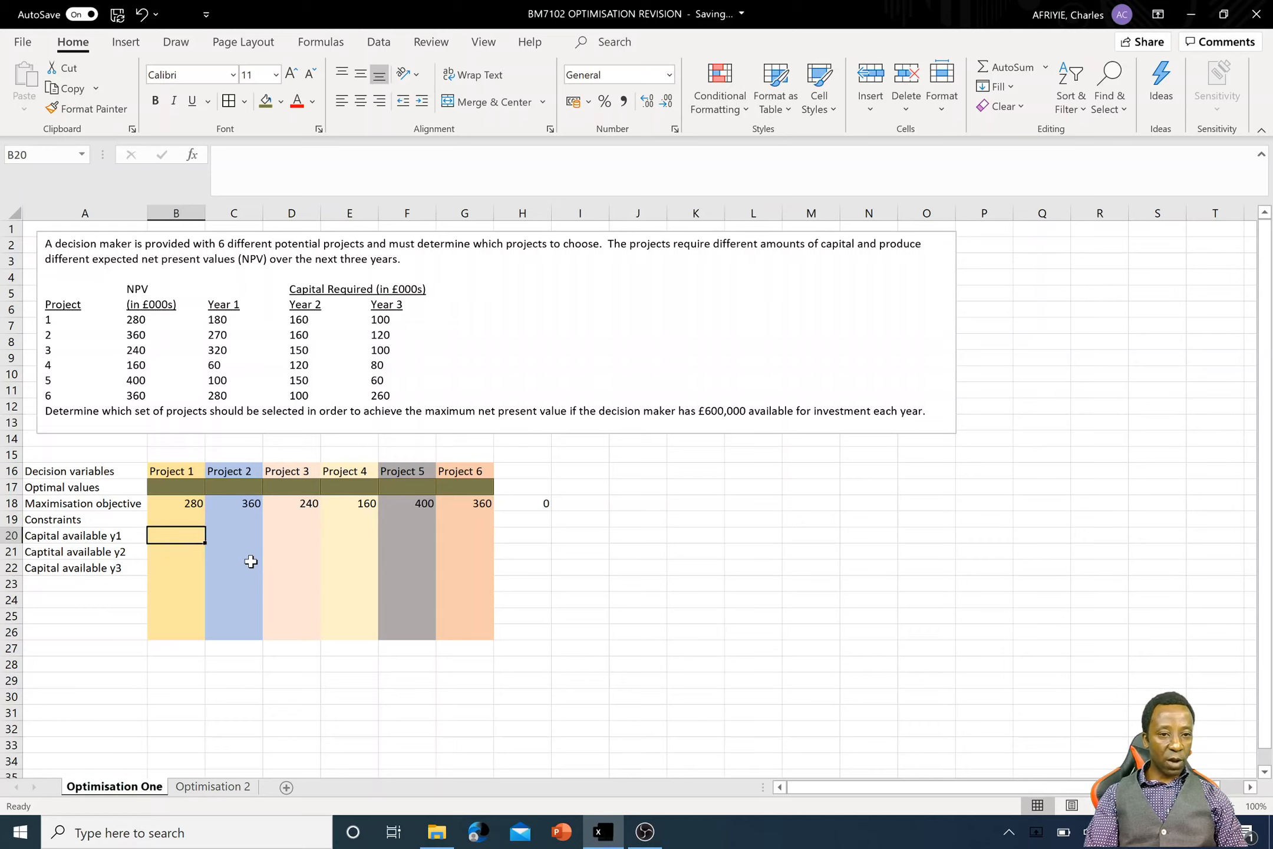
text(180)
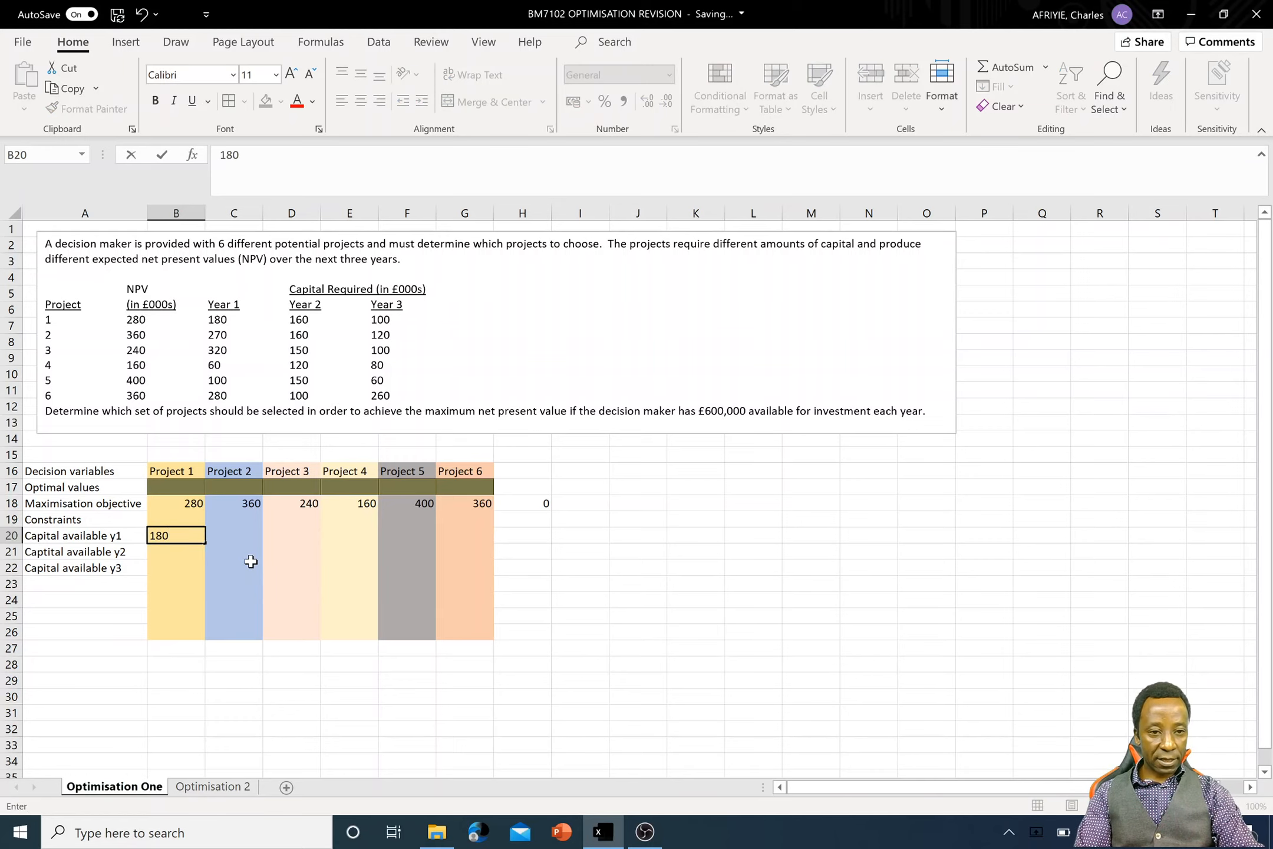
key(Tab)
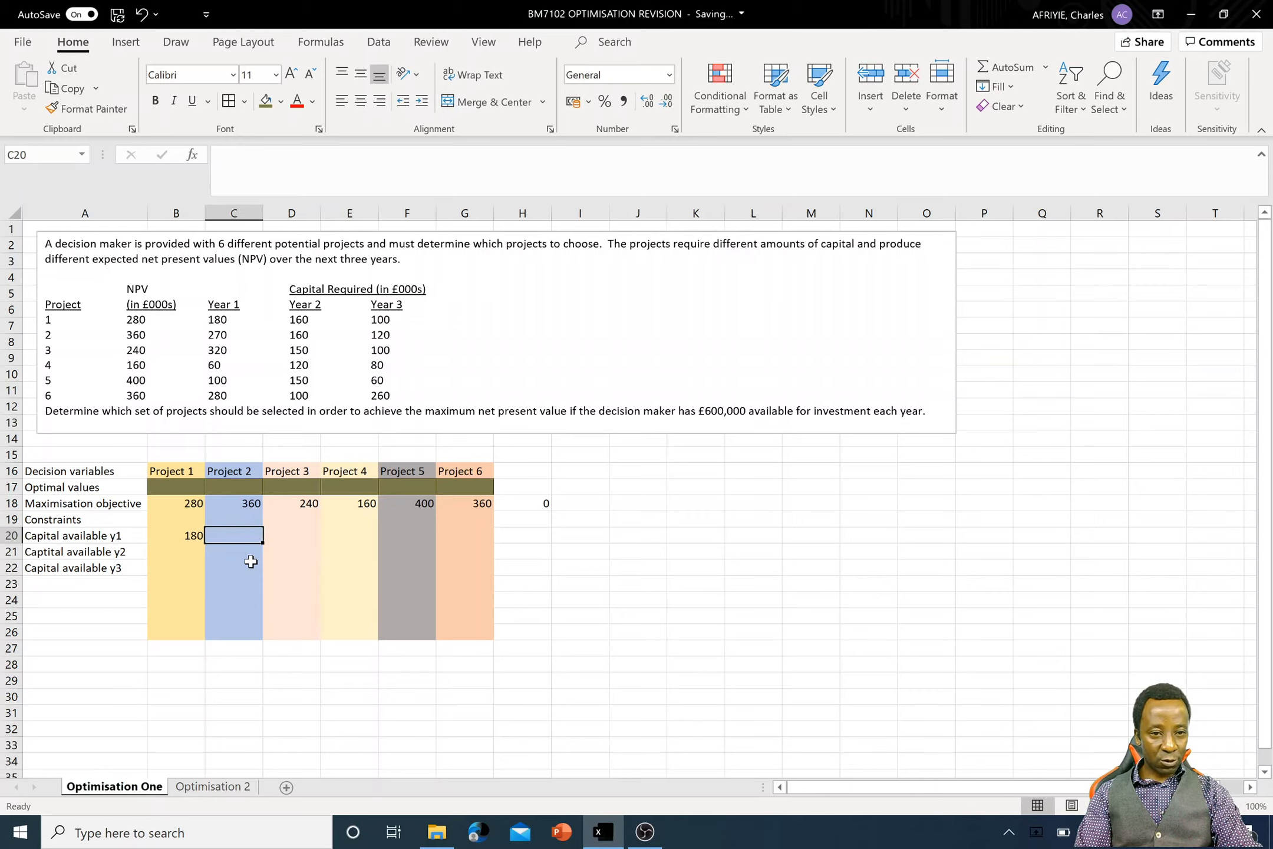
text(270)
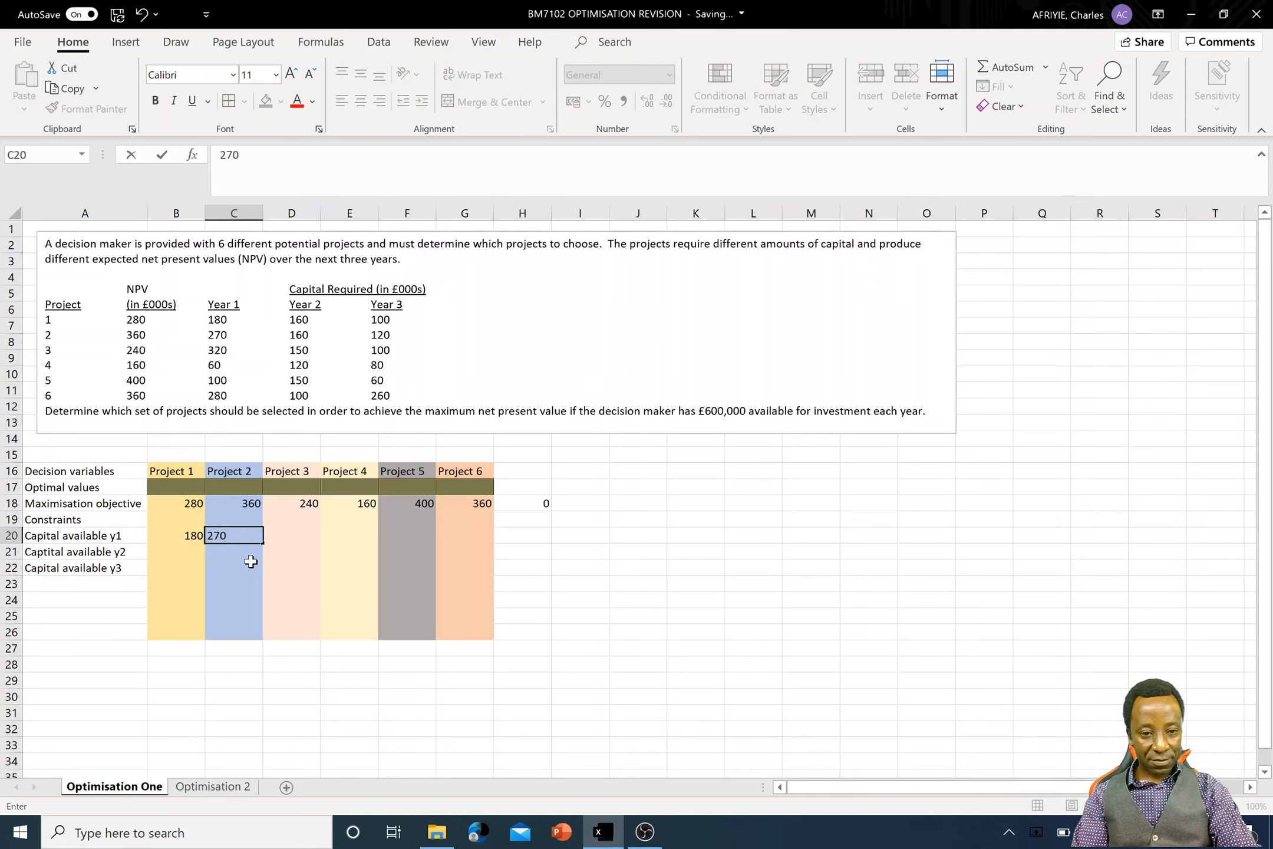
key(Tab)
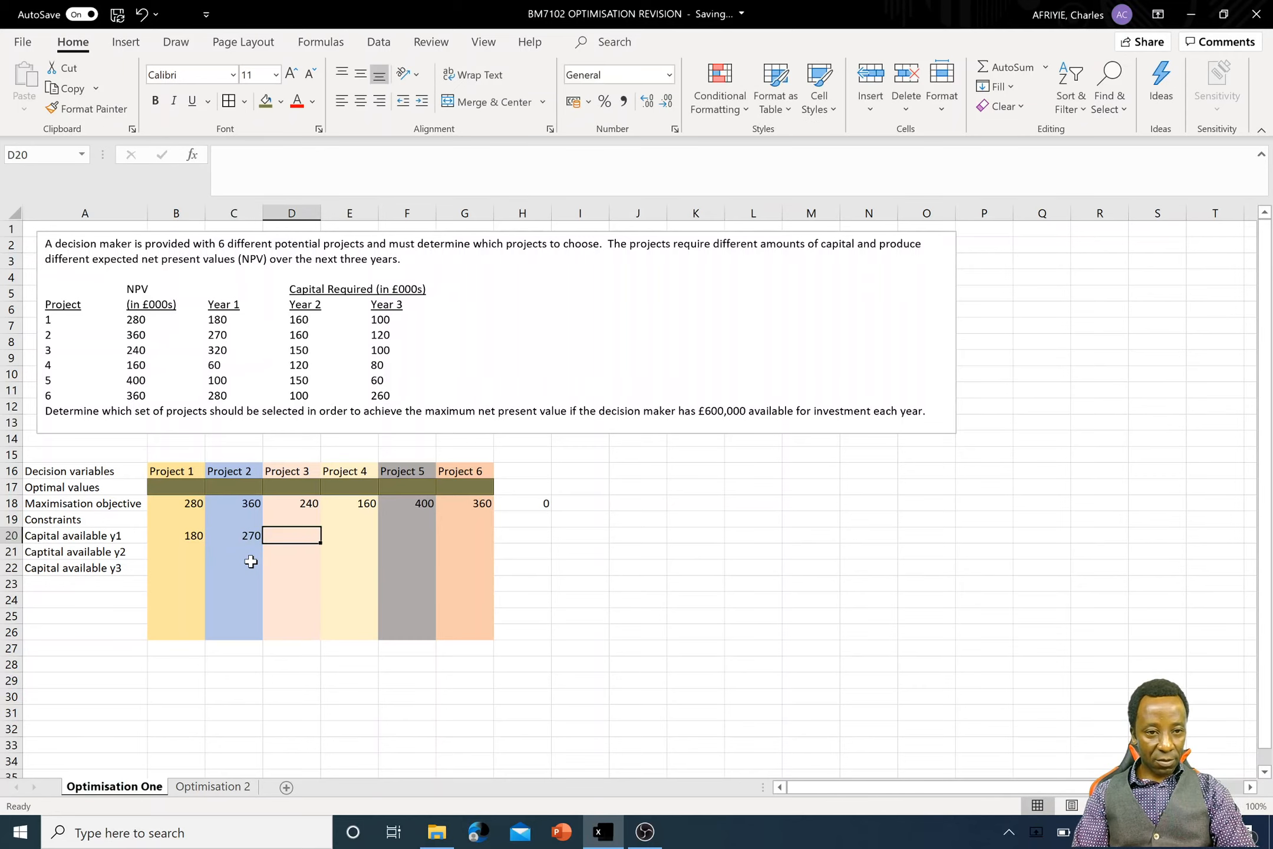
text(320)
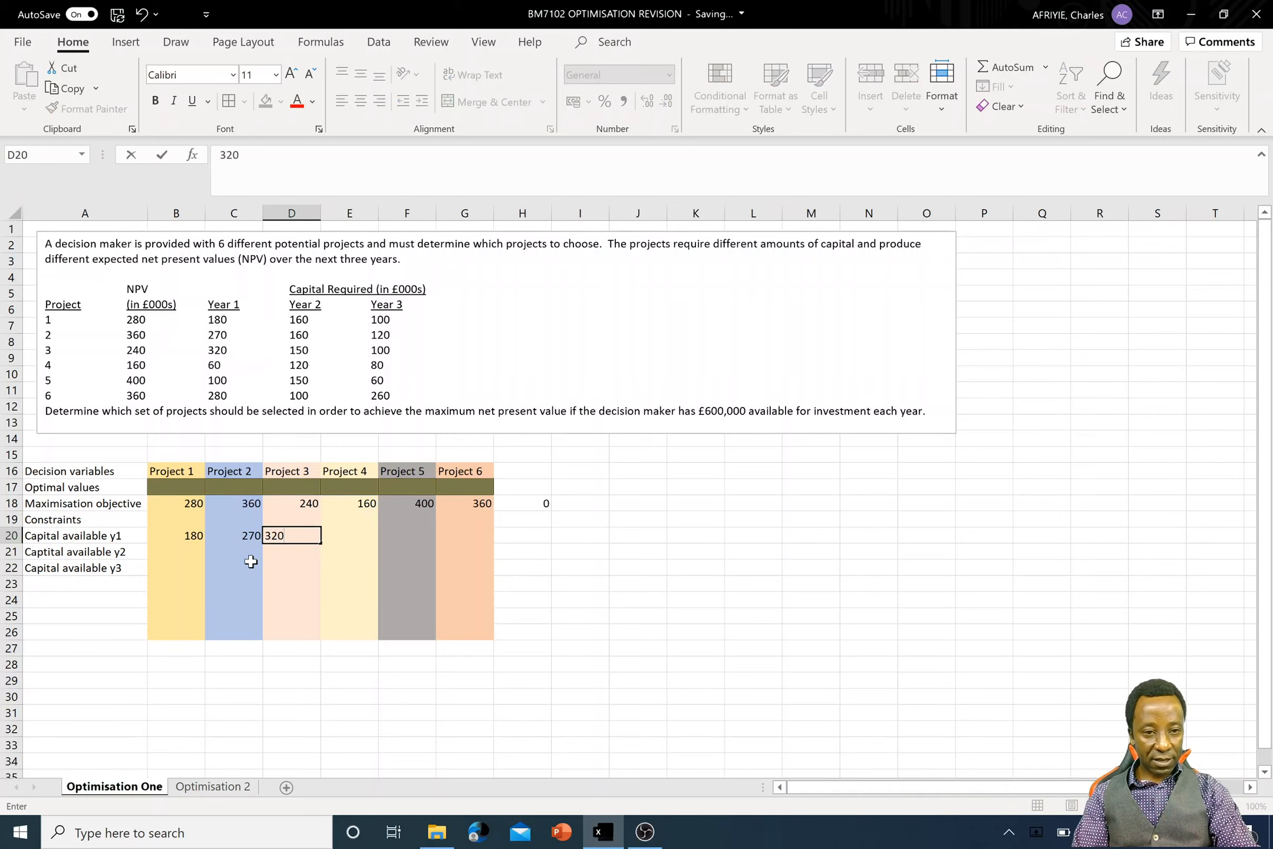
key(Tab)
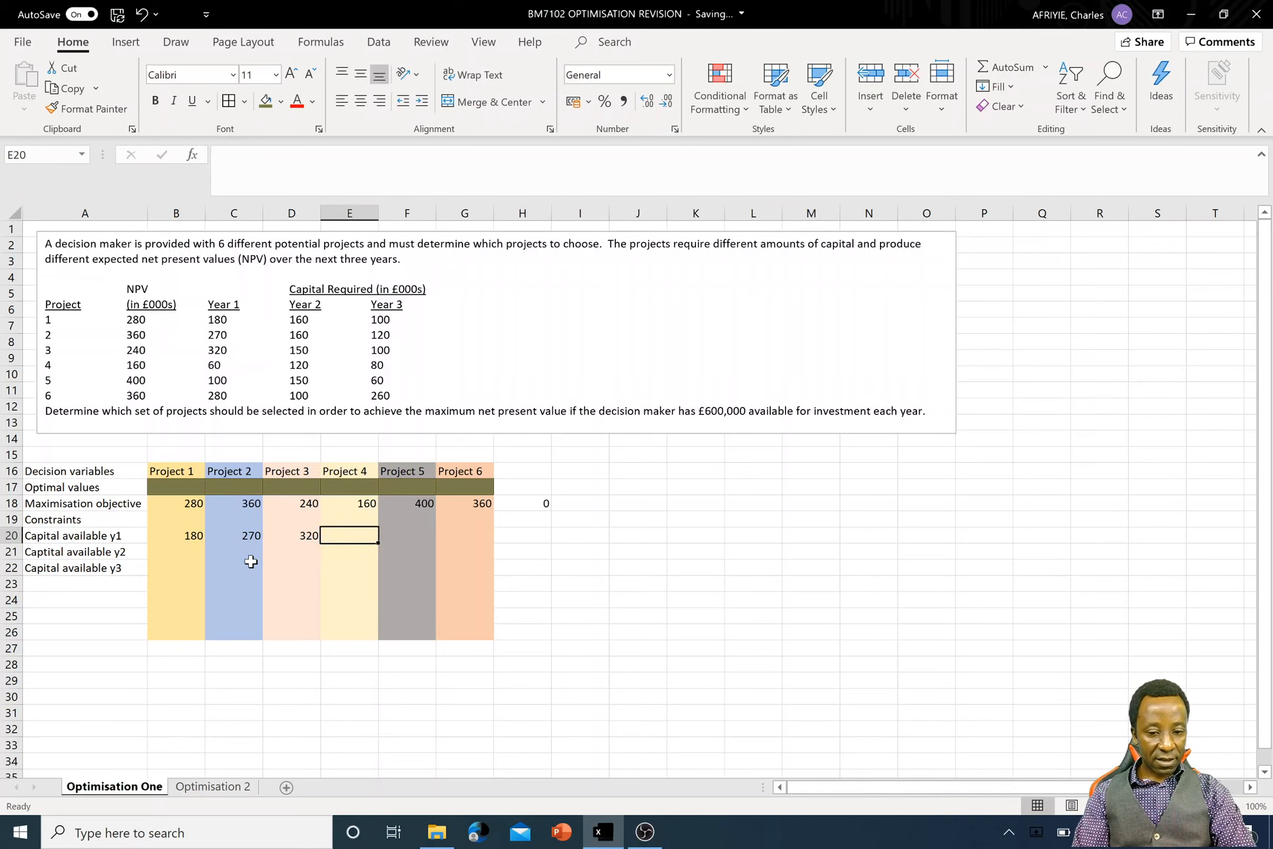
text(60)
key(Tab)
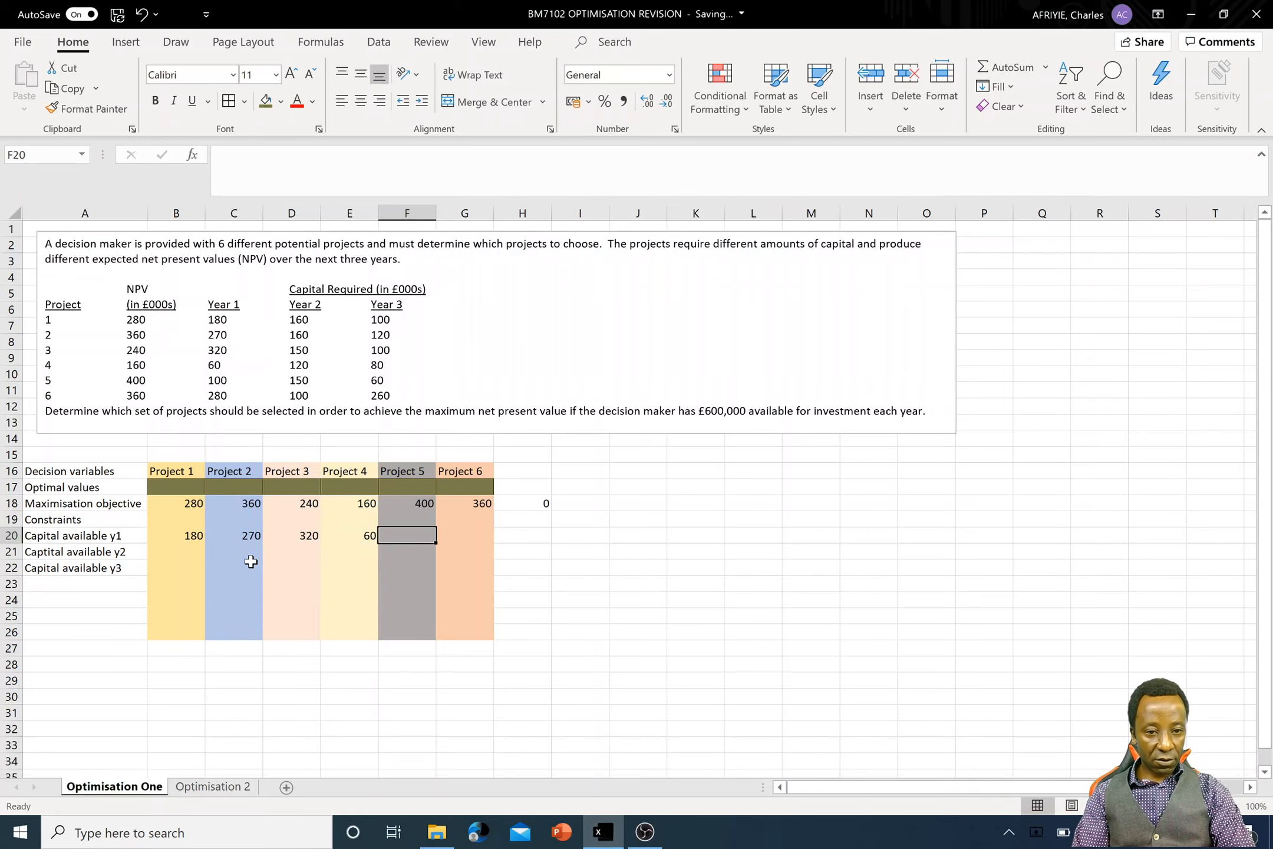
text(100)
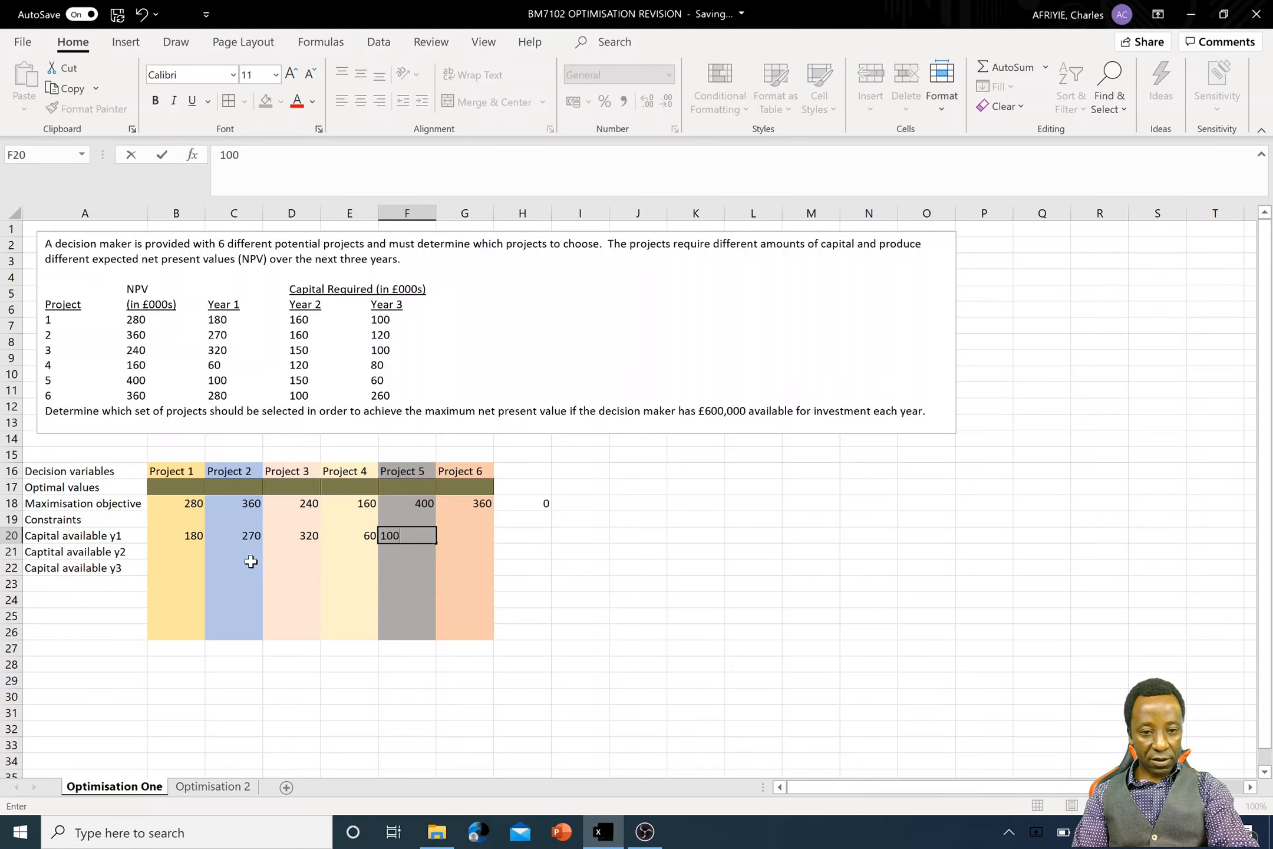
key(Tab)
text(28)
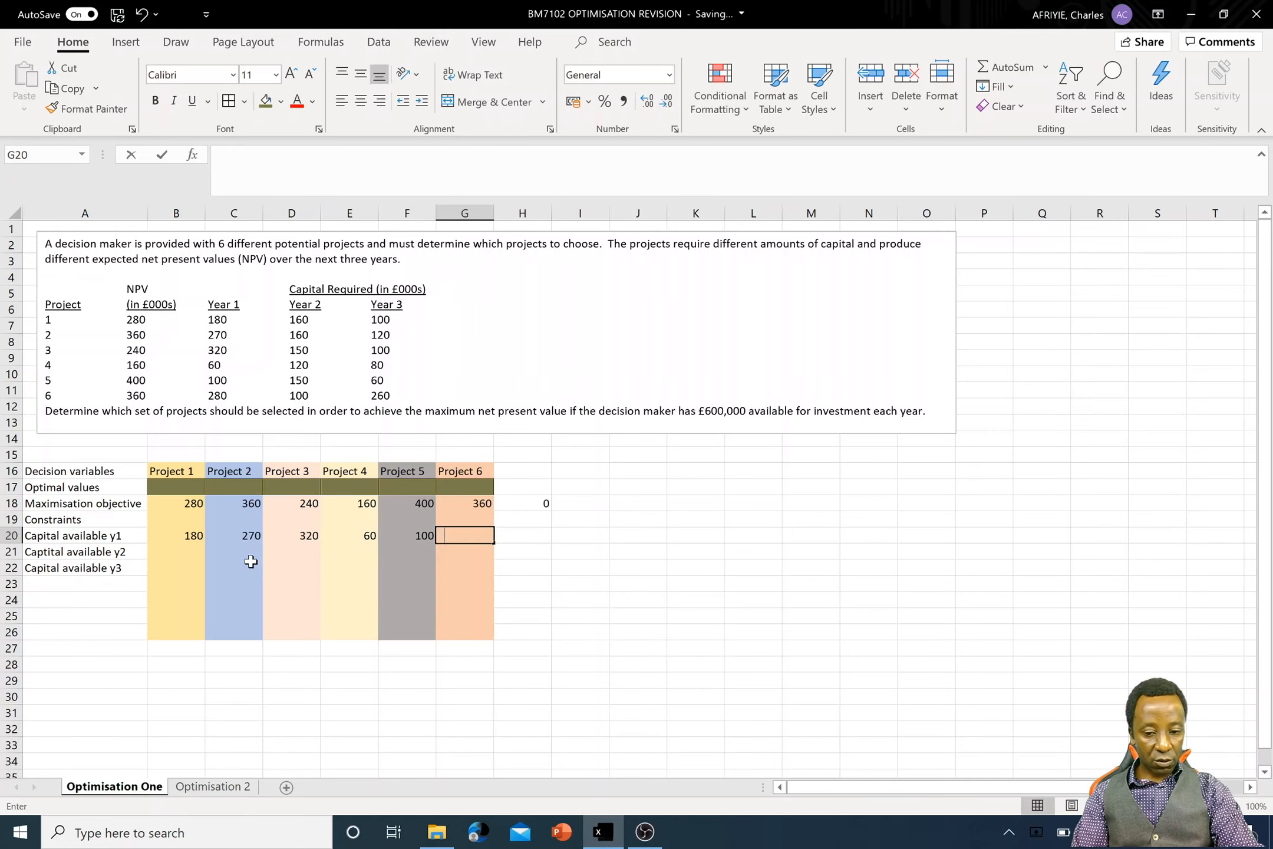
key(Tab)
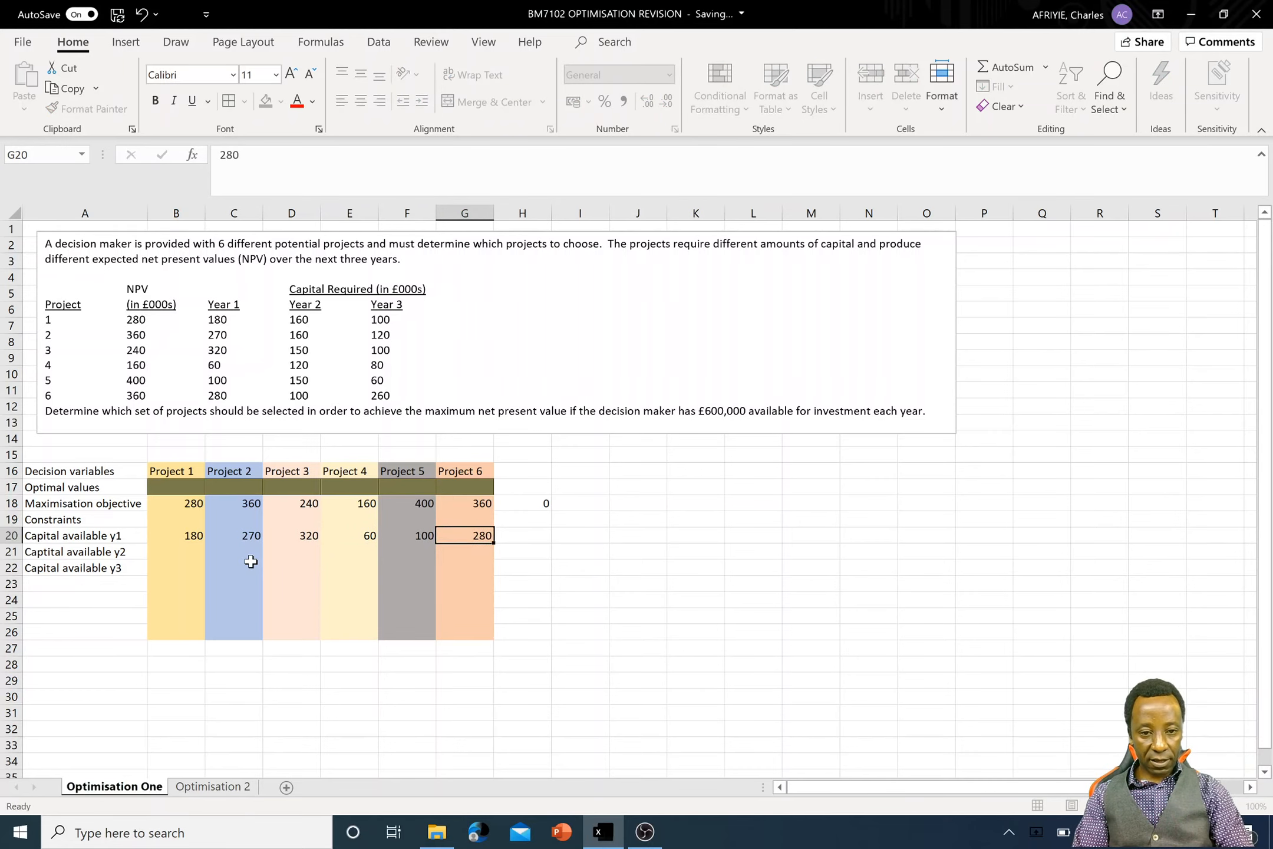
- Enter 600 in cell I20 as the Year 1 capital limit, leaving cell H20 empty
drag(39, 538, 565, 536)
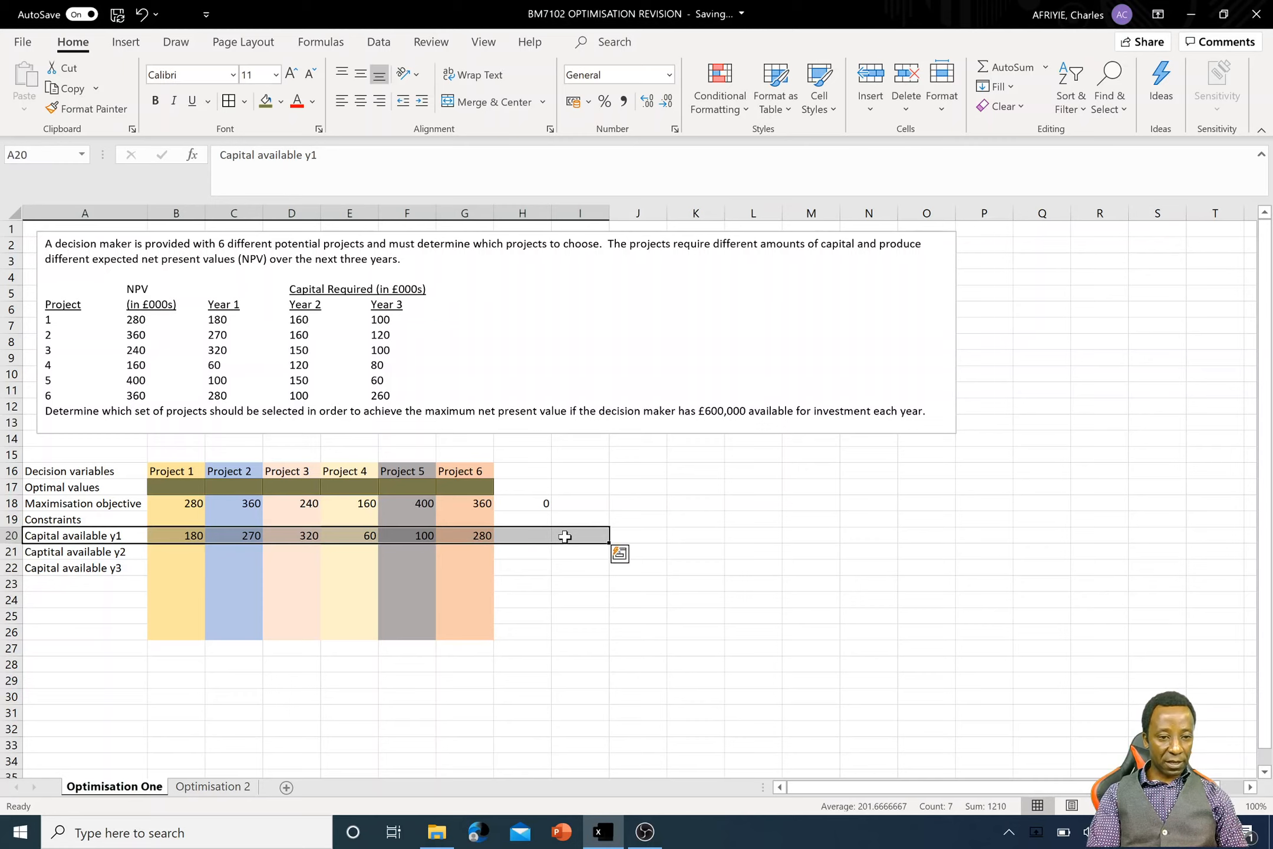
click(584, 535)
click(533, 534)
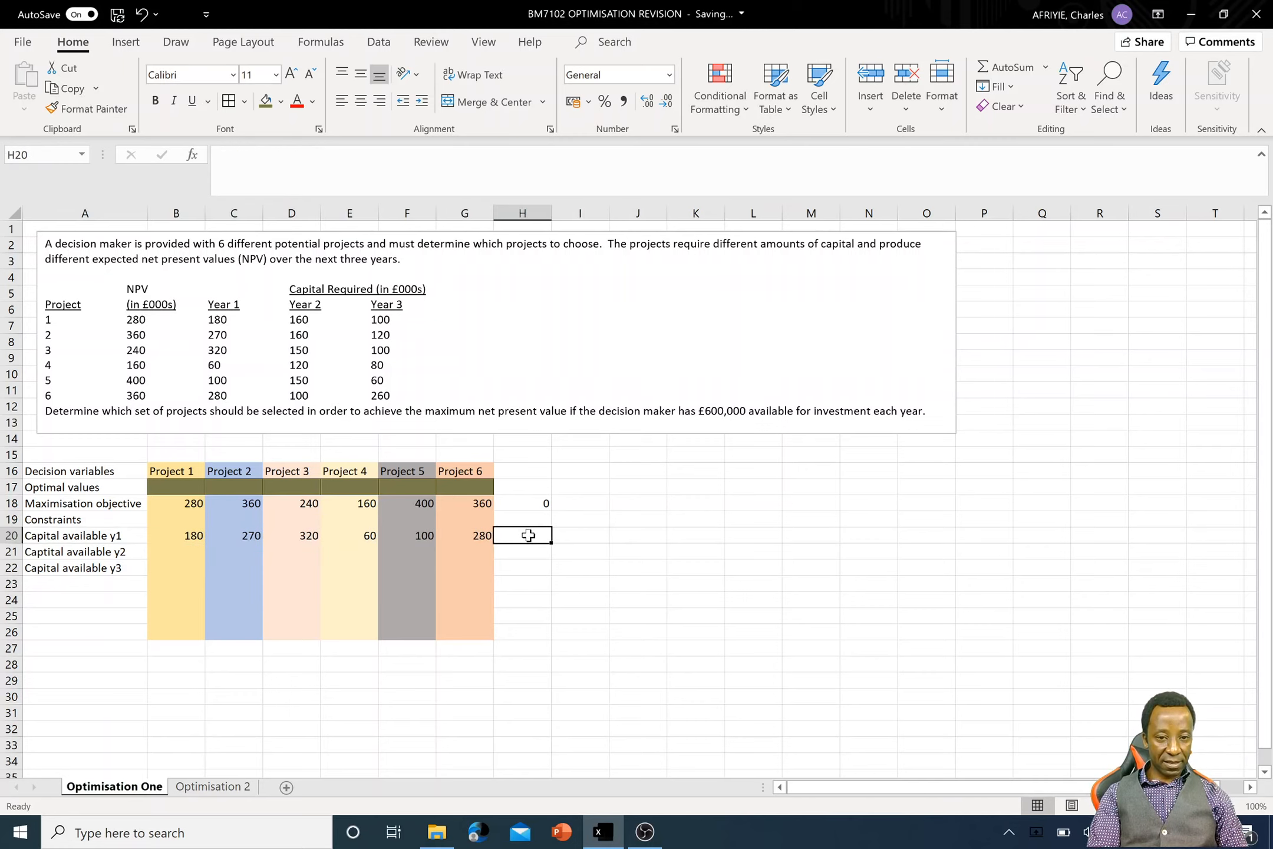
click(594, 540)
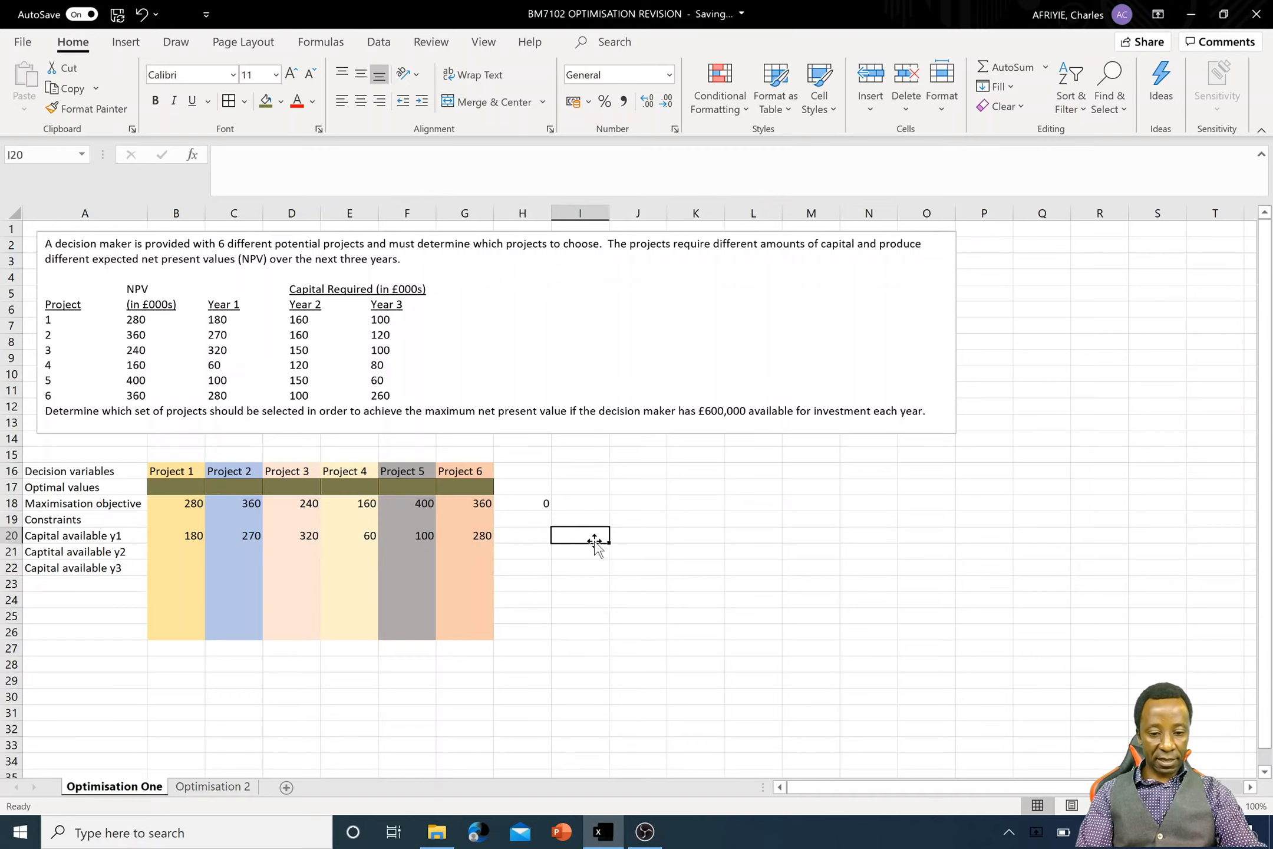
text(600)
key(Return)
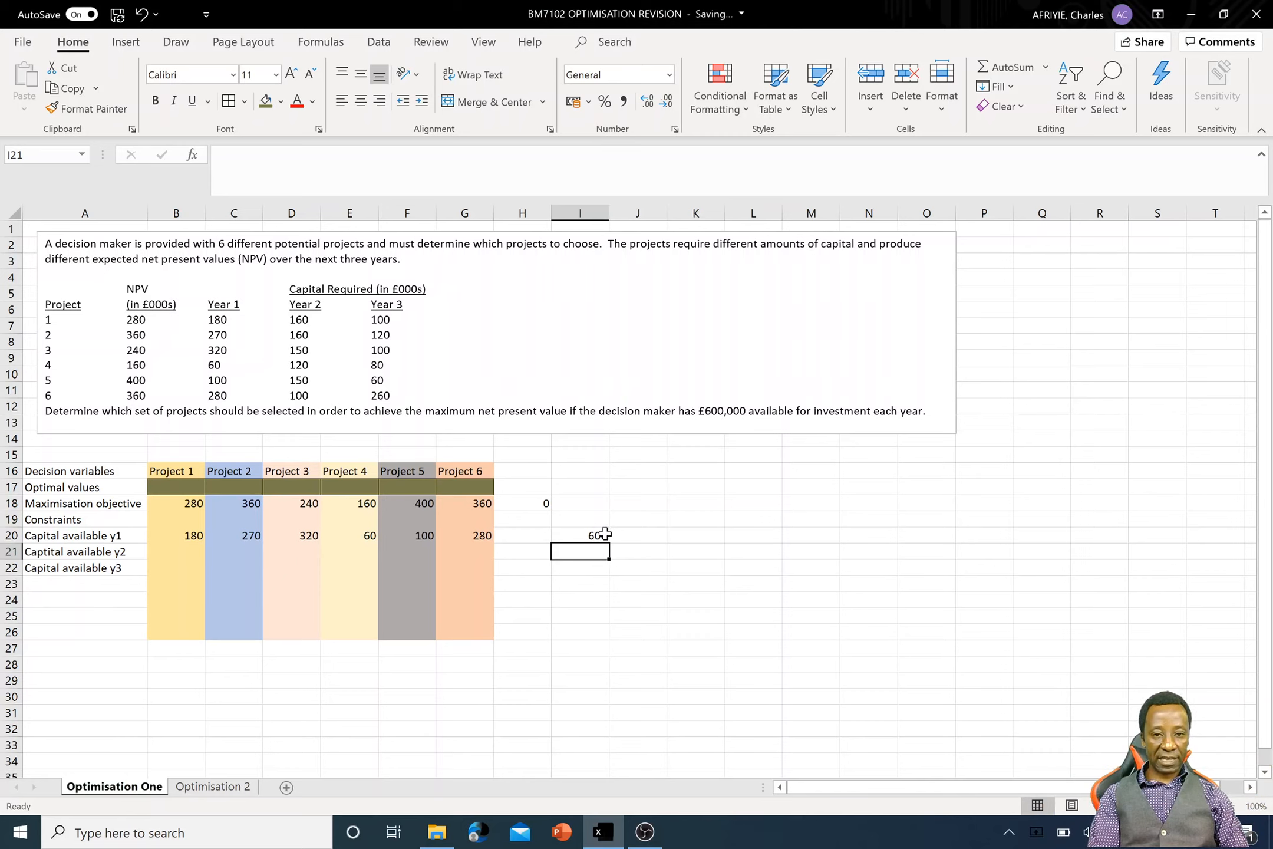
- Enter the Year 2 capital requirements 160, 160, 150, 120, 150 and 100 for Projects 1 to 6 in cells B21 to G21
click(194, 549)
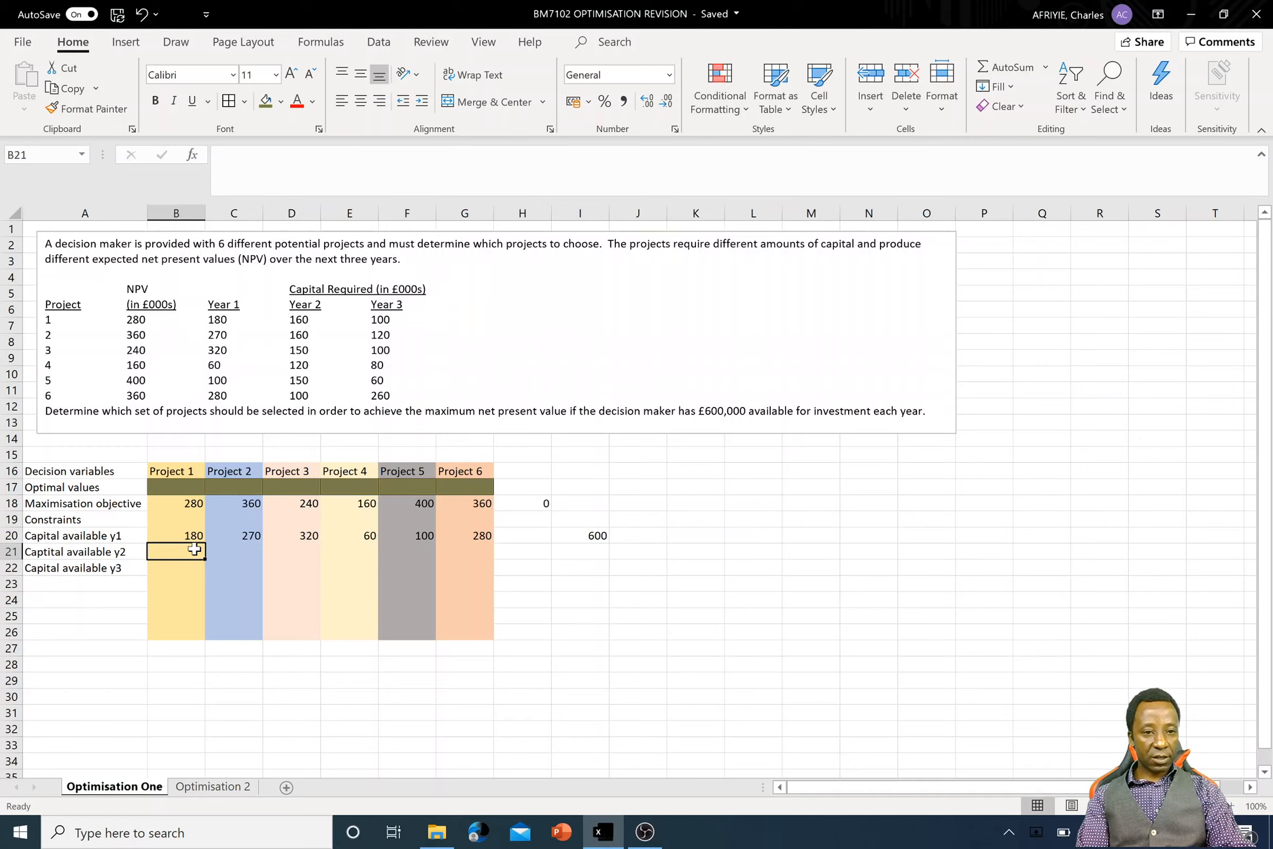
text(1)
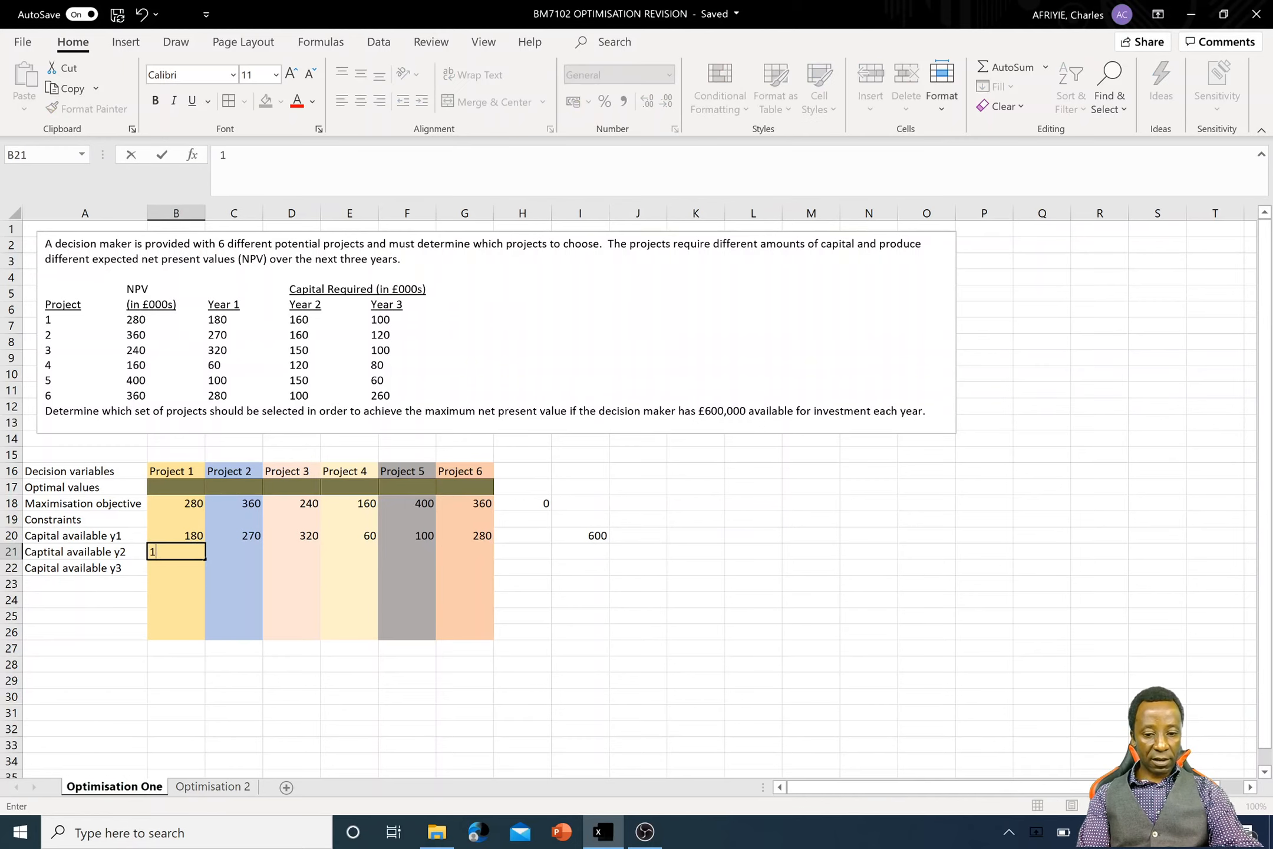
text(60)
key(Tab)
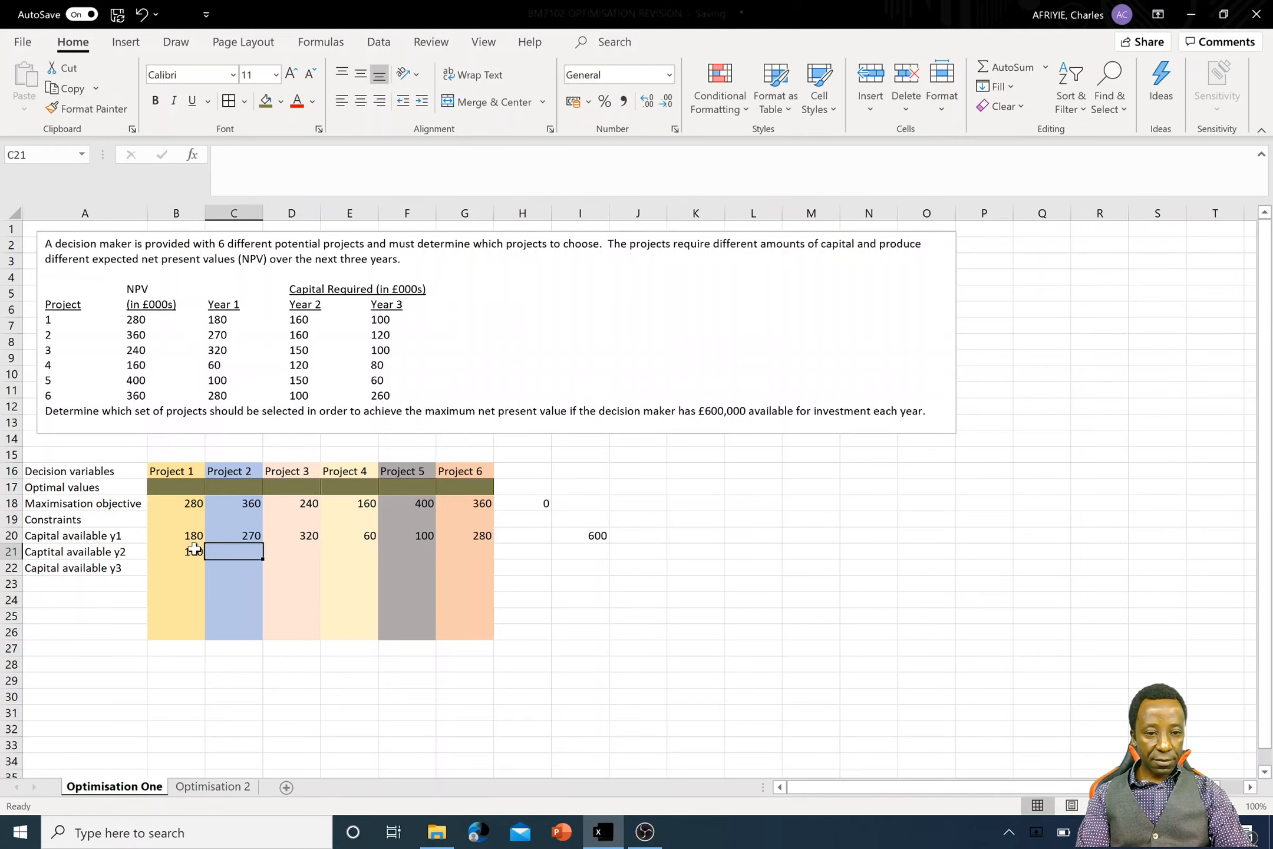
text(160)
key(Tab)
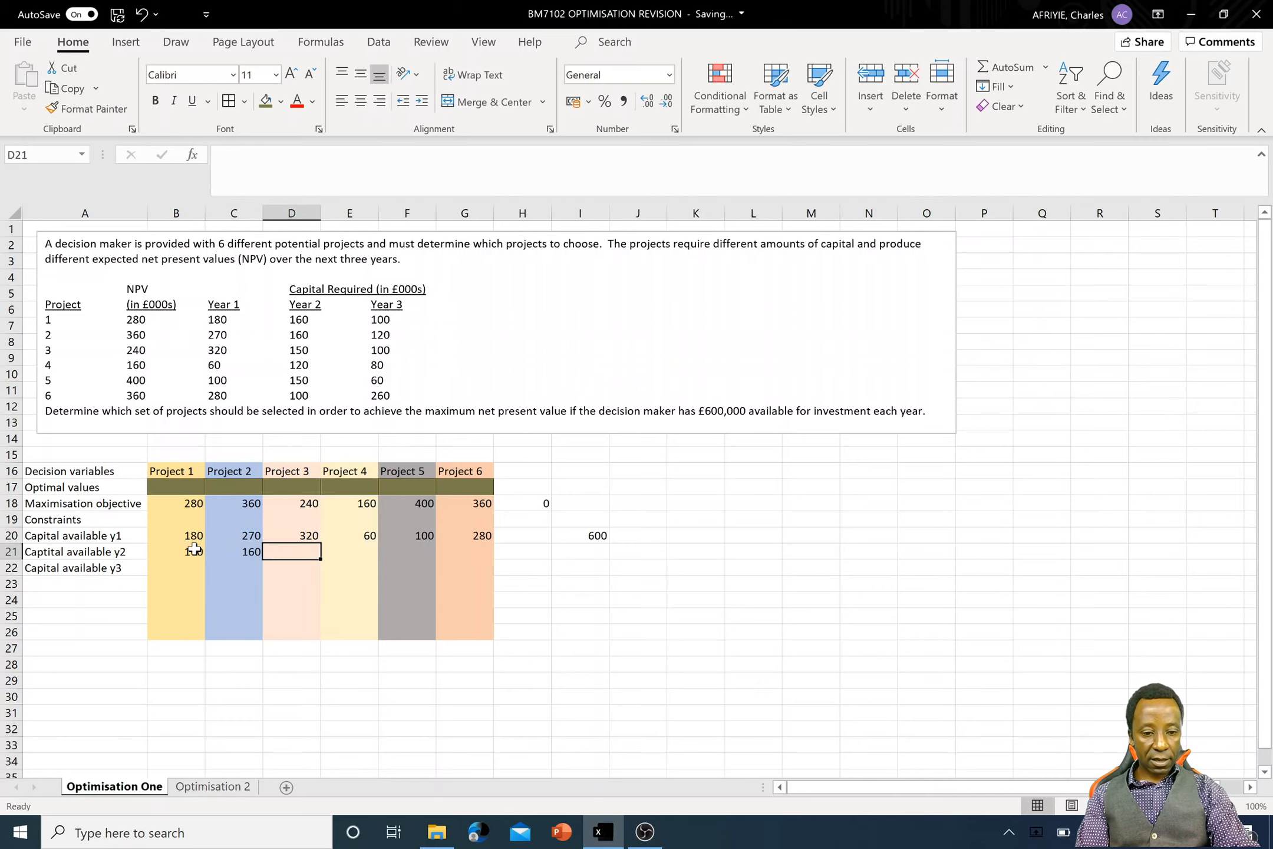
text(150)
key(Tab)
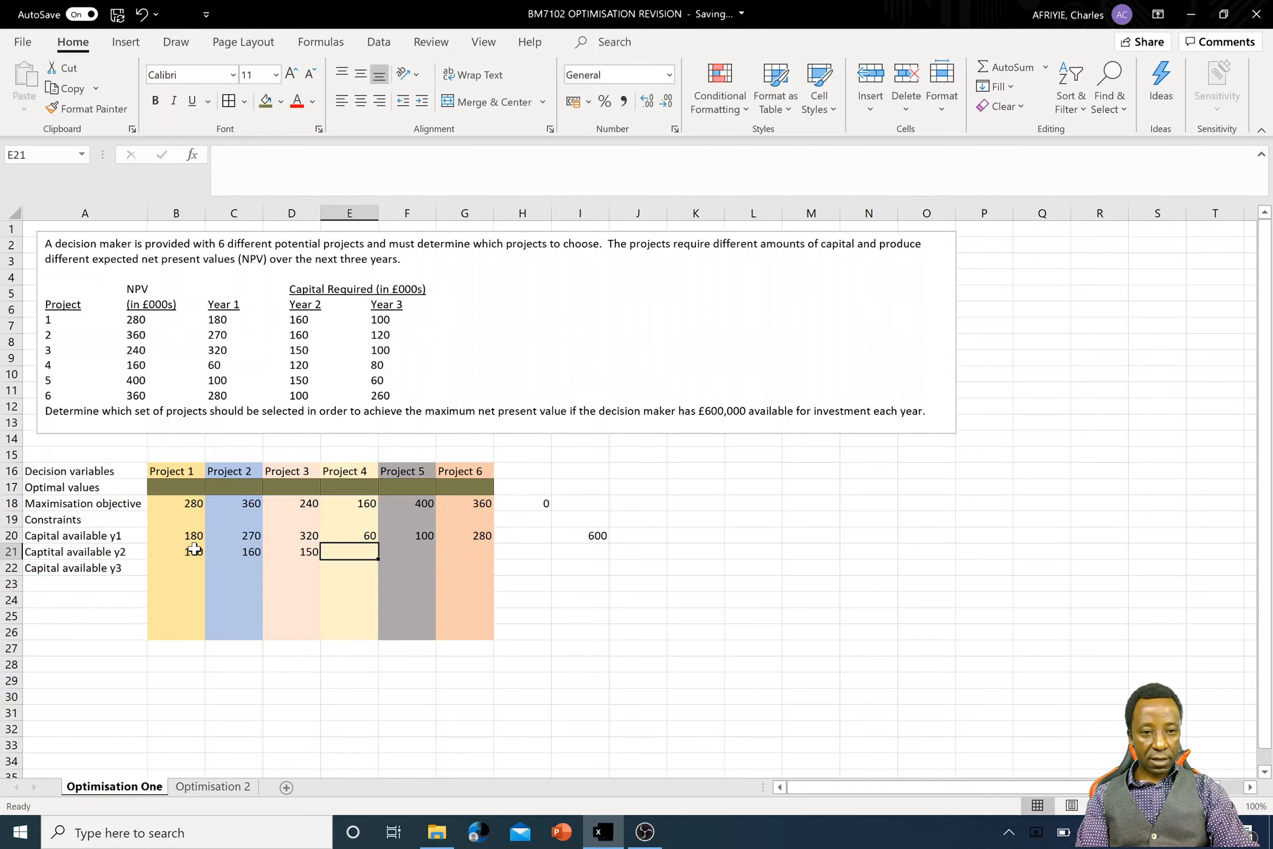
text(120)
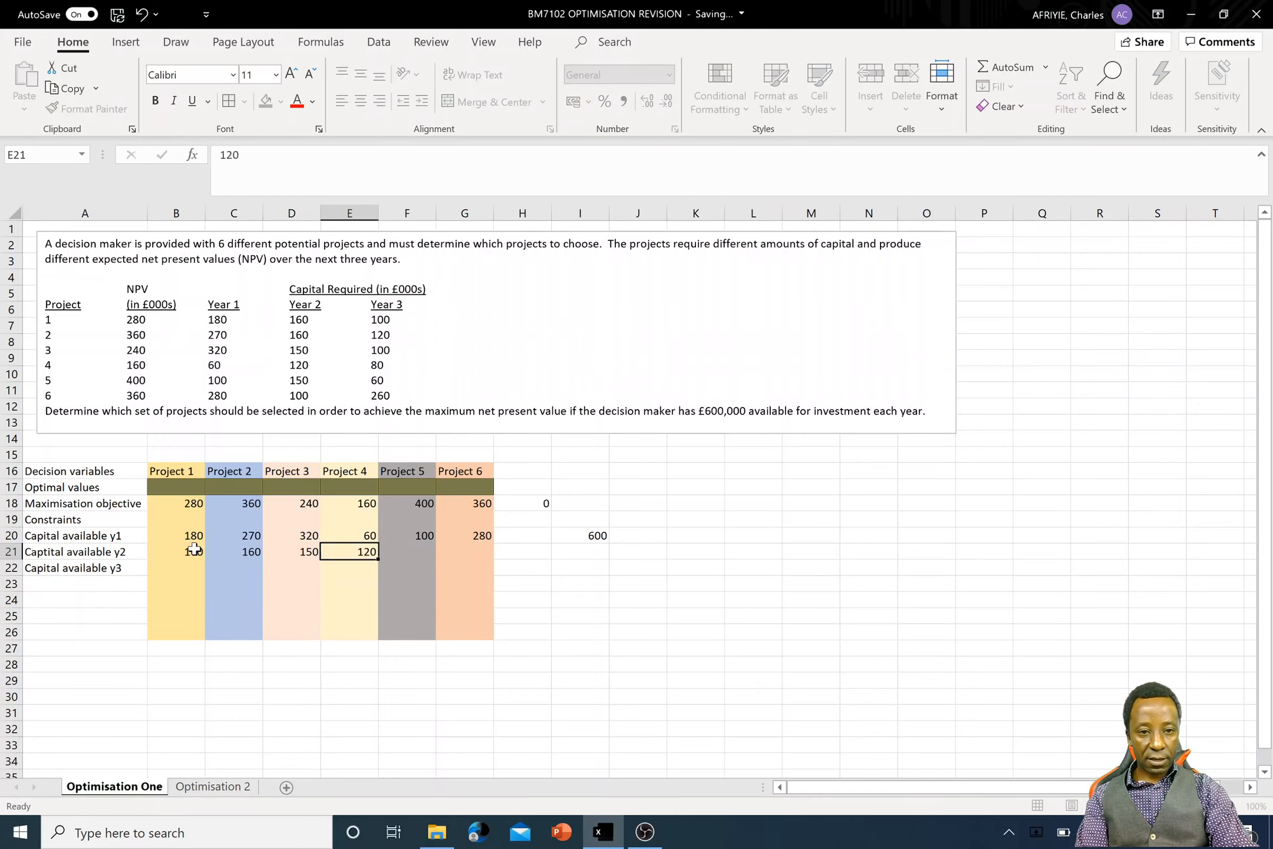
key(Tab)
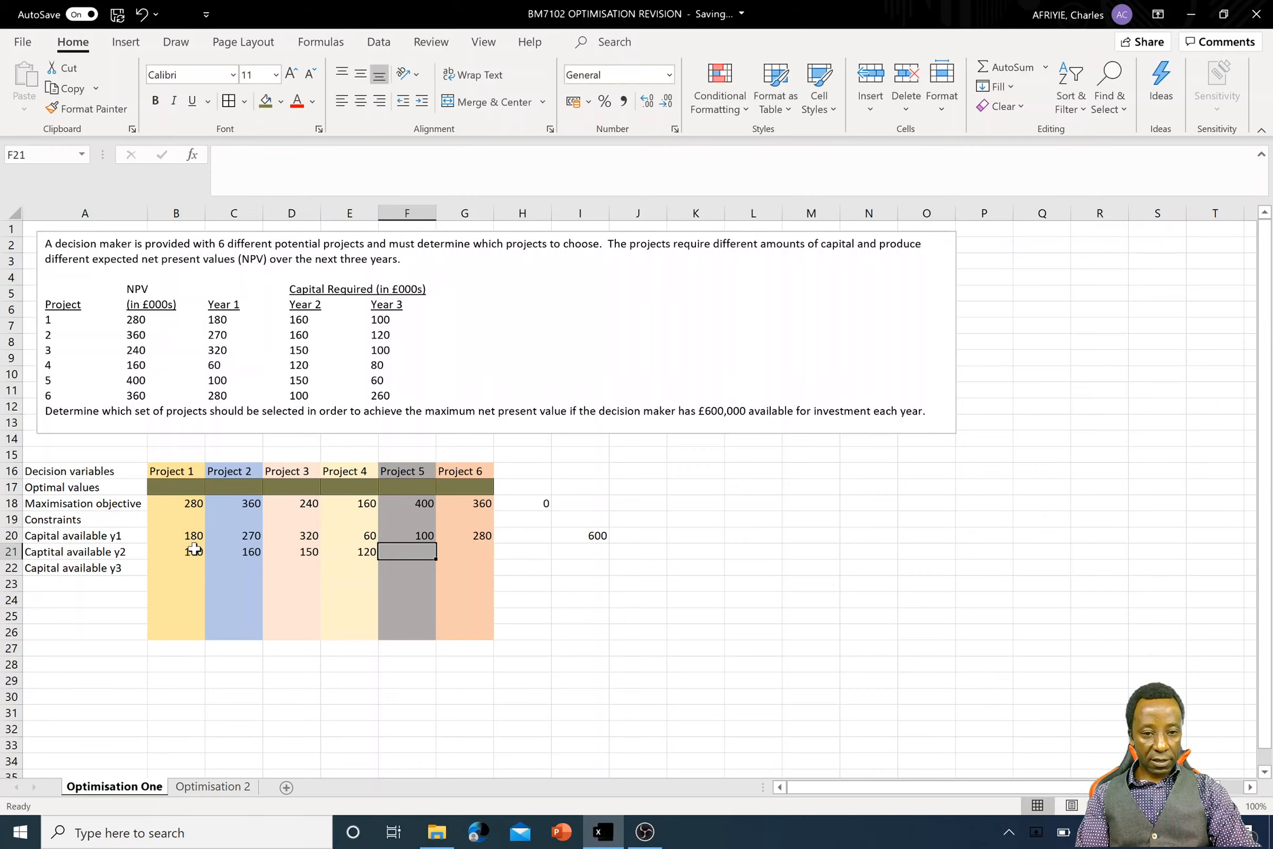
text(15)
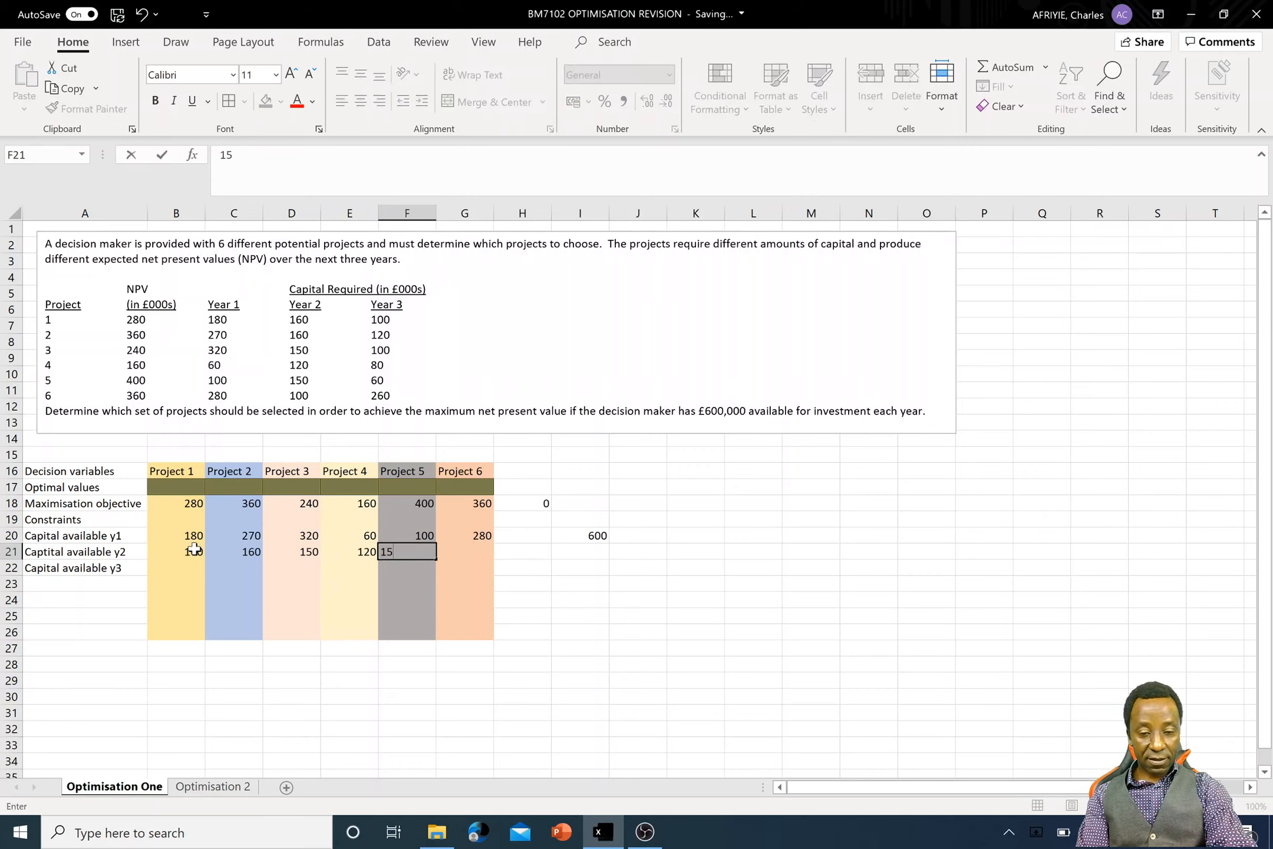
text(0)
key(Tab)
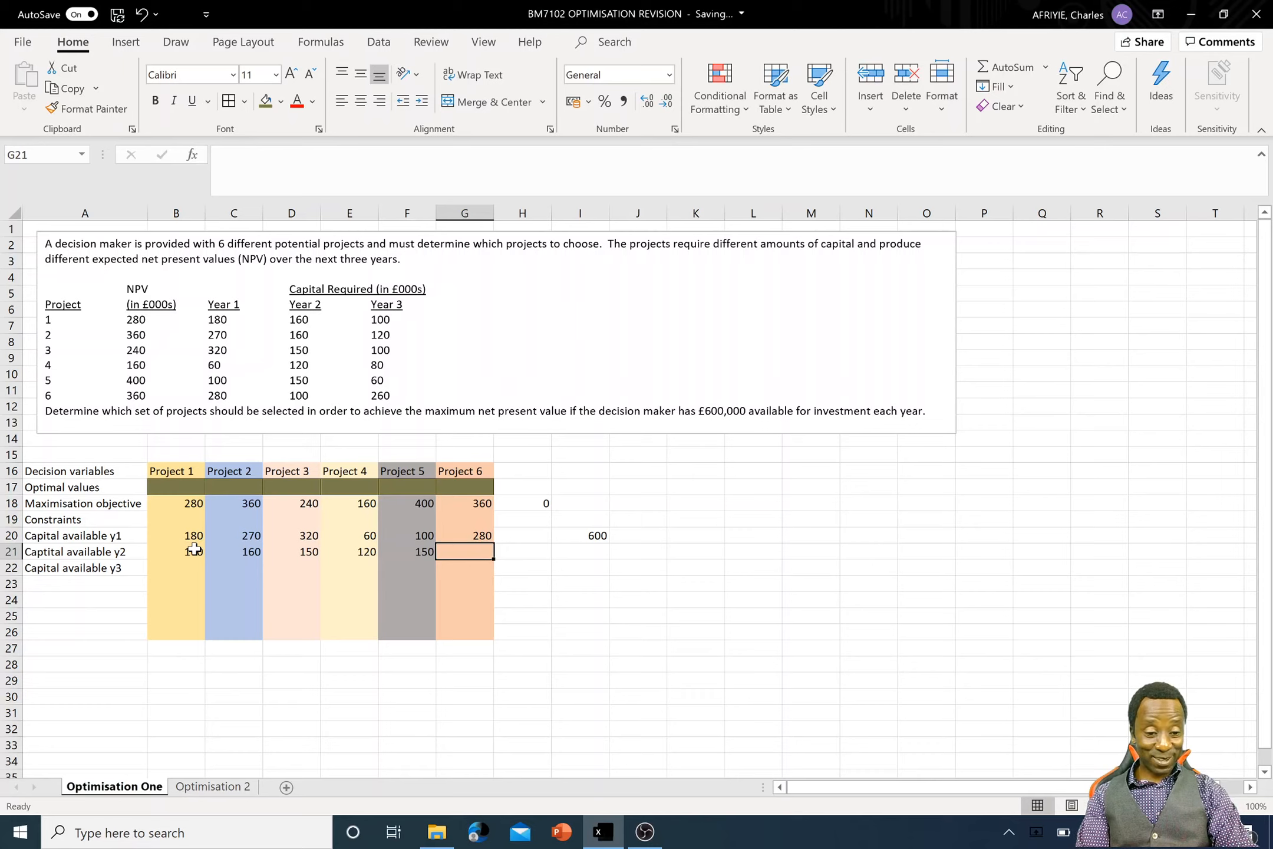
text(100)
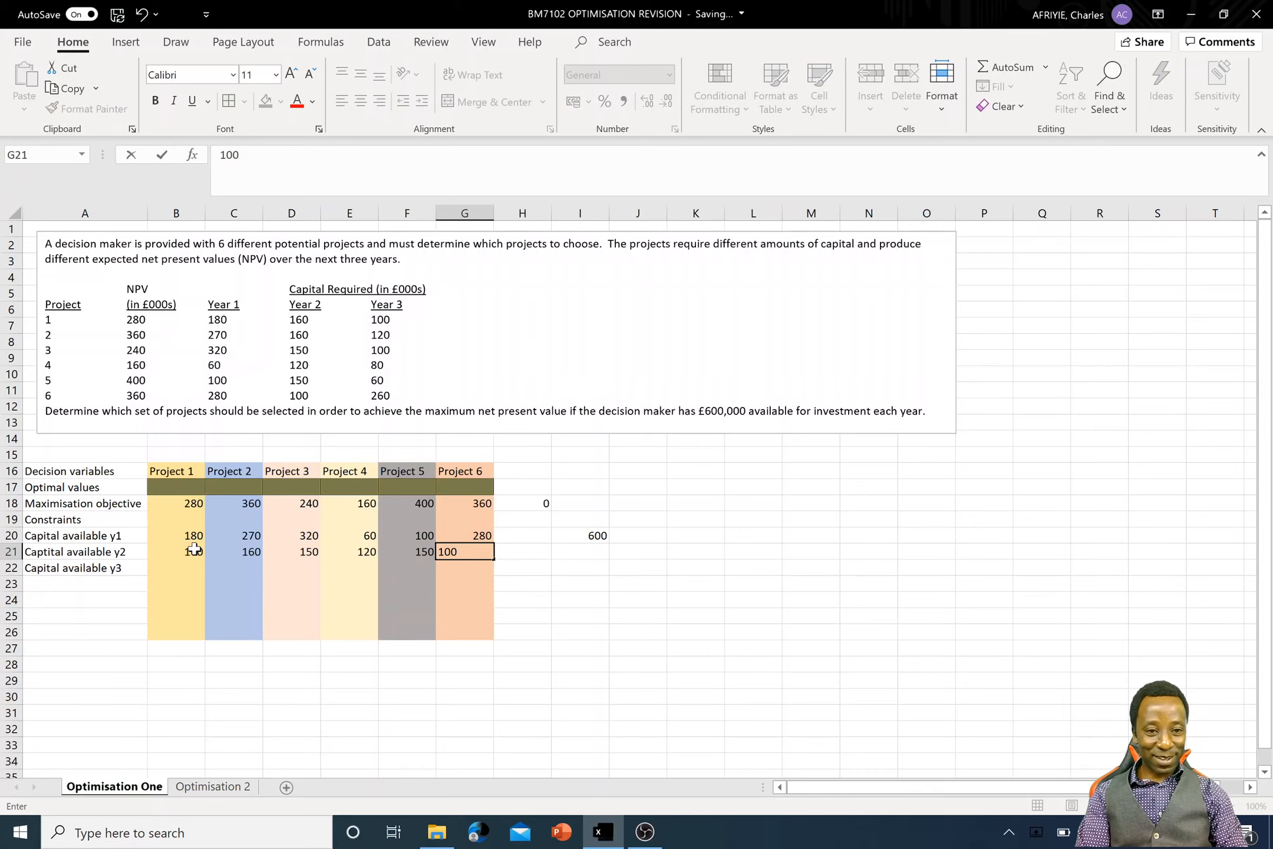
- Enter 600 in cell I21 as the Year 2 capital limit, leaving cell H21 empty
key(Tab)
key(Tab)
text(6)
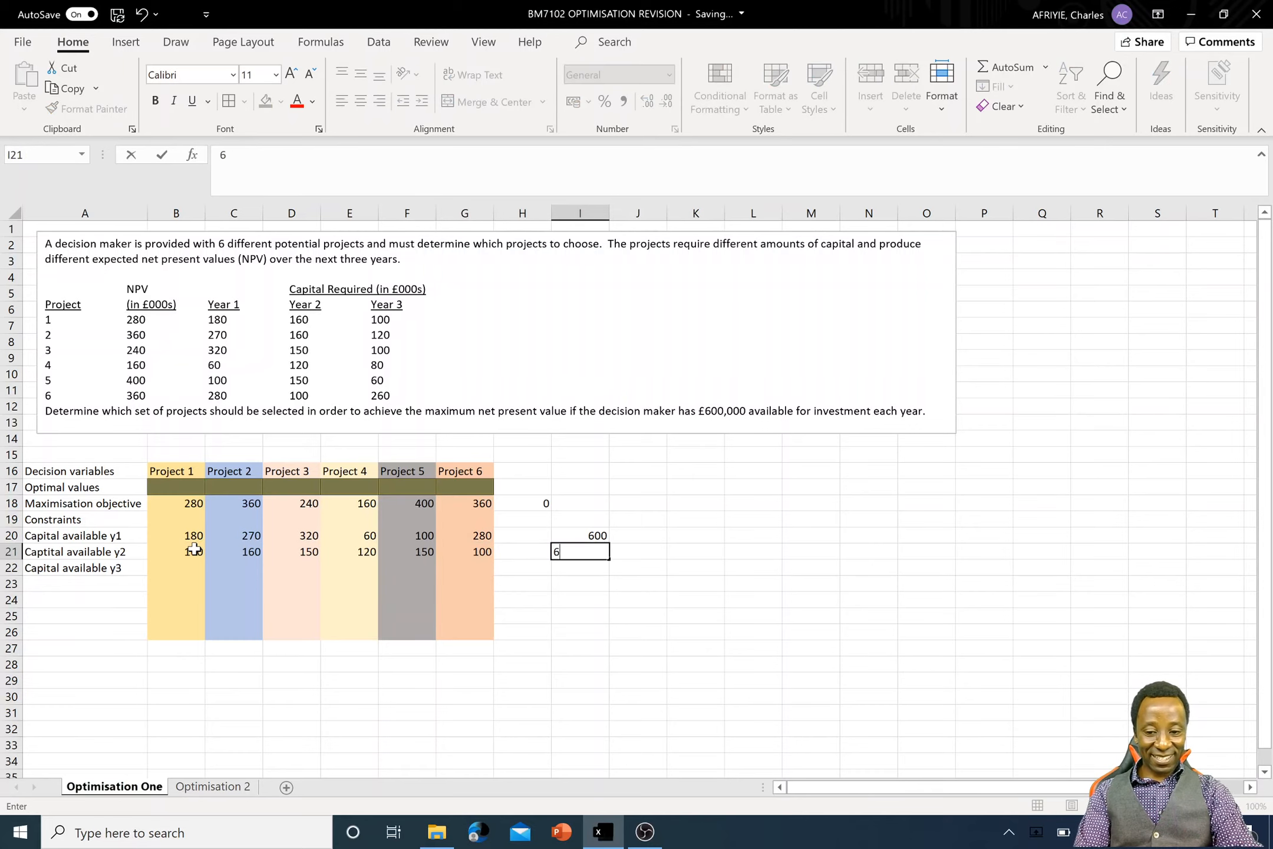
key(Return)
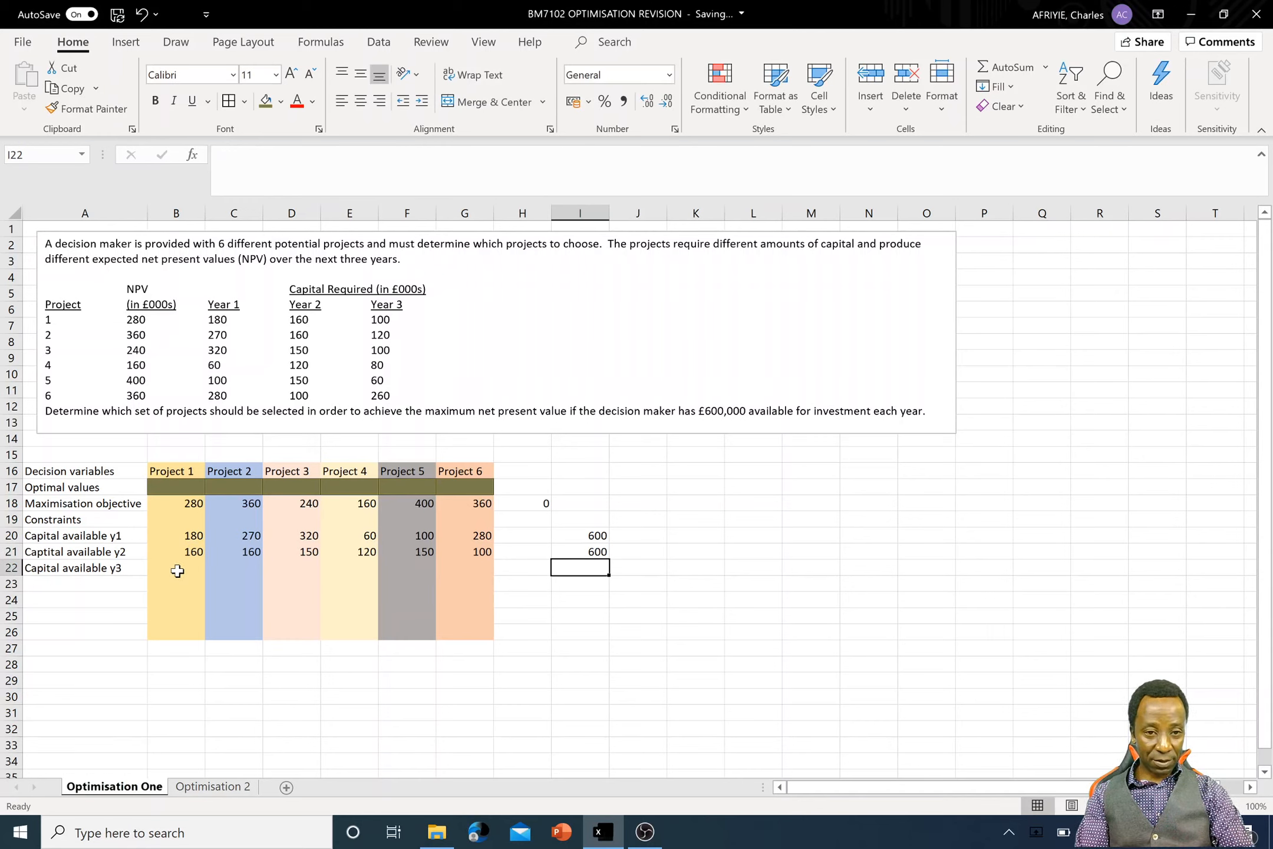
text(1)
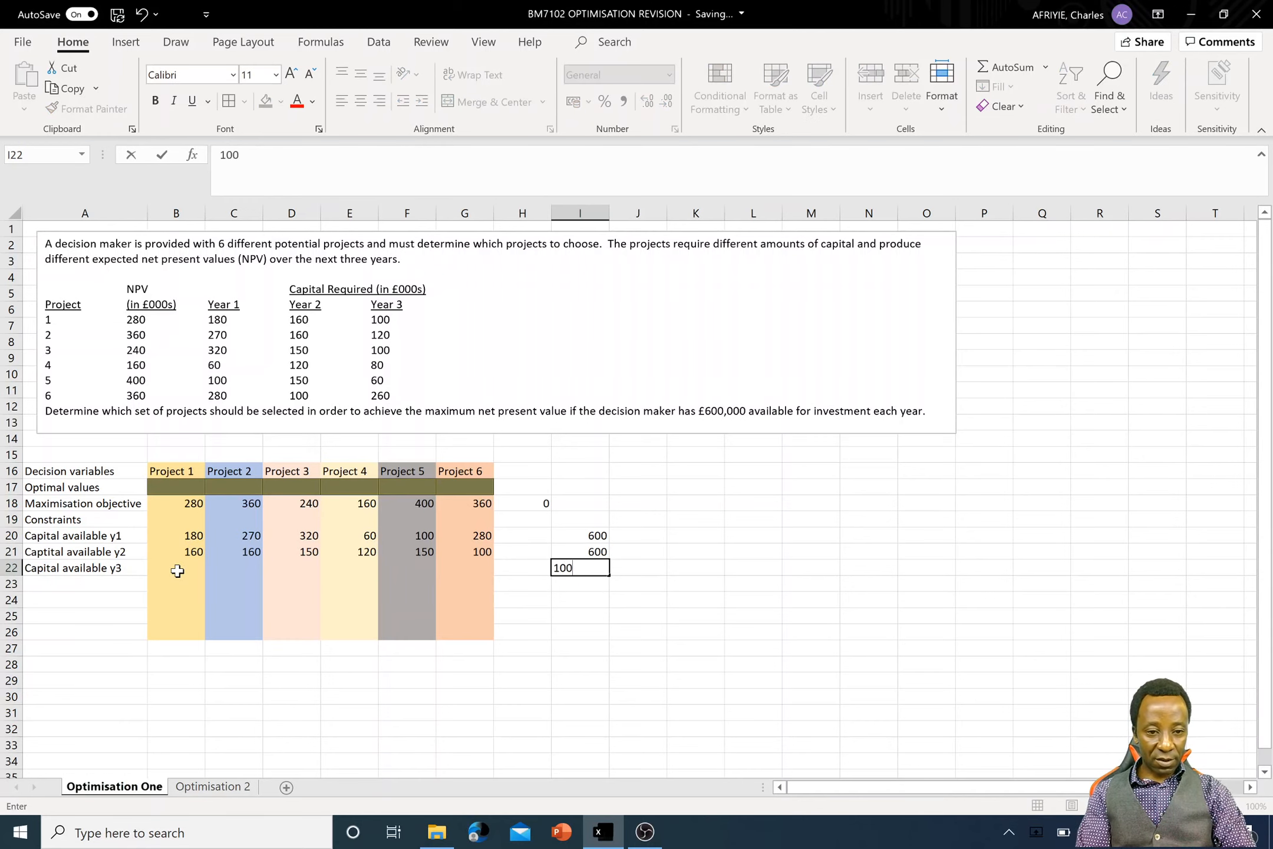
text(00)
key(BackSpace)
key(BackSpace)
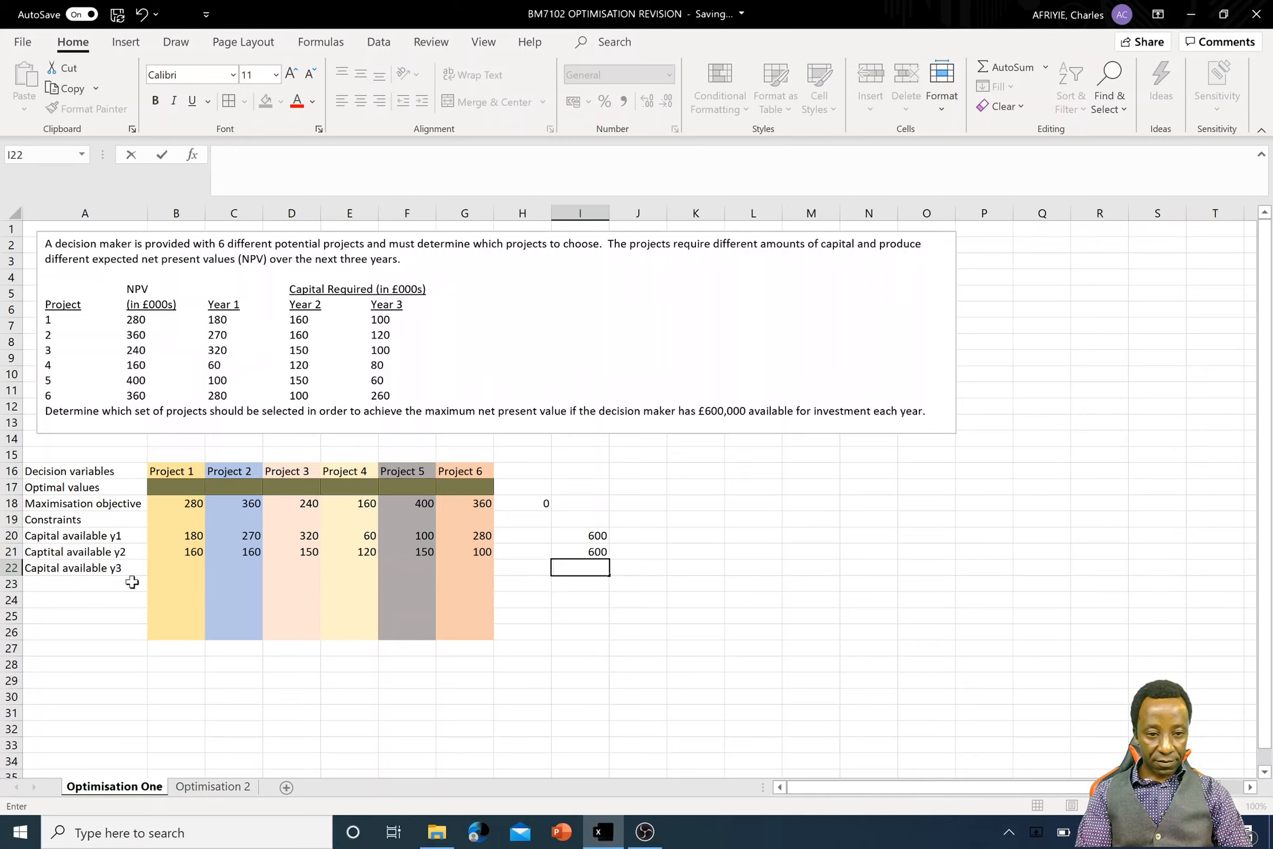
- Enter the Year 3 capital requirements 100, 120, 100, 80, 60 and 260 for Projects 1 to 6 in cells B22 to G22
click(187, 564)
text(100)
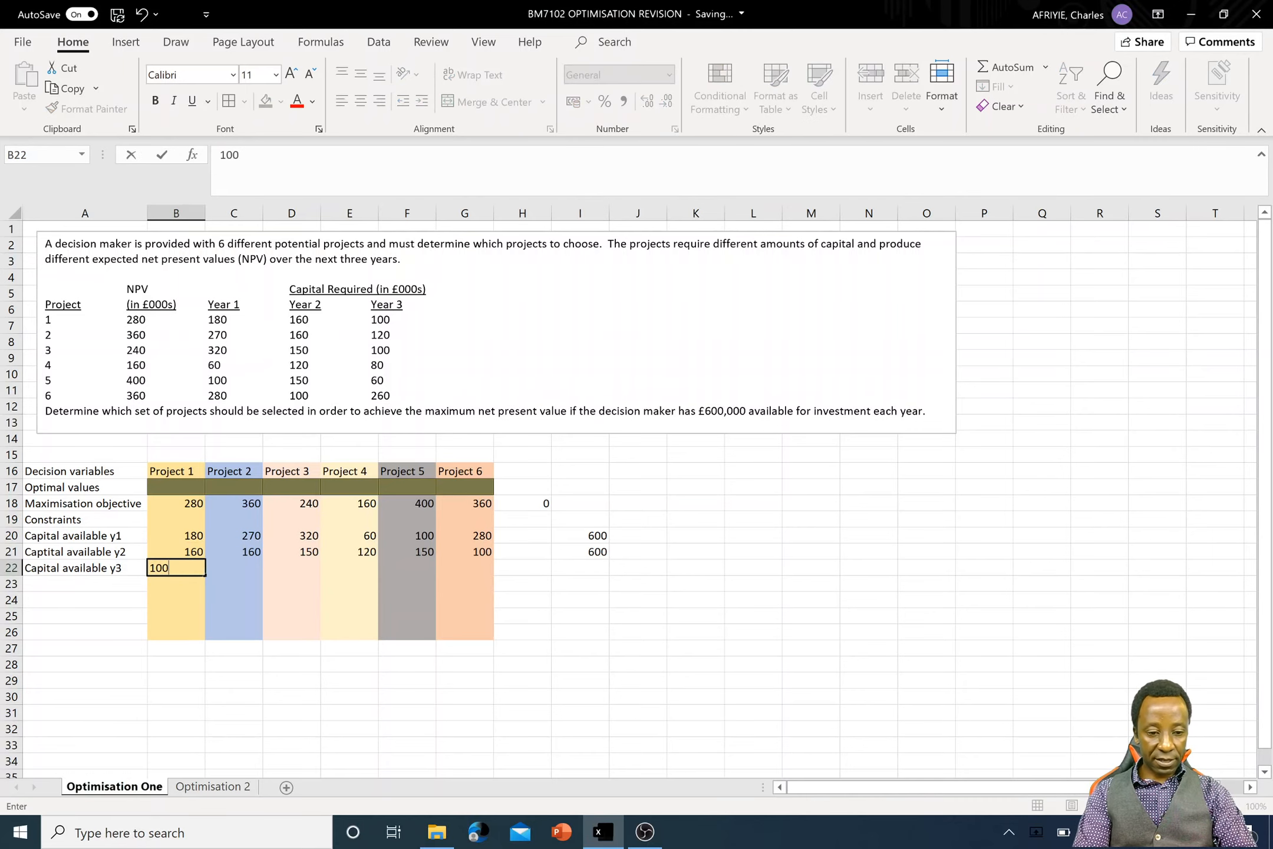
key(Tab)
text(12)
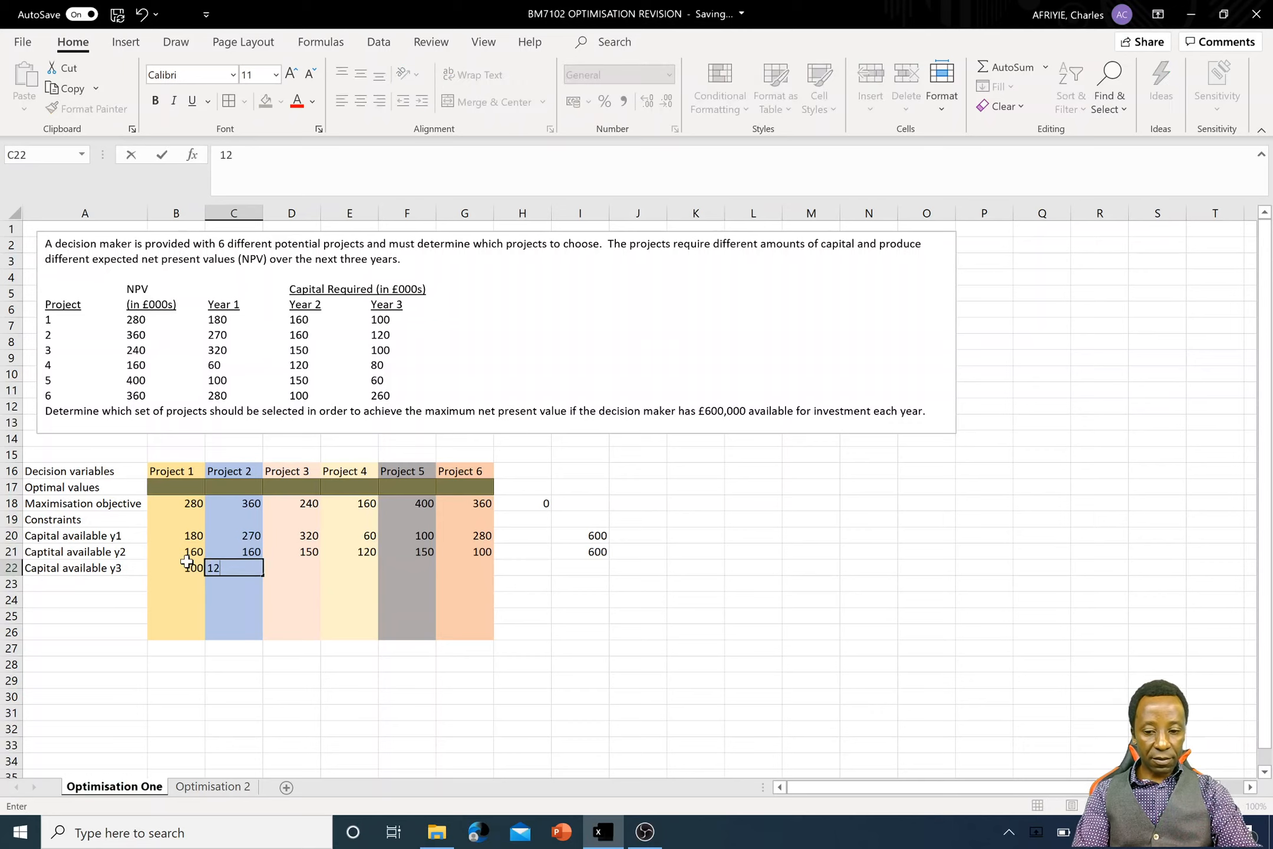
key(Tab)
text(1)
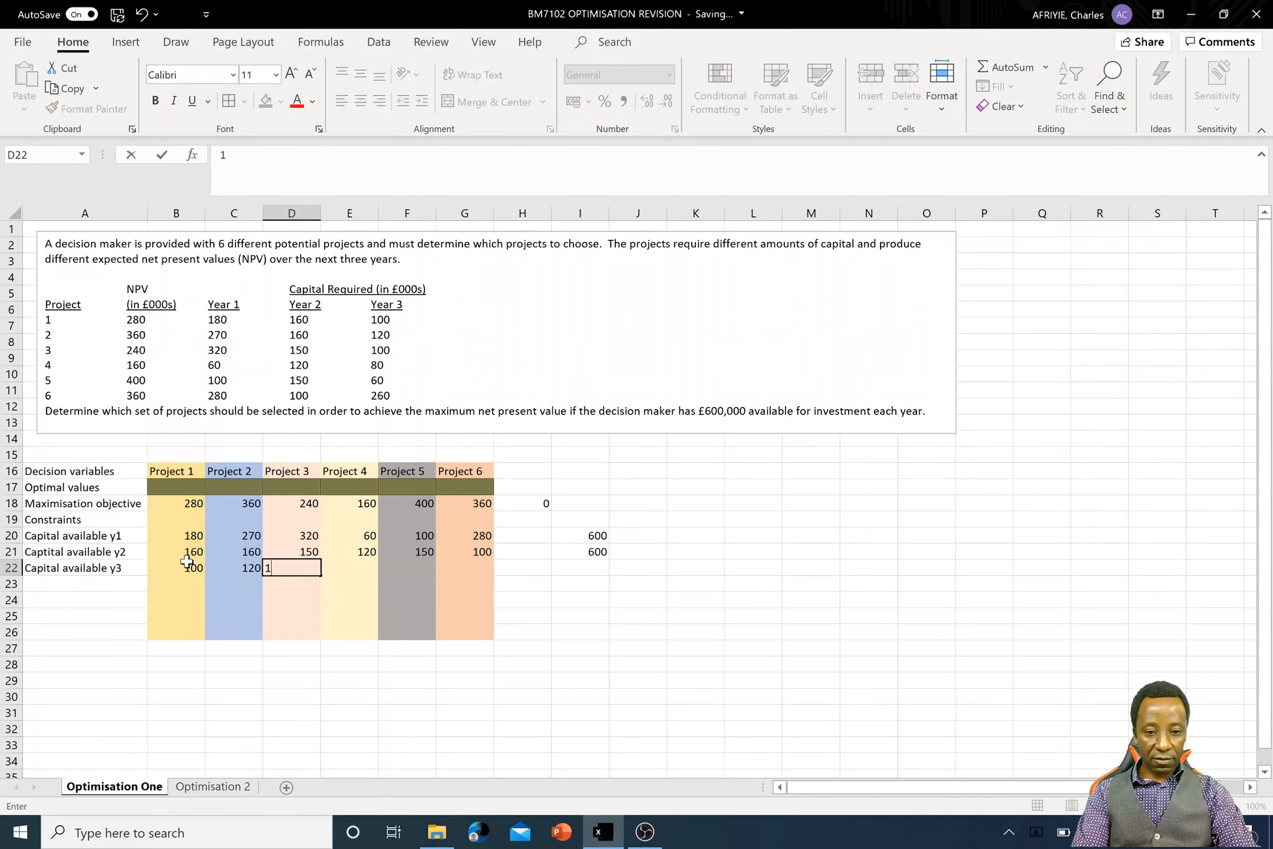
key(Tab)
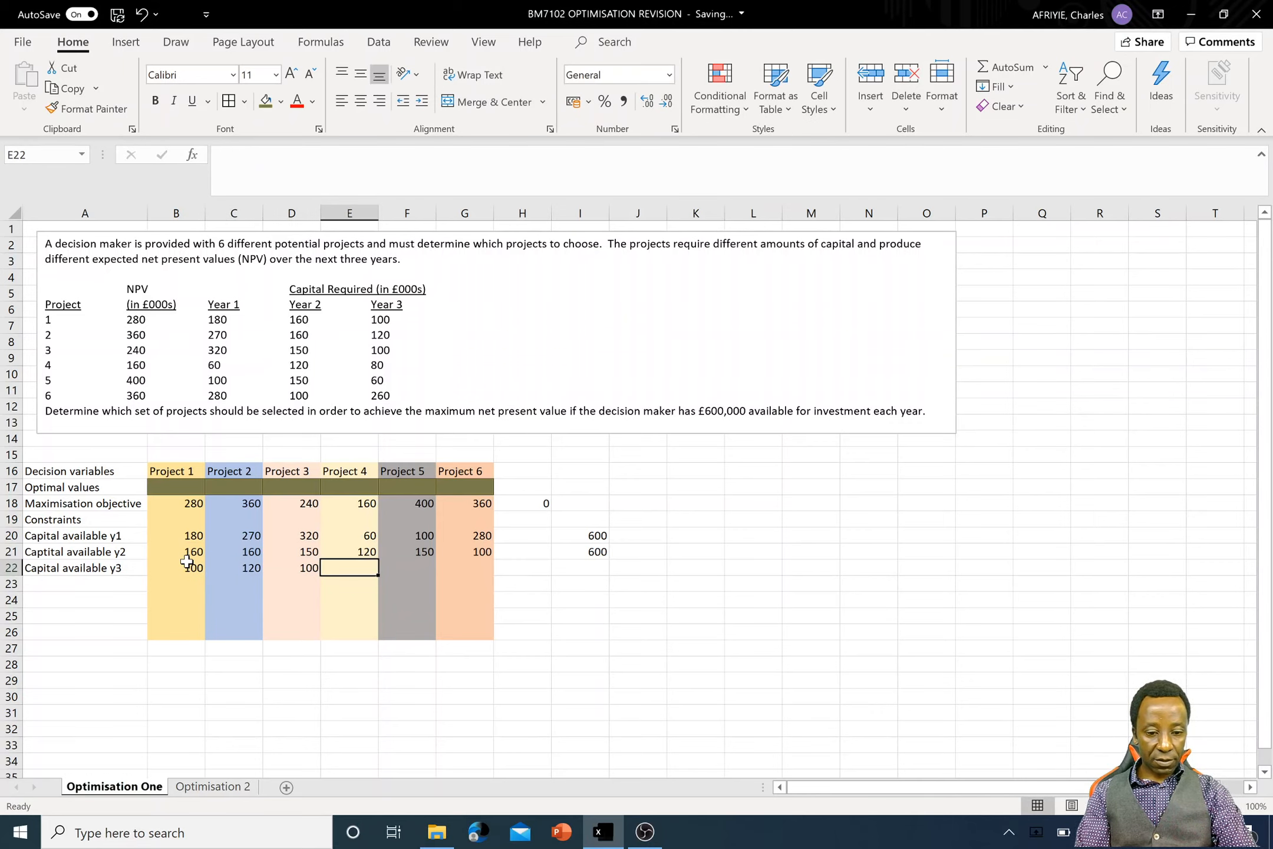
text(80)
key(Tab)
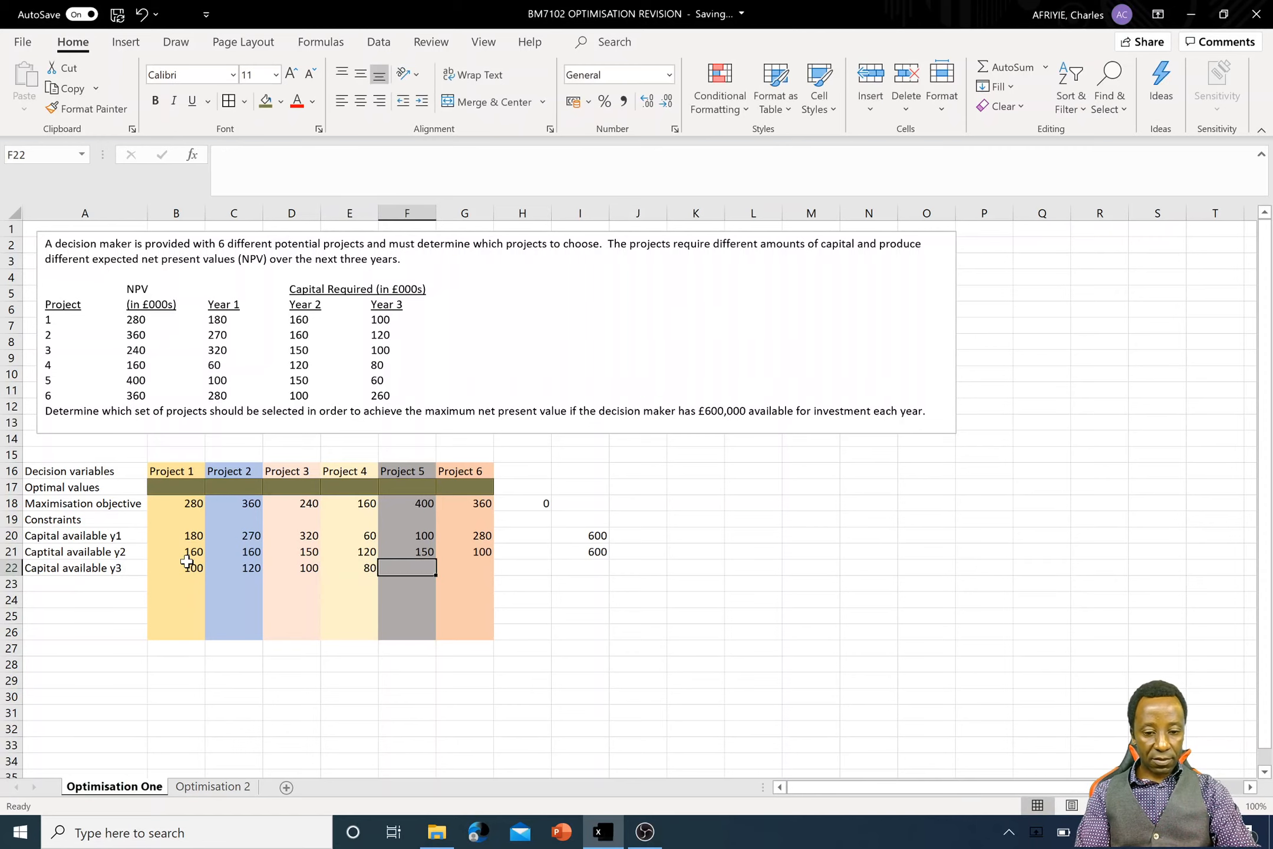
text(60)
key(Tab)
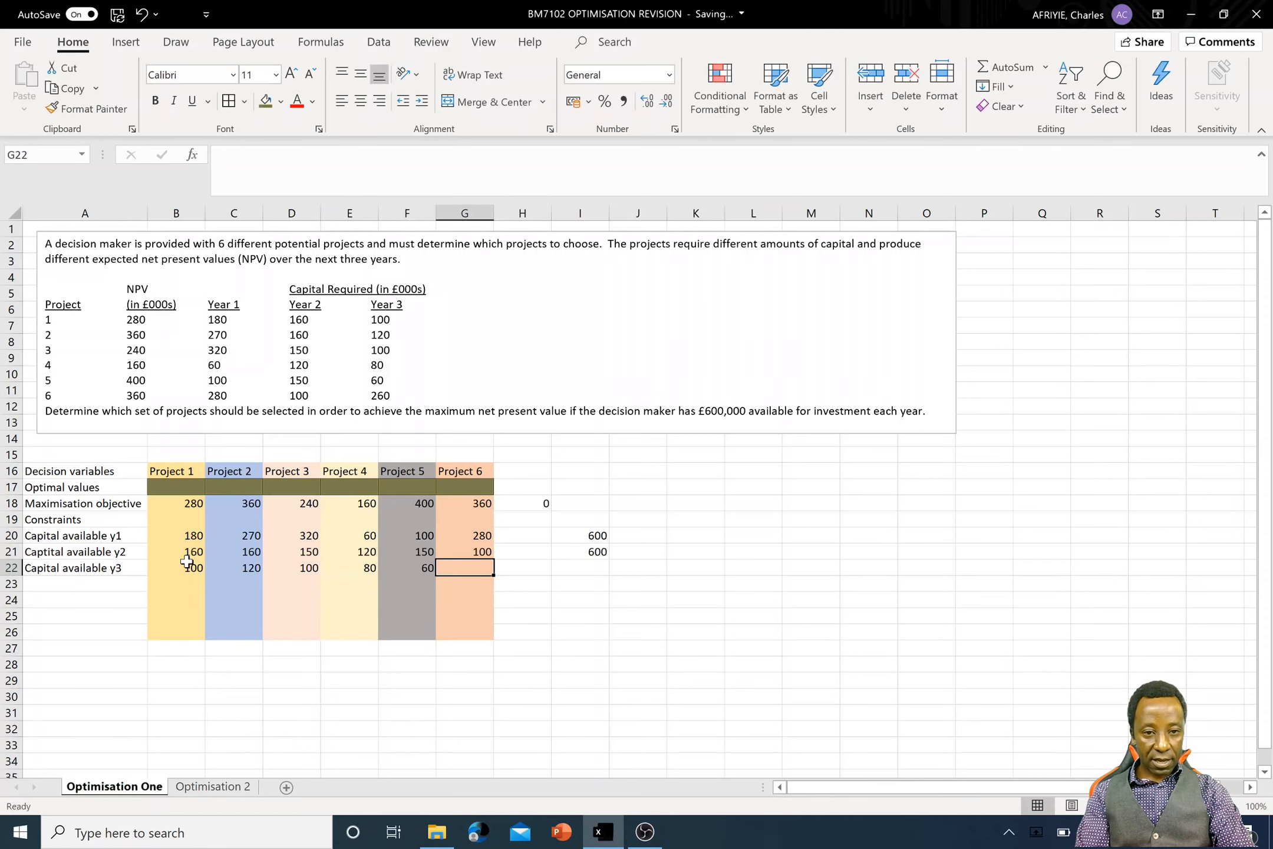
text(2)
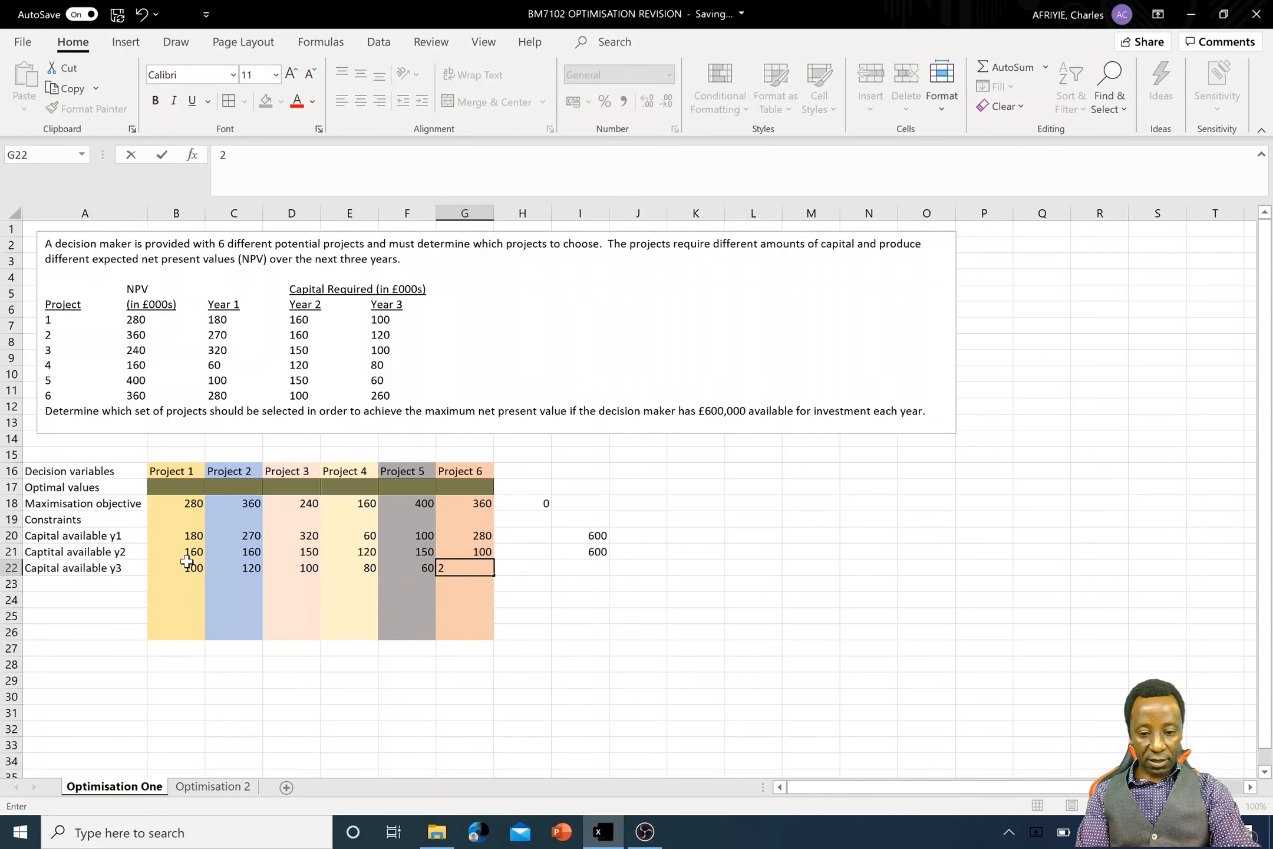
text(60)
key(Tab)
key(Tab)
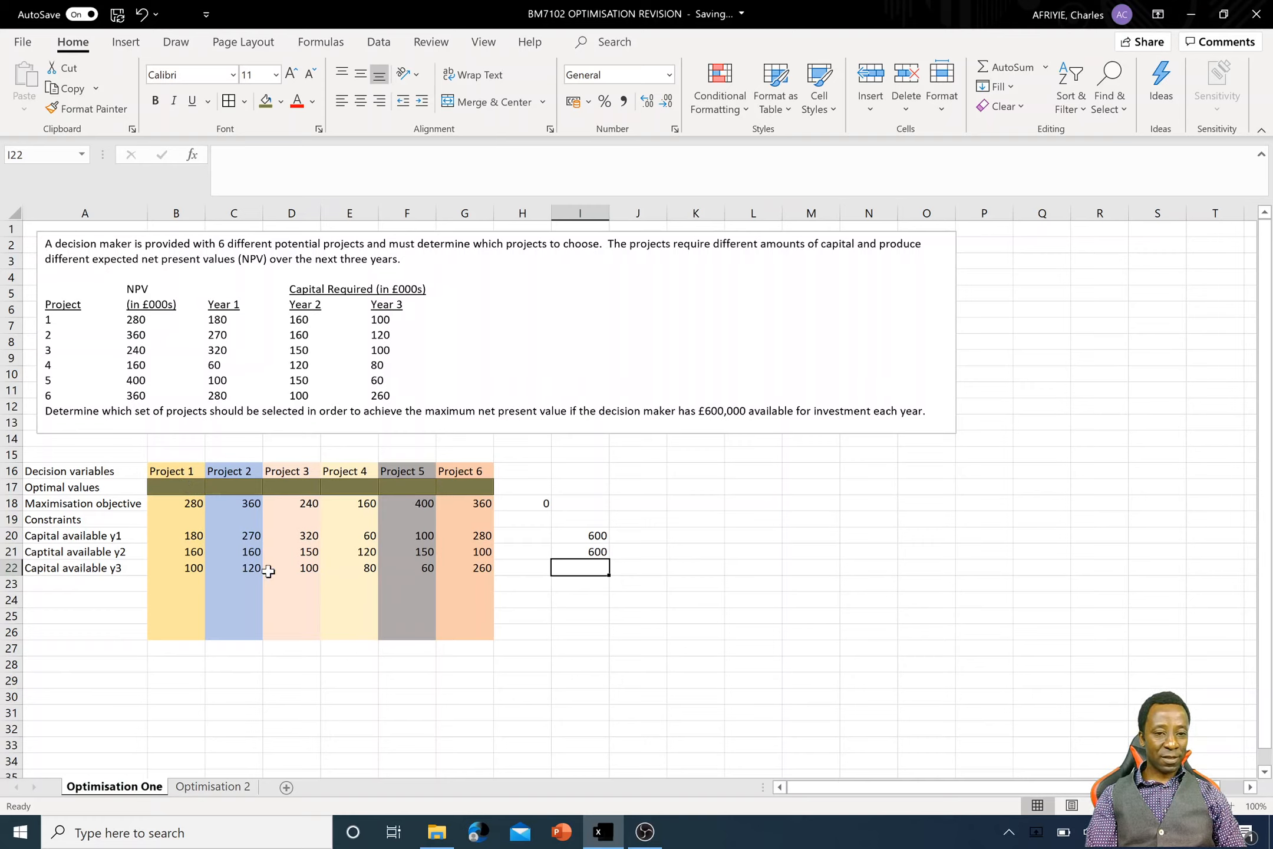
- Fill the SUMPRODUCT formula from H18 into H20 to H22, leaving H19 empty, and check the ranges used in H20
click(544, 506)
drag(550, 510, 552, 569)
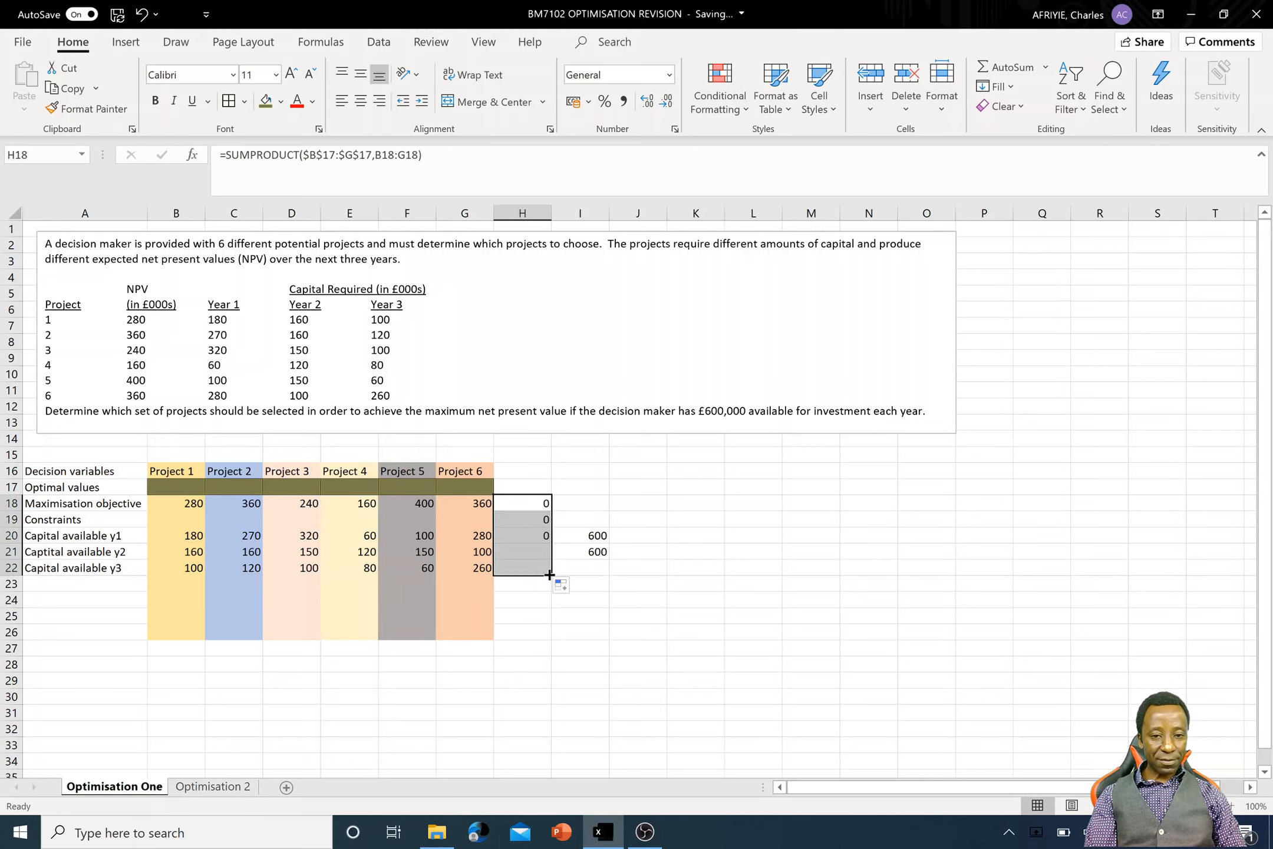
click(534, 521)
key(Delete)
click(589, 677)
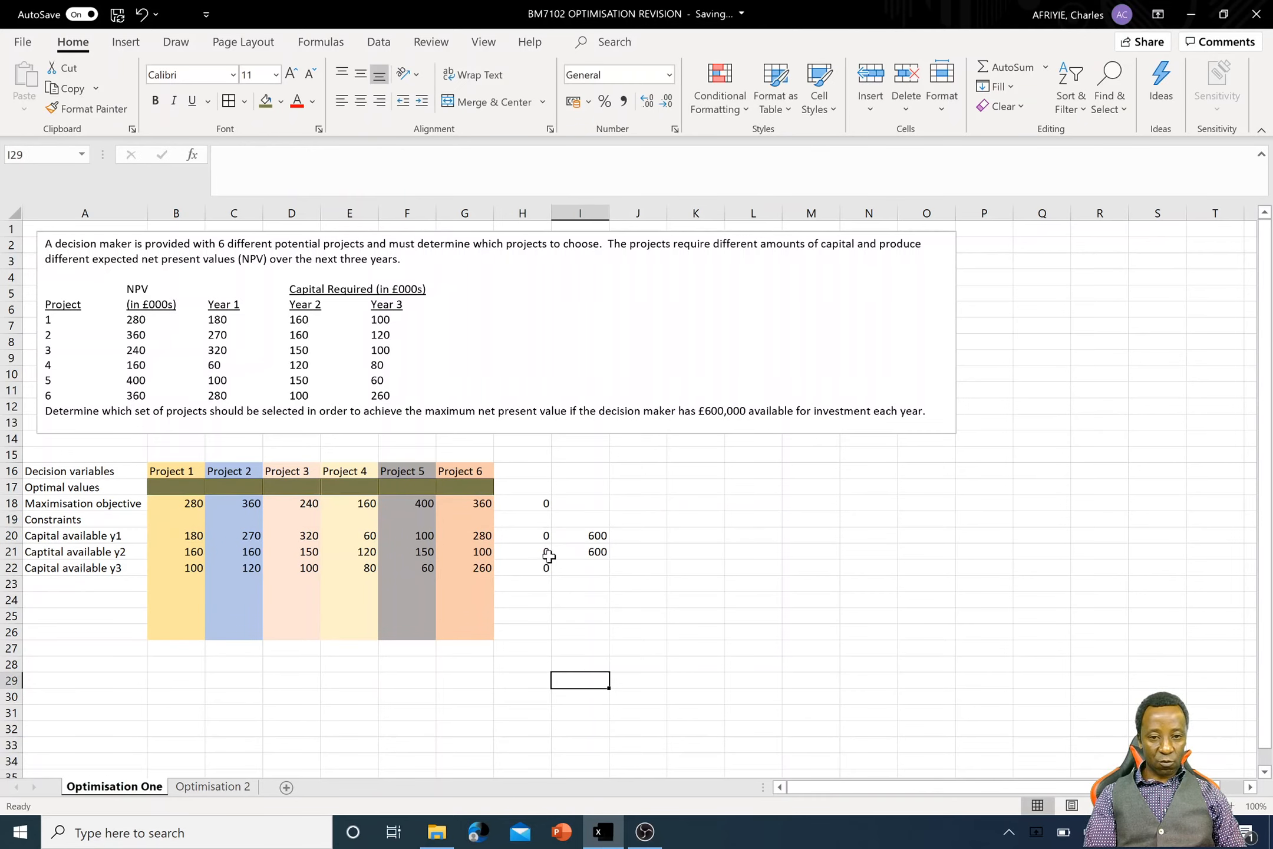
click(584, 535)
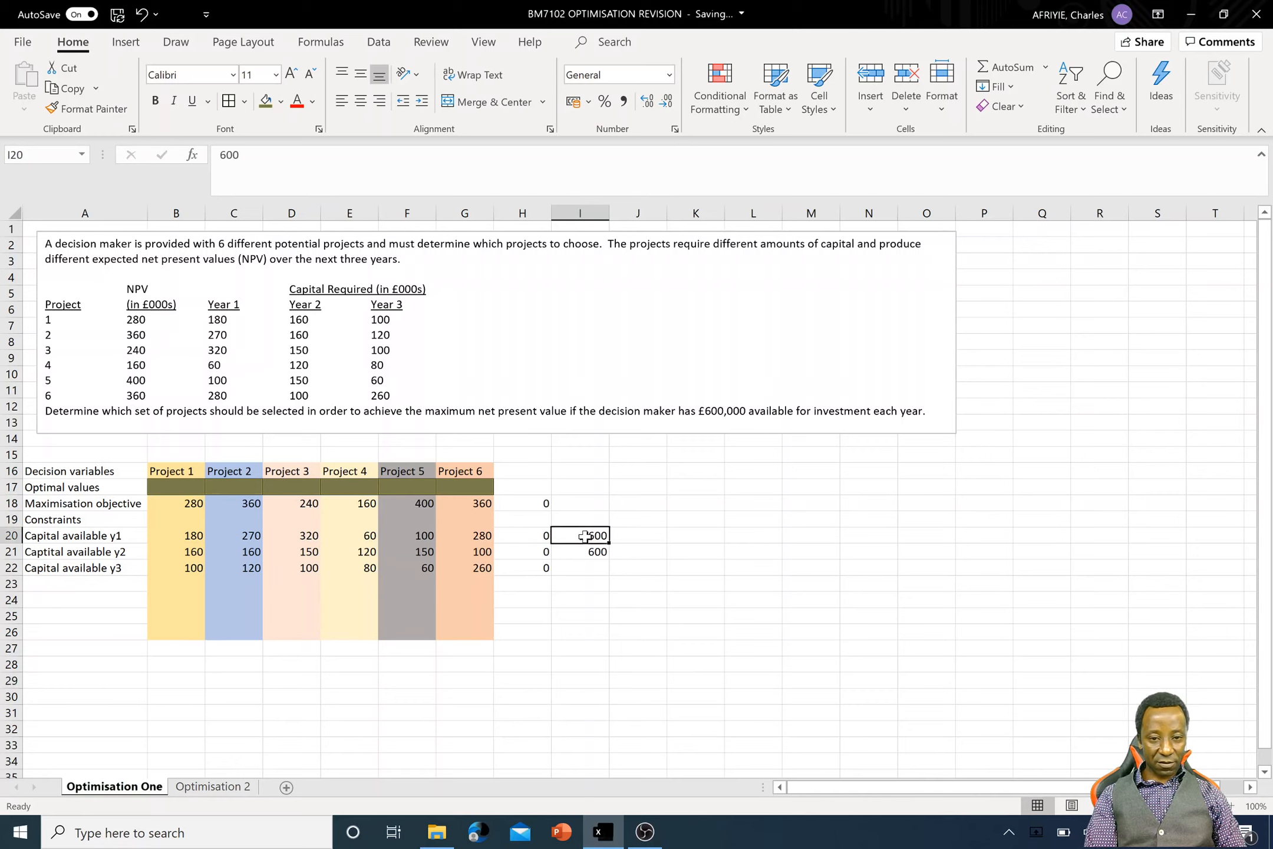
double_click(539, 535)
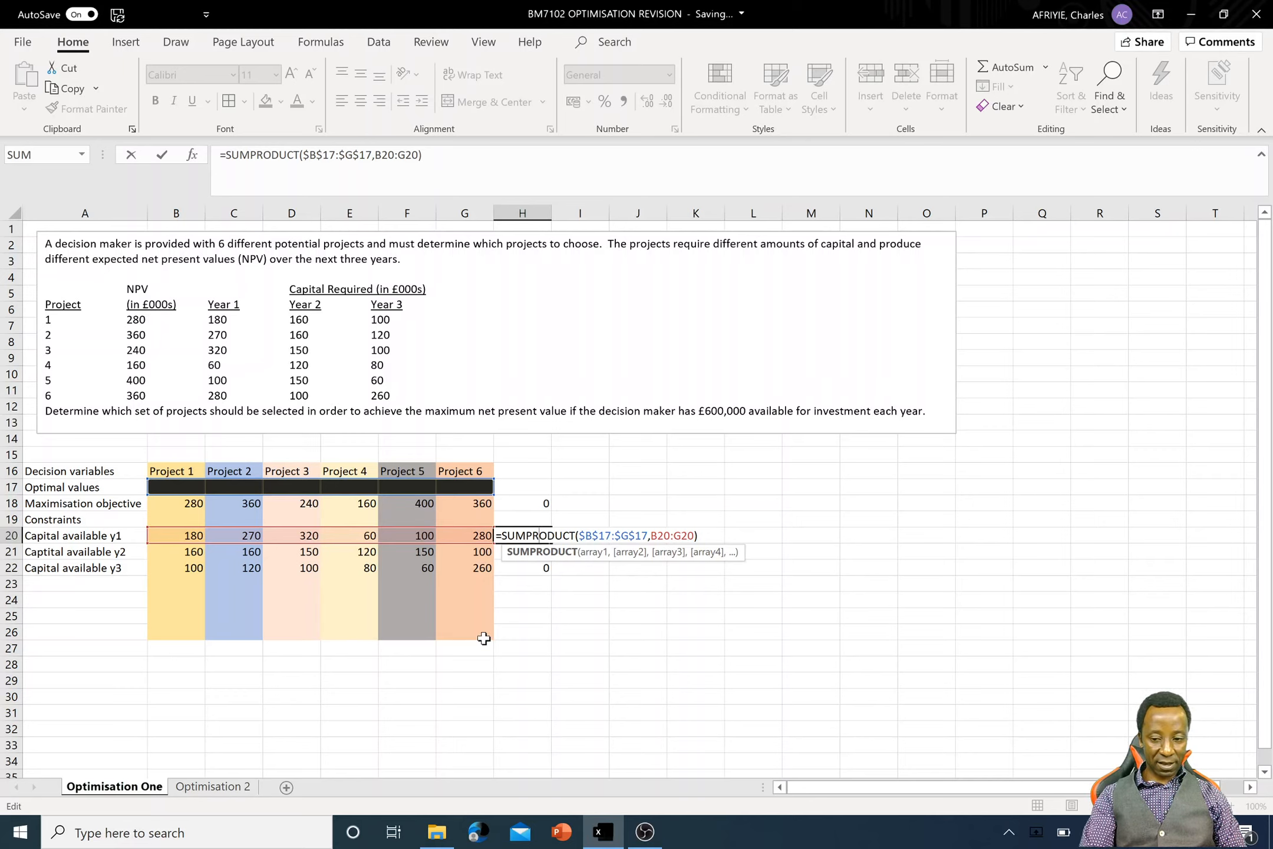
key(Return)
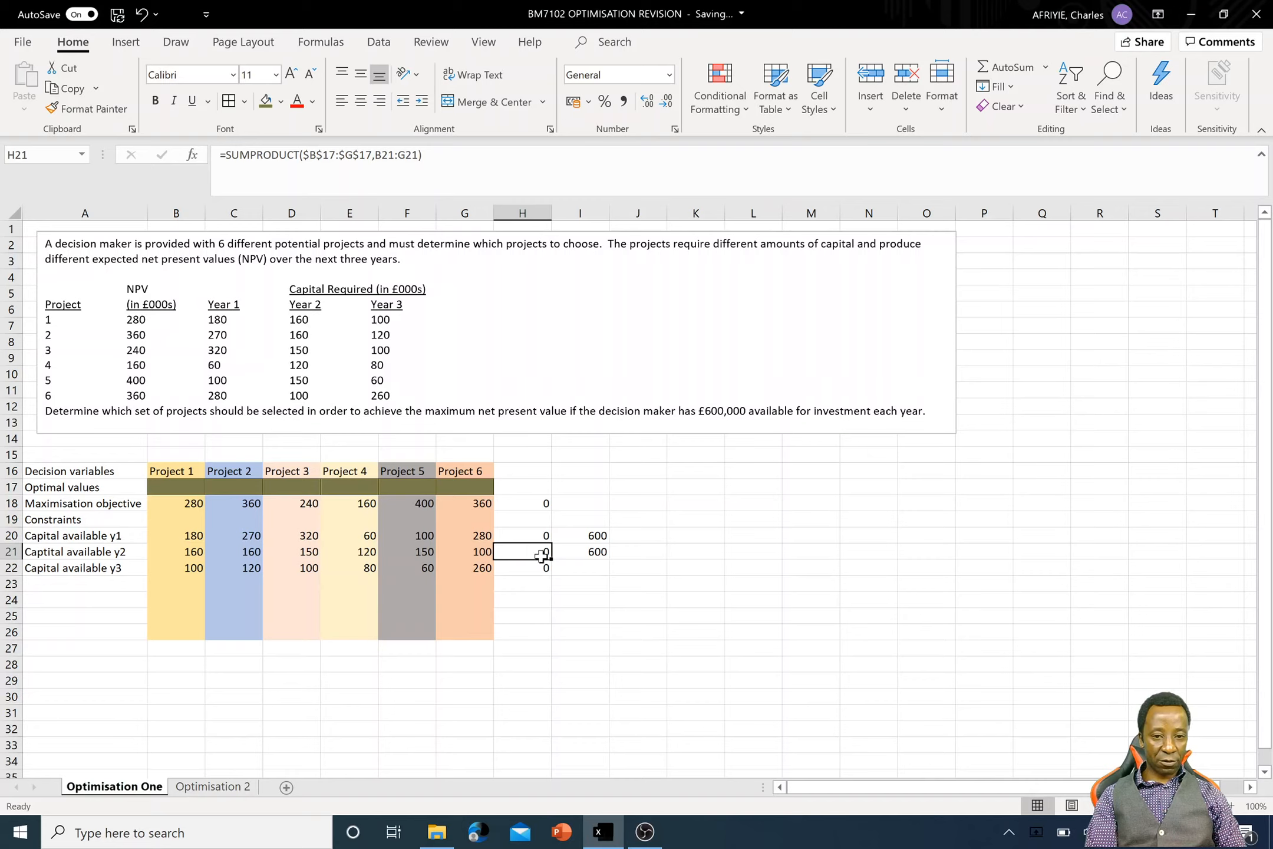
- Enter 600 in cell I22 as the Year 3 capital limit
click(594, 569)
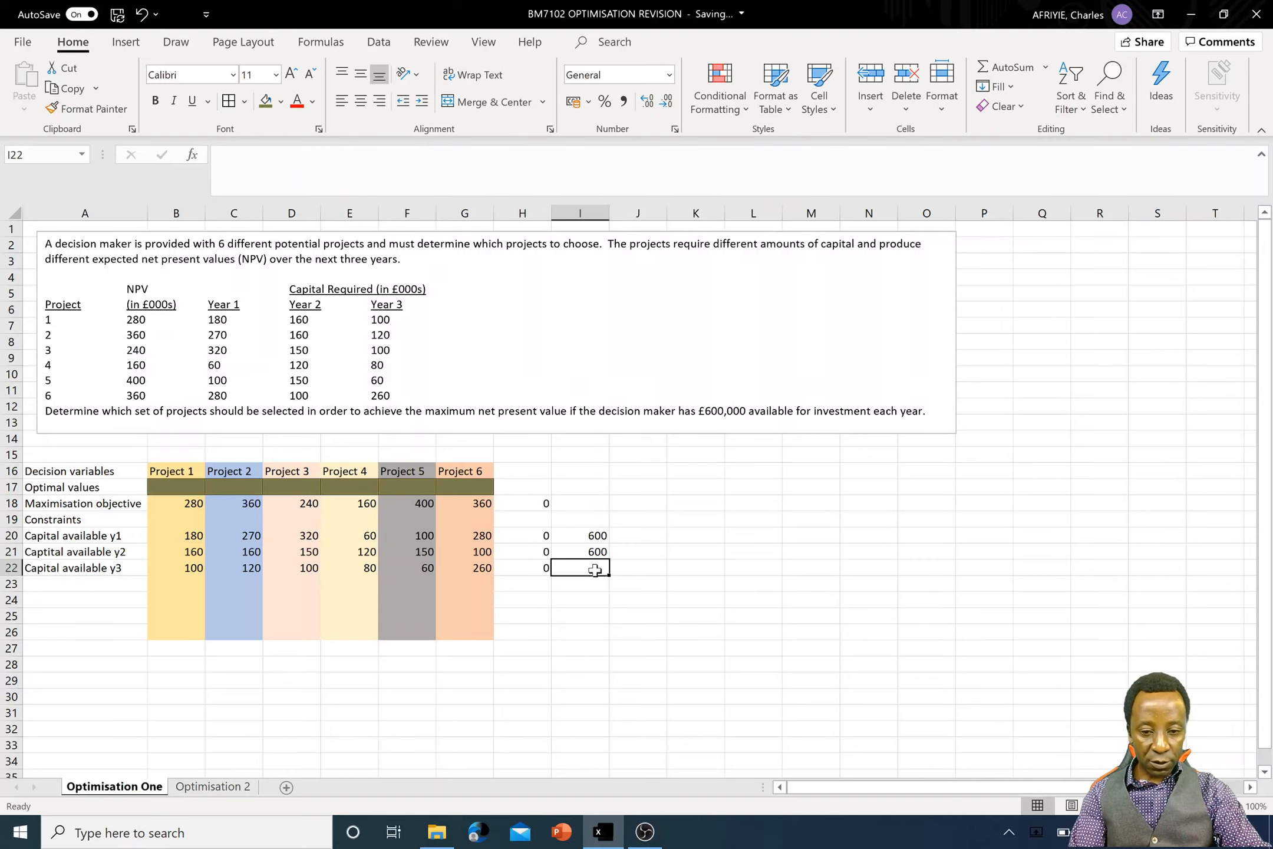
text(600)
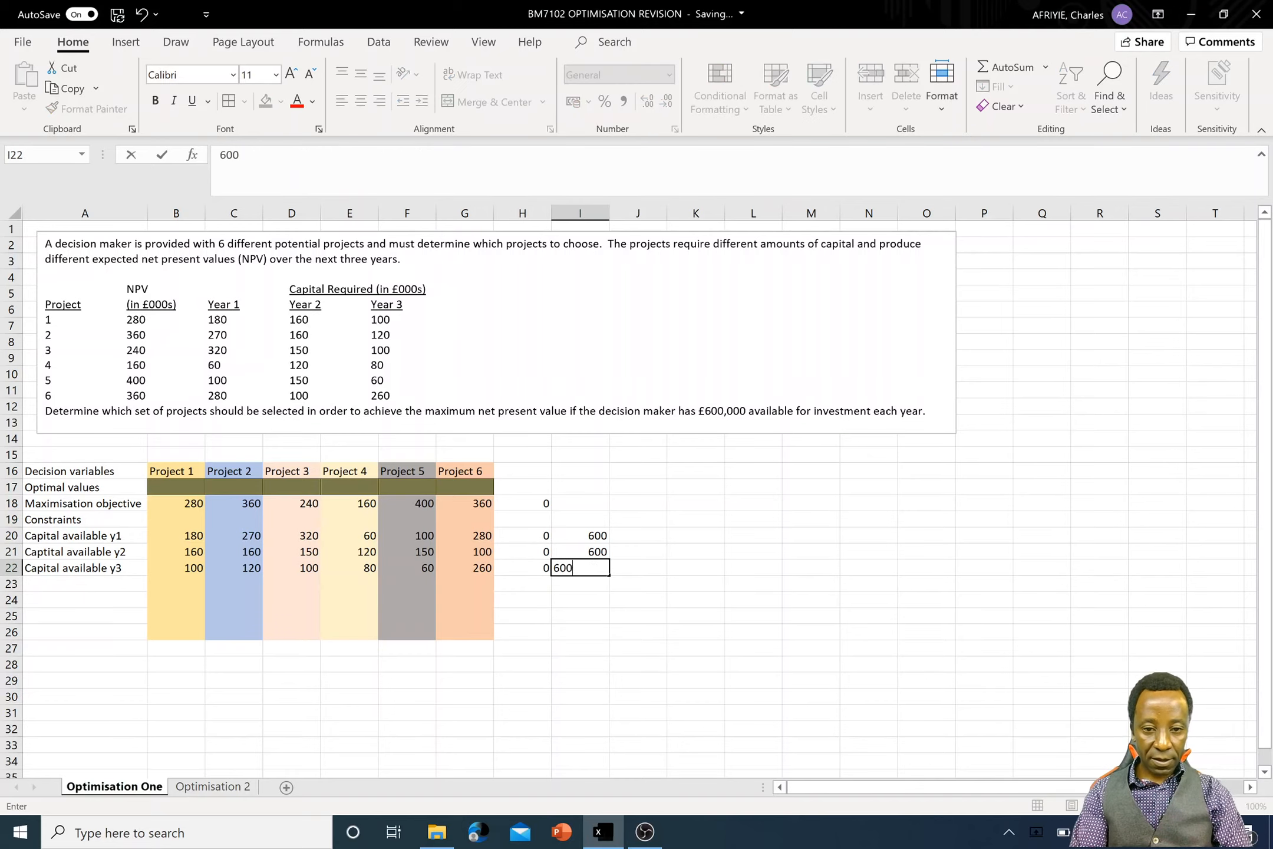
click(599, 628)
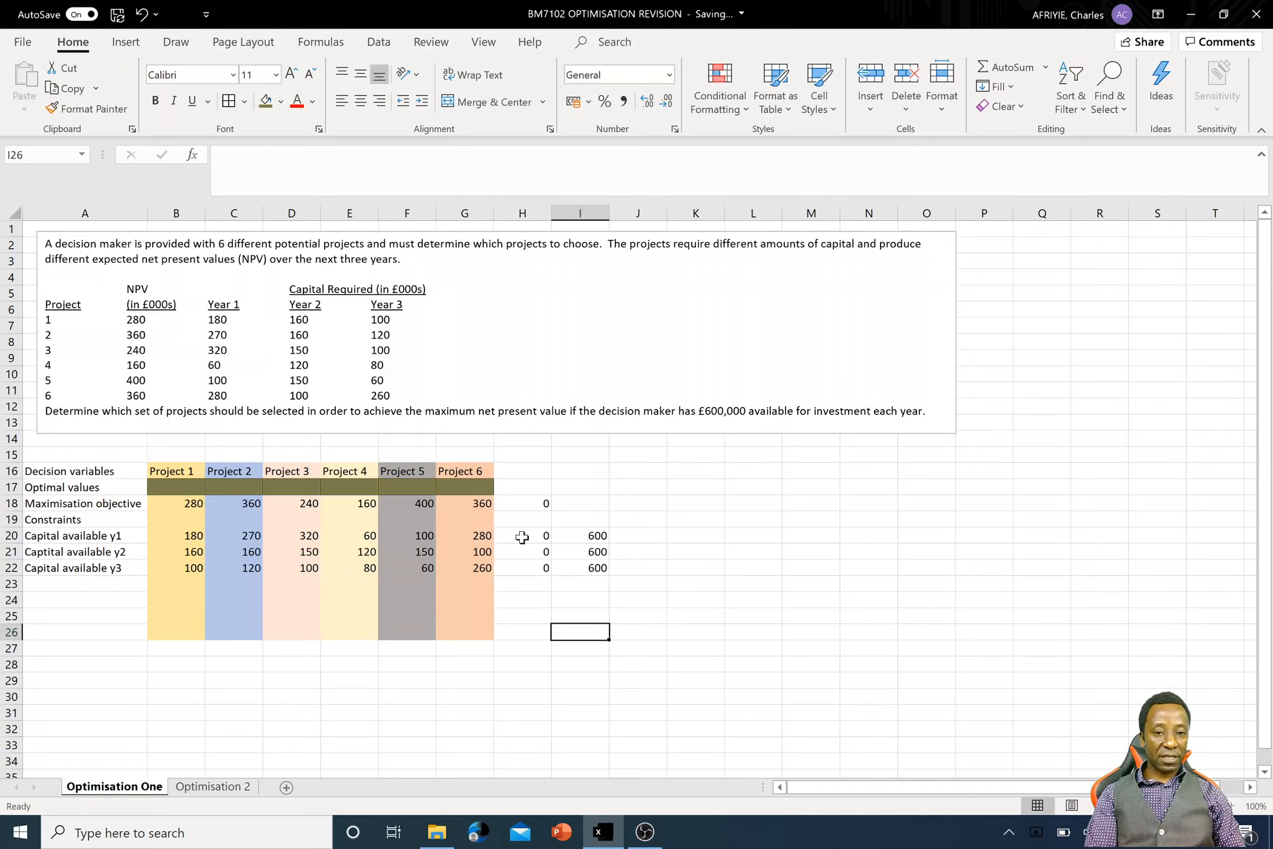
- Move the three capital limits from I20:I22 to J20:J22 and enter the heading "Maximum constraint" in J19
drag(593, 535, 622, 567)
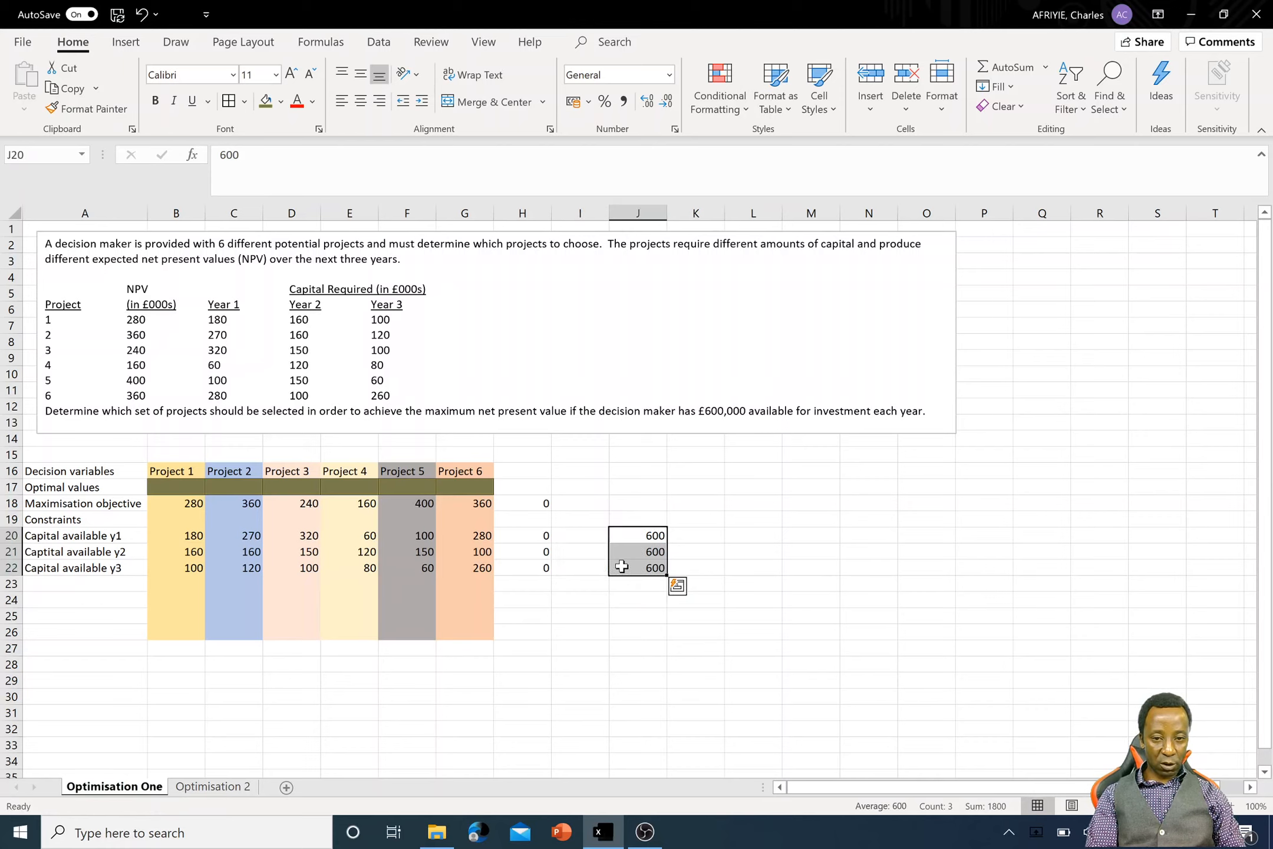
click(636, 516)
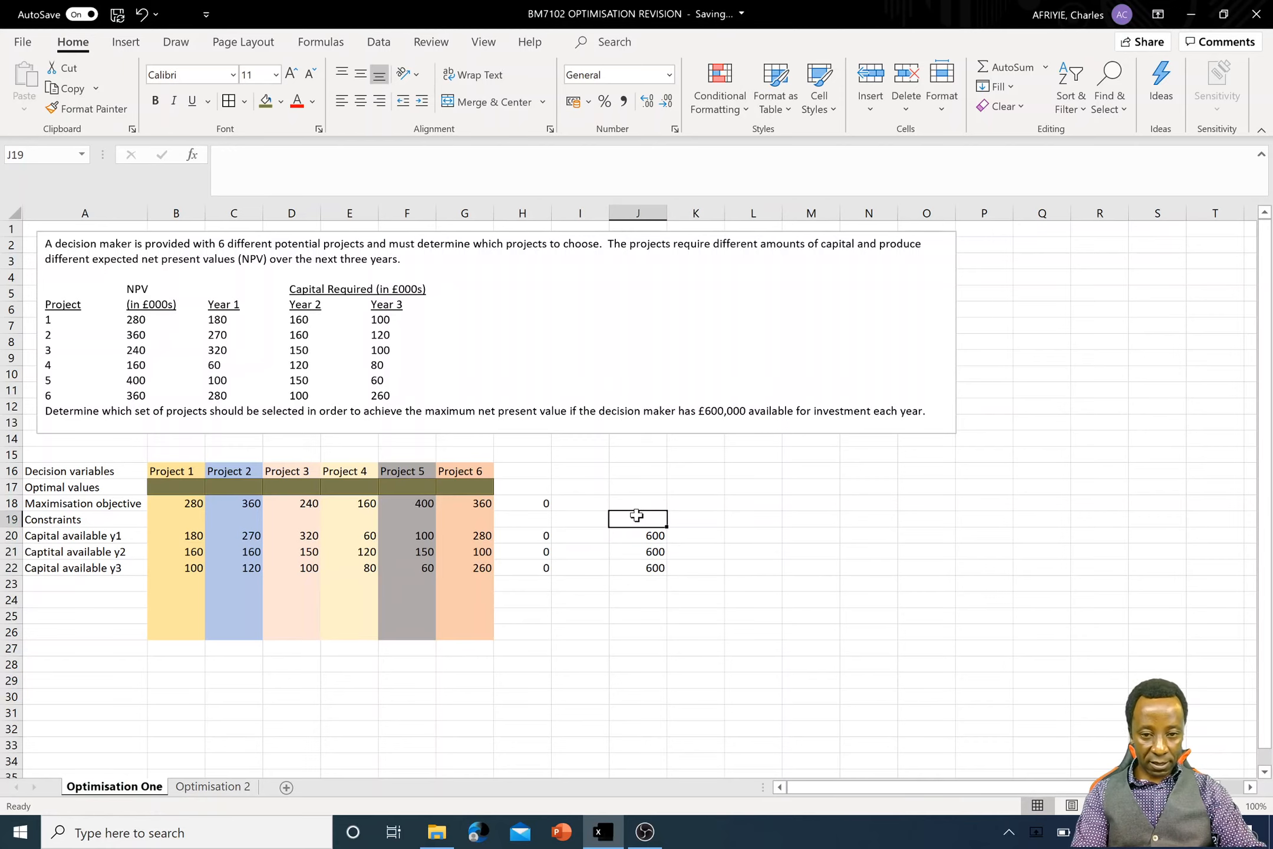
text(Maximu)
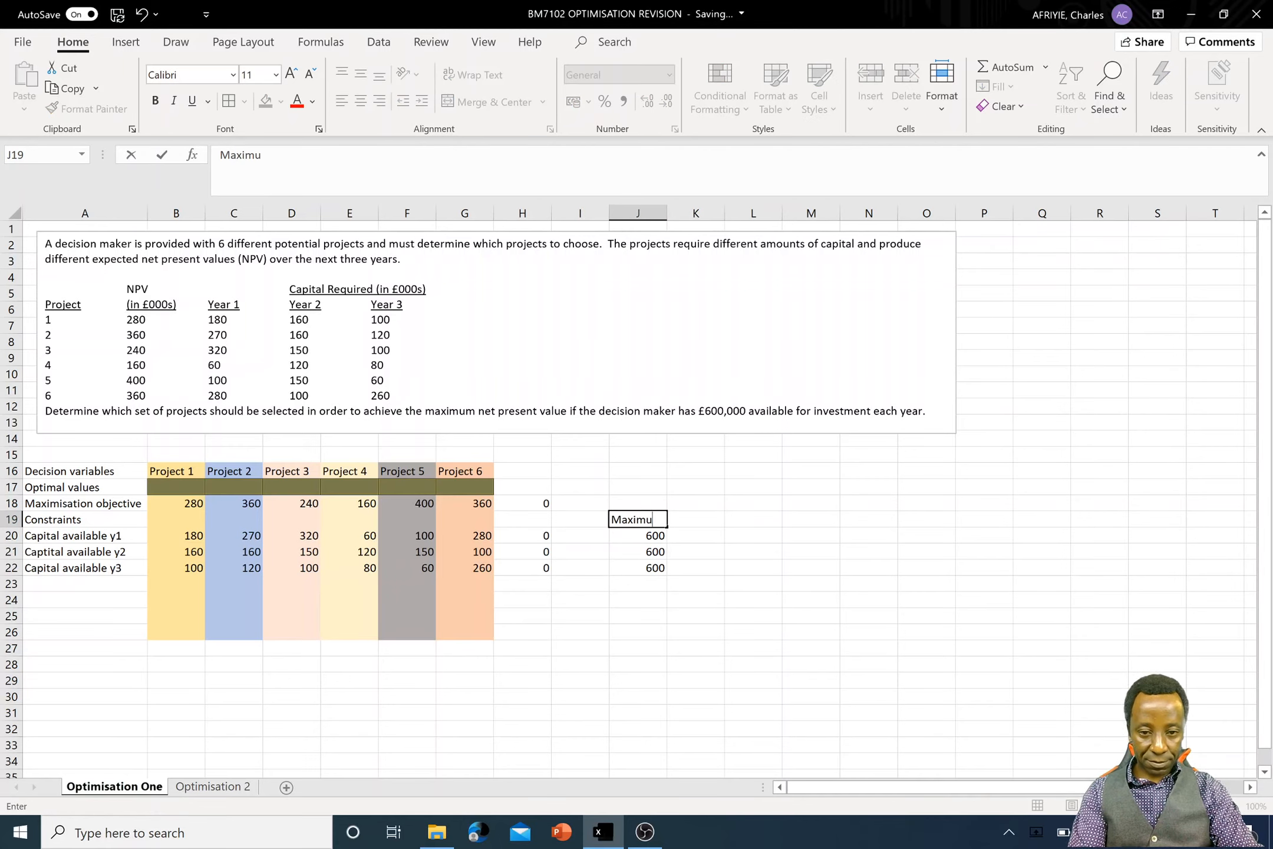
text(m constraint)
key(Return)
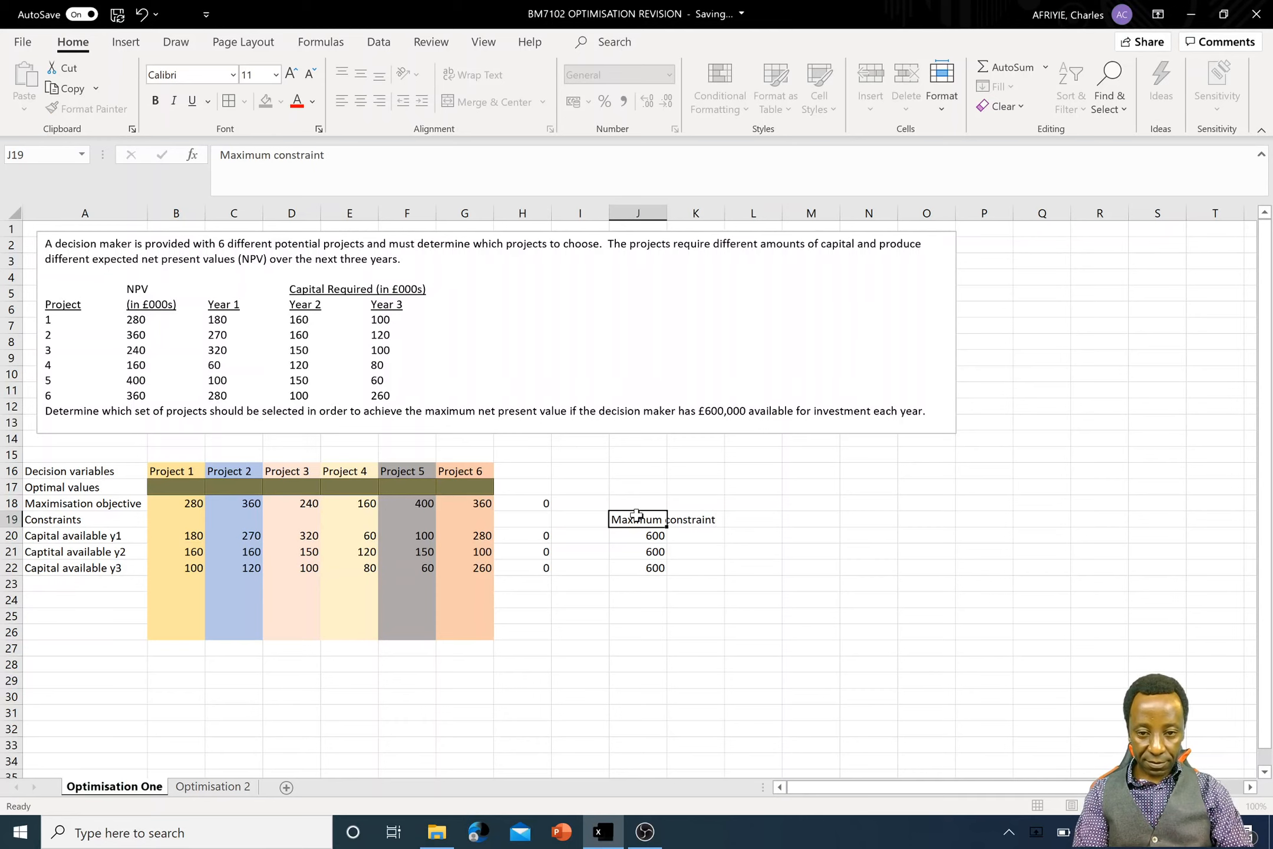
- Enter the sign "<-" in cells I20, I21 and I22 between the capital totals and their limits
click(589, 533)
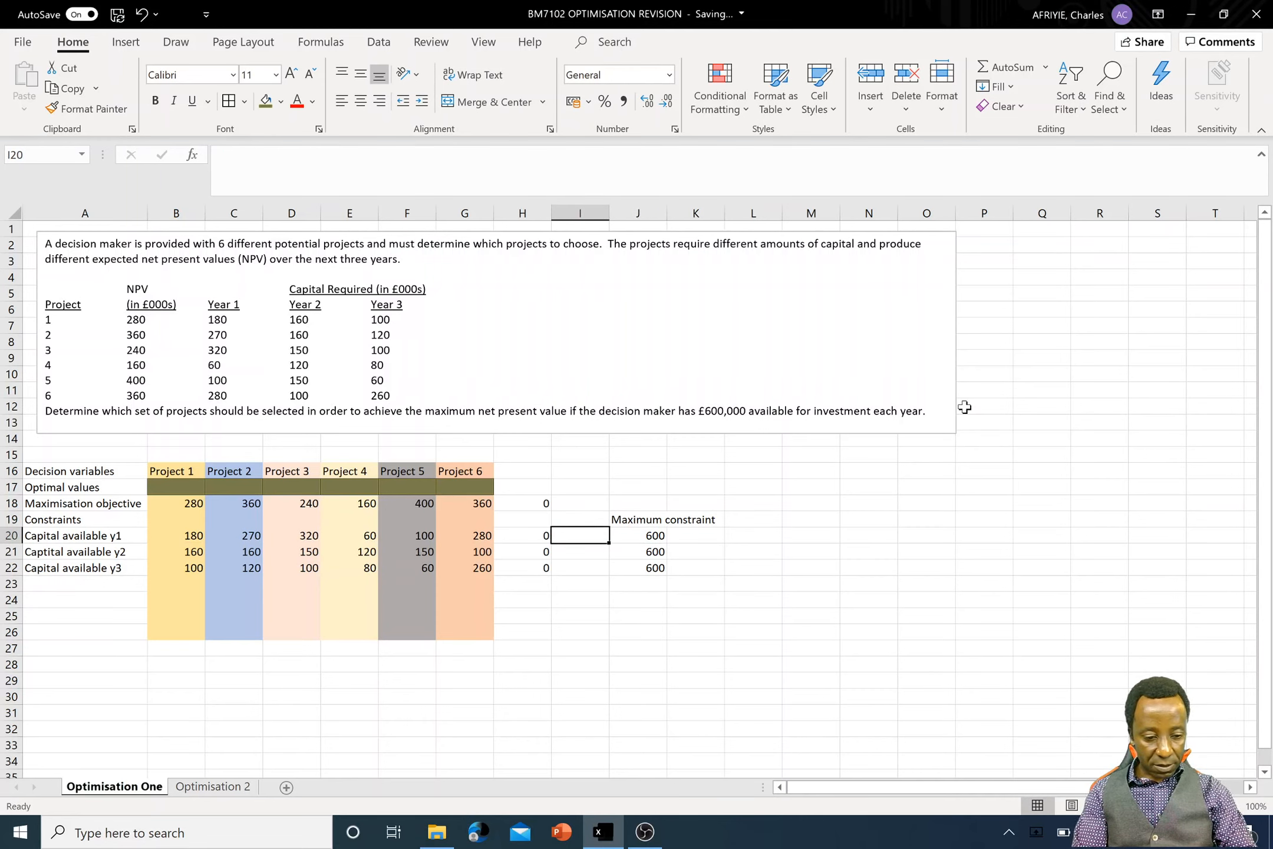
text(<-)
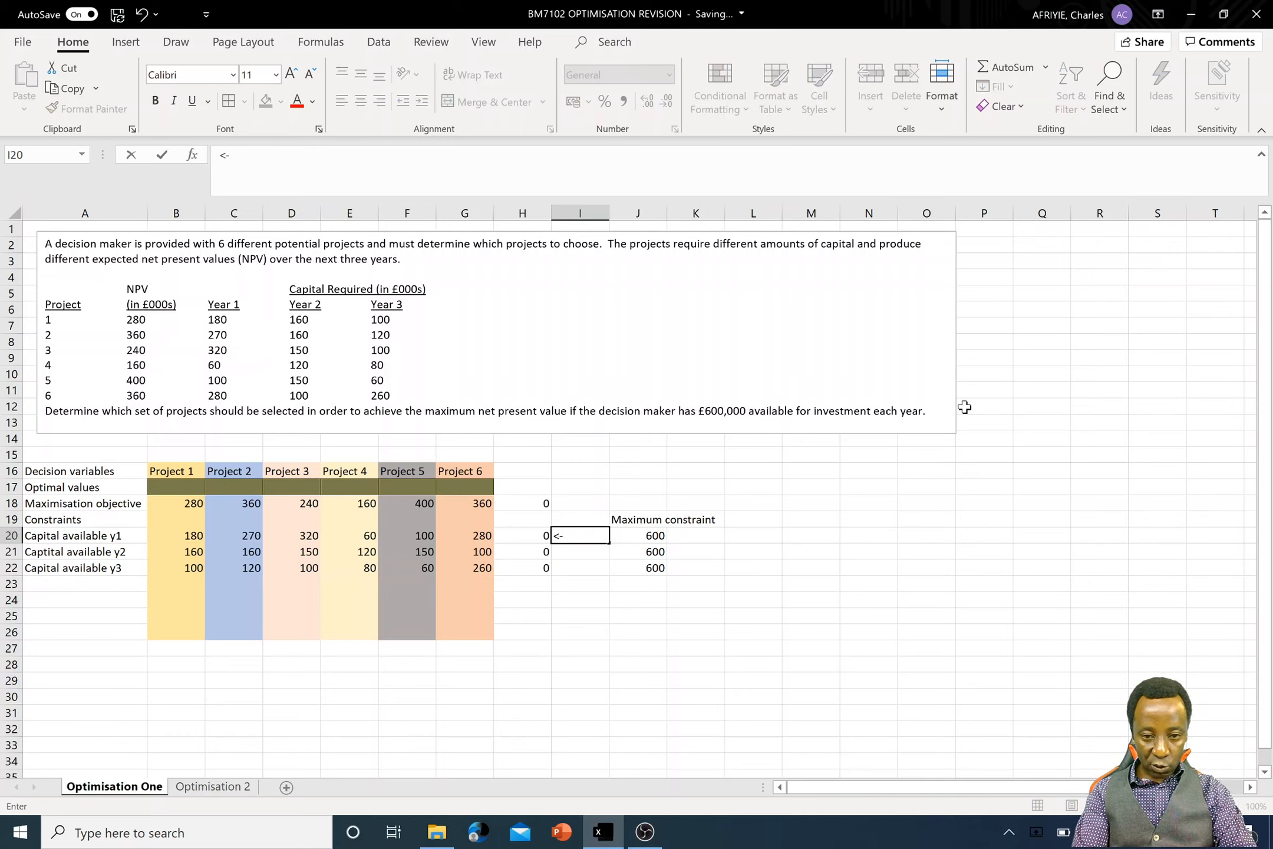
key(Return)
text(<-)
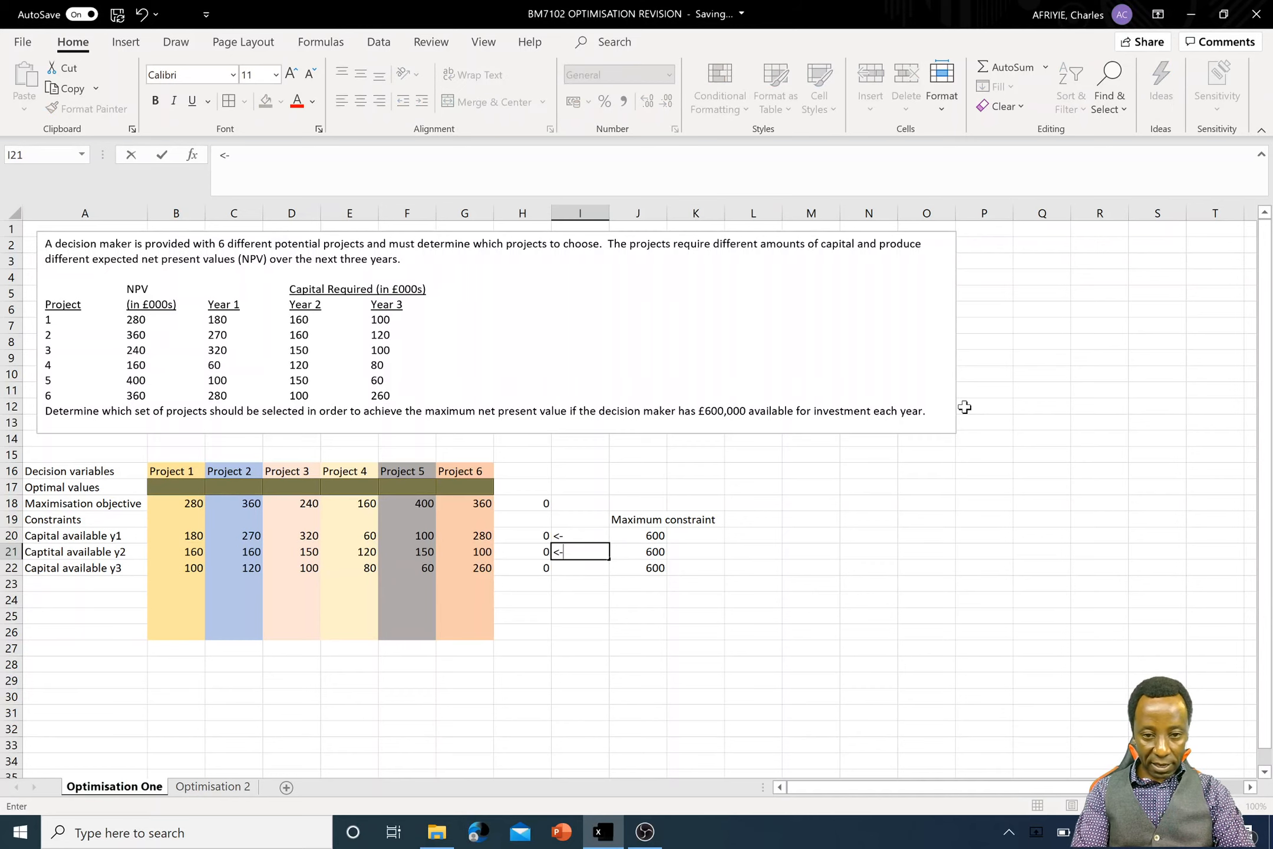
key(Return)
text(<-)
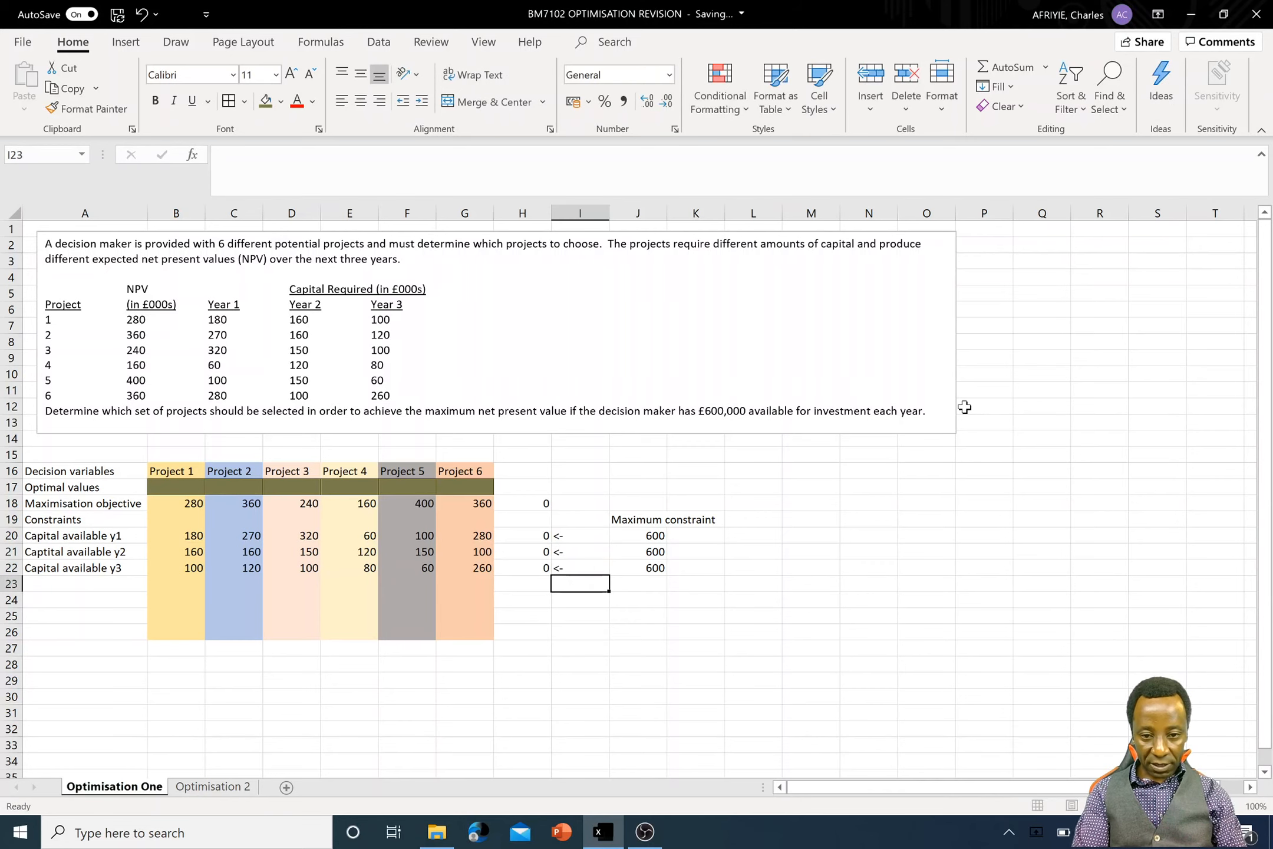
key(Return)
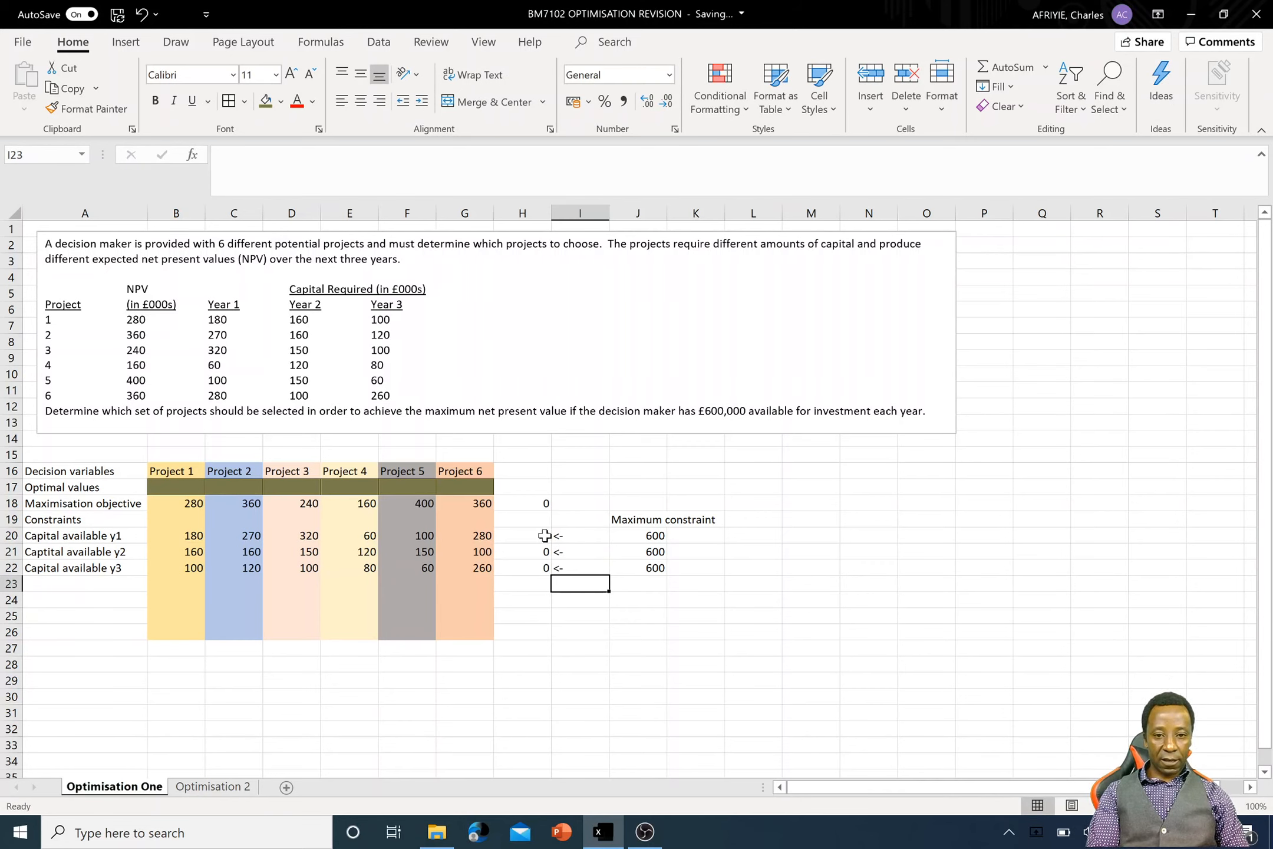
- Shade the constraint totals H20:H22 and the objective cell H18 with the same olive fill as the Optimal values row
drag(543, 533, 554, 580)
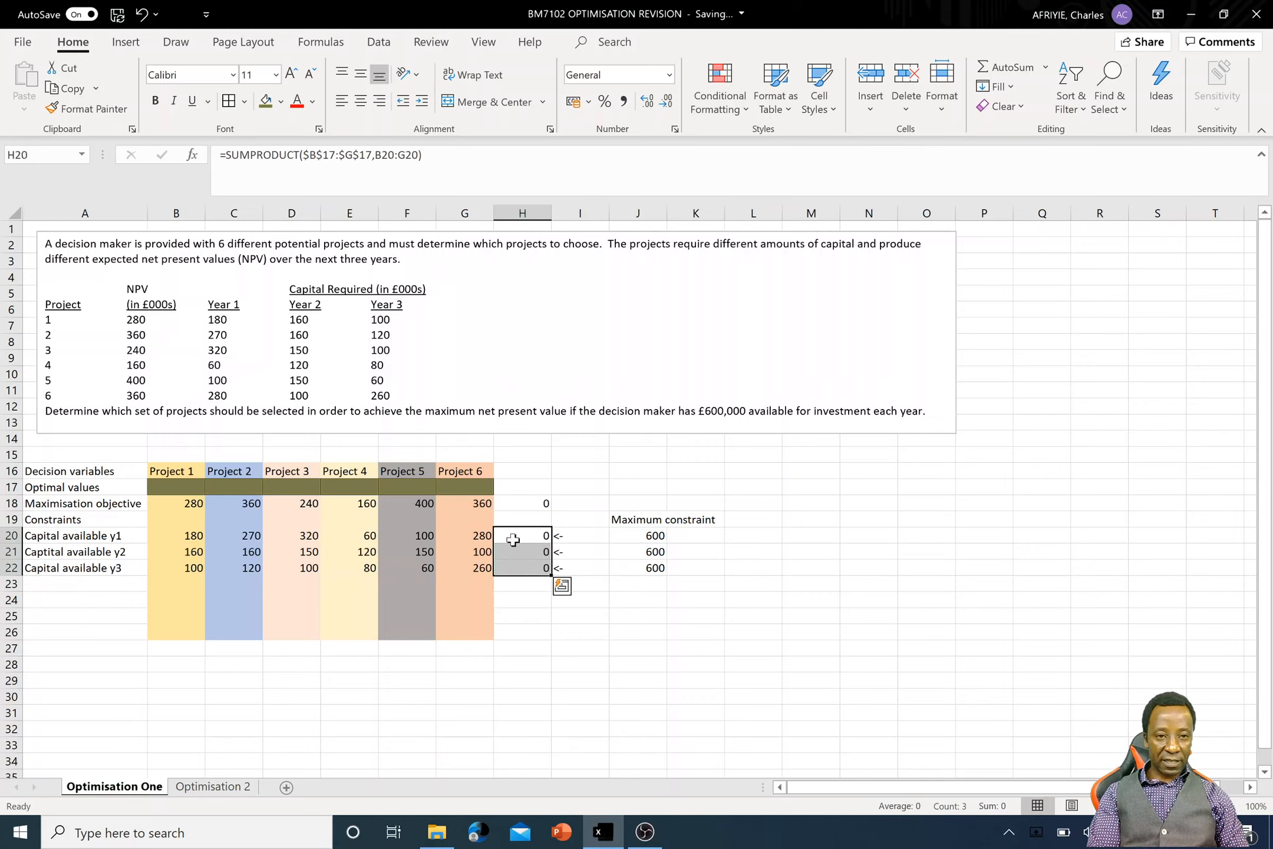
click(266, 101)
click(541, 502)
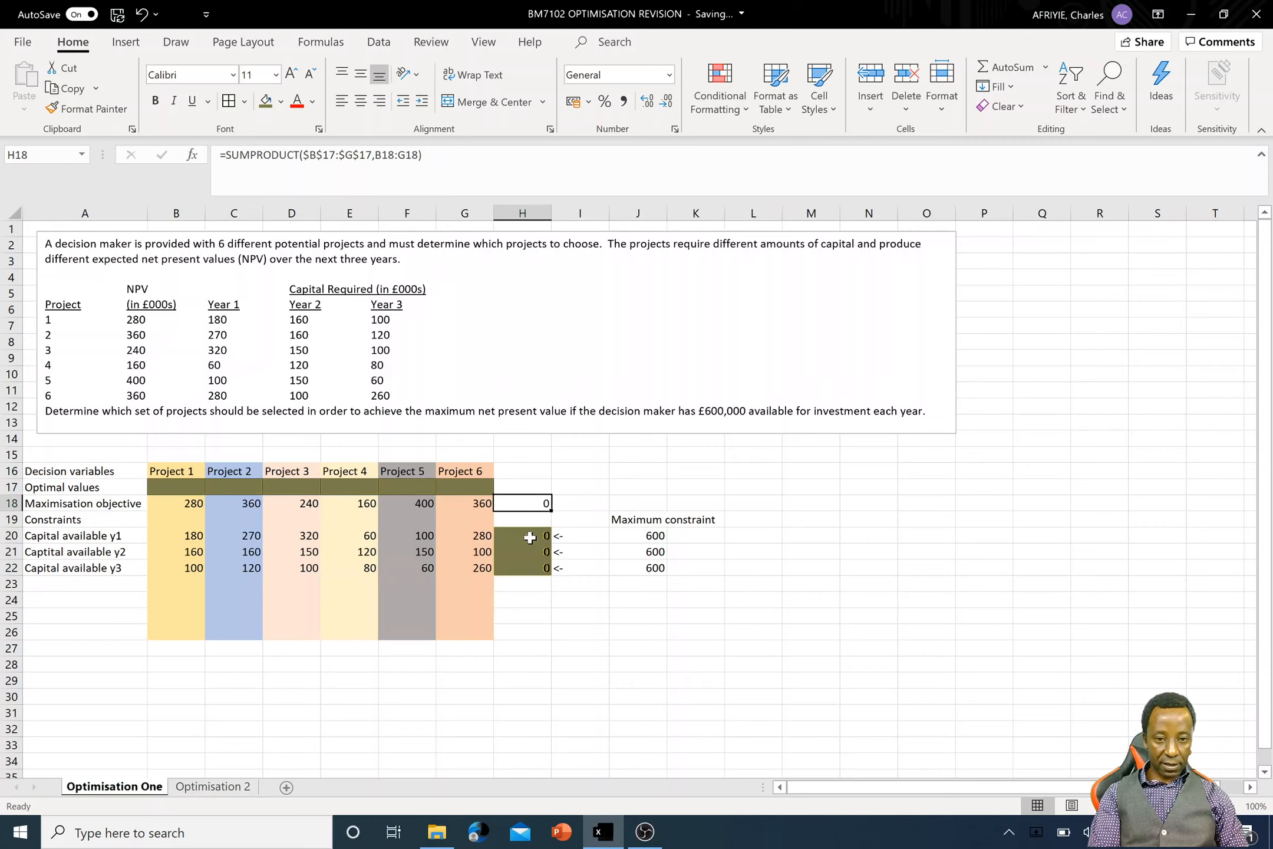
click(266, 102)
click(532, 536)
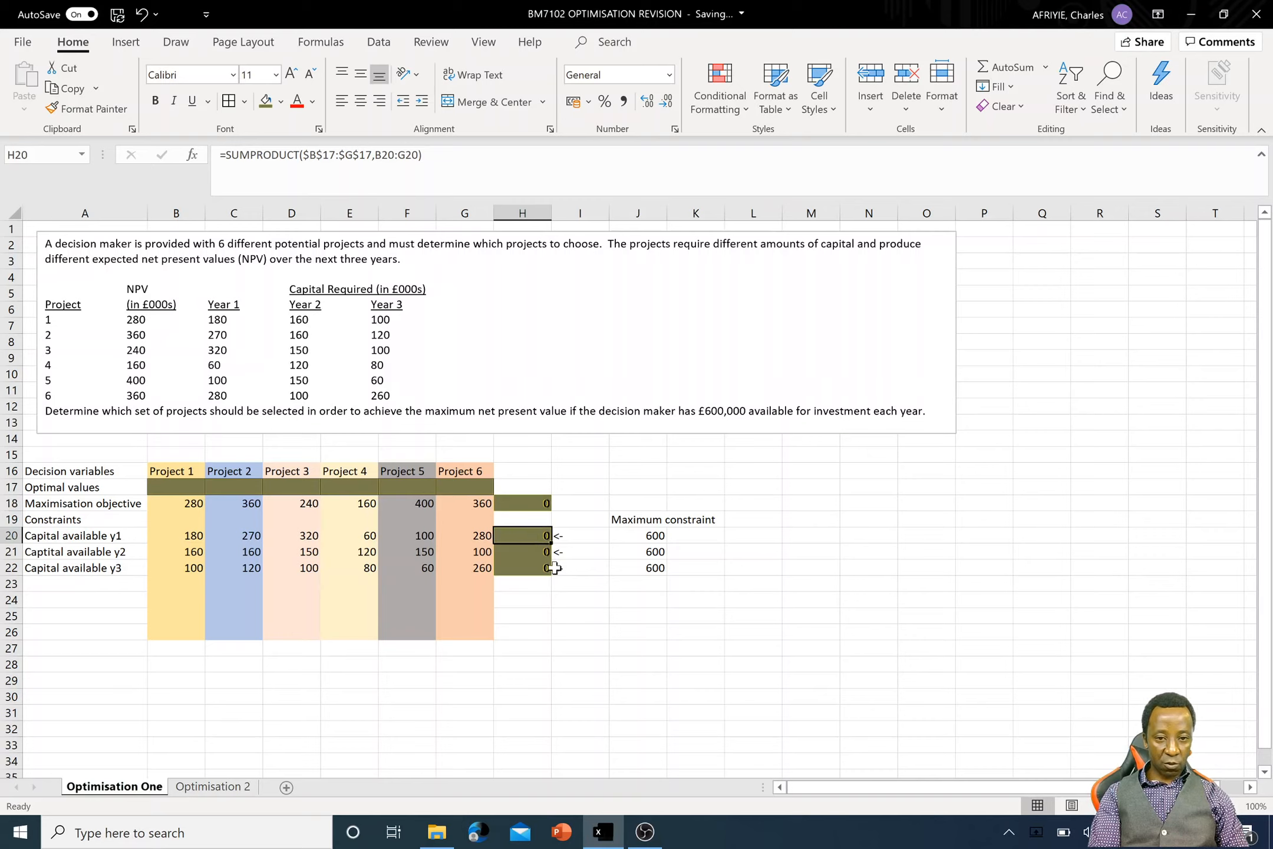
click(538, 582)
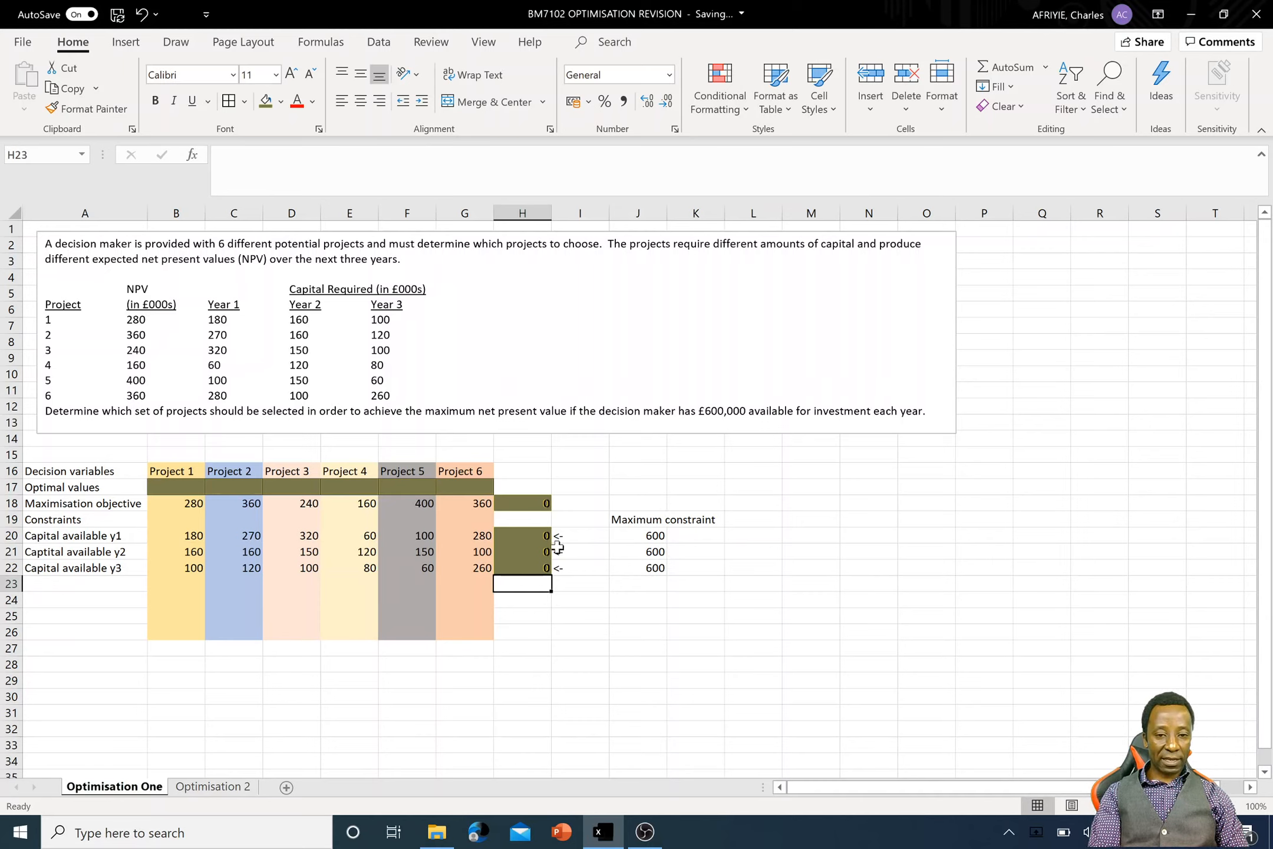
- Examine the SUMPRODUCT formulas in H20 and H18 and the constraint signs in I20:I22
click(532, 535)
double_click(532, 535)
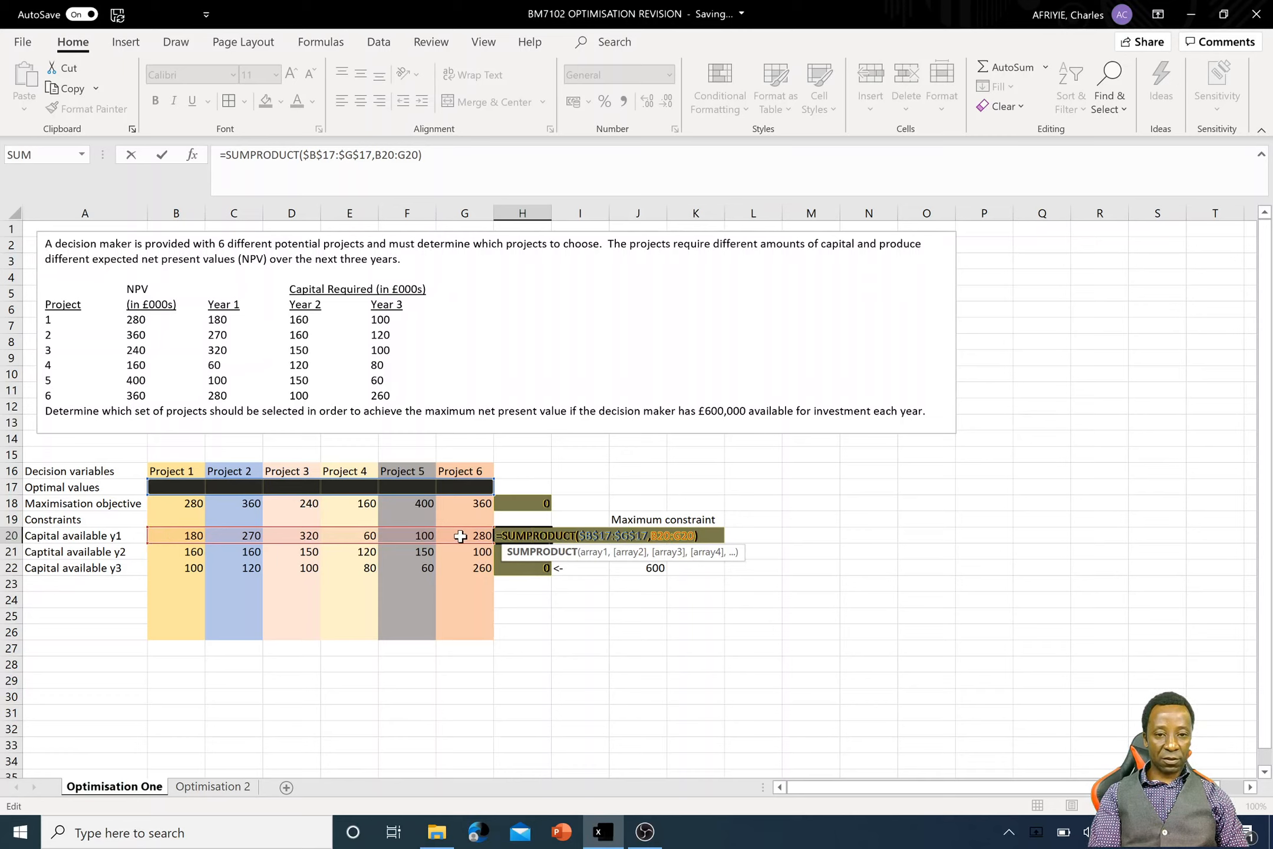
key(Return)
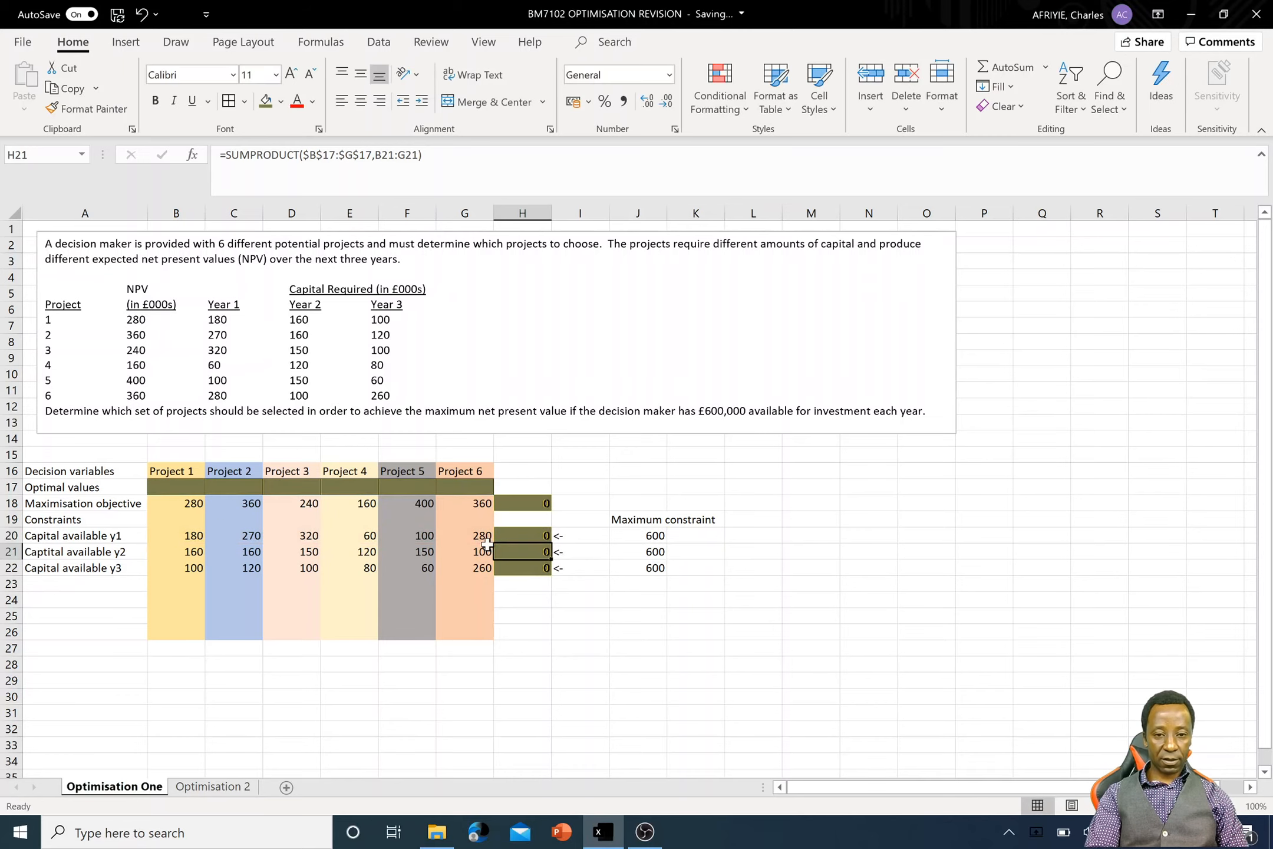
click(575, 540)
drag(574, 539, 575, 565)
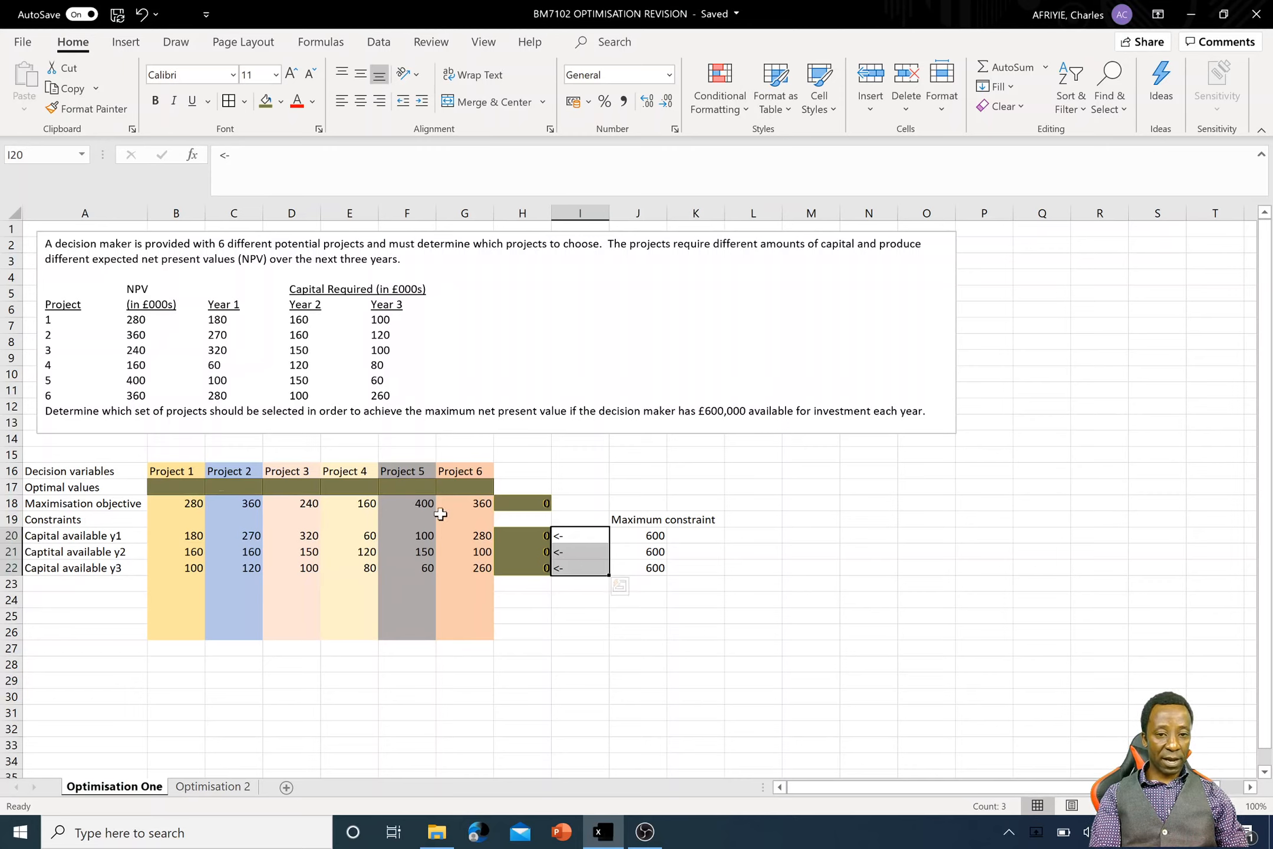
click(536, 506)
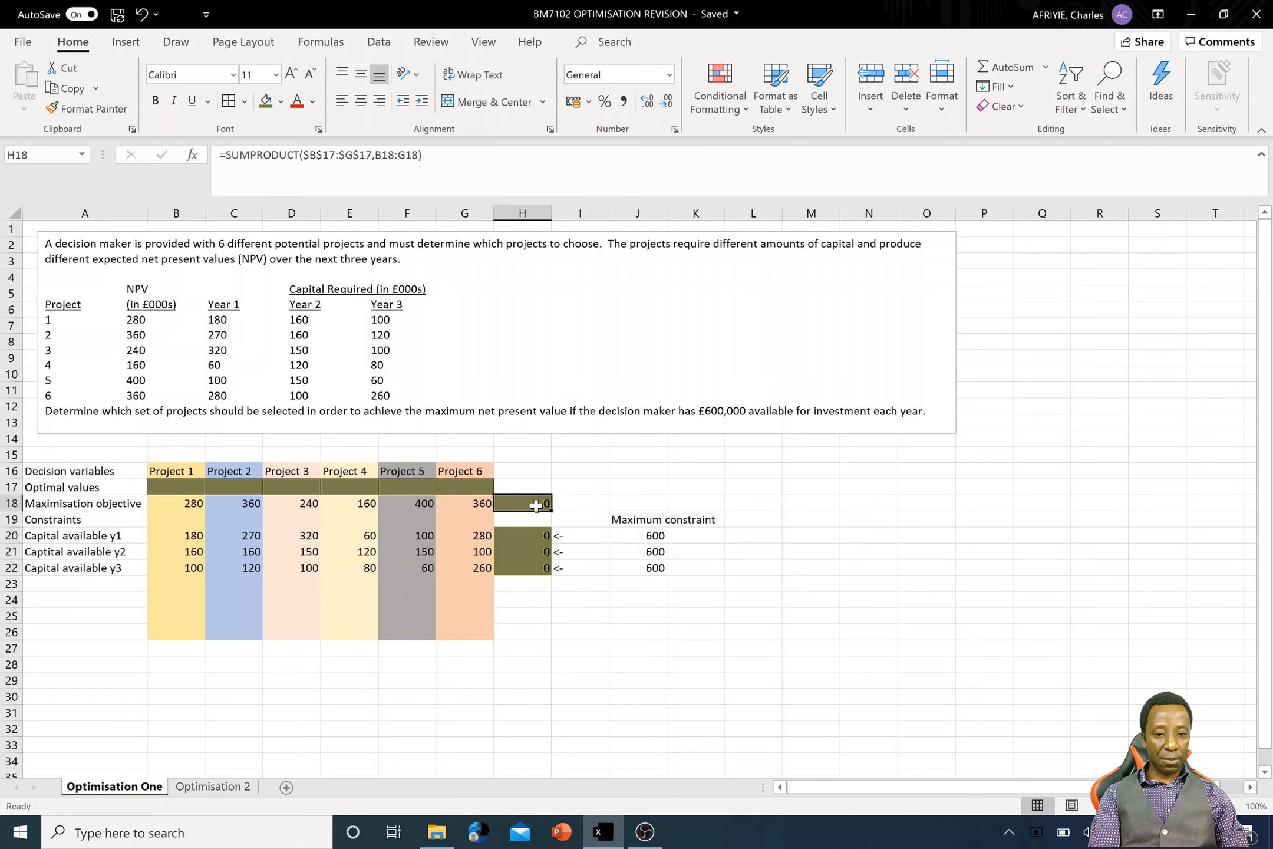
double_click(535, 505)
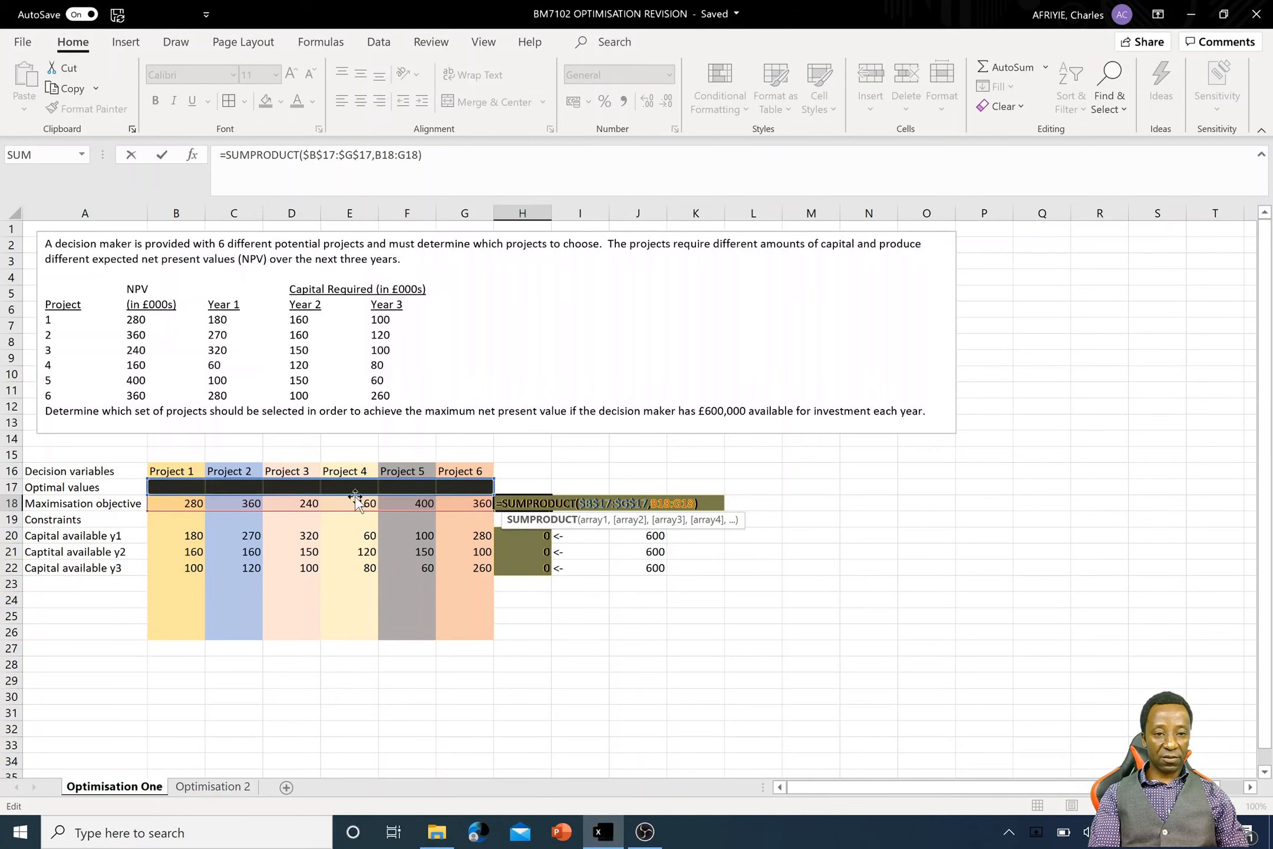
key(Return)
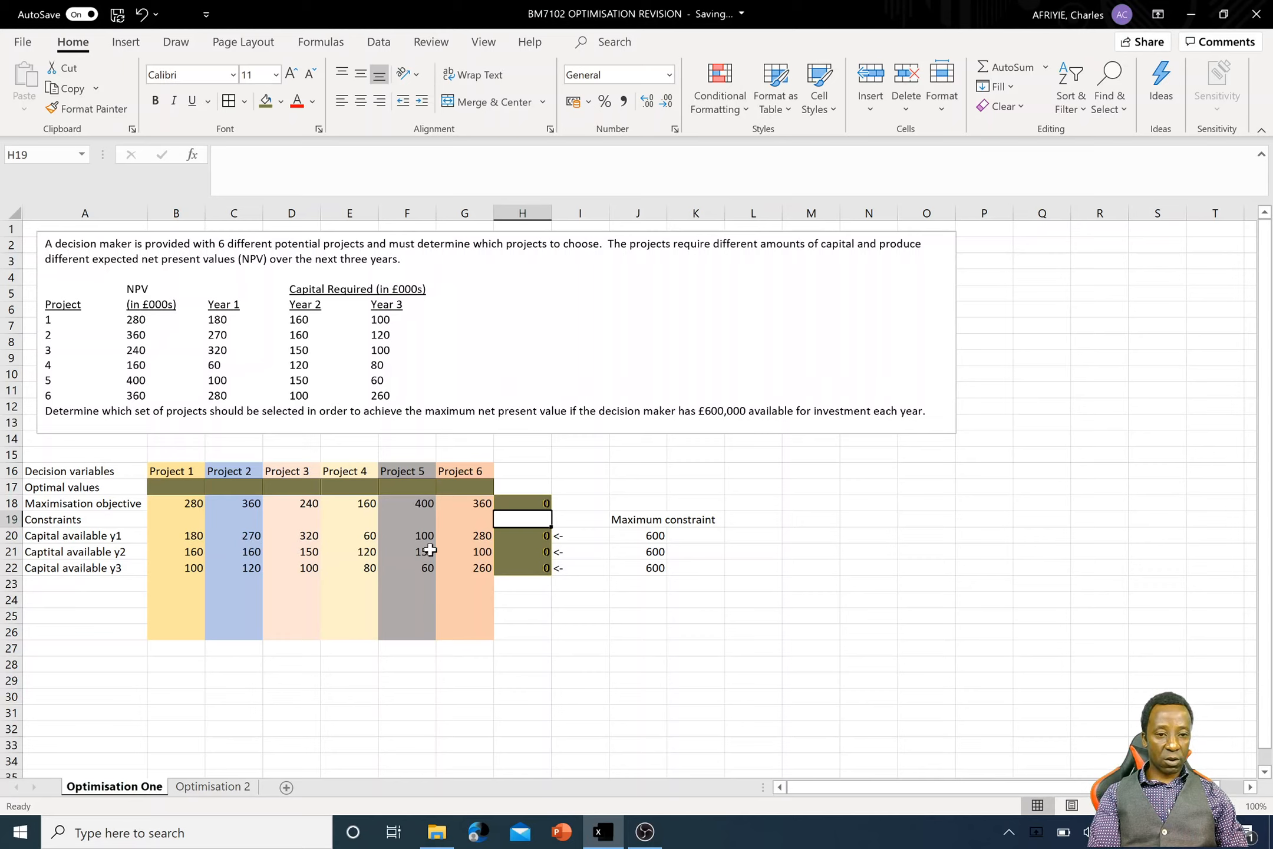
- Check the SUMPRODUCT formula in H18 and set that cell as the Solver objective
double_click(542, 504)
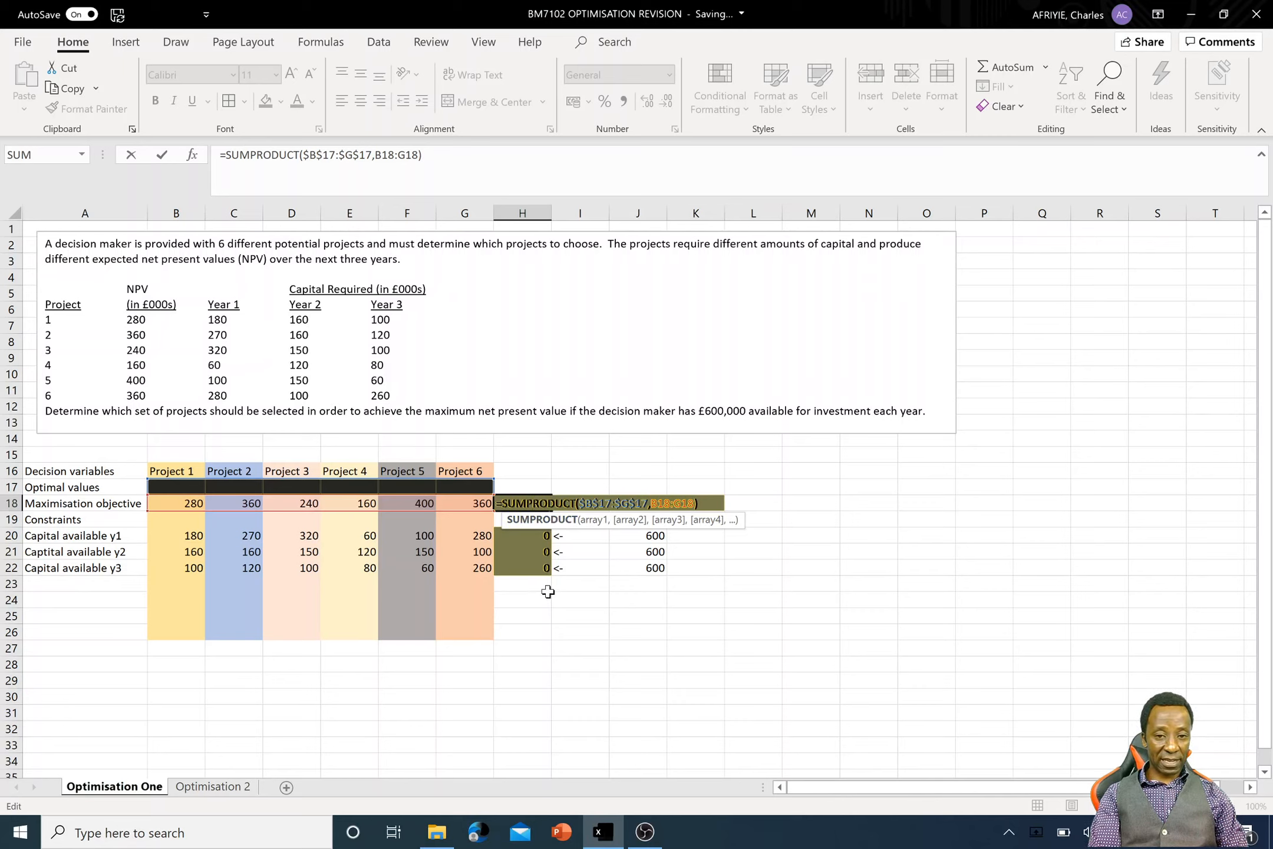
click(624, 603)
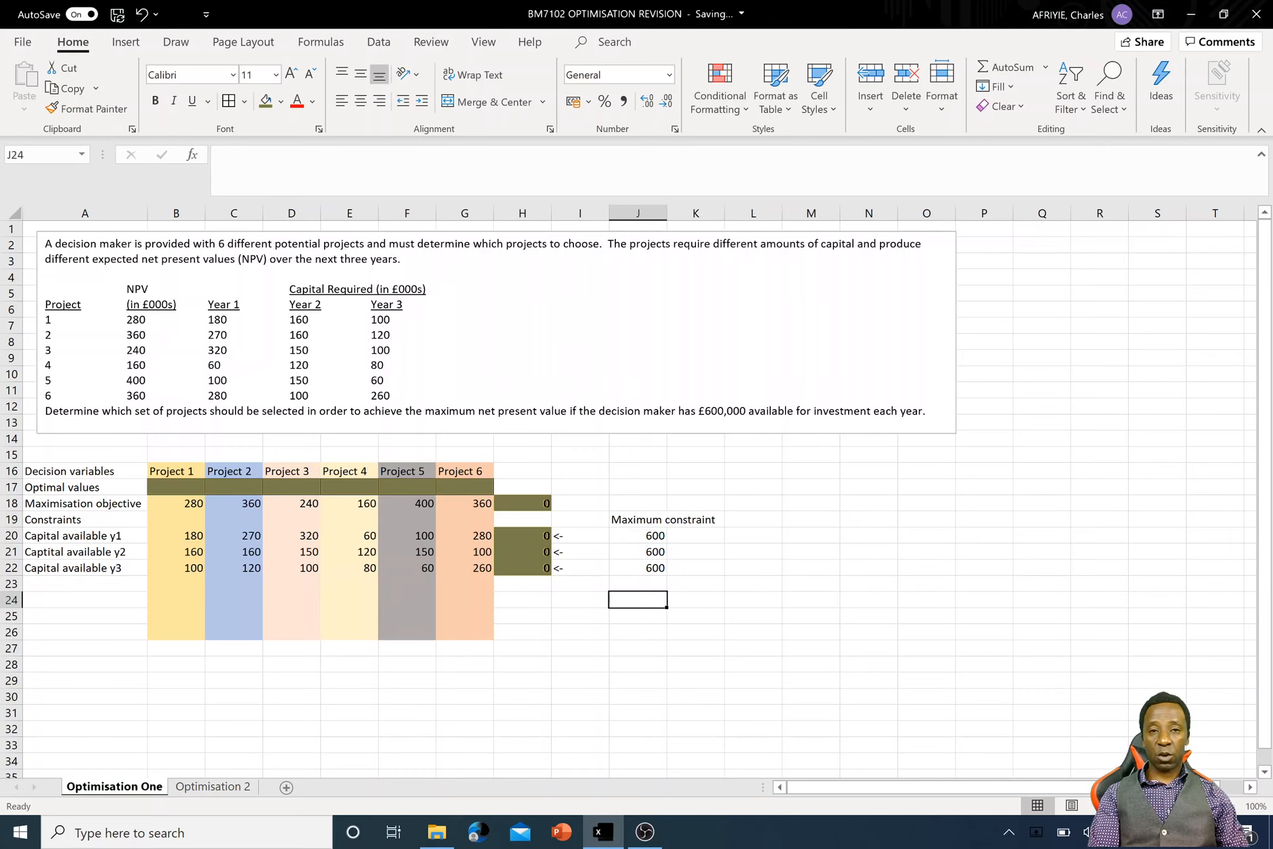
click(380, 41)
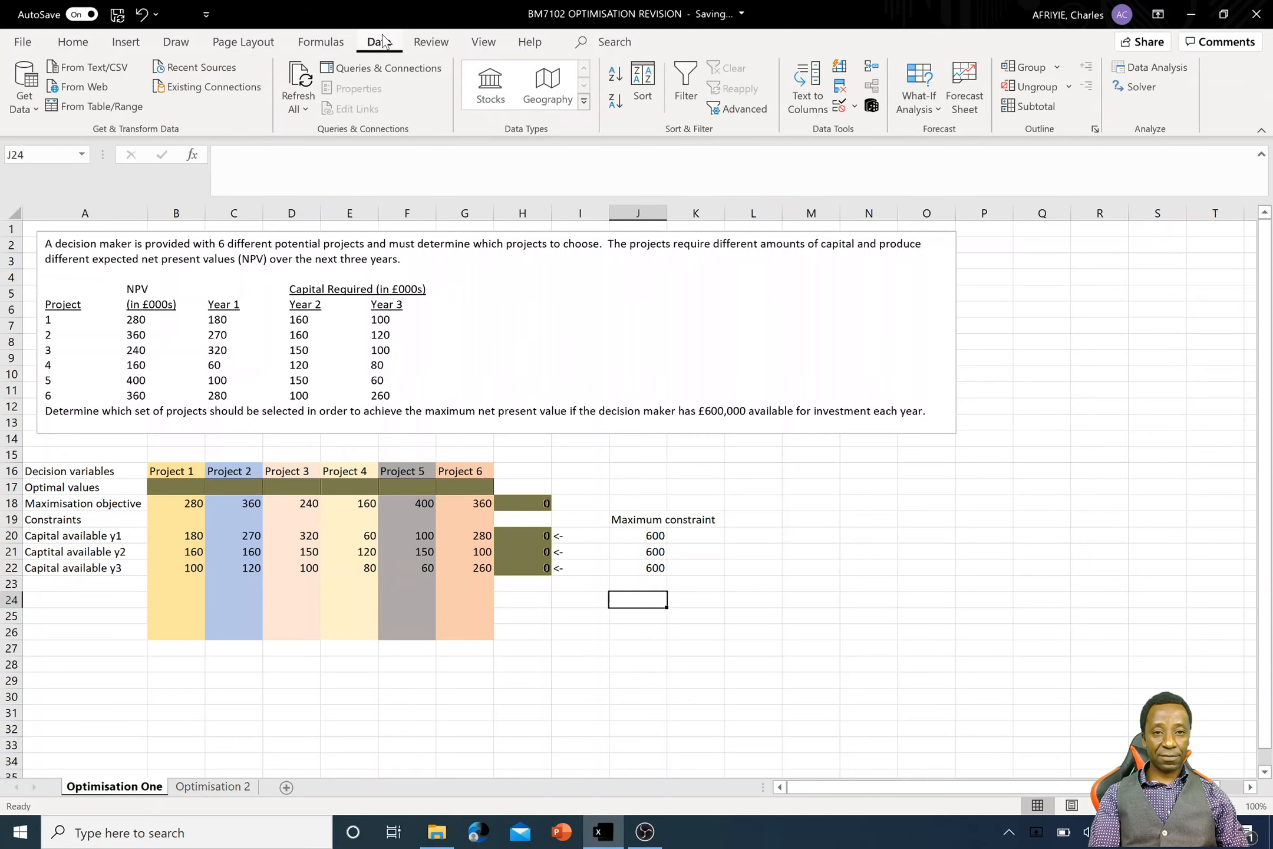
click(1151, 83)
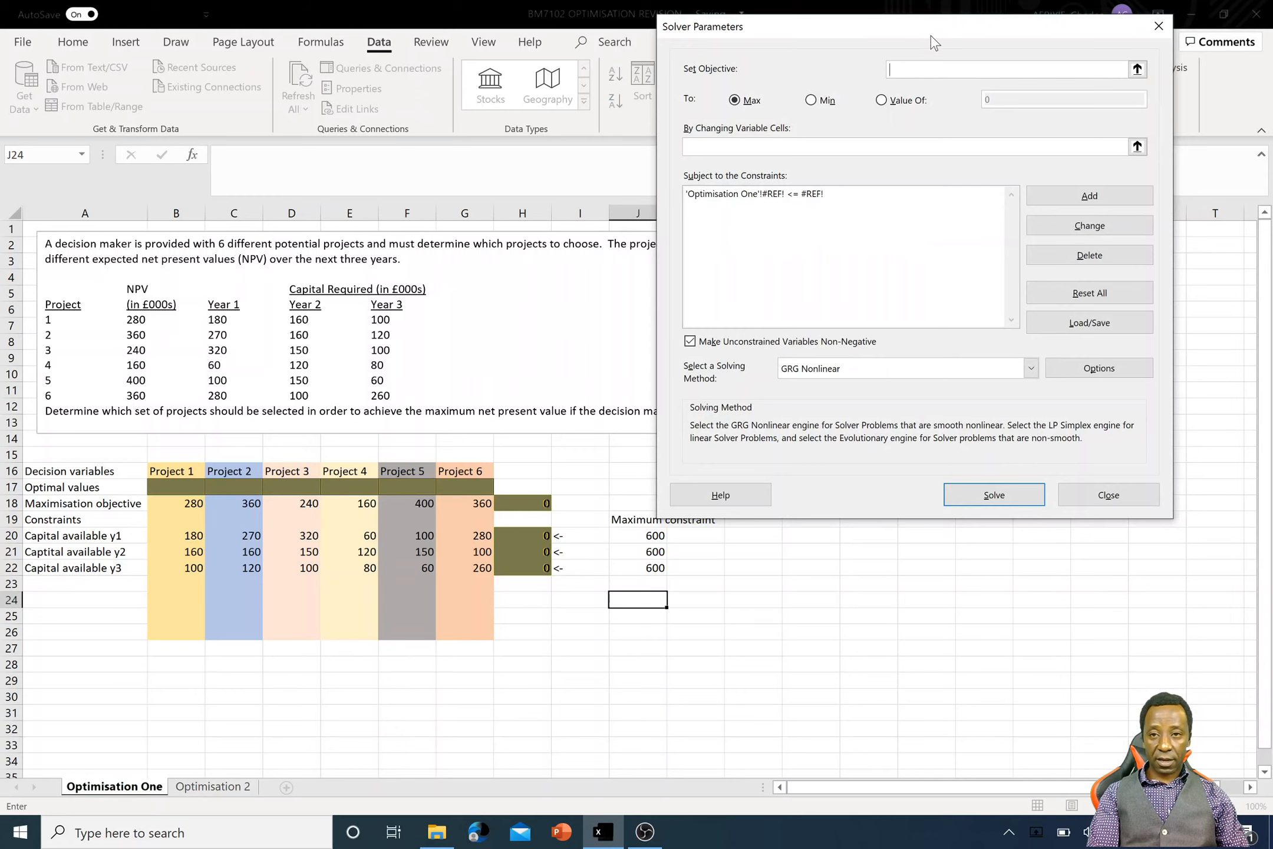
drag(931, 36, 946, 242)
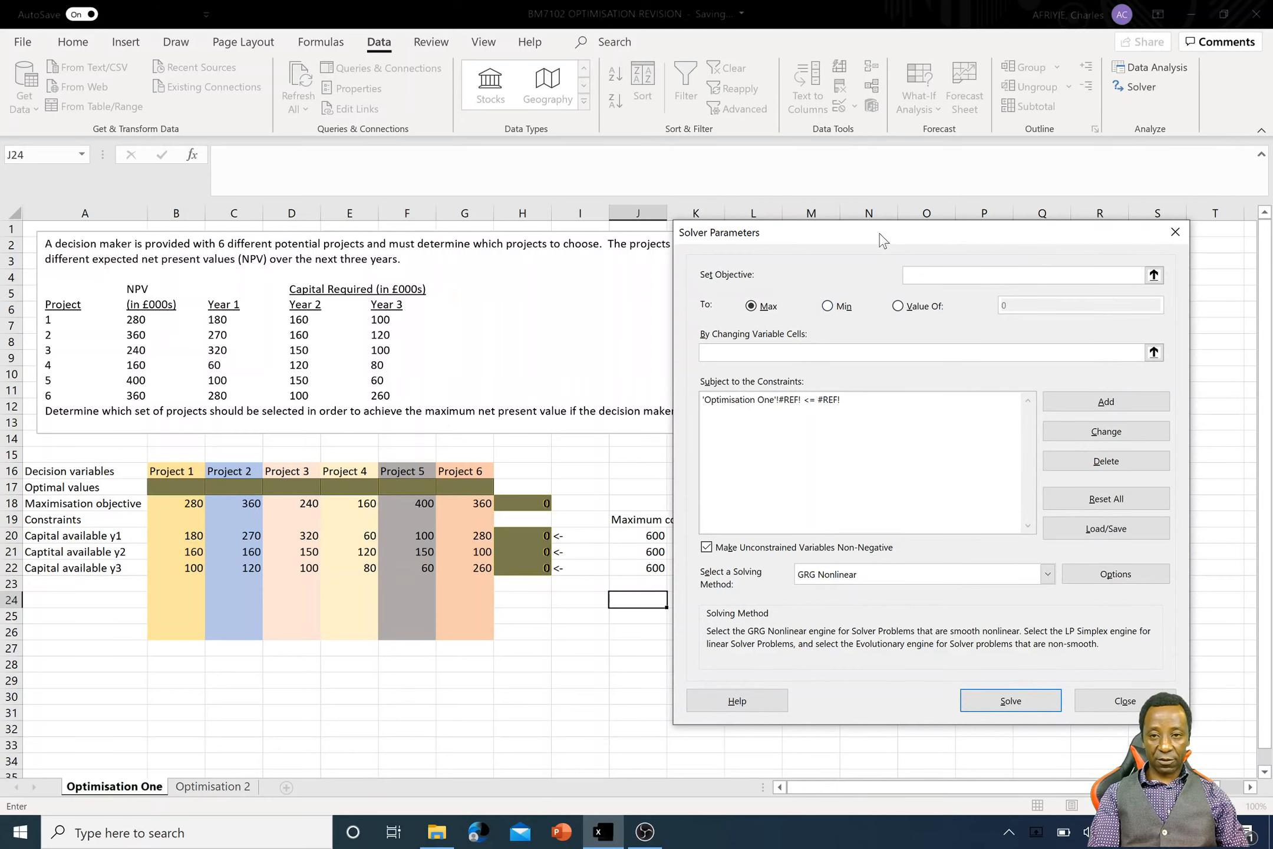
drag(879, 234, 893, 234)
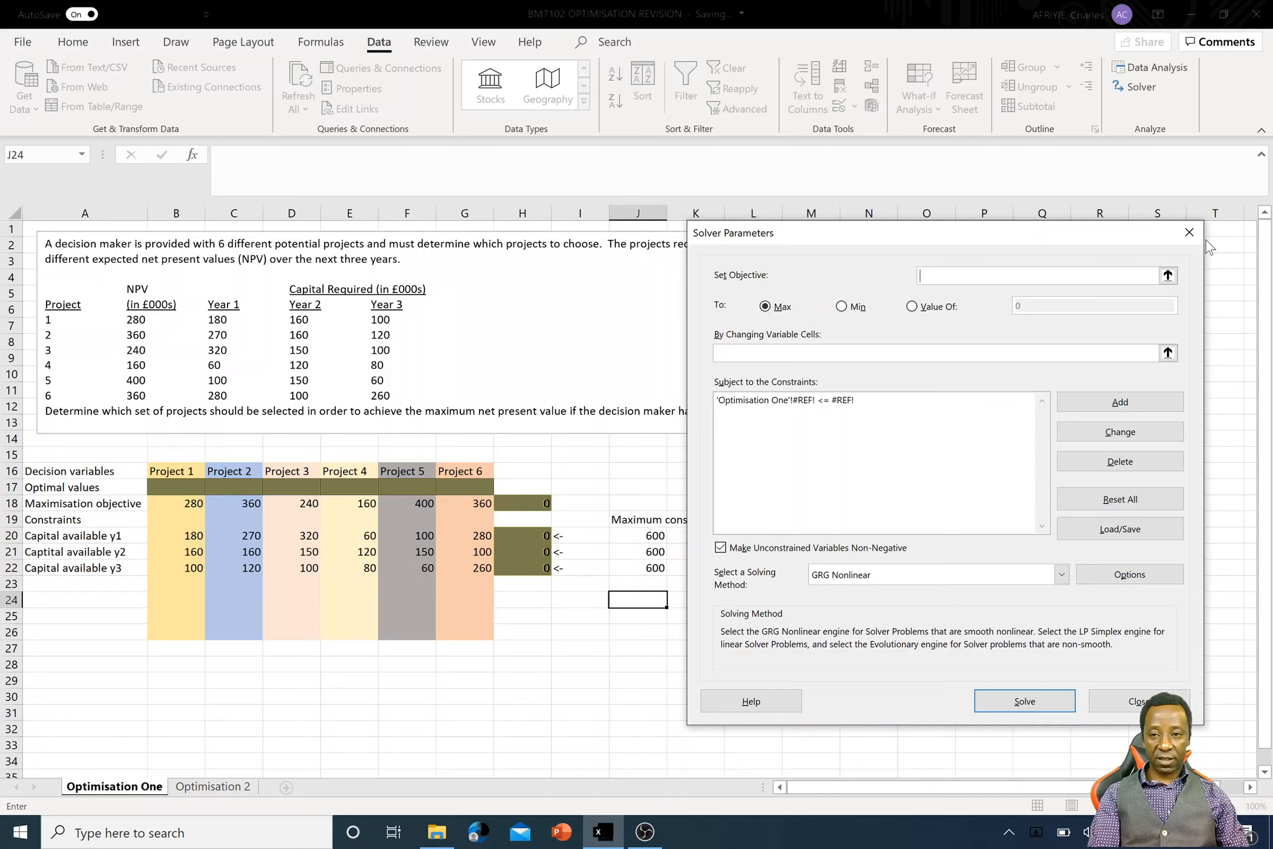
click(1167, 276)
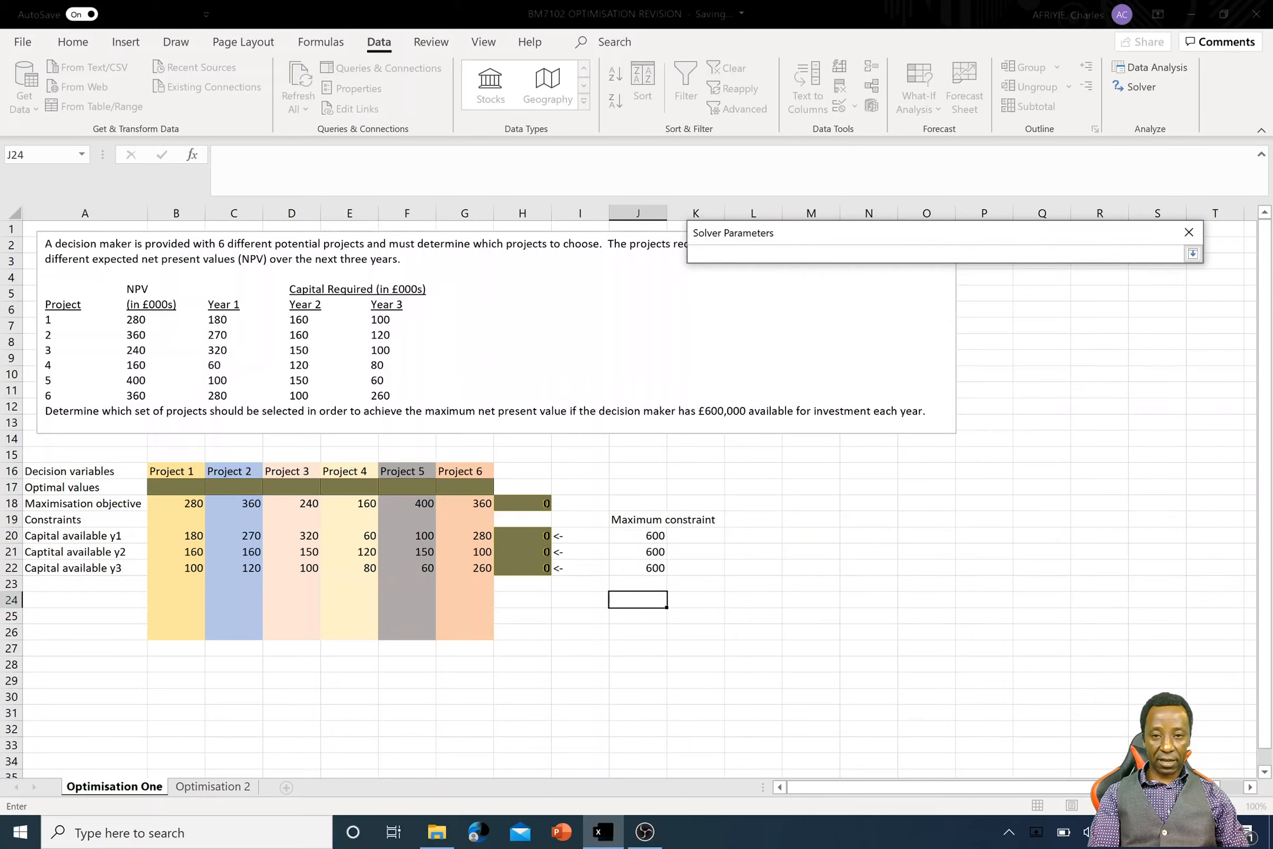
click(540, 504)
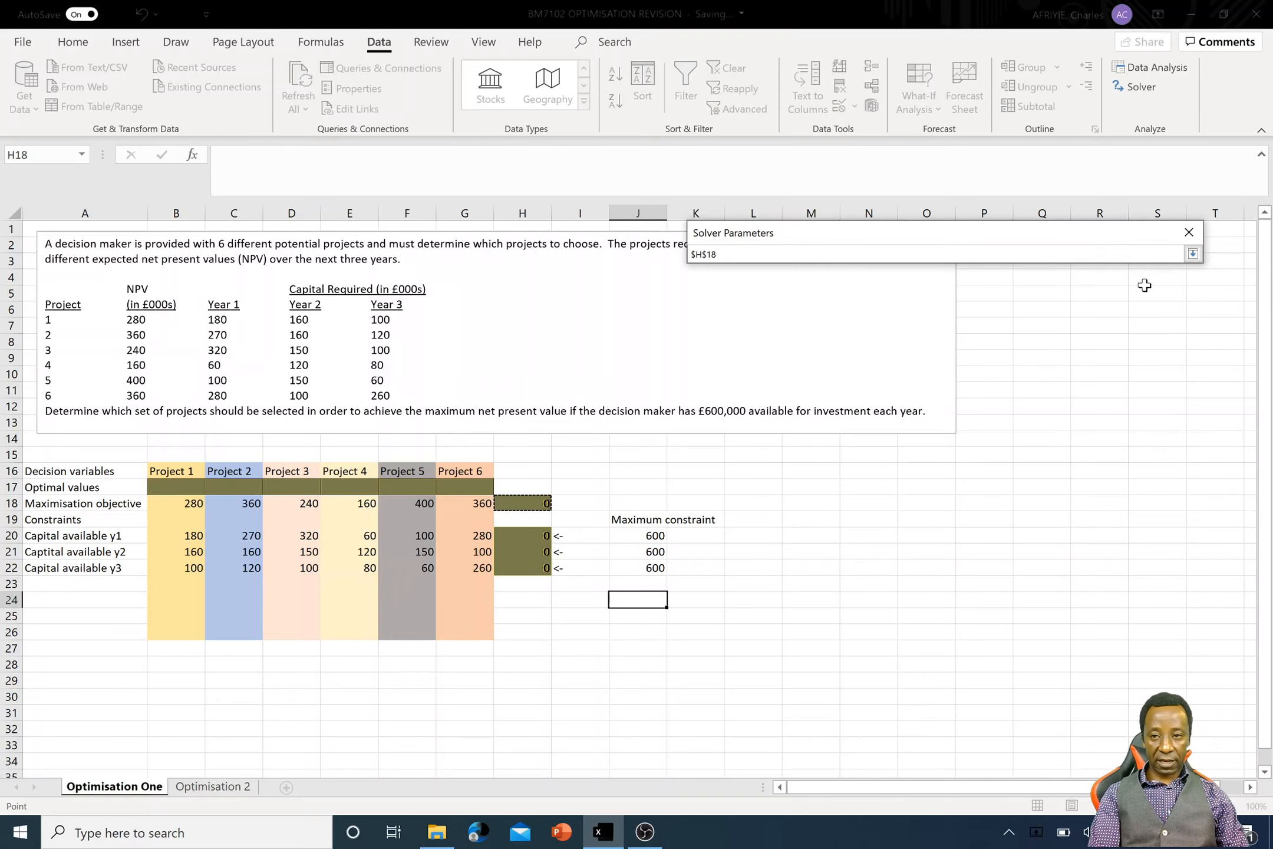
click(1192, 254)
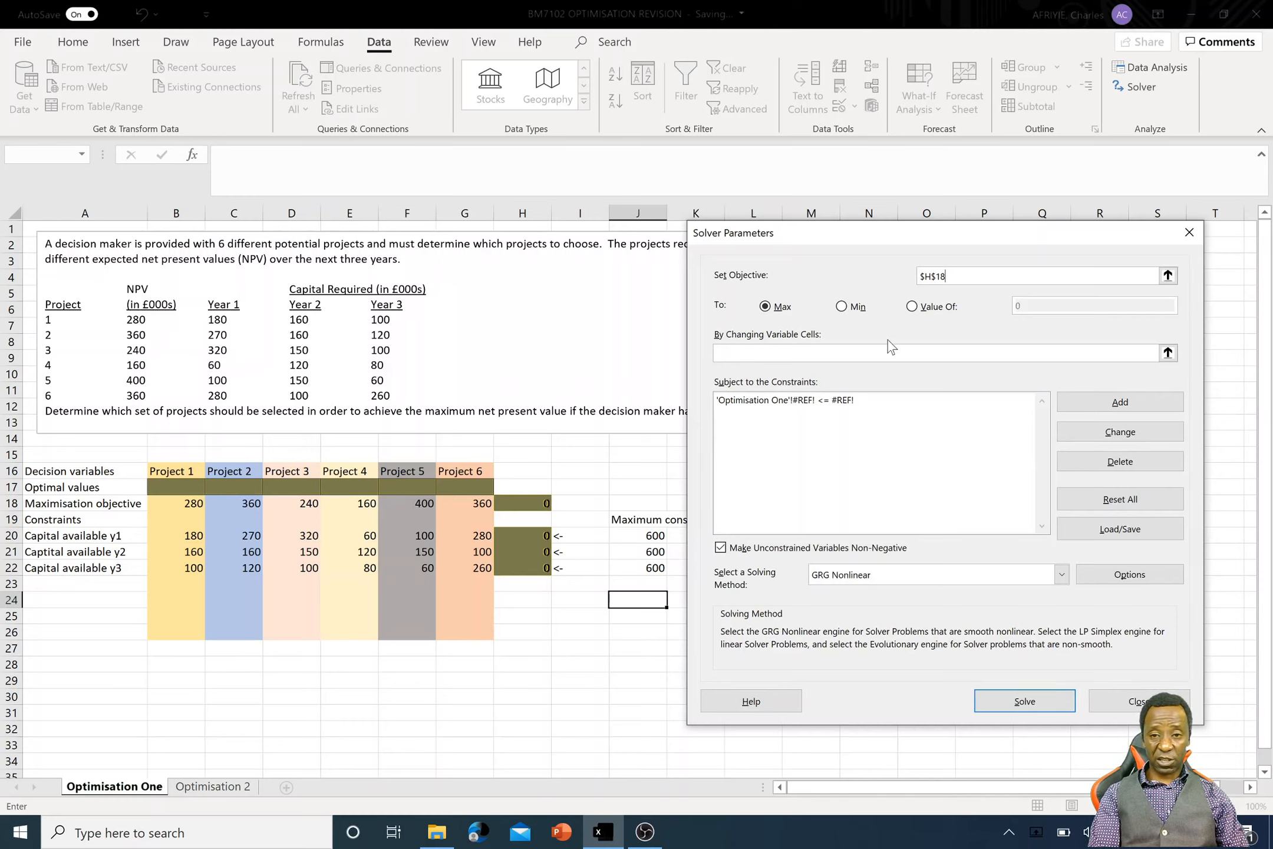
- Set the Solver's changing variable cells to the Optimal values range B17:G17
click(1012, 353)
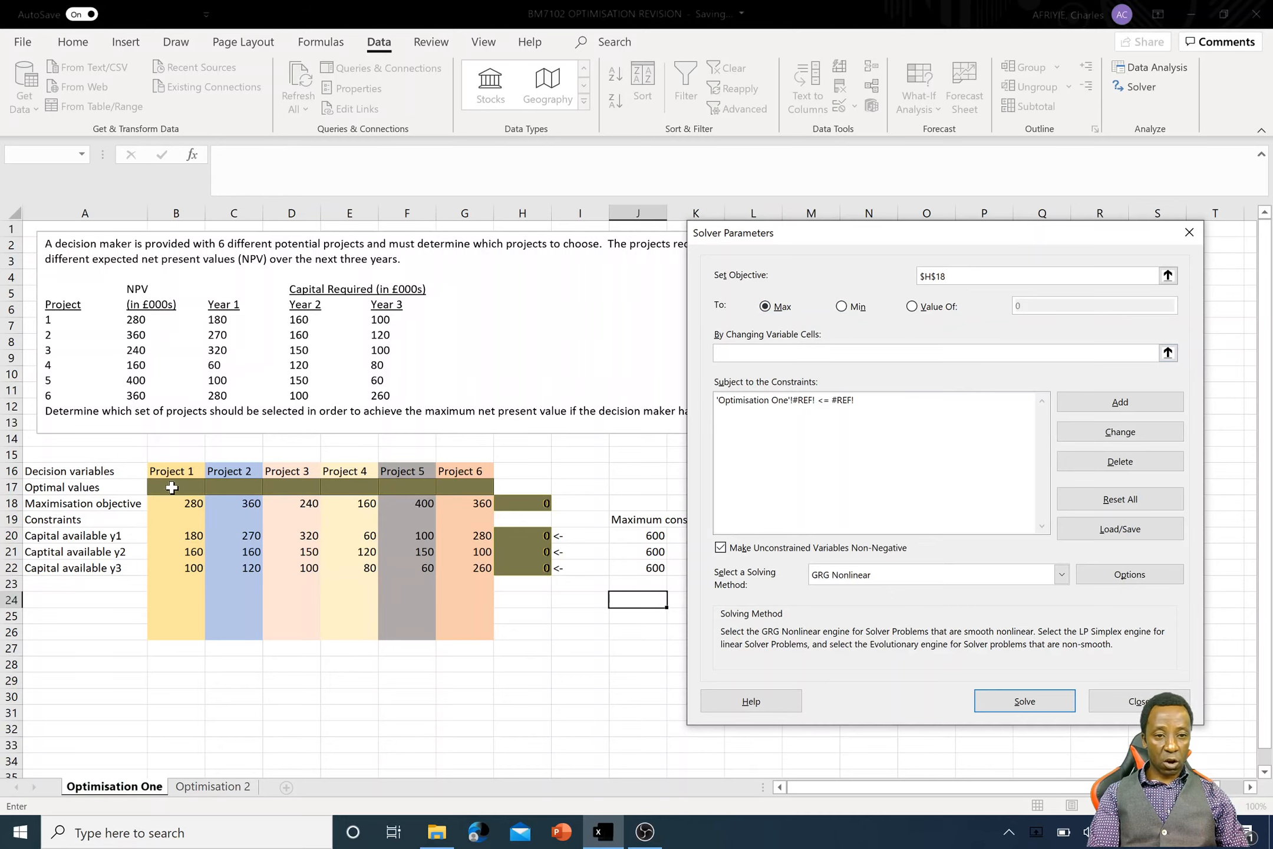
drag(177, 487, 452, 487)
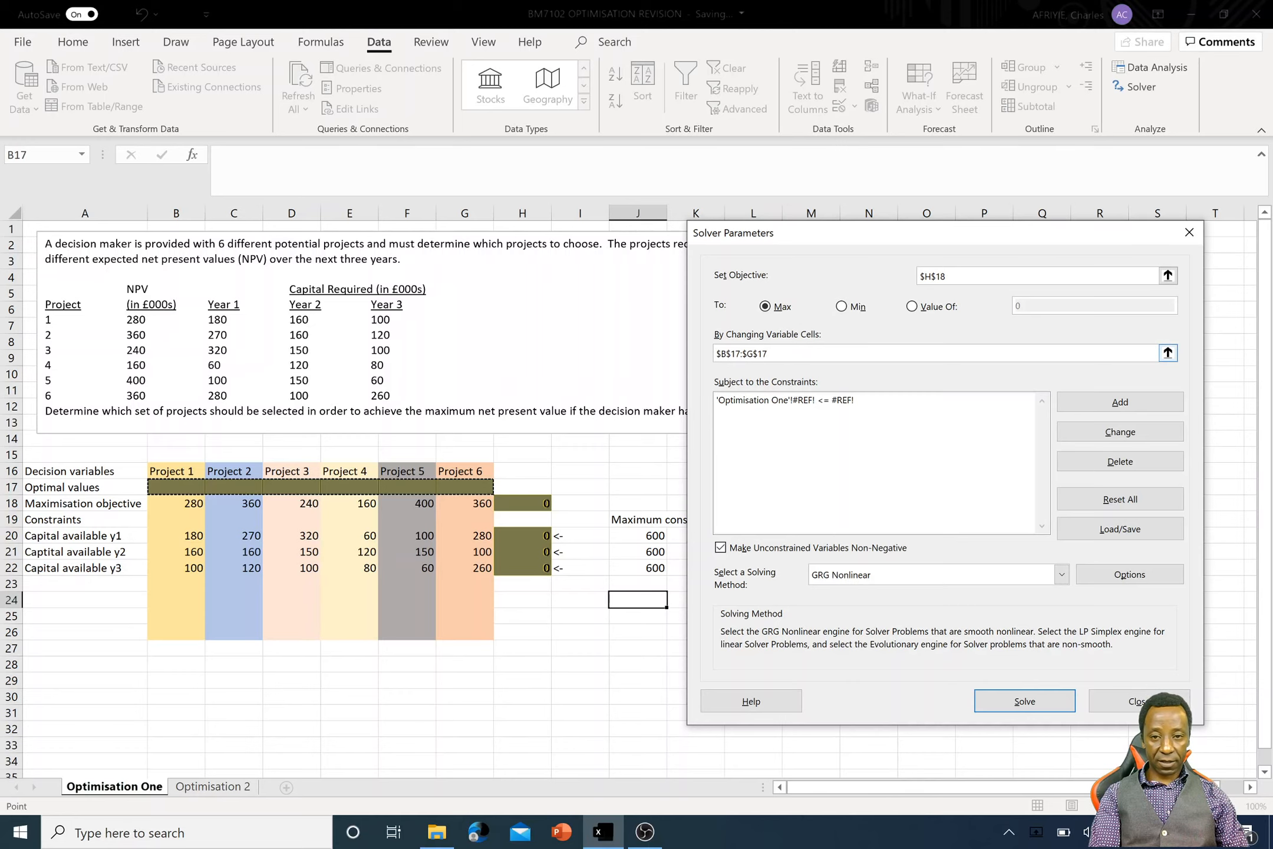
click(1167, 353)
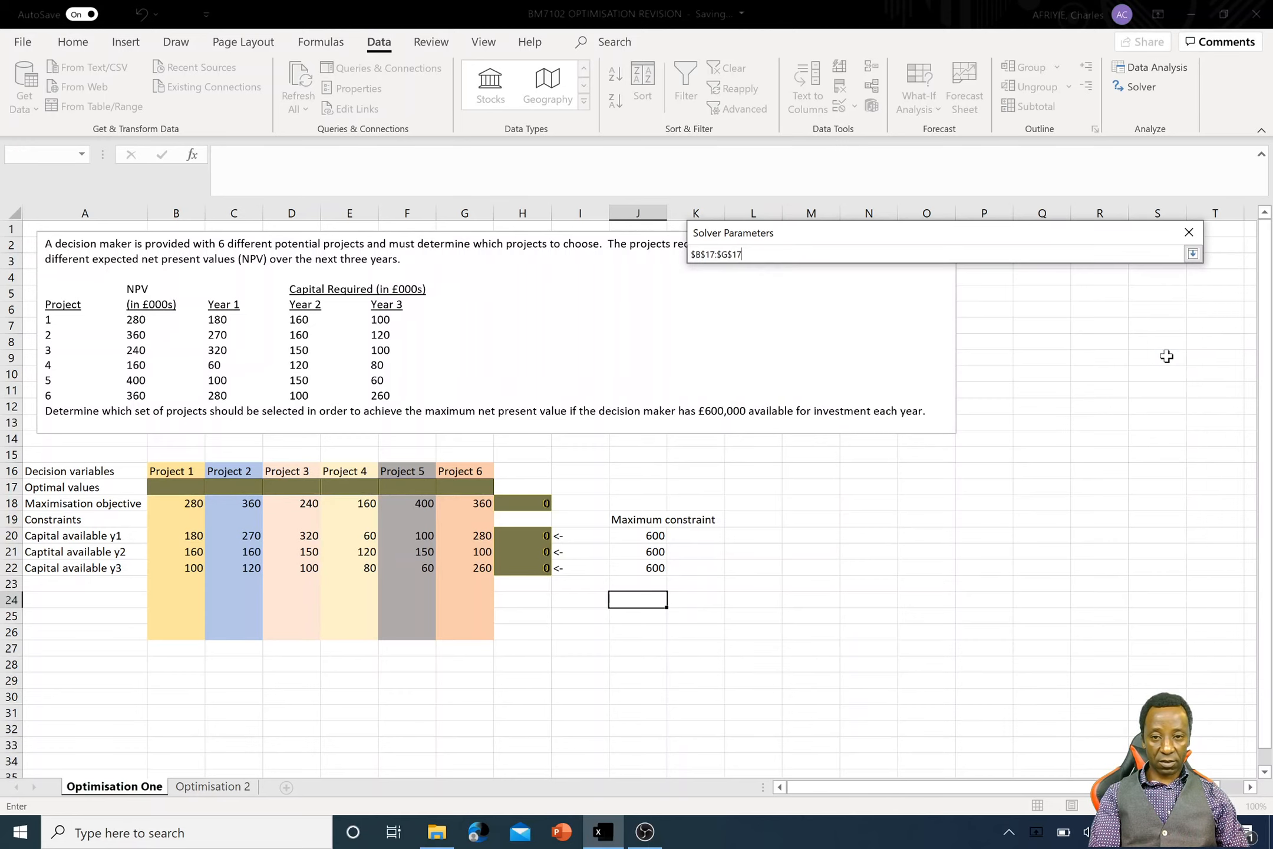
drag(160, 482, 467, 487)
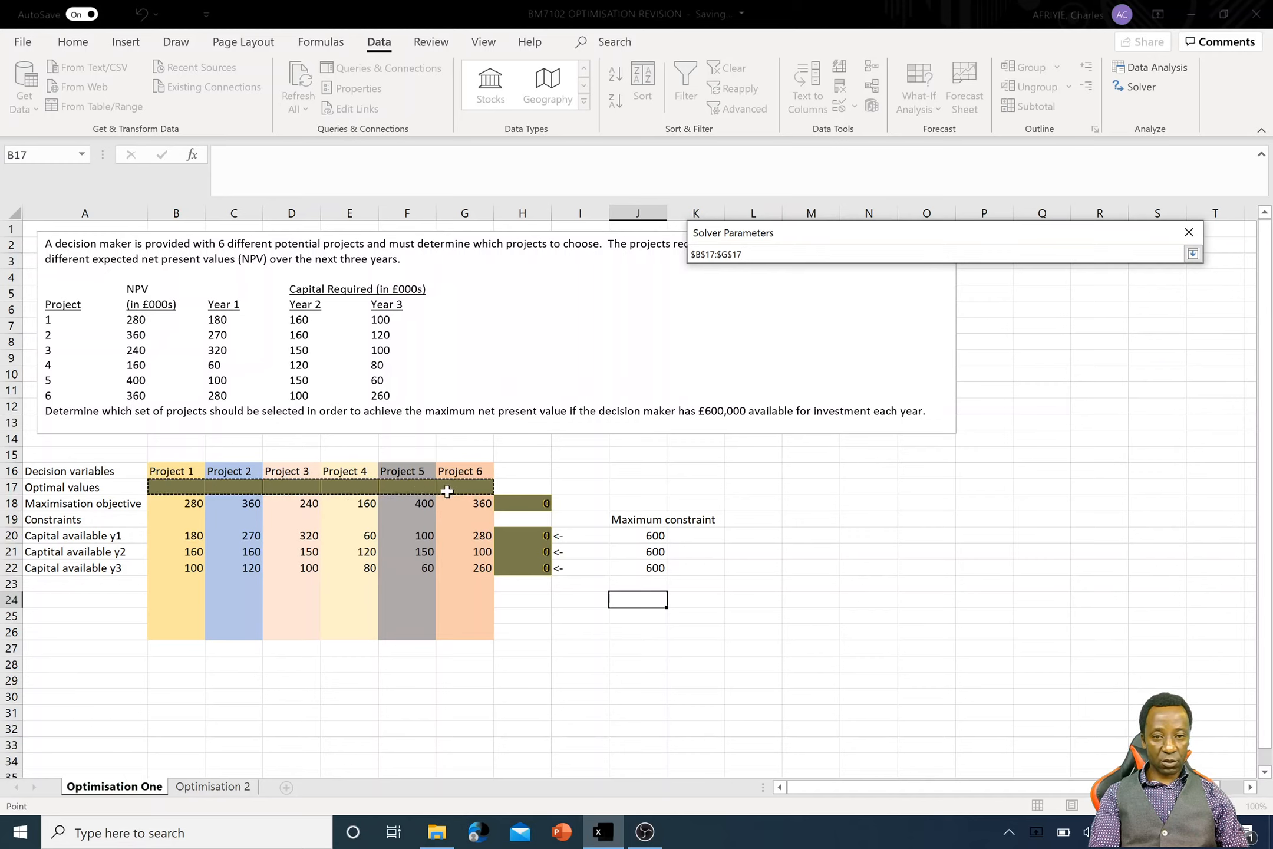
click(1194, 258)
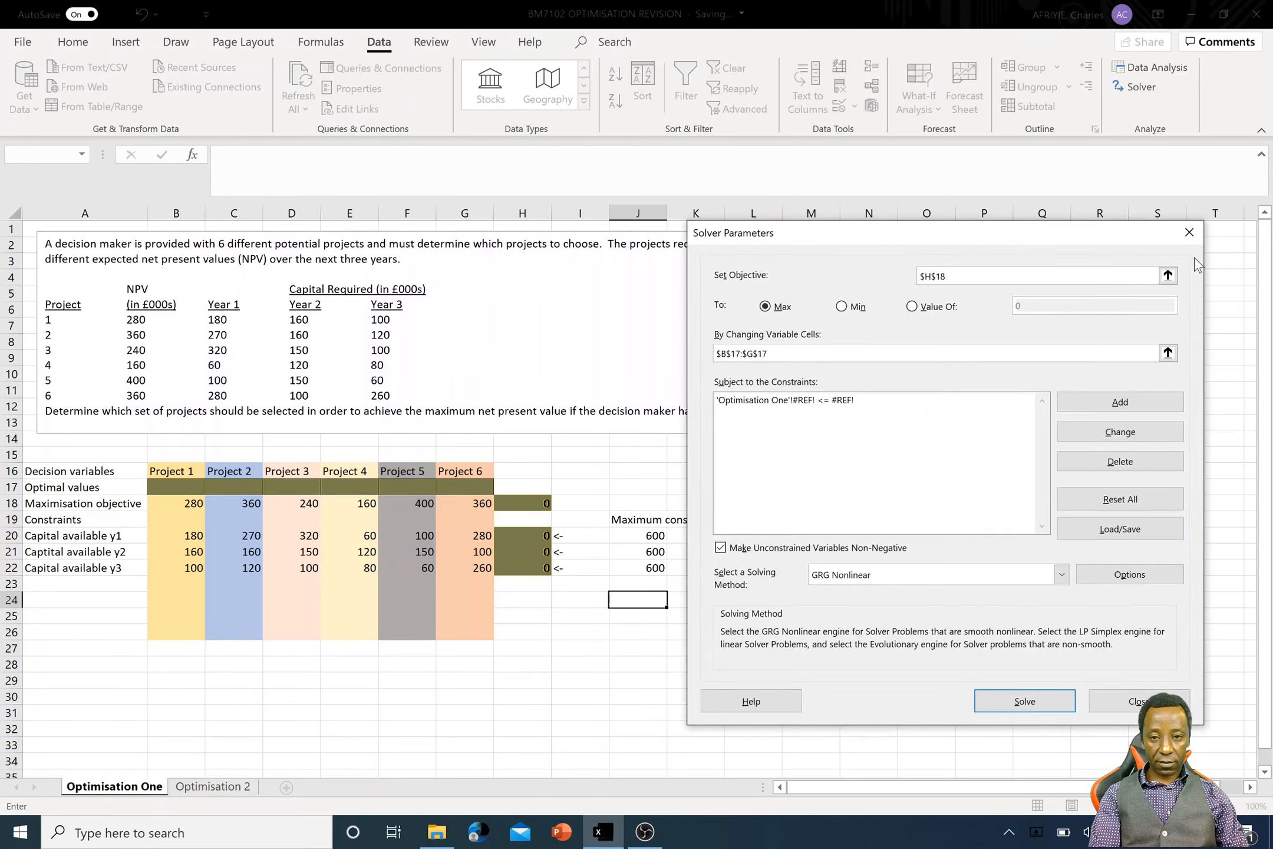
- Replace the broken #REF! constraint in Solver with the constraint H20:H22 <= J20:J22
click(894, 402)
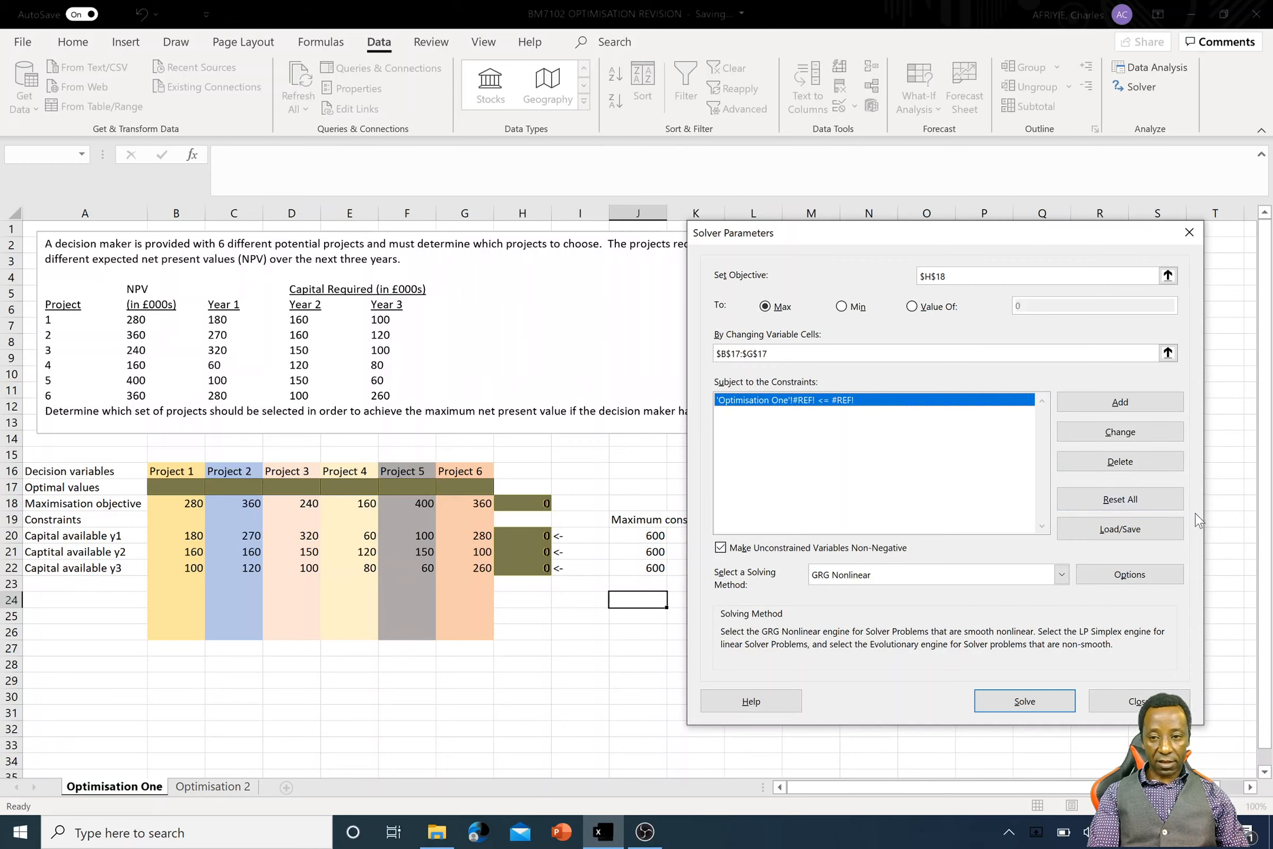
click(1151, 464)
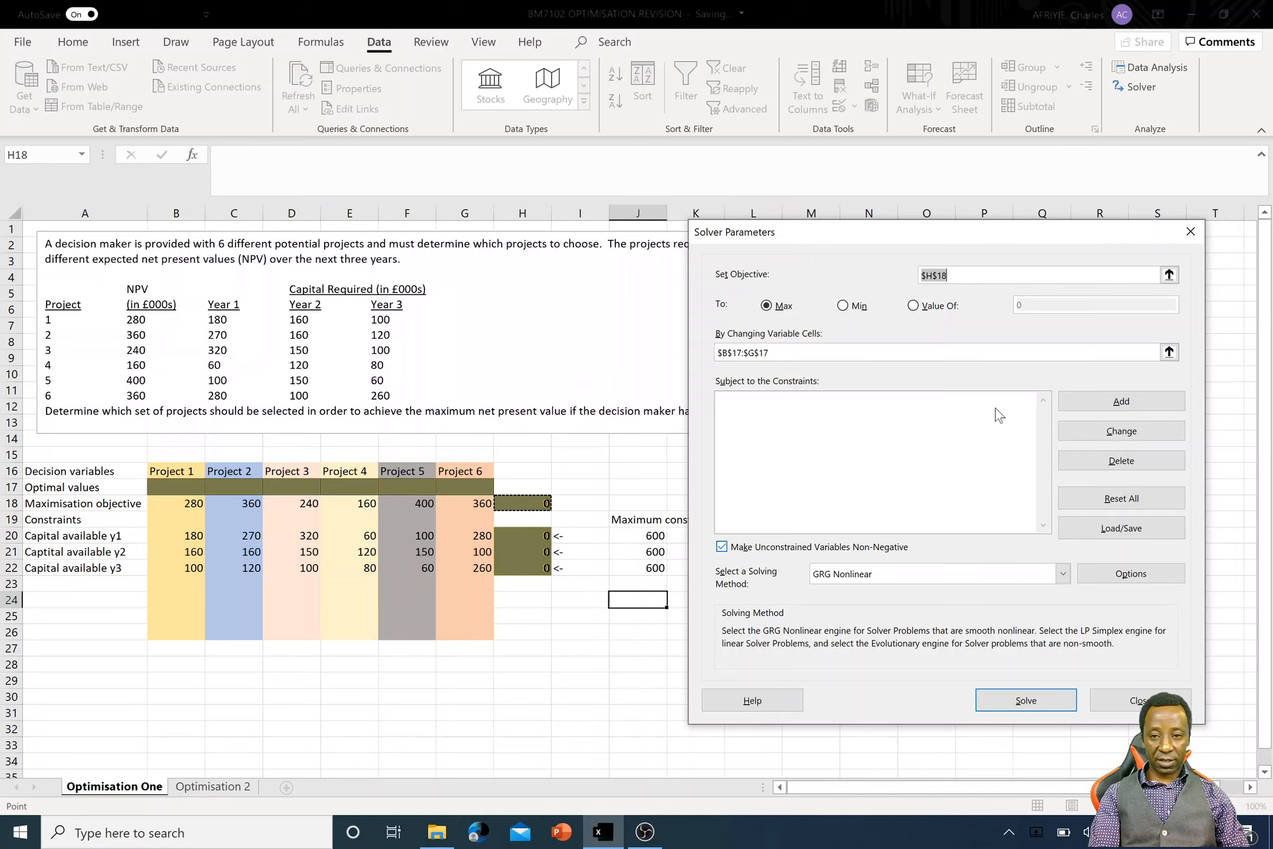
click(1120, 402)
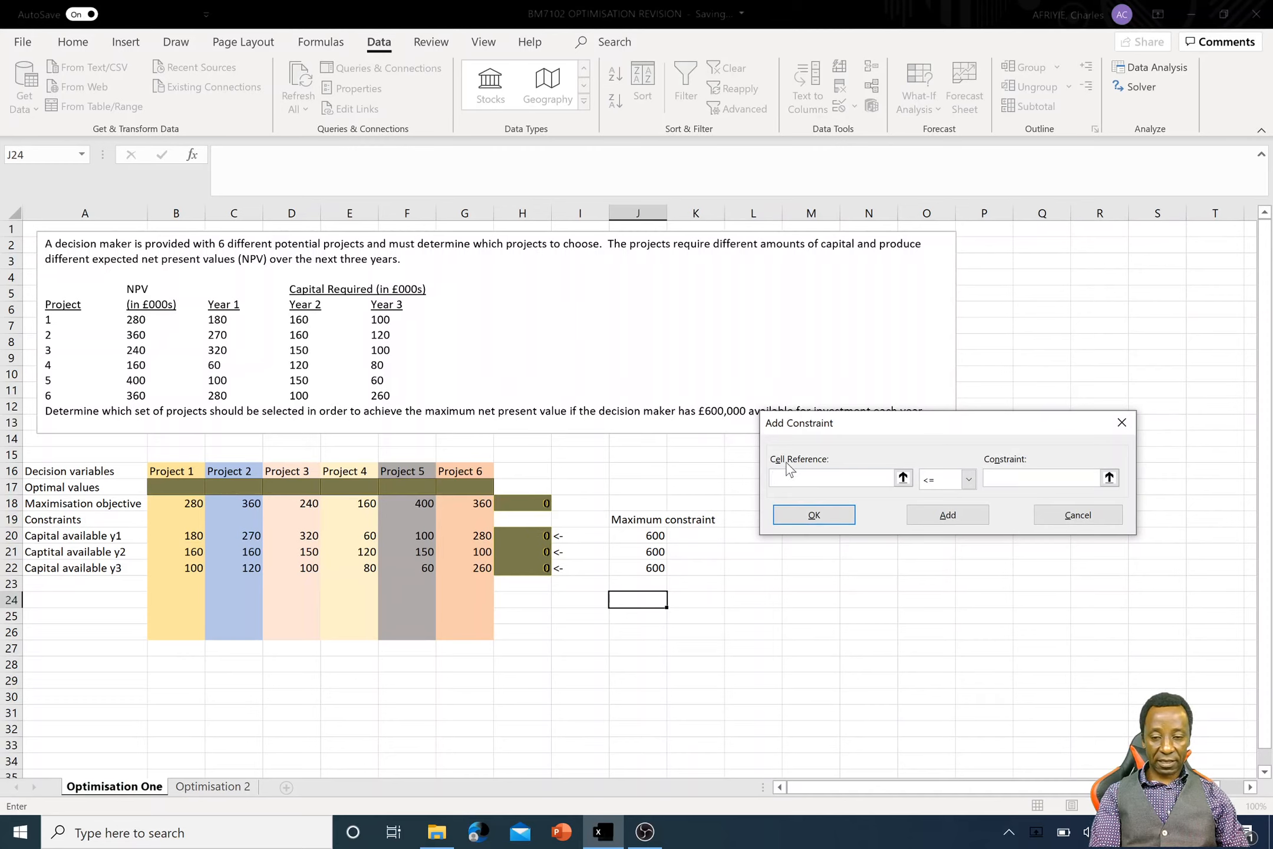
click(524, 532)
drag(523, 533, 523, 567)
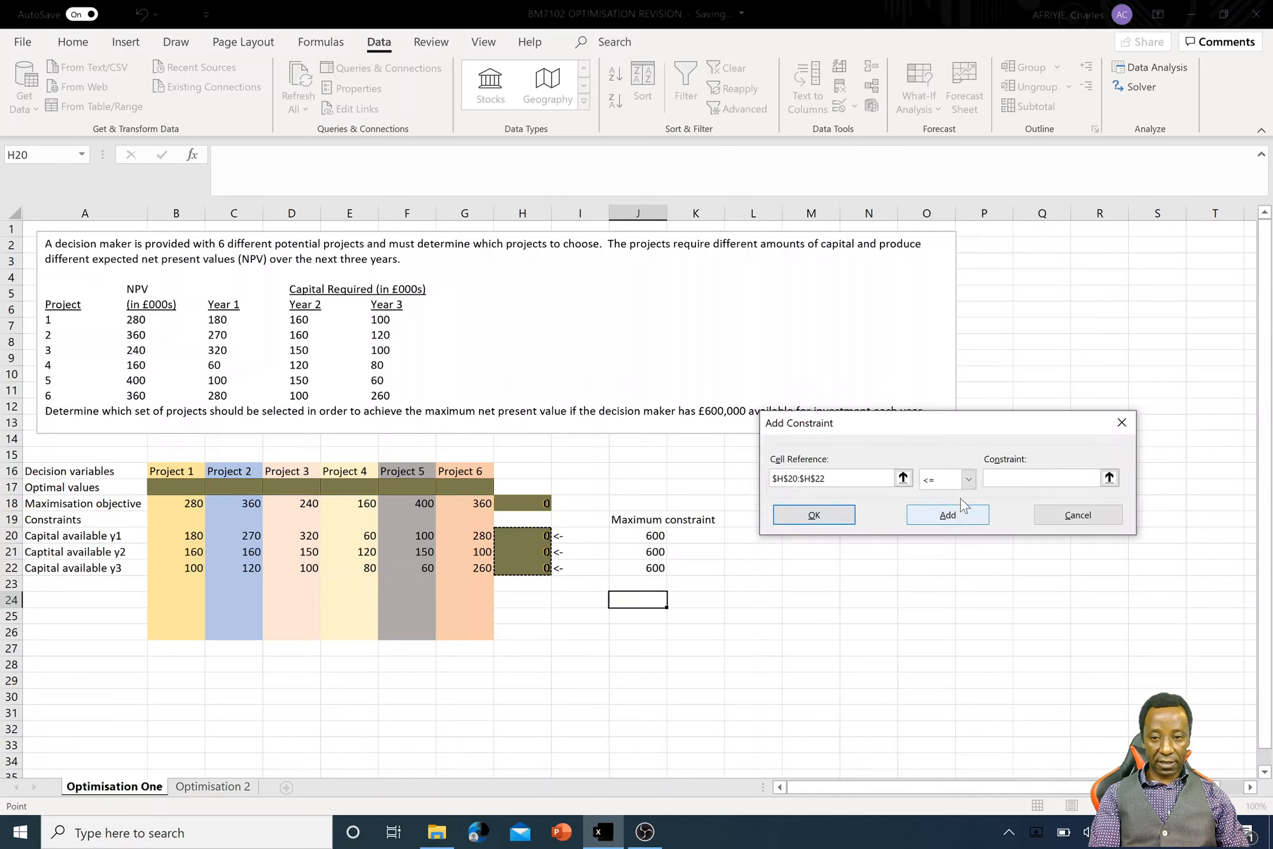
click(968, 478)
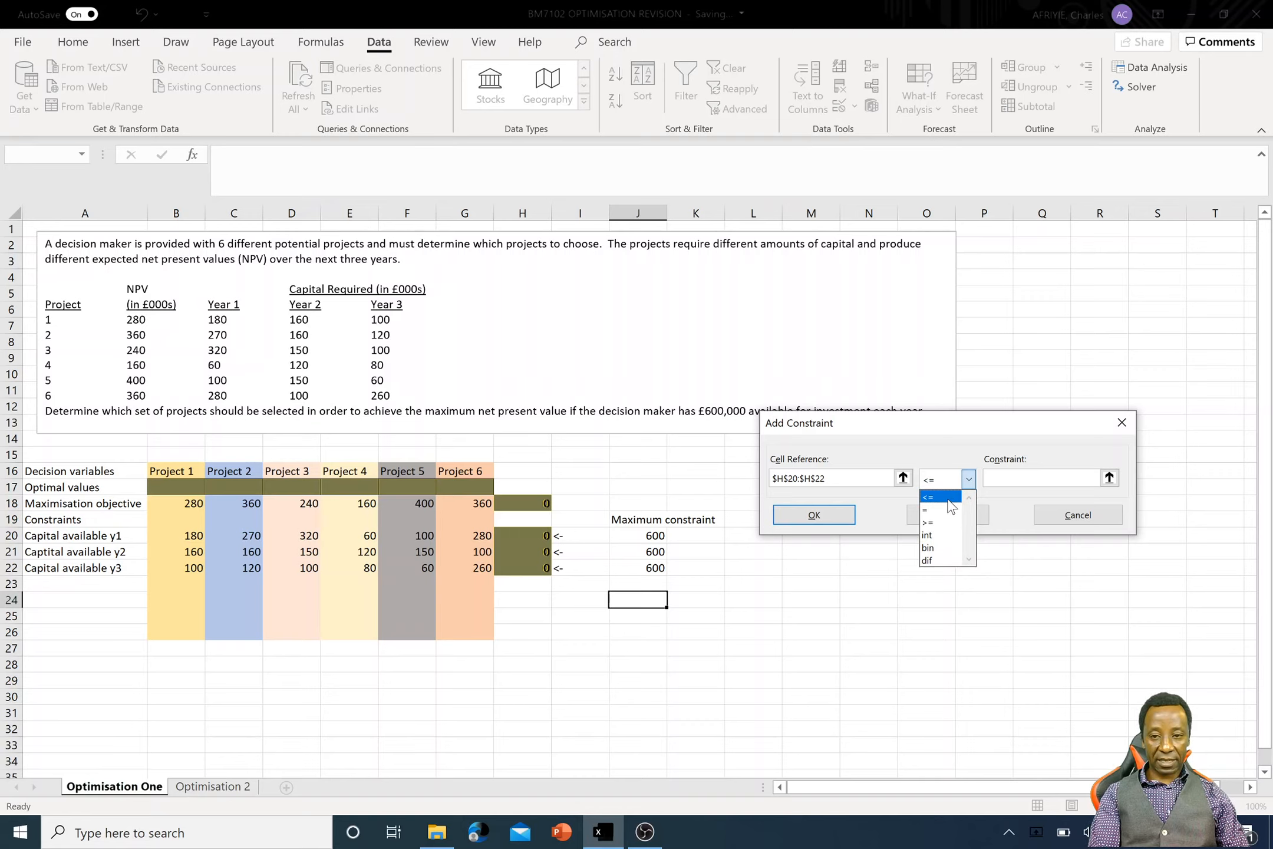
click(949, 499)
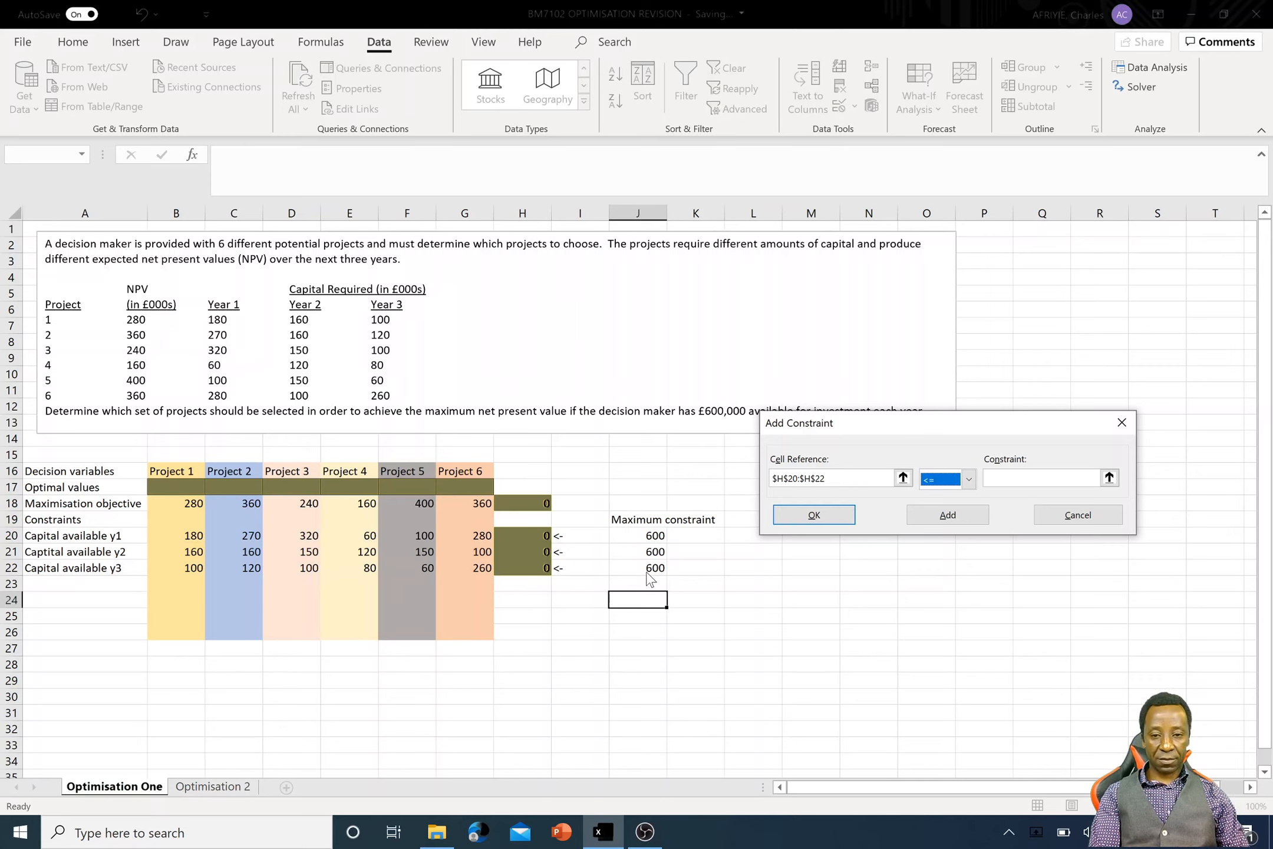
click(1008, 485)
click(655, 535)
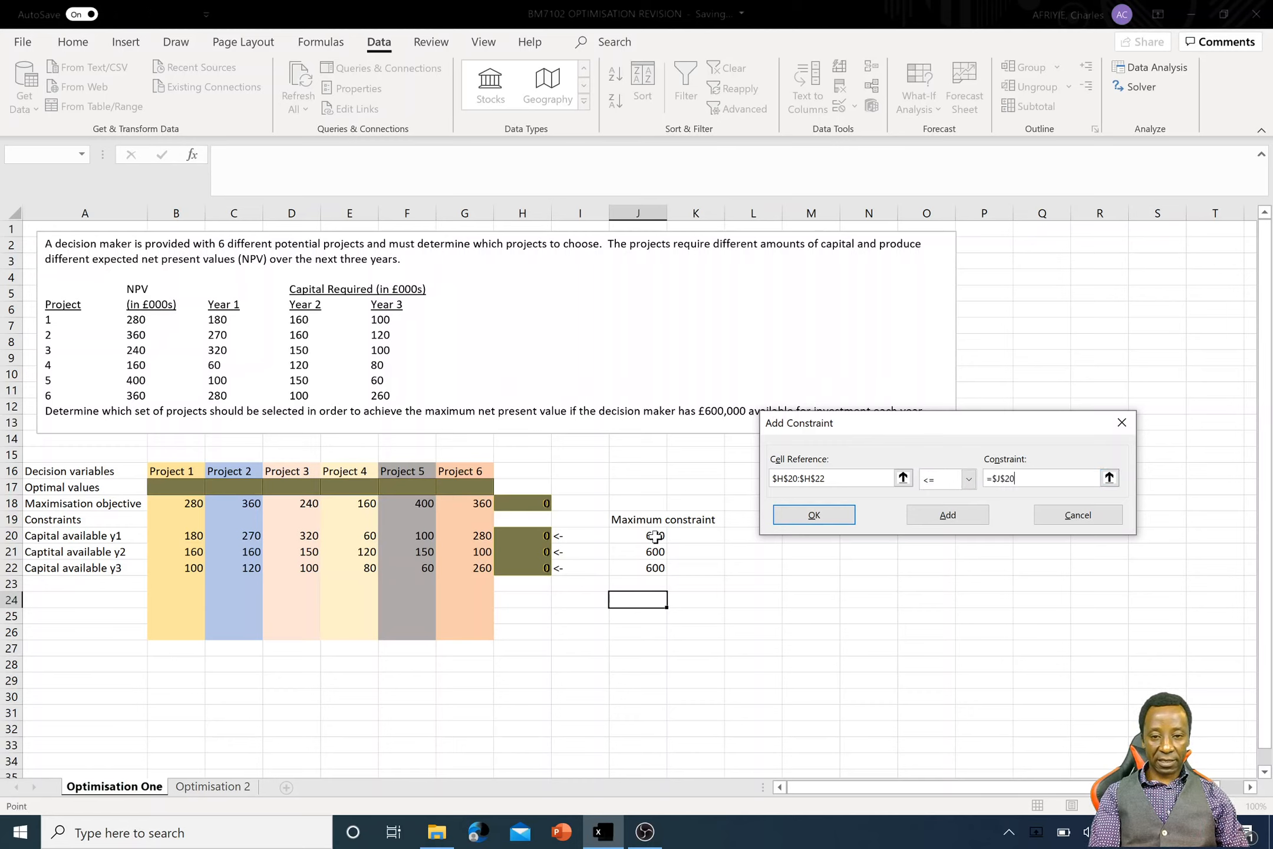
drag(655, 536, 654, 567)
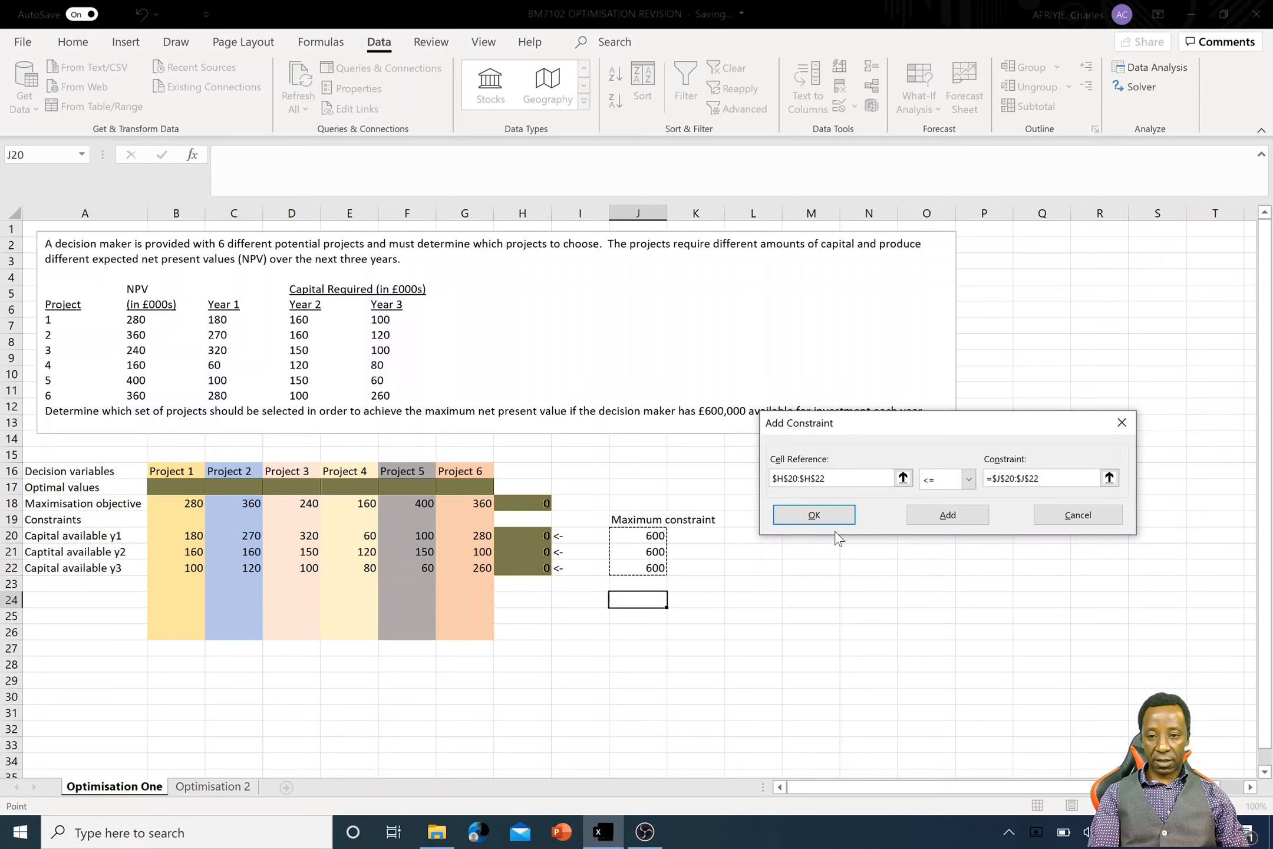
click(836, 514)
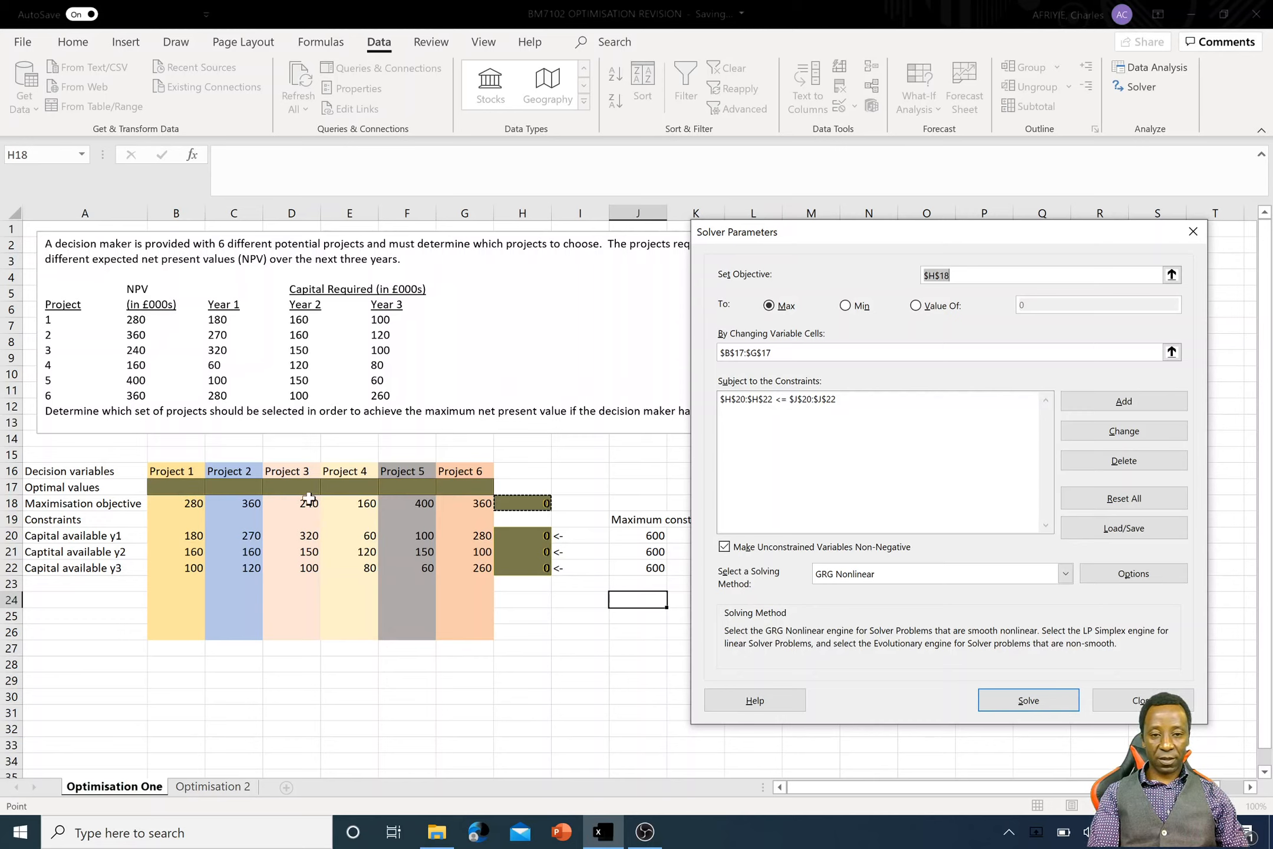
- Try to add a binary constraint on cells B16:G17 in Solver
click(1127, 411)
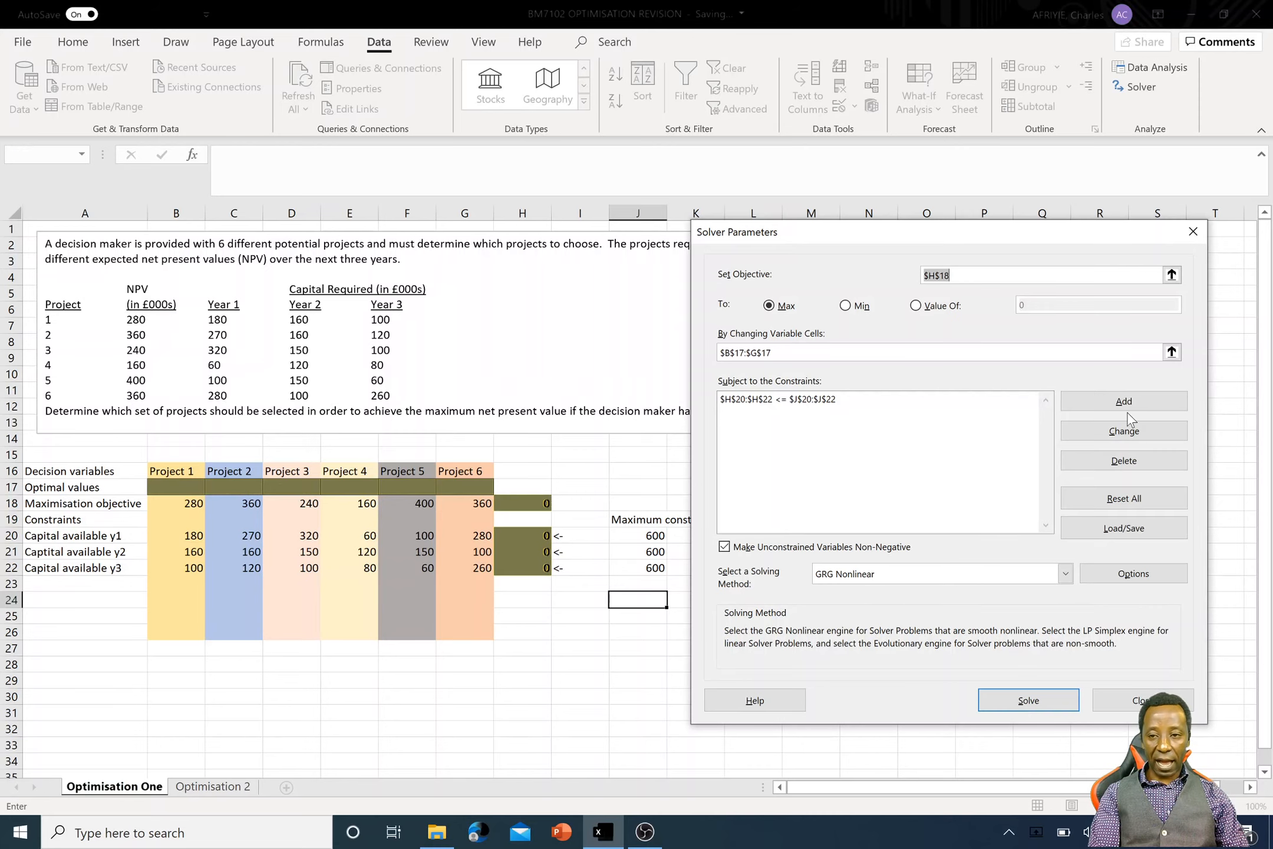
click(1125, 405)
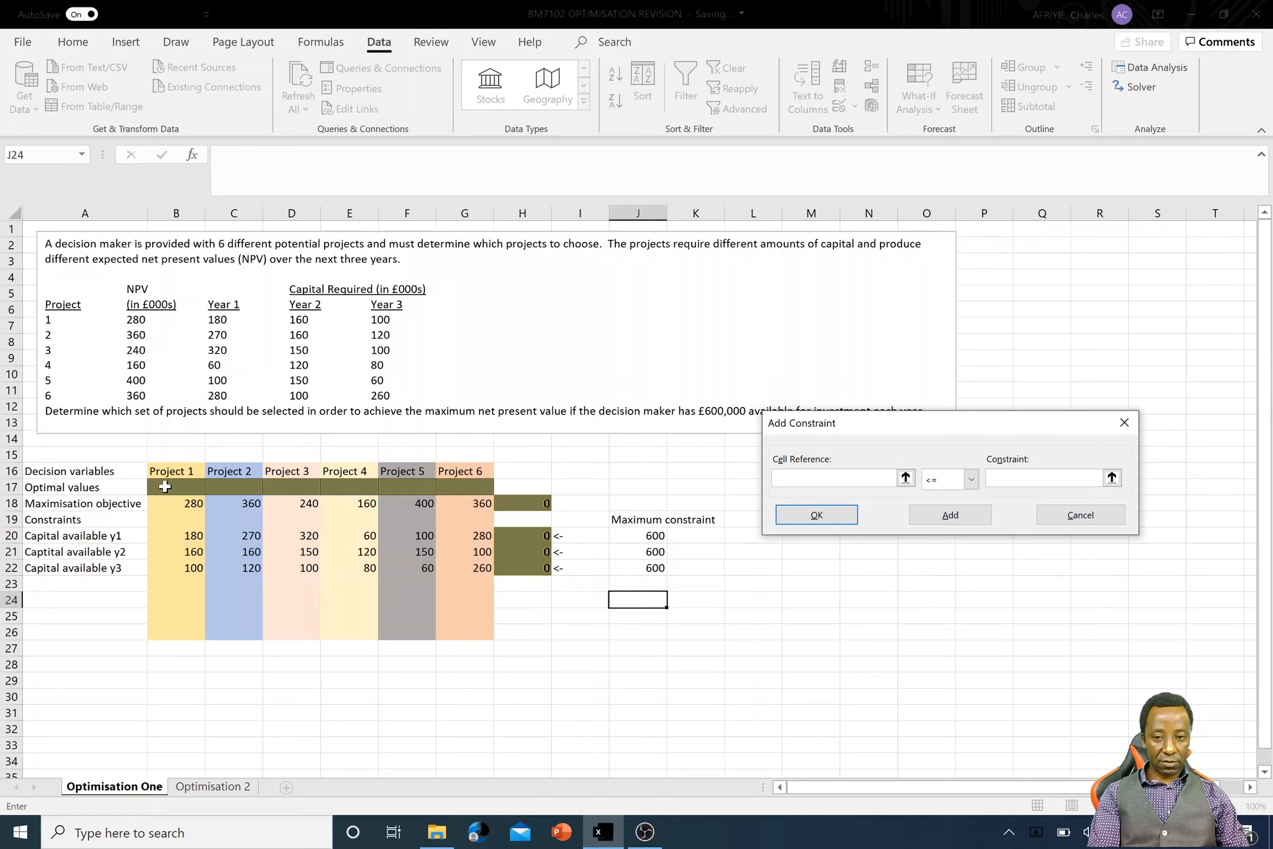
drag(165, 486, 454, 479)
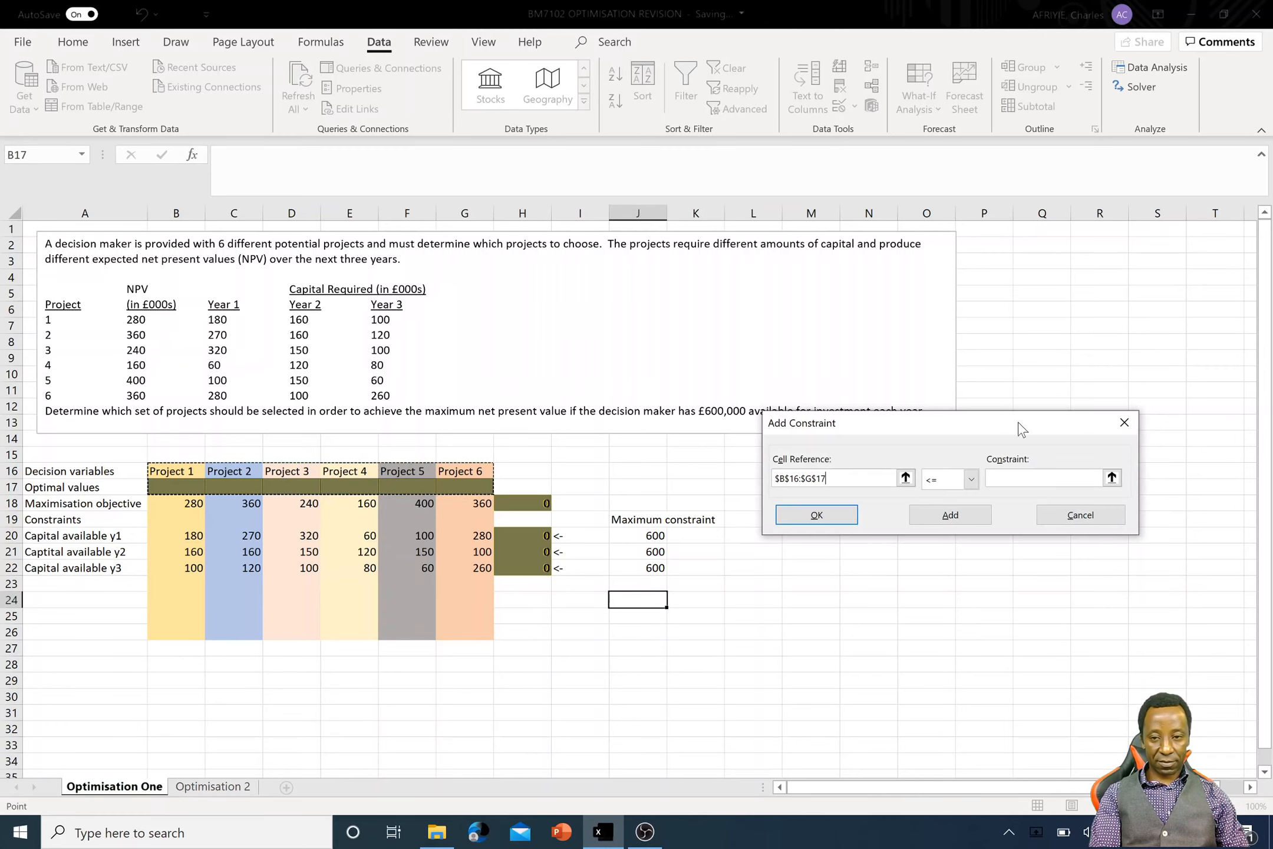
click(971, 480)
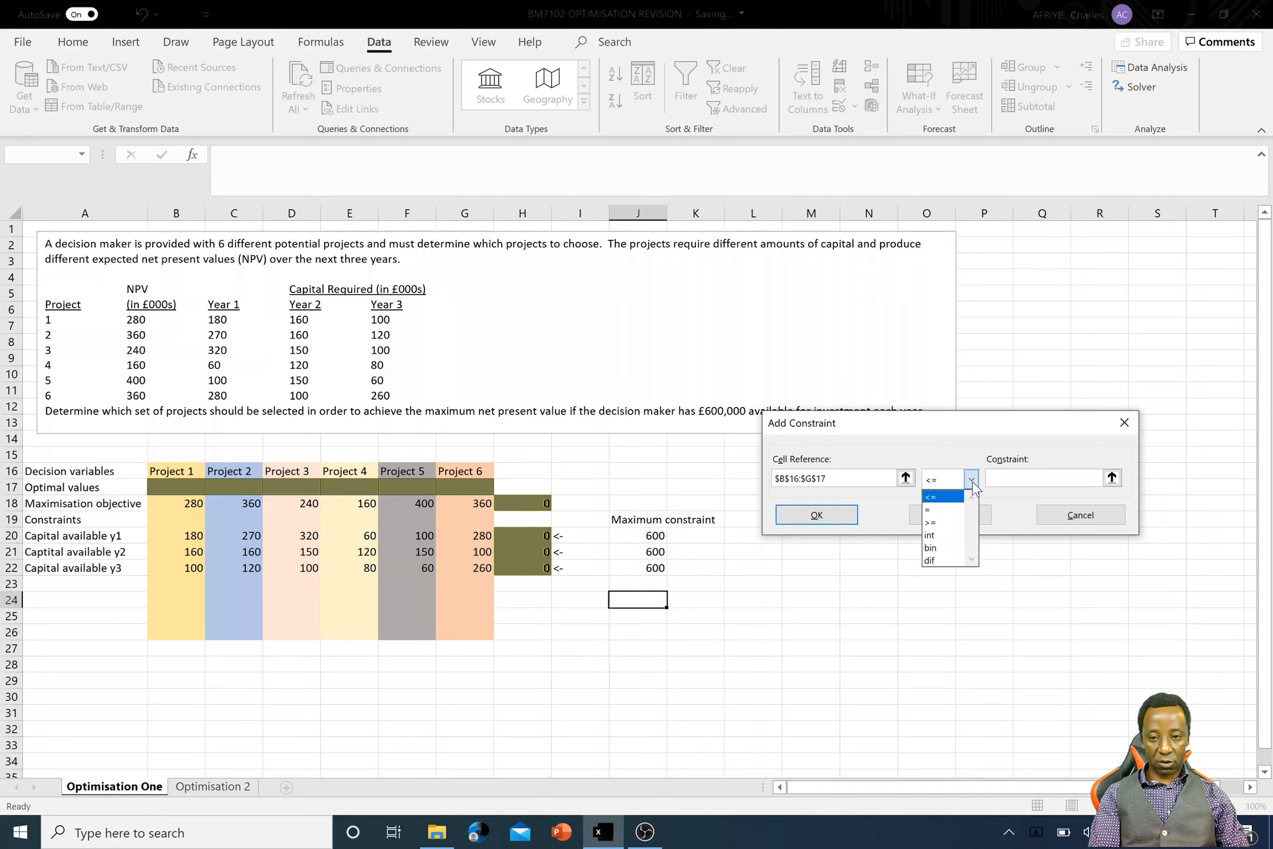
click(942, 548)
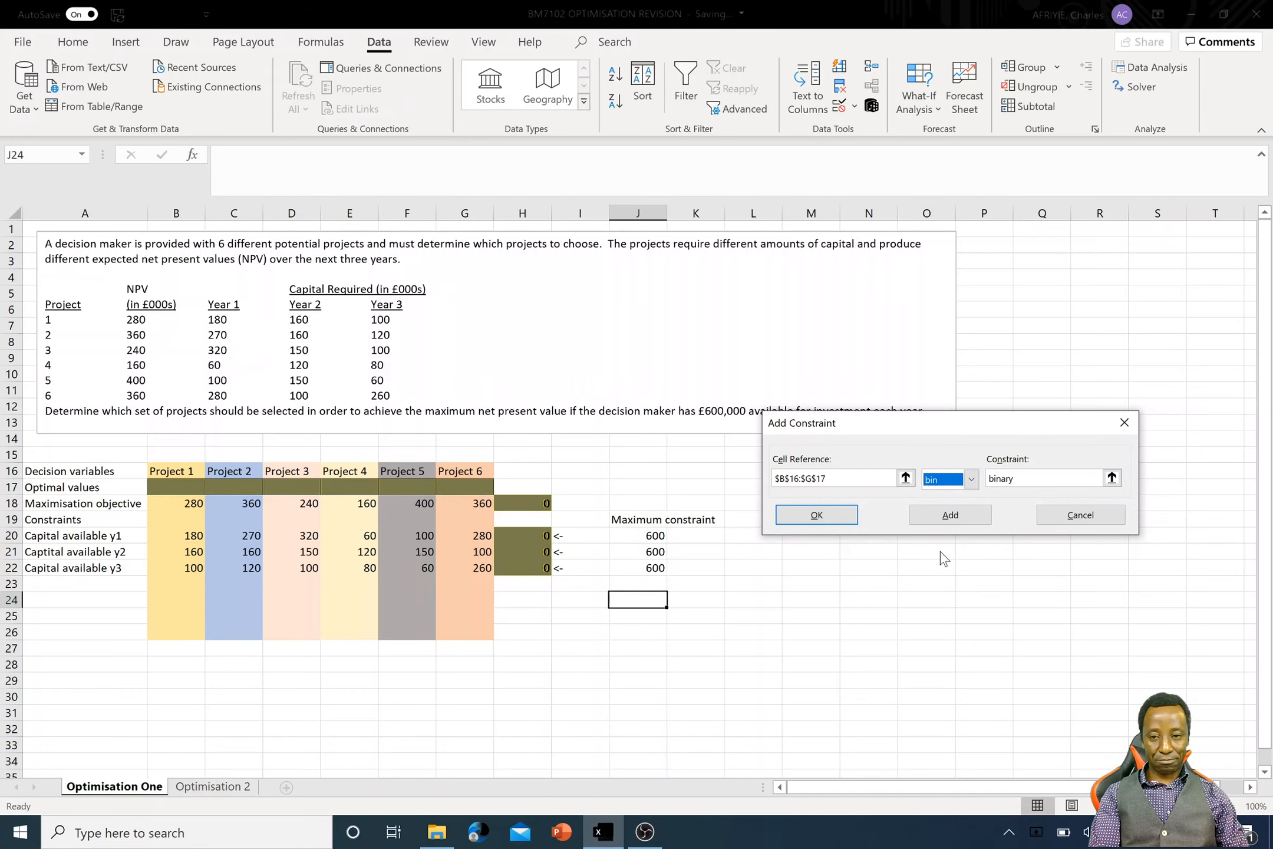
click(837, 516)
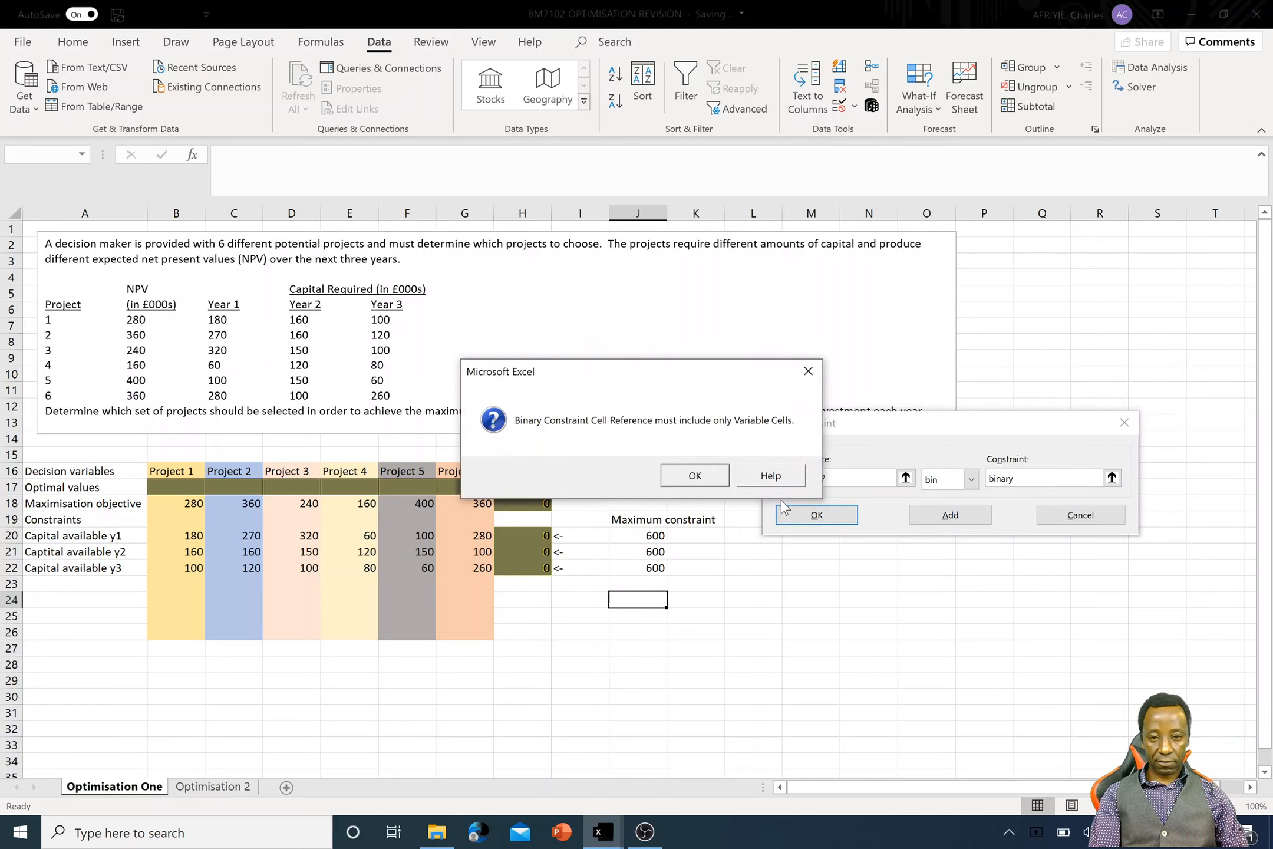
click(678, 481)
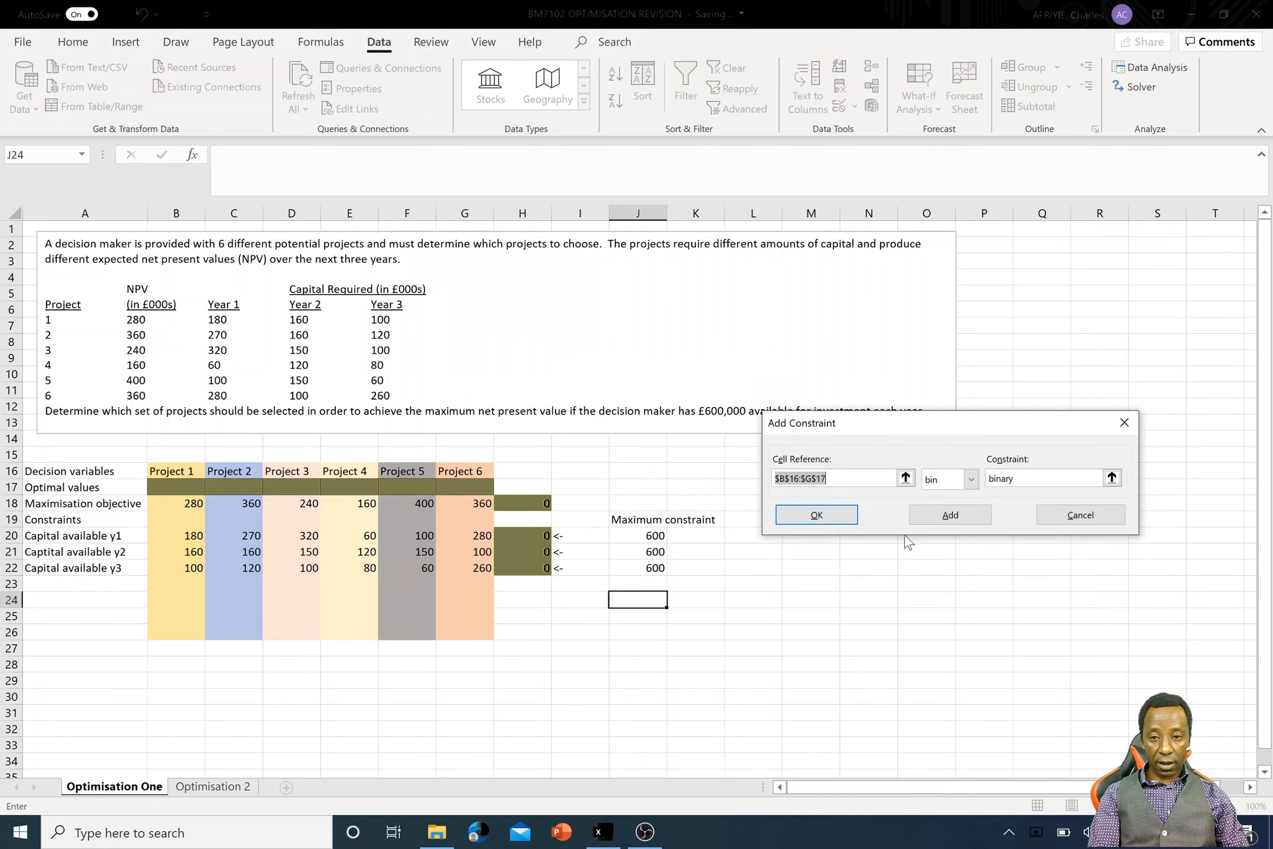
click(816, 514)
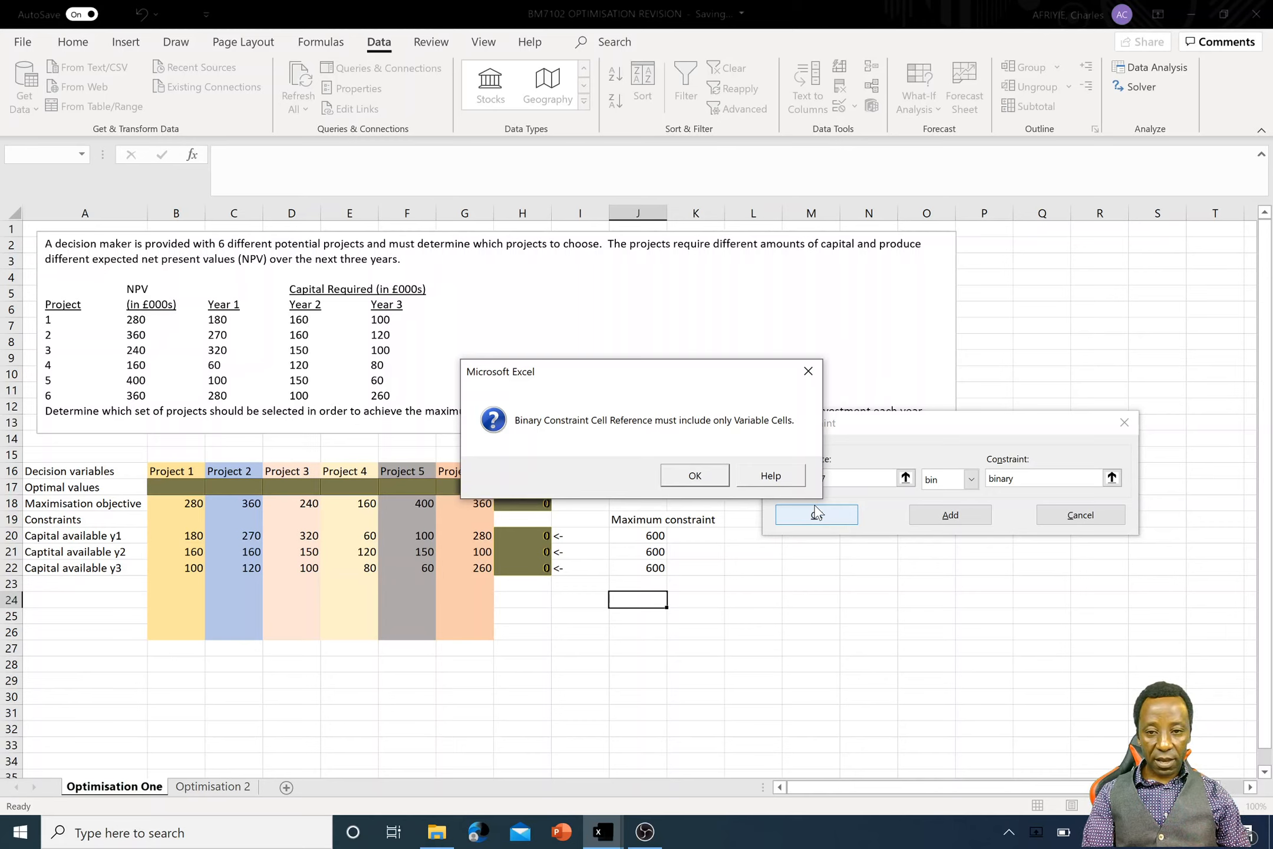
click(695, 469)
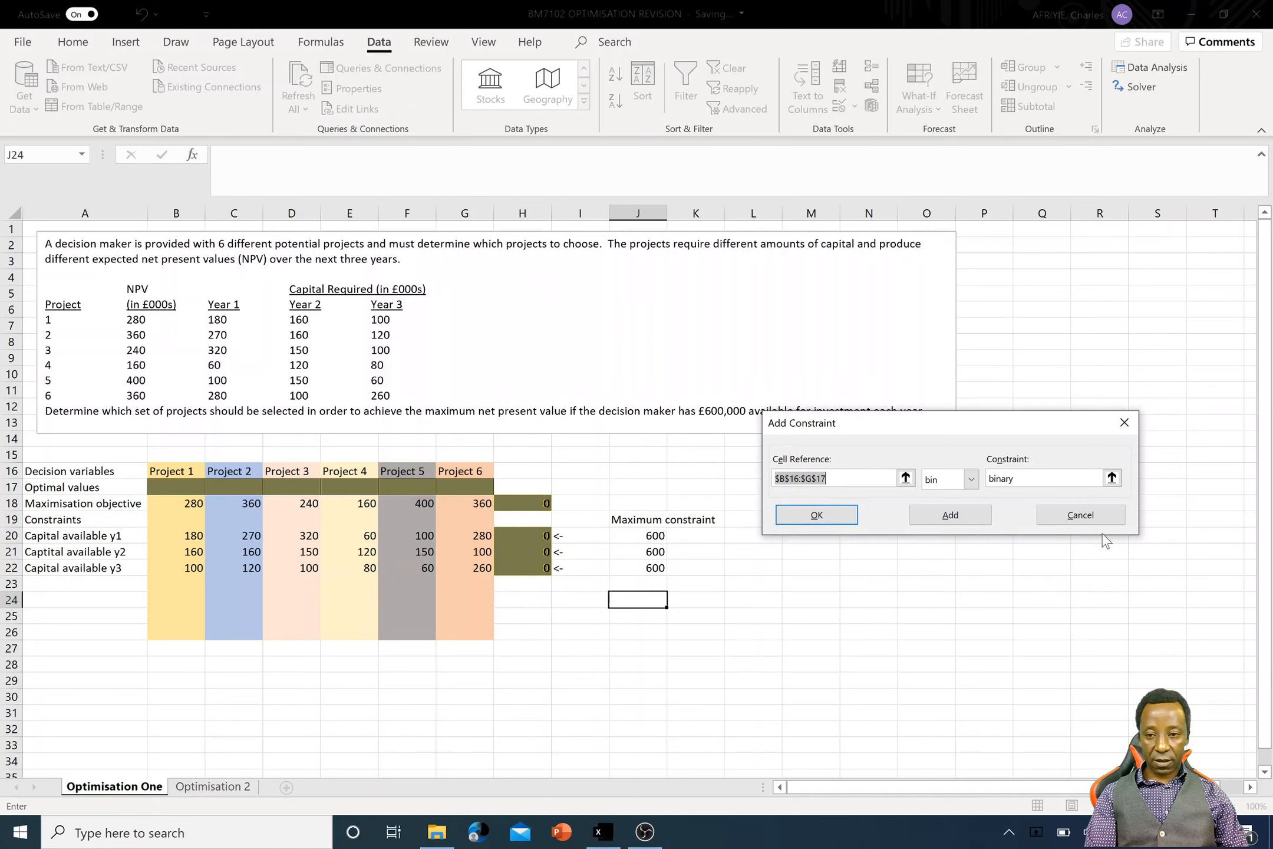
click(1080, 516)
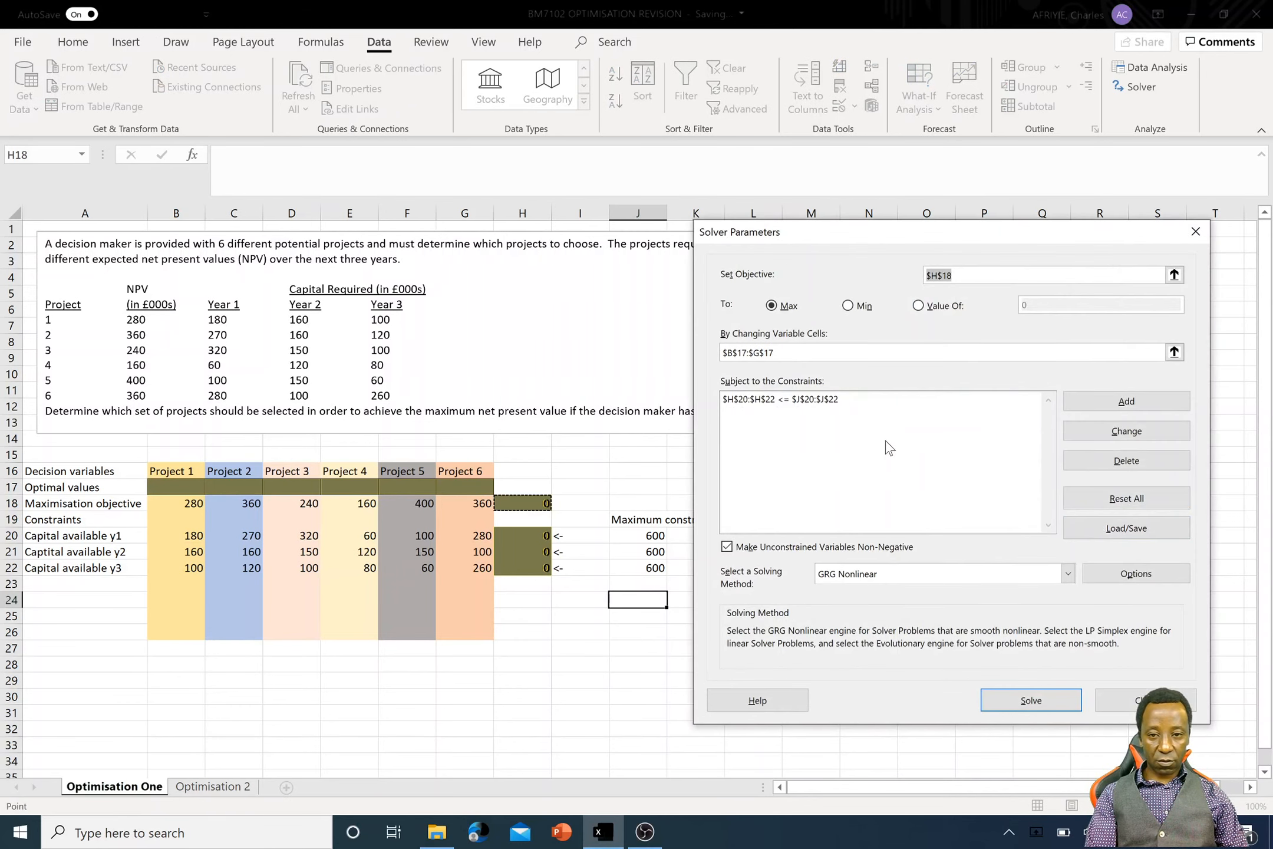
- Clear the Solver's changing variable cells and reselect the Optimal values range B17:G17
click(775, 352)
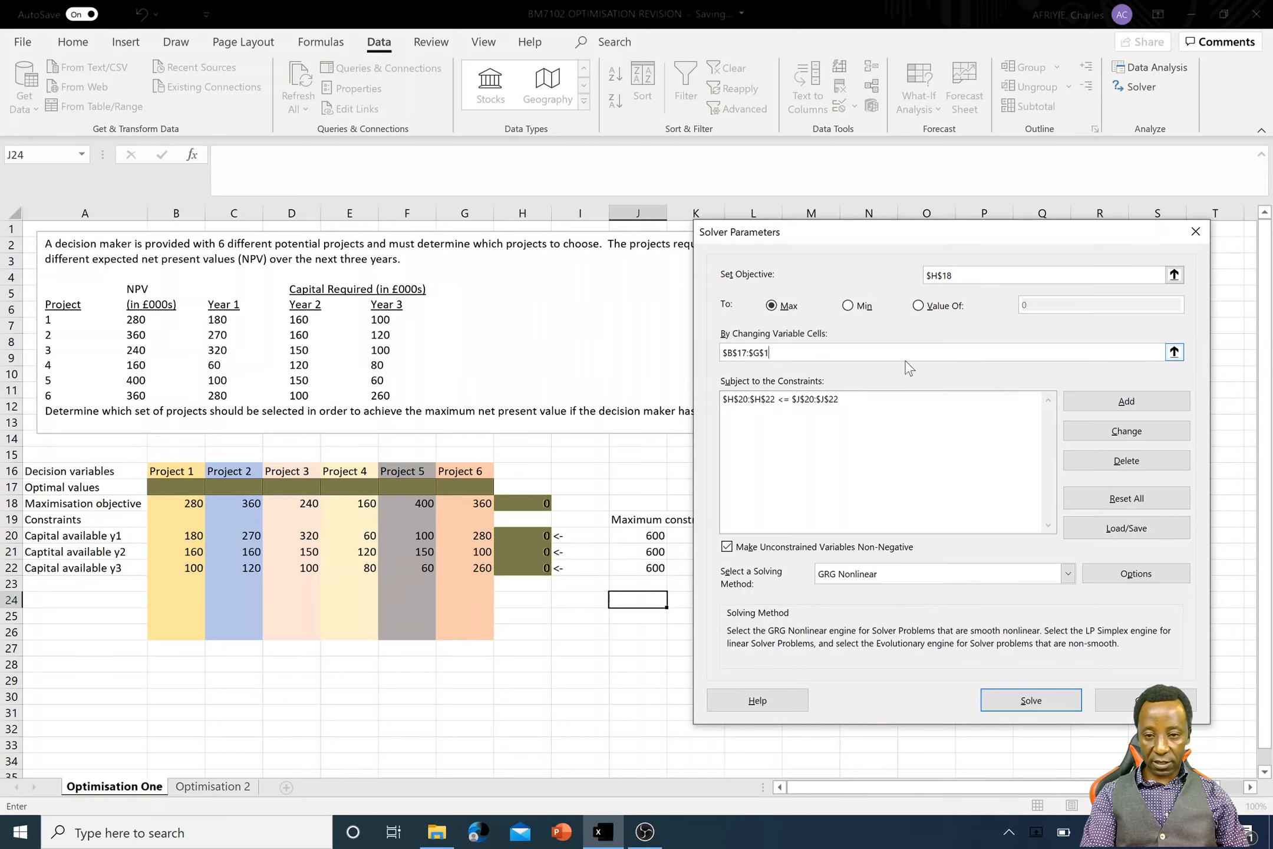
key(BackSpace)
key(BackSpace)
key(BackSpace)
key(BackSpace)
key(BackSpace)
key(BackSpace)
key(BackSpace)
key(BackSpace)
key(BackSpace)
key(BackSpace)
key(BackSpace)
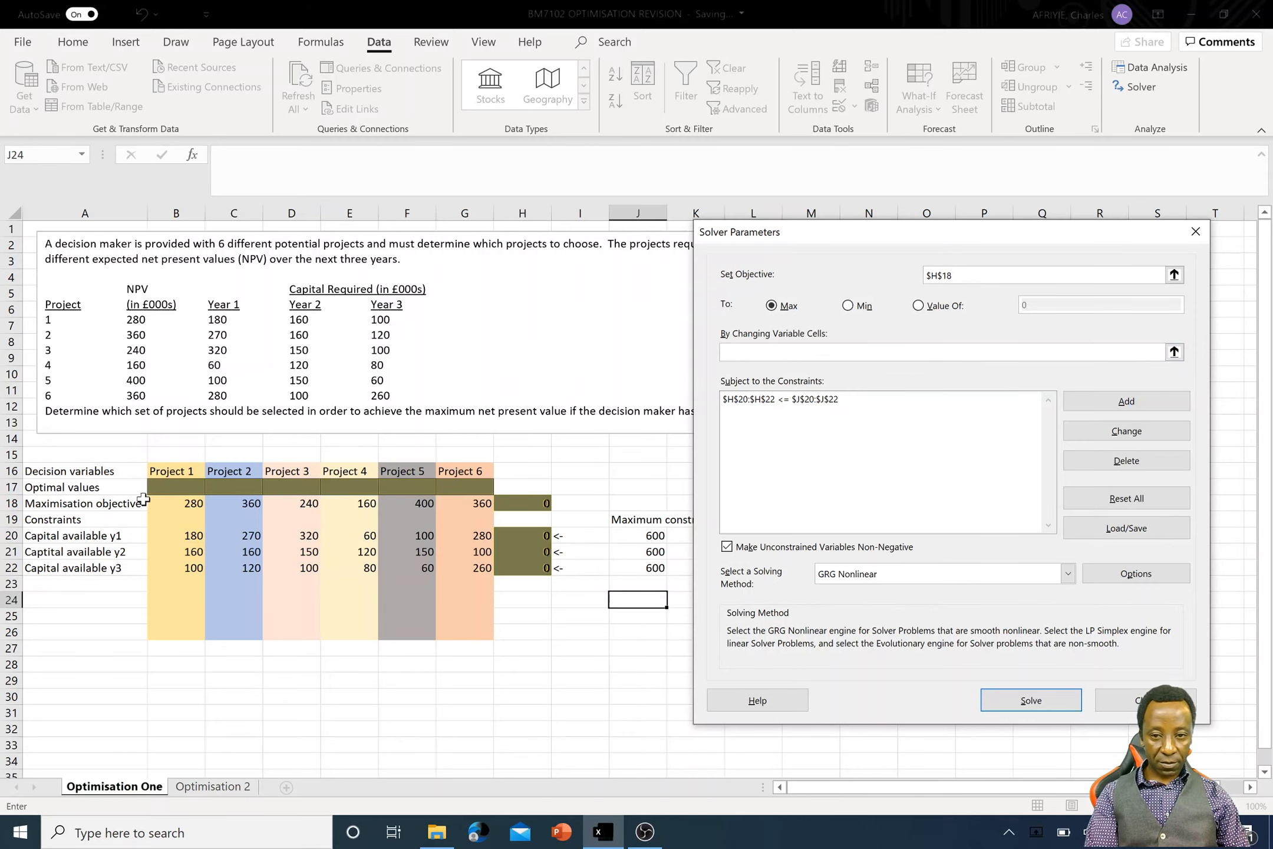
drag(159, 487, 465, 489)
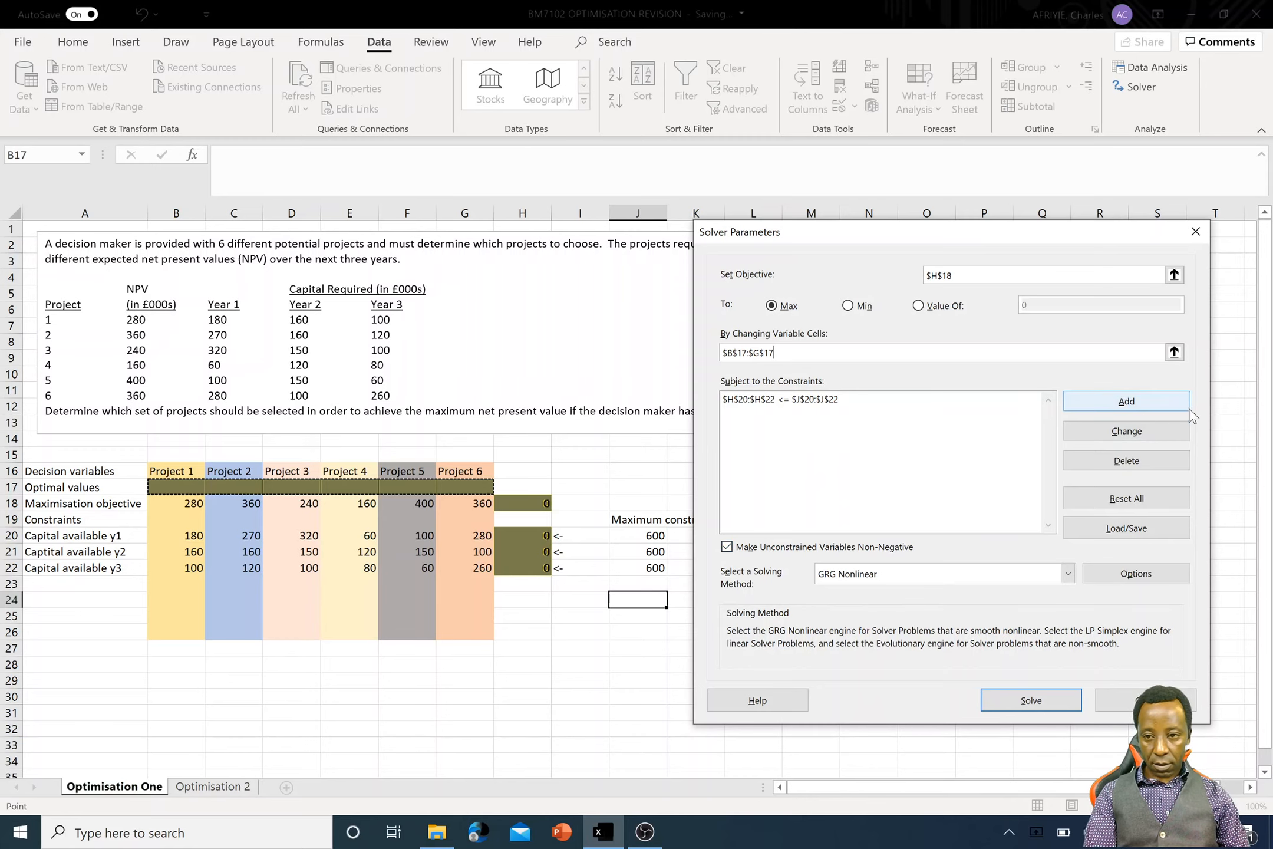
- Add a Solver constraint making the Optimal values range B17:G17 binary
click(1168, 407)
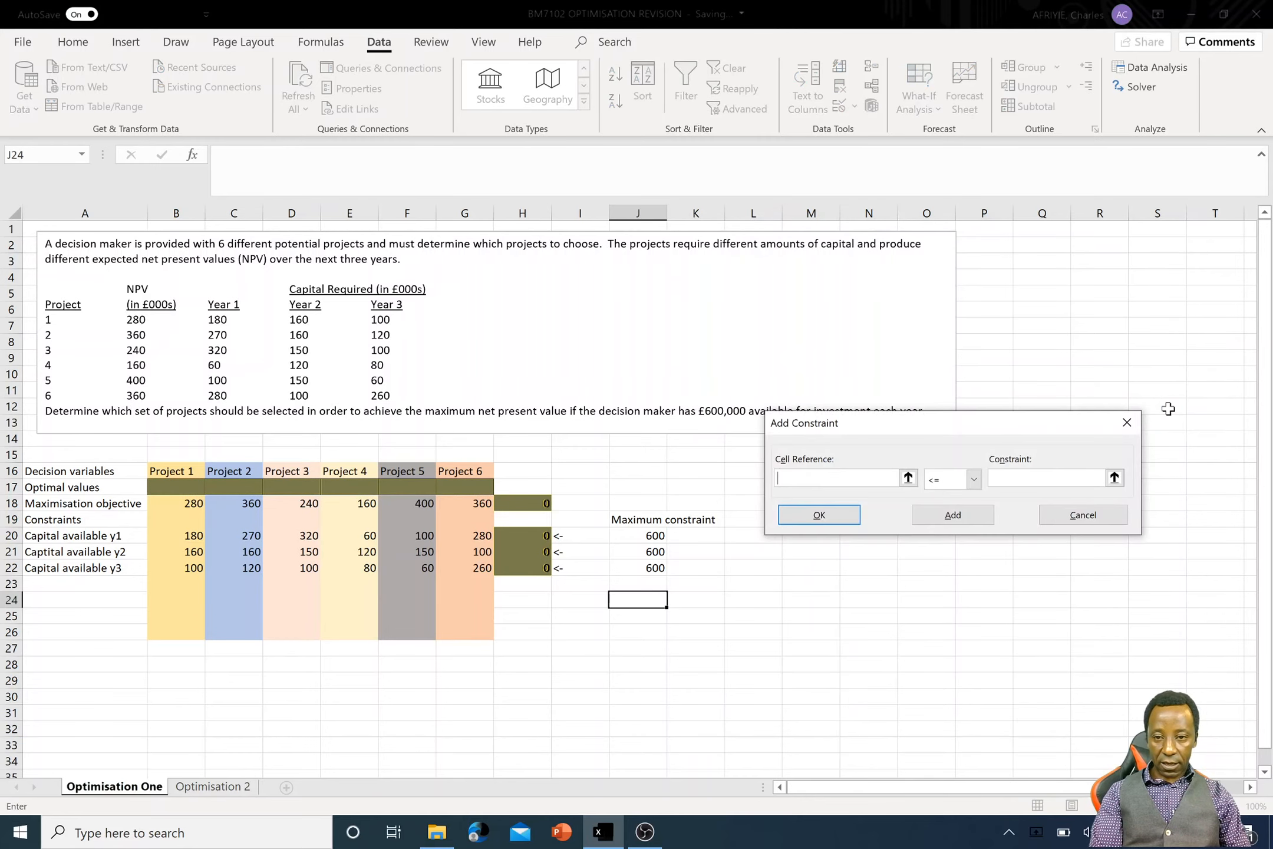
drag(169, 490, 466, 492)
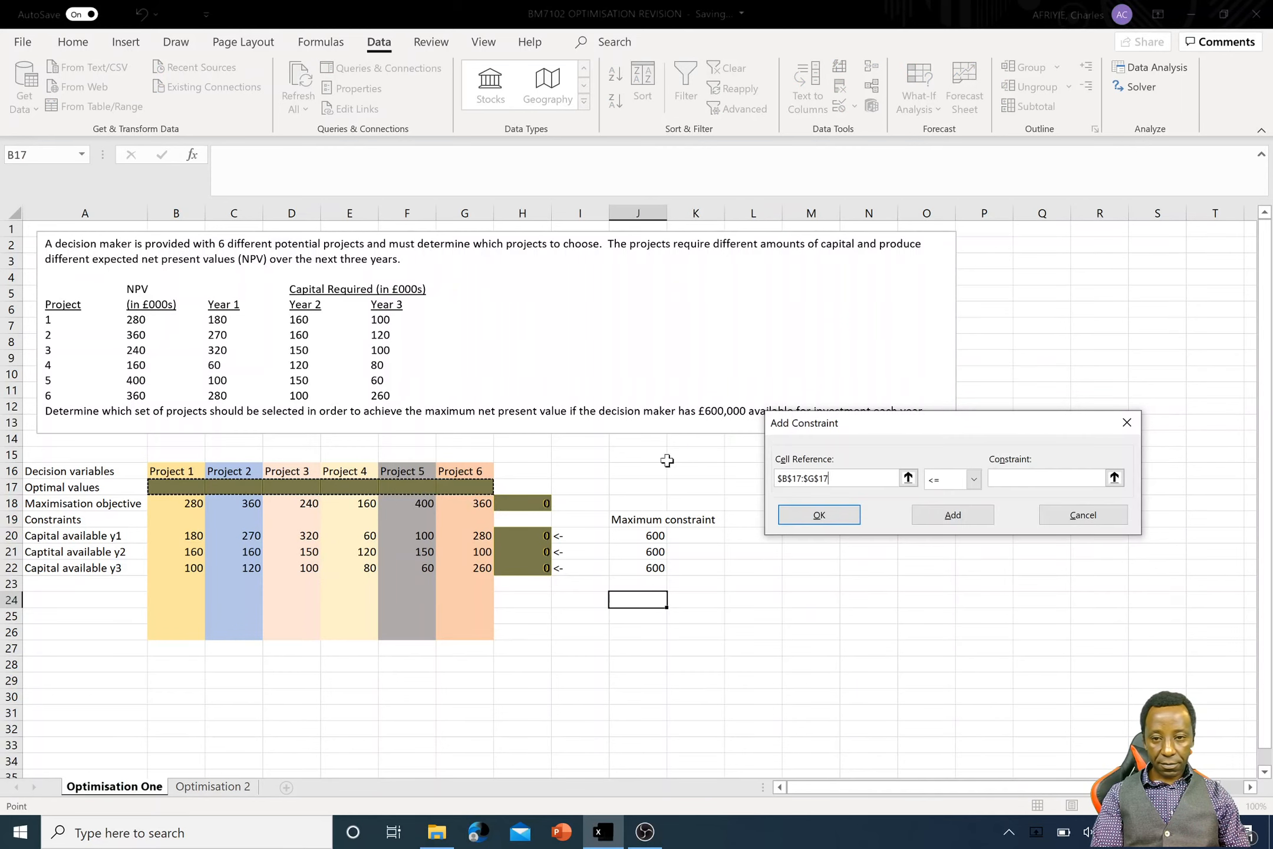
click(973, 479)
click(951, 548)
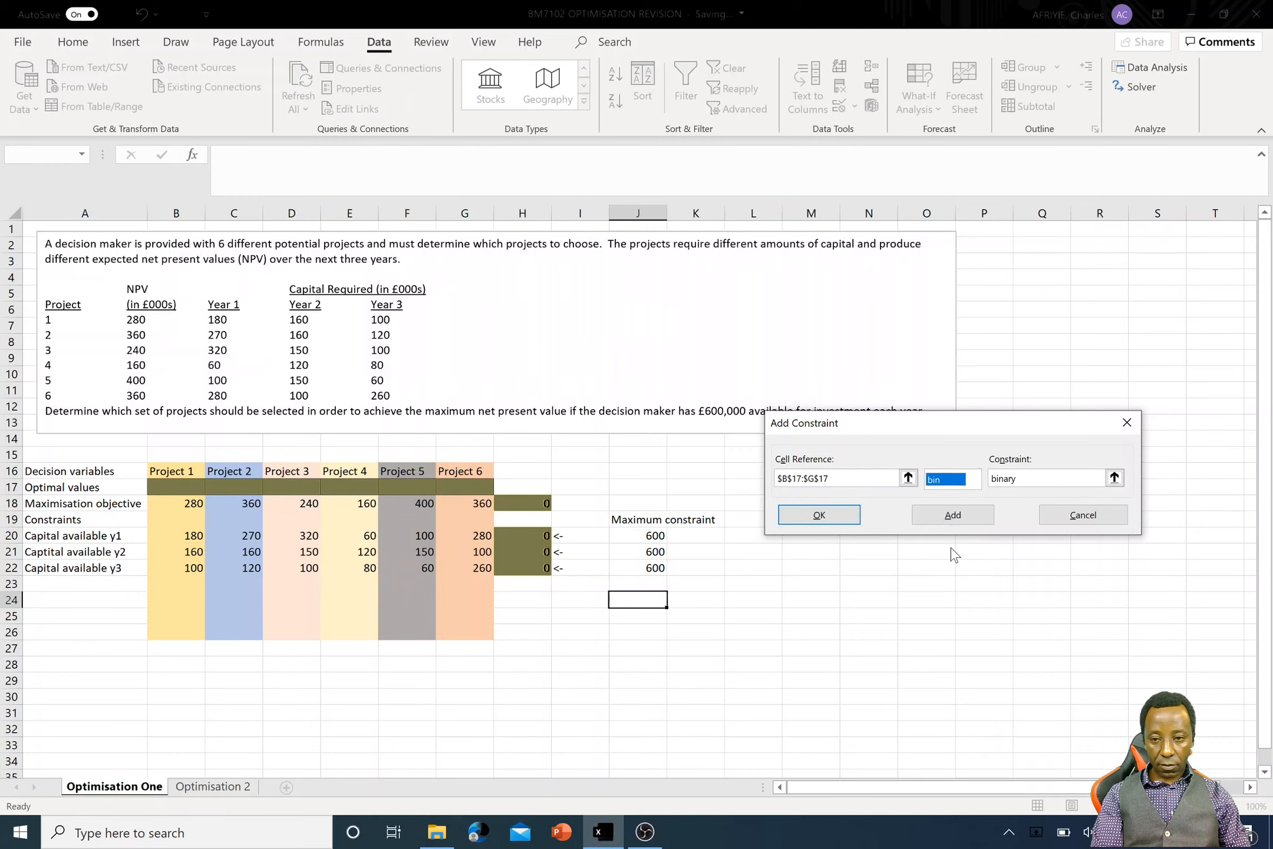
click(786, 513)
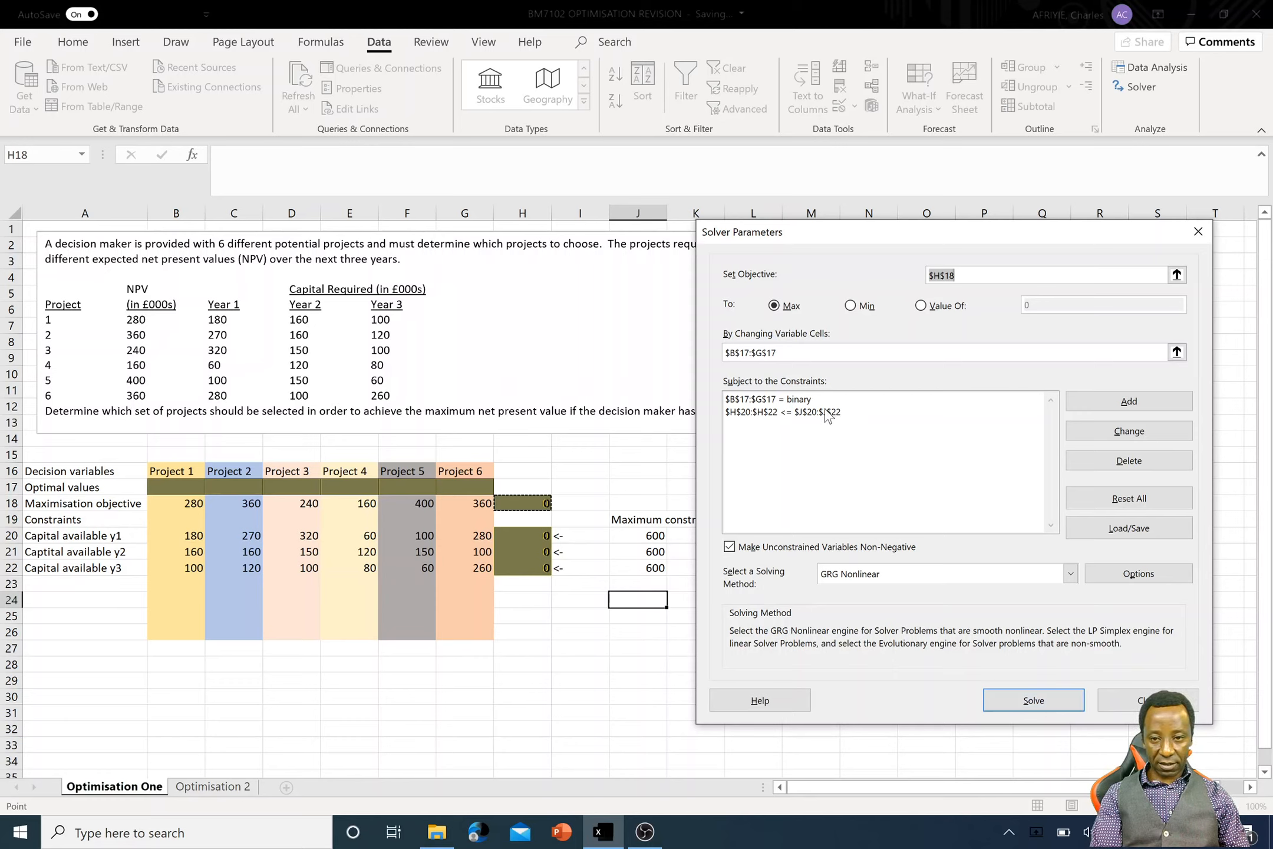
- Clear the Solver's objective and changing variable cells, and delete both the binary and the H20:H22 <= J20:J22 constraints
key(BackSpace)
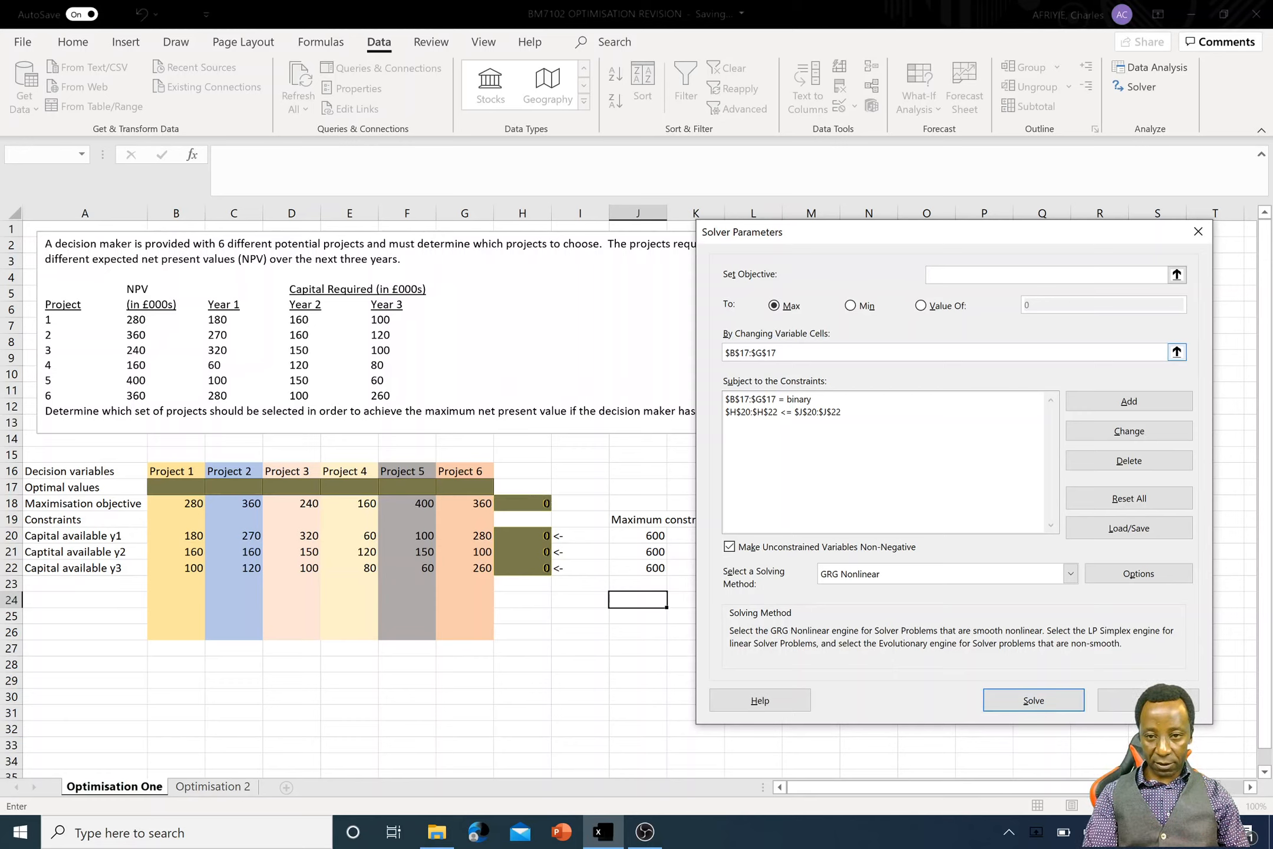
click(790, 352)
key(BackSpace)
key(BackSpace)
key(BackSpace)
key(BackSpace)
key(BackSpace)
key(BackSpace)
key(BackSpace)
key(BackSpace)
key(BackSpace)
key(BackSpace)
key(BackSpace)
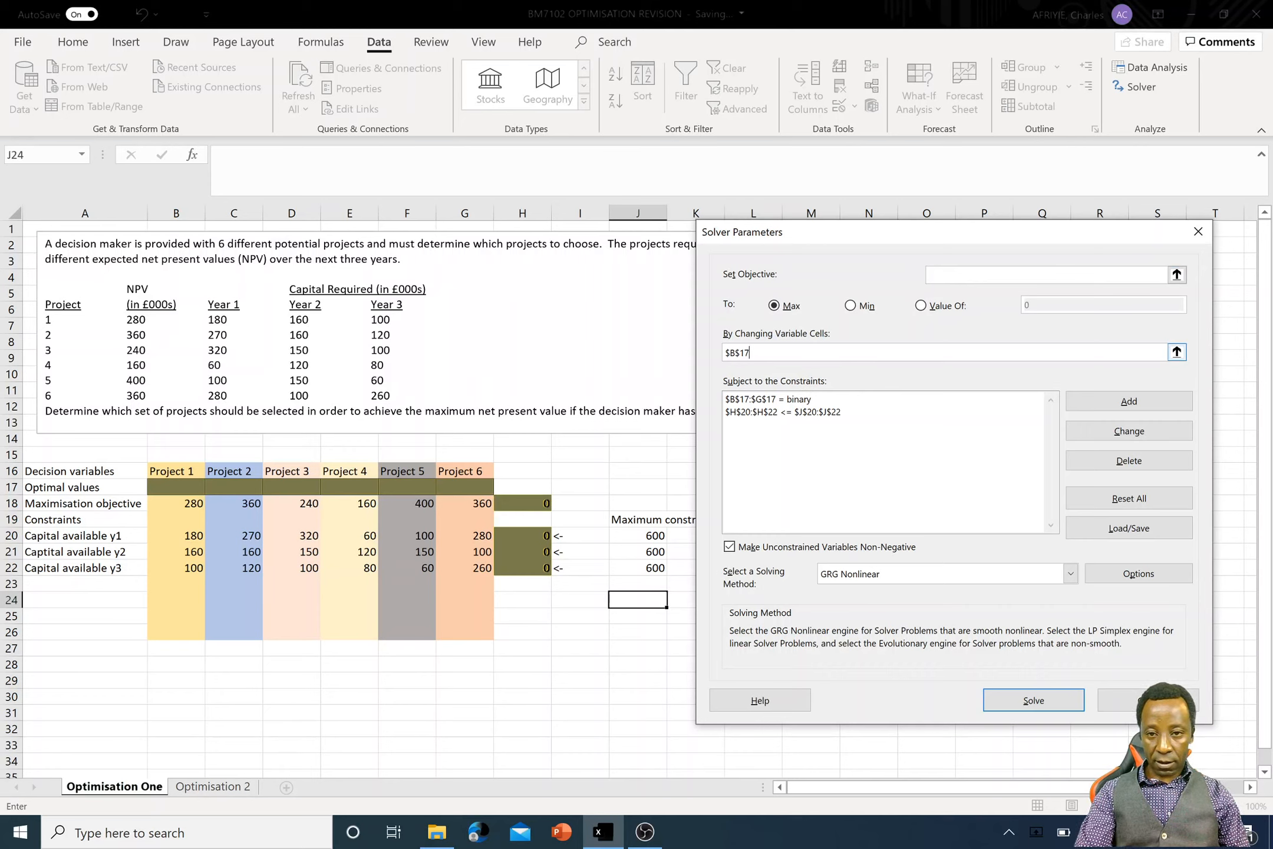
click(792, 399)
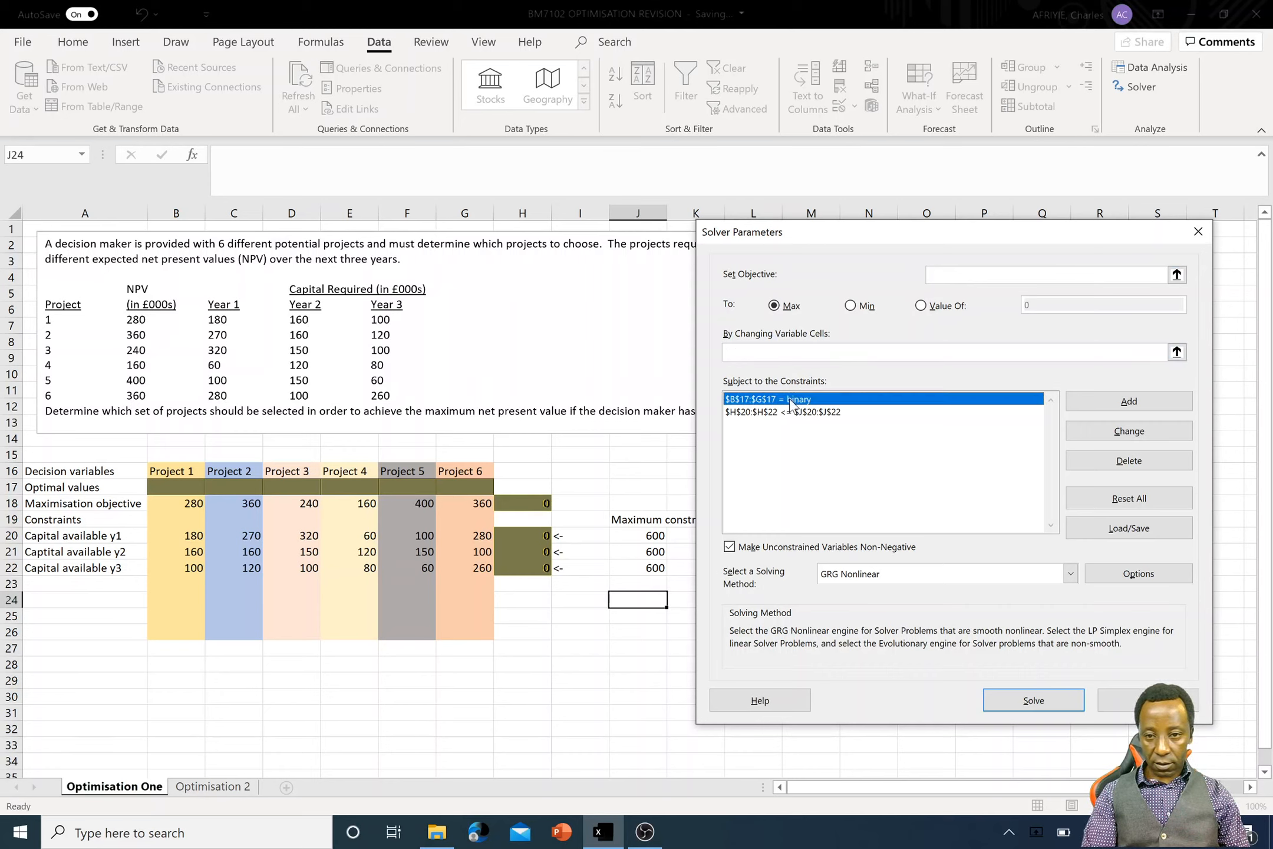
click(1153, 464)
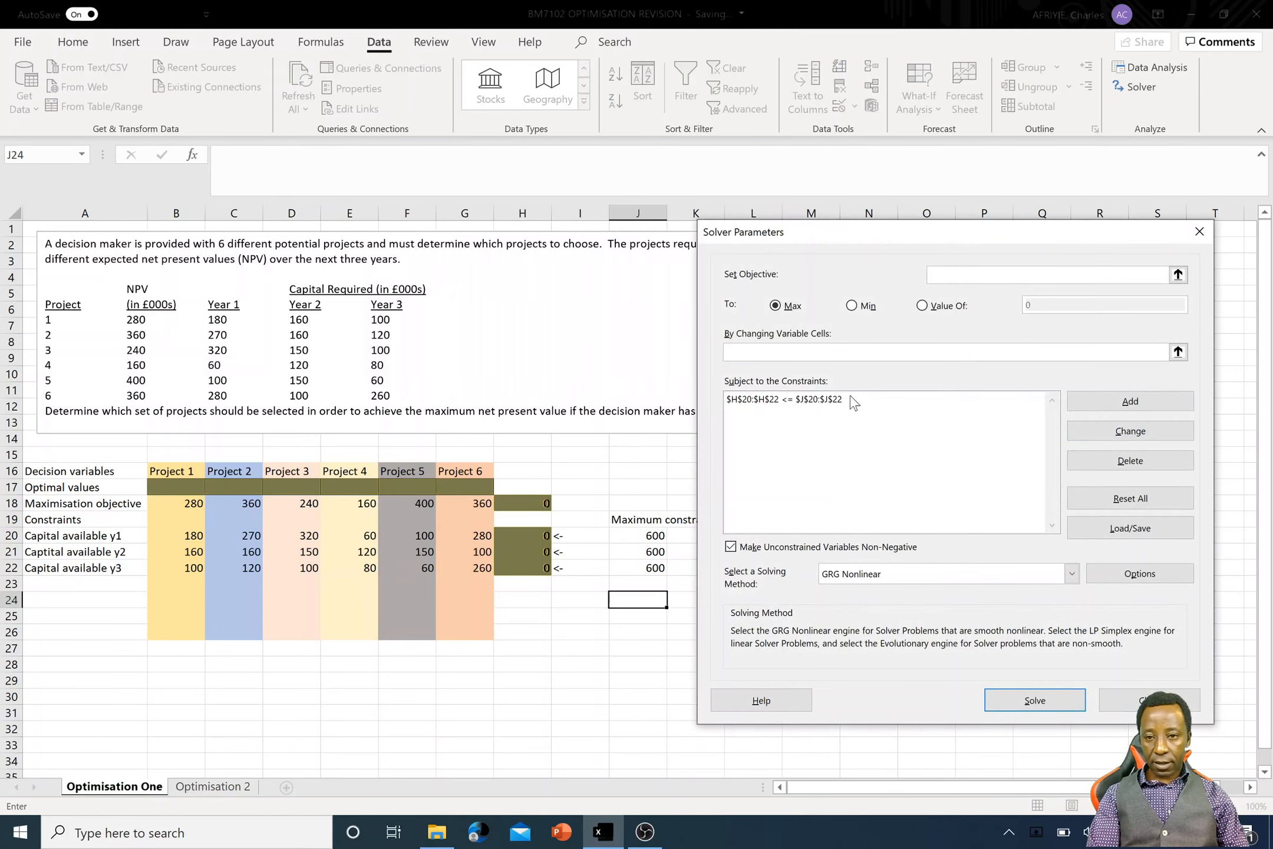
click(850, 399)
click(1132, 468)
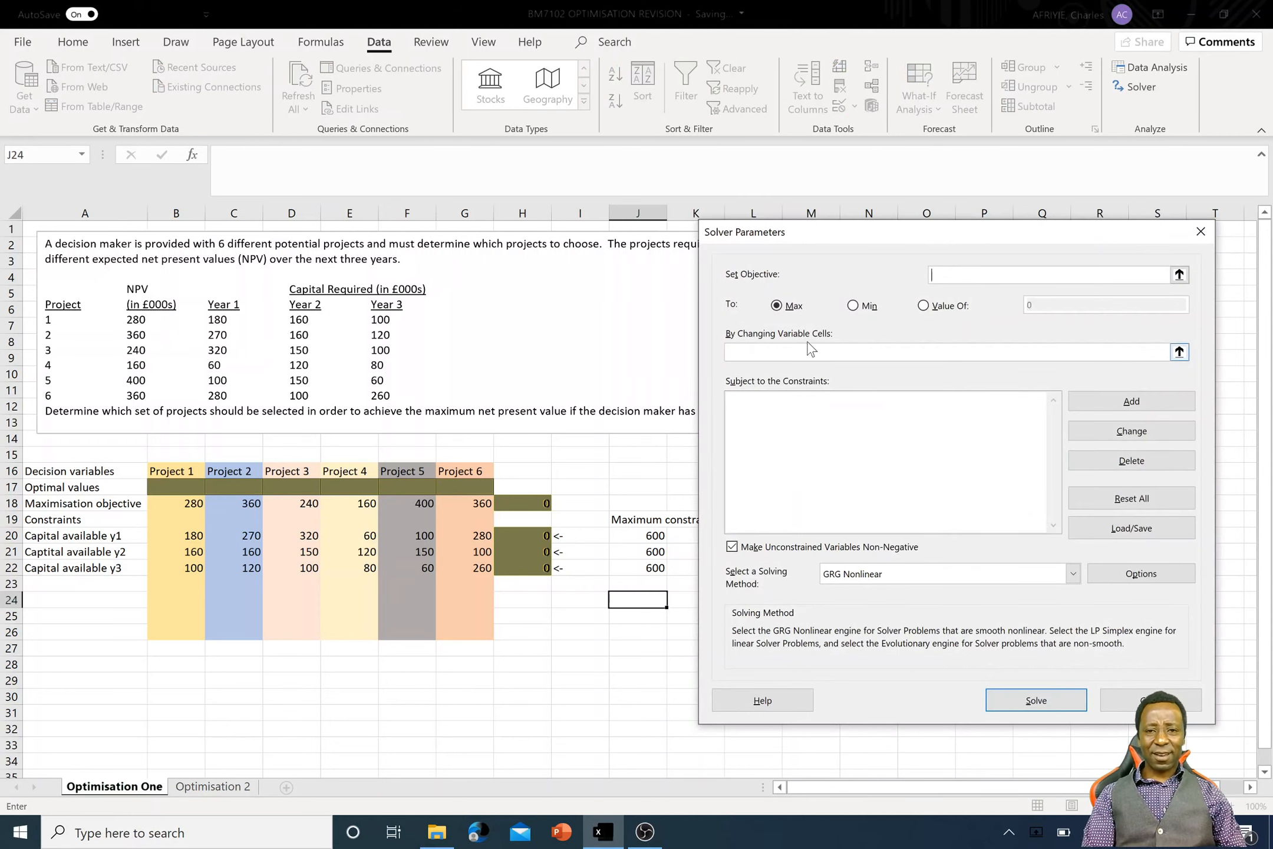
- Set H18 as the Solver objective and the Optimal values range B17:G17 as the changing variable cells
drag(859, 239, 883, 239)
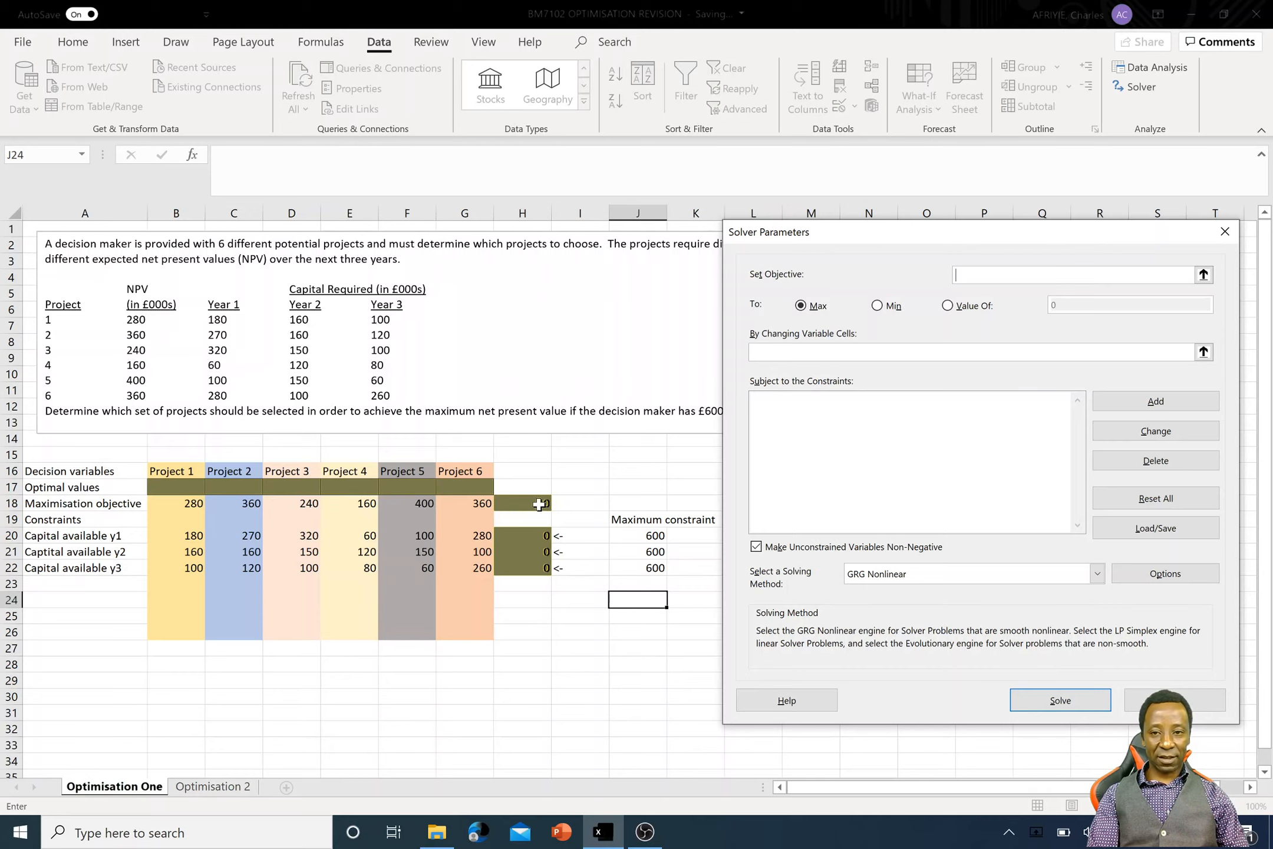
click(1203, 274)
click(537, 503)
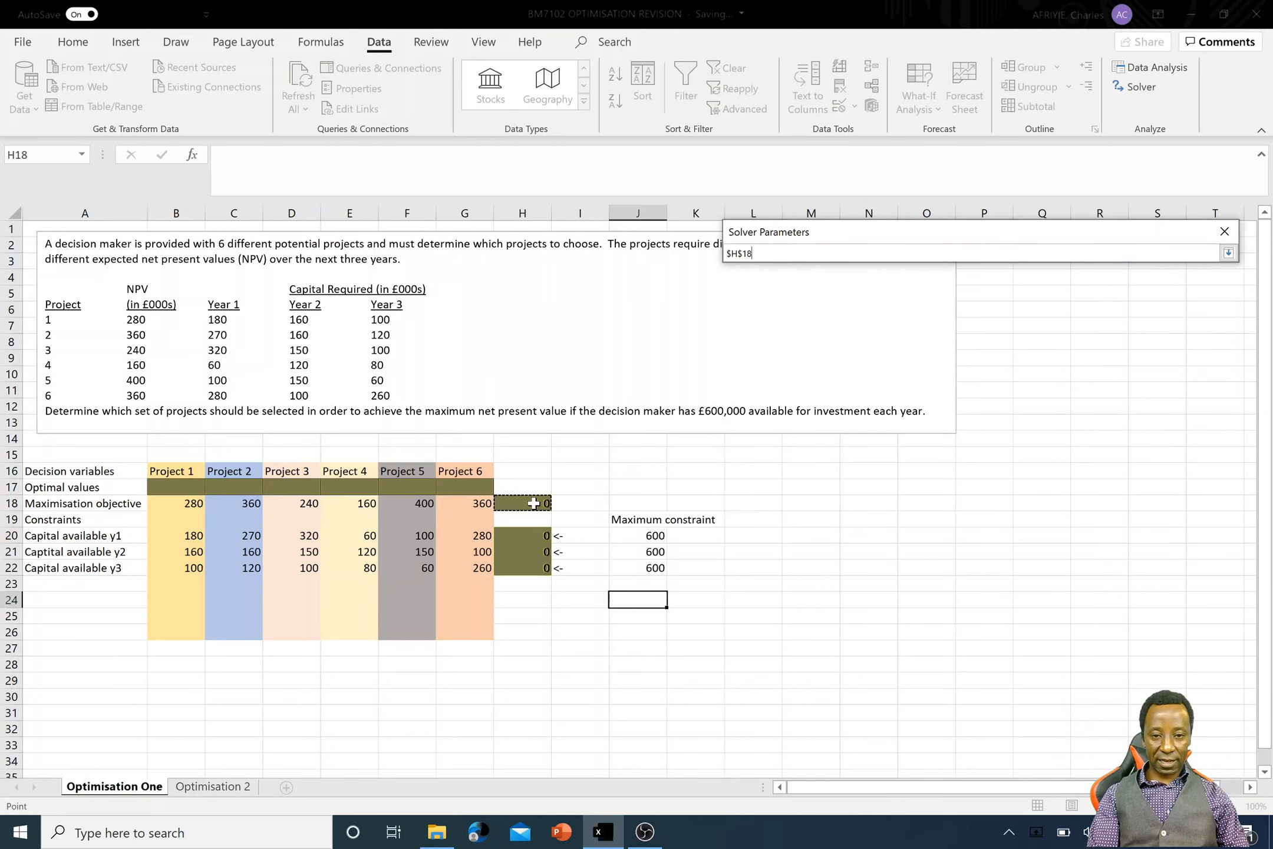
click(1227, 254)
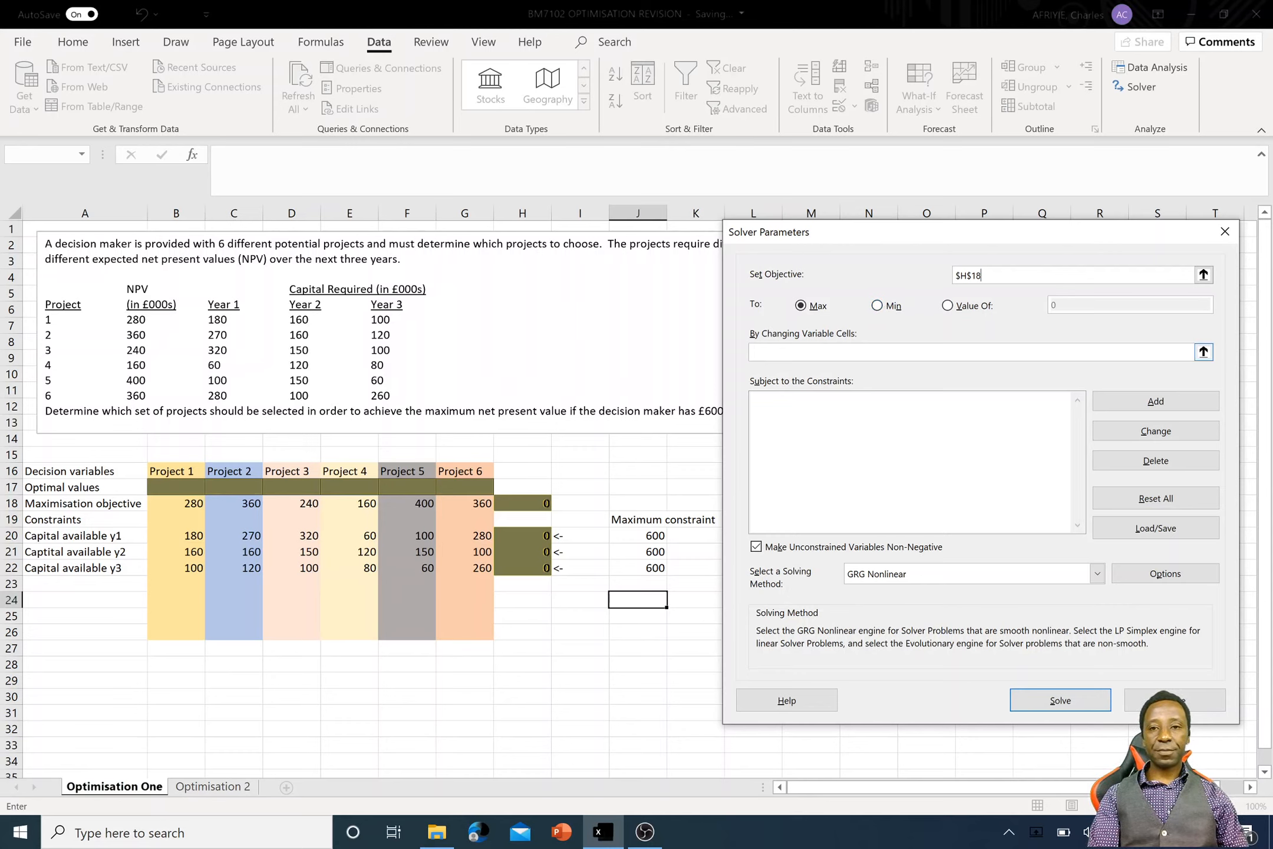
click(854, 353)
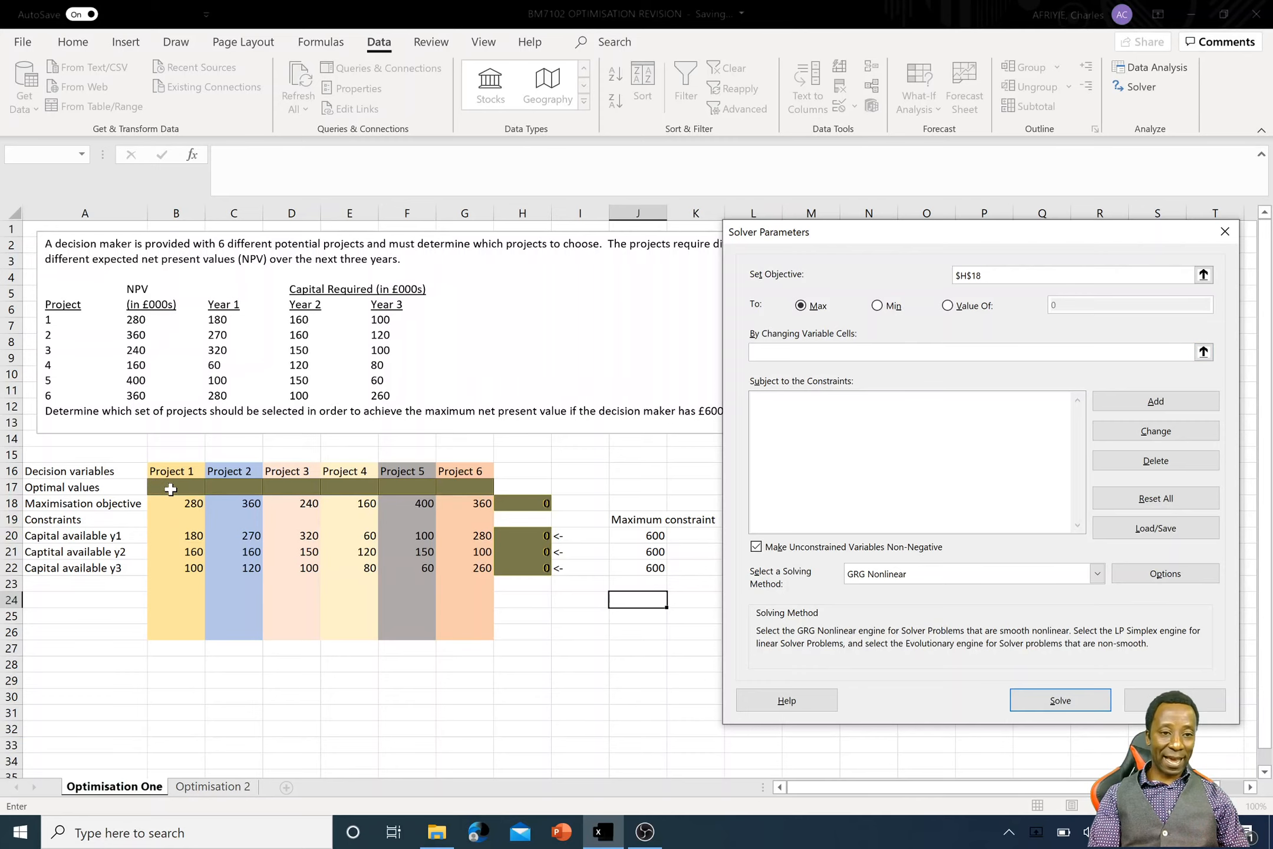
drag(170, 489, 447, 488)
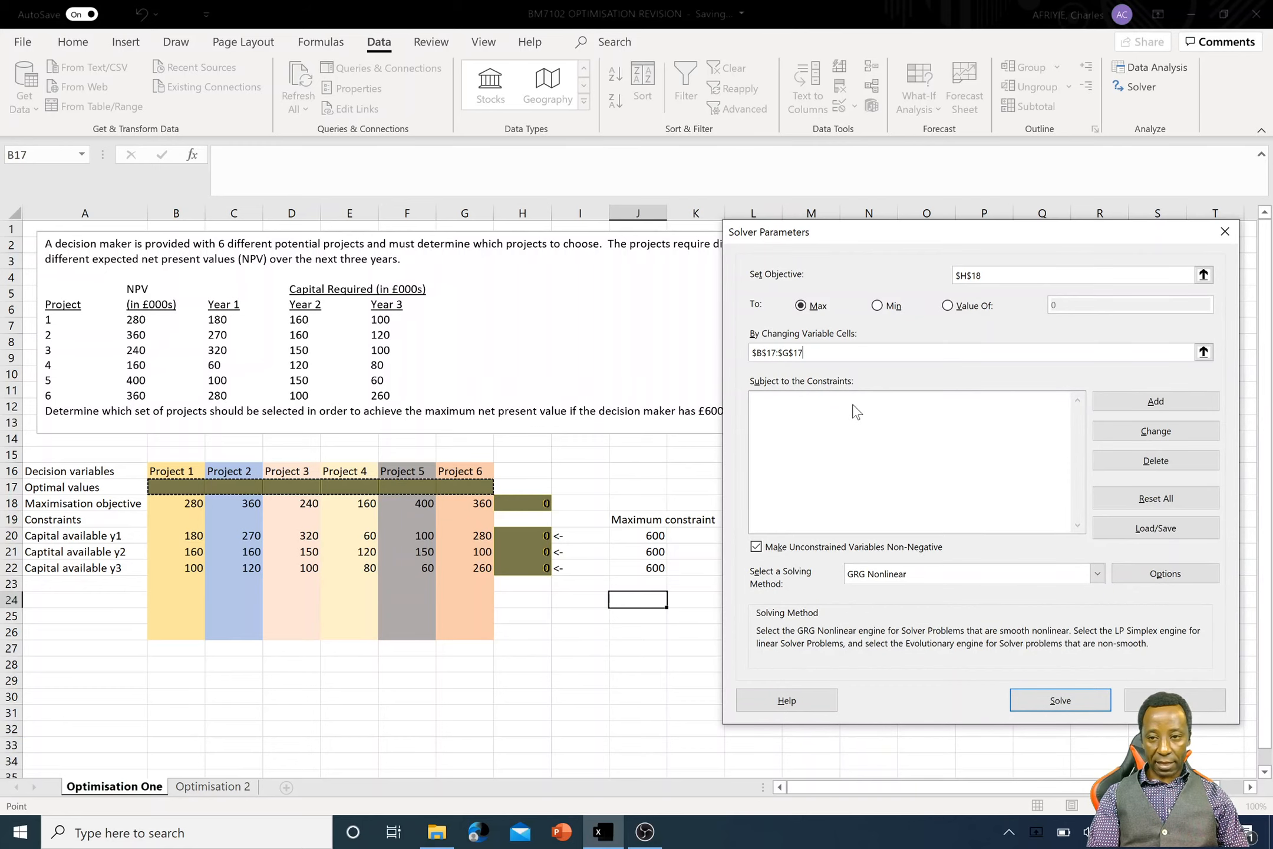
- Add a binary constraint on the Optimal values cells B17:G17 and continue with another blank constraint
click(1132, 402)
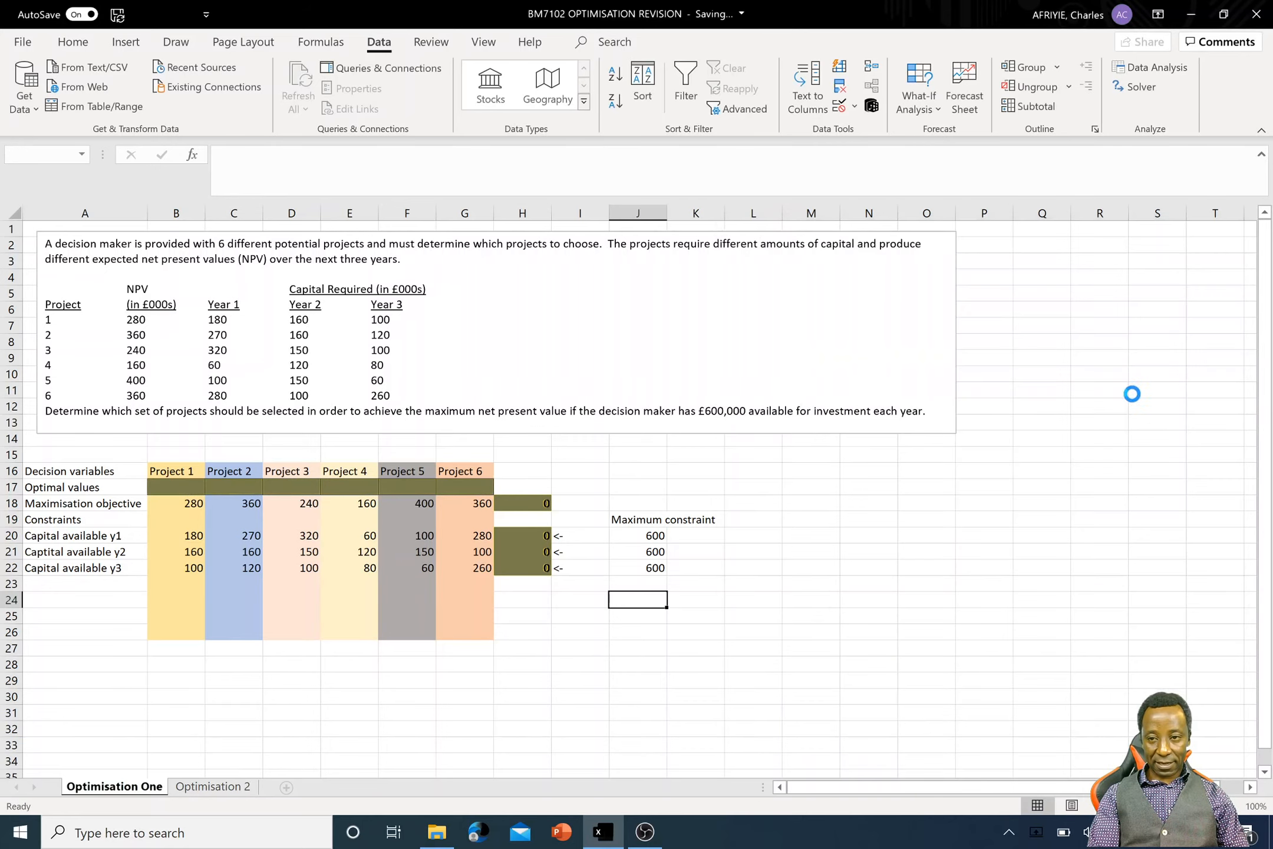
click(176, 485)
drag(175, 485, 440, 494)
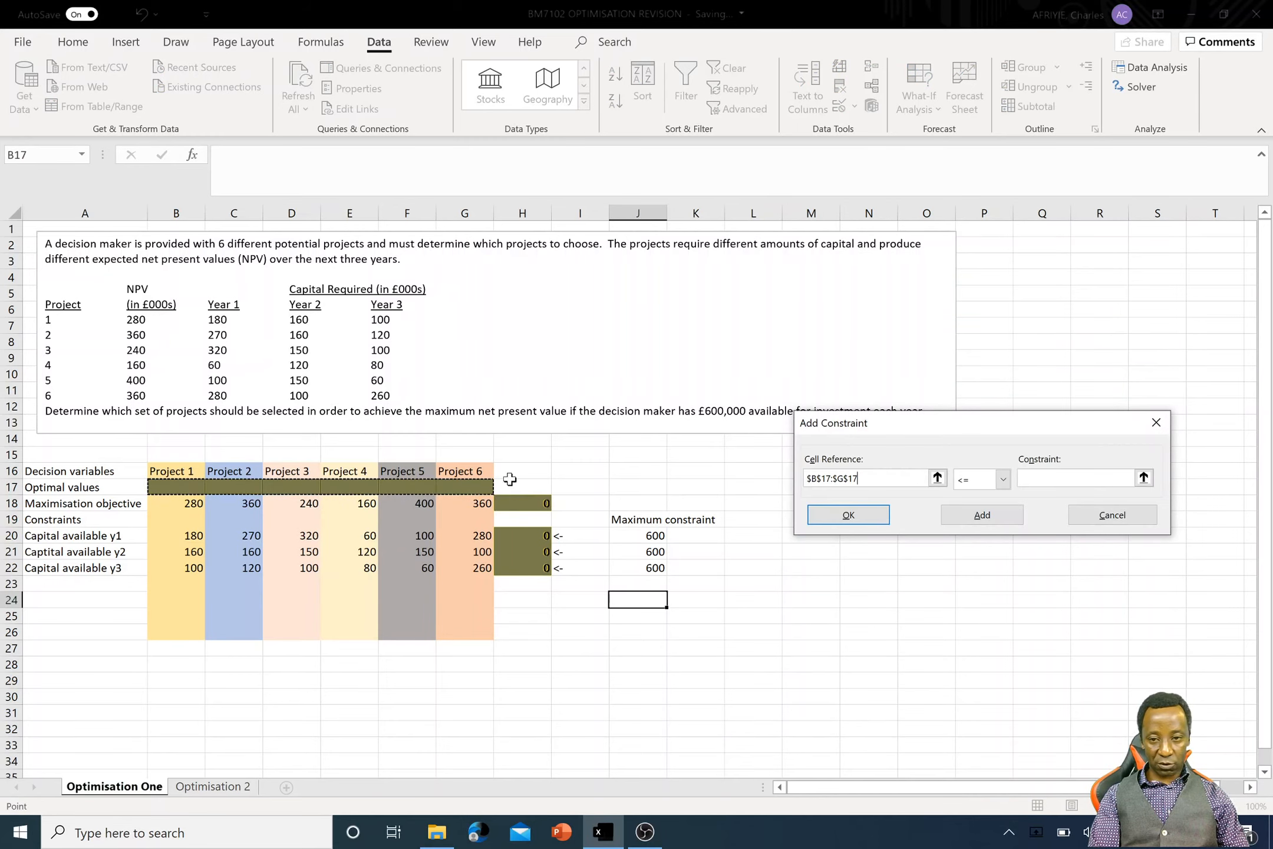
click(1003, 479)
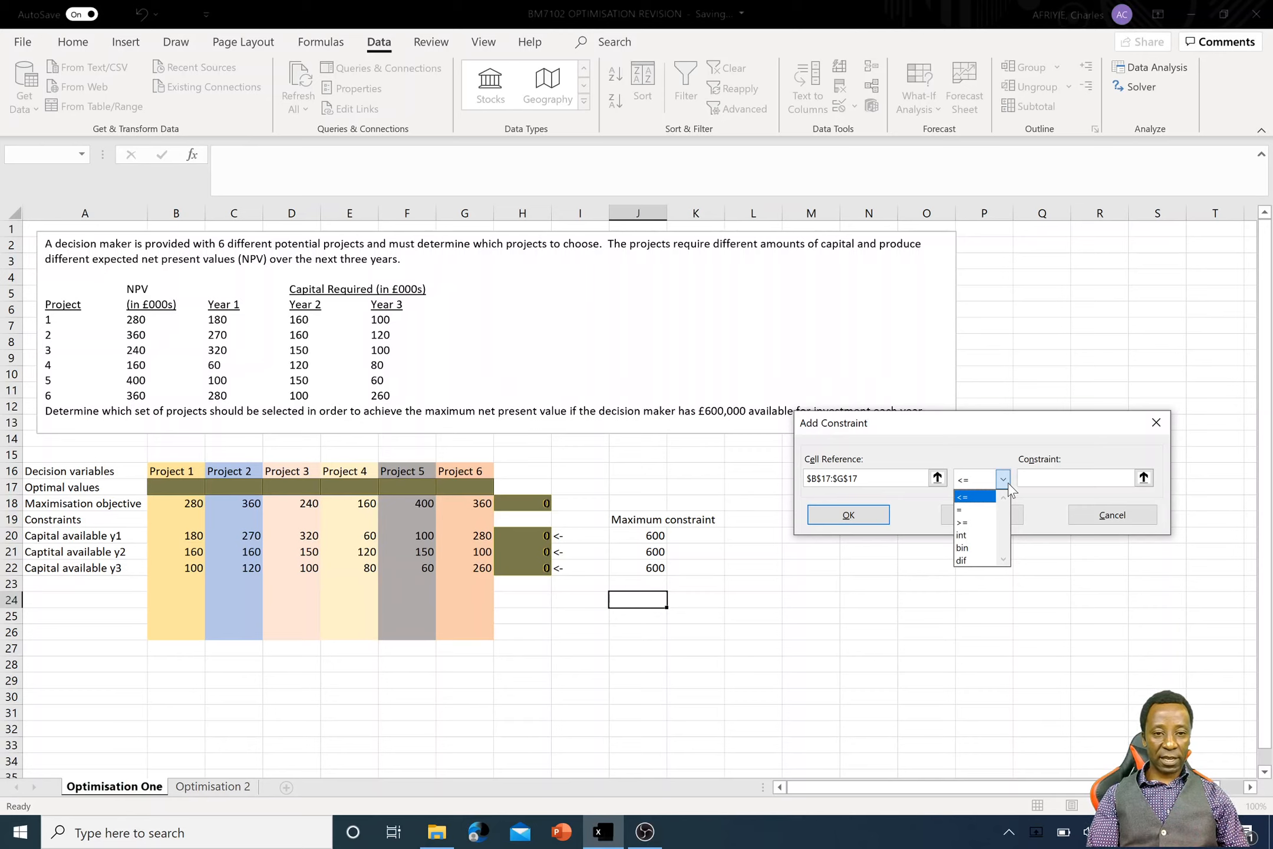
click(970, 548)
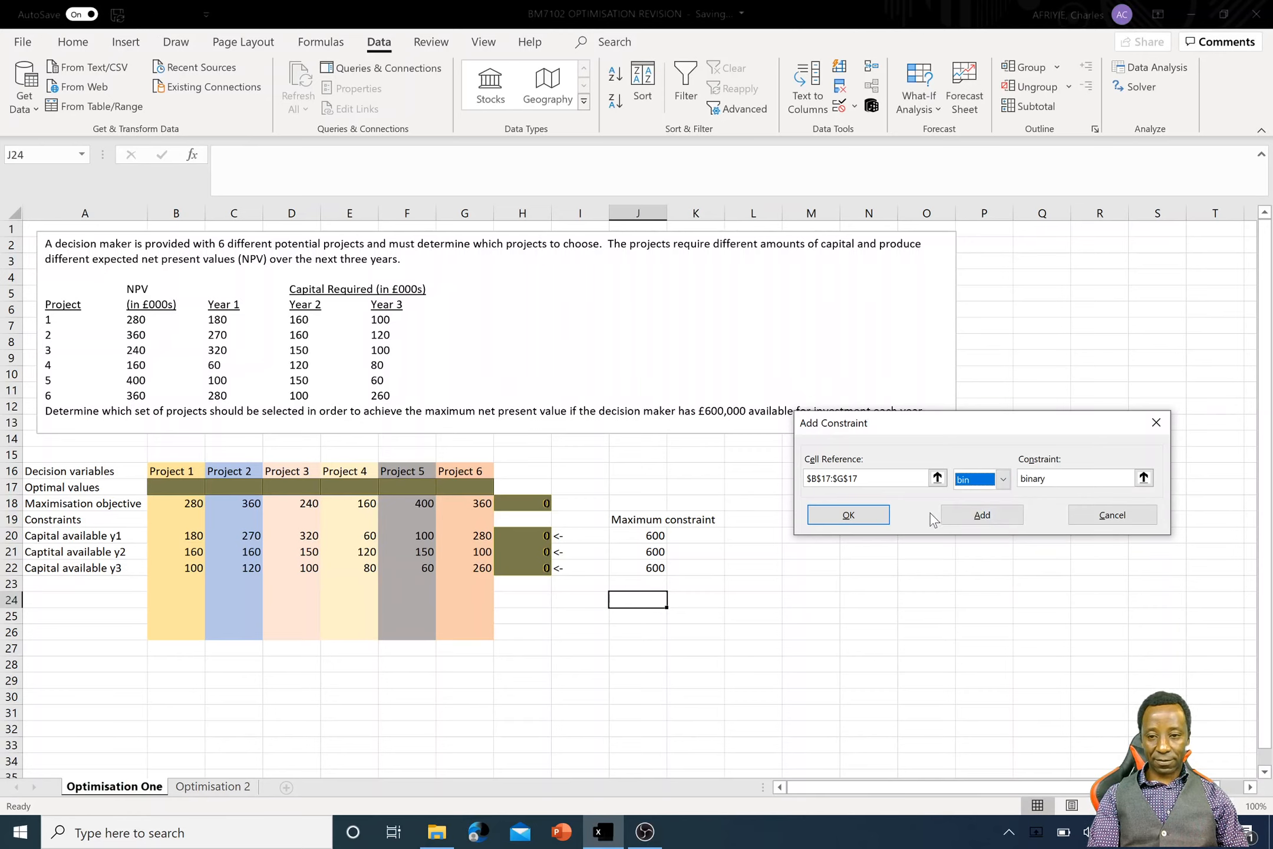
click(975, 514)
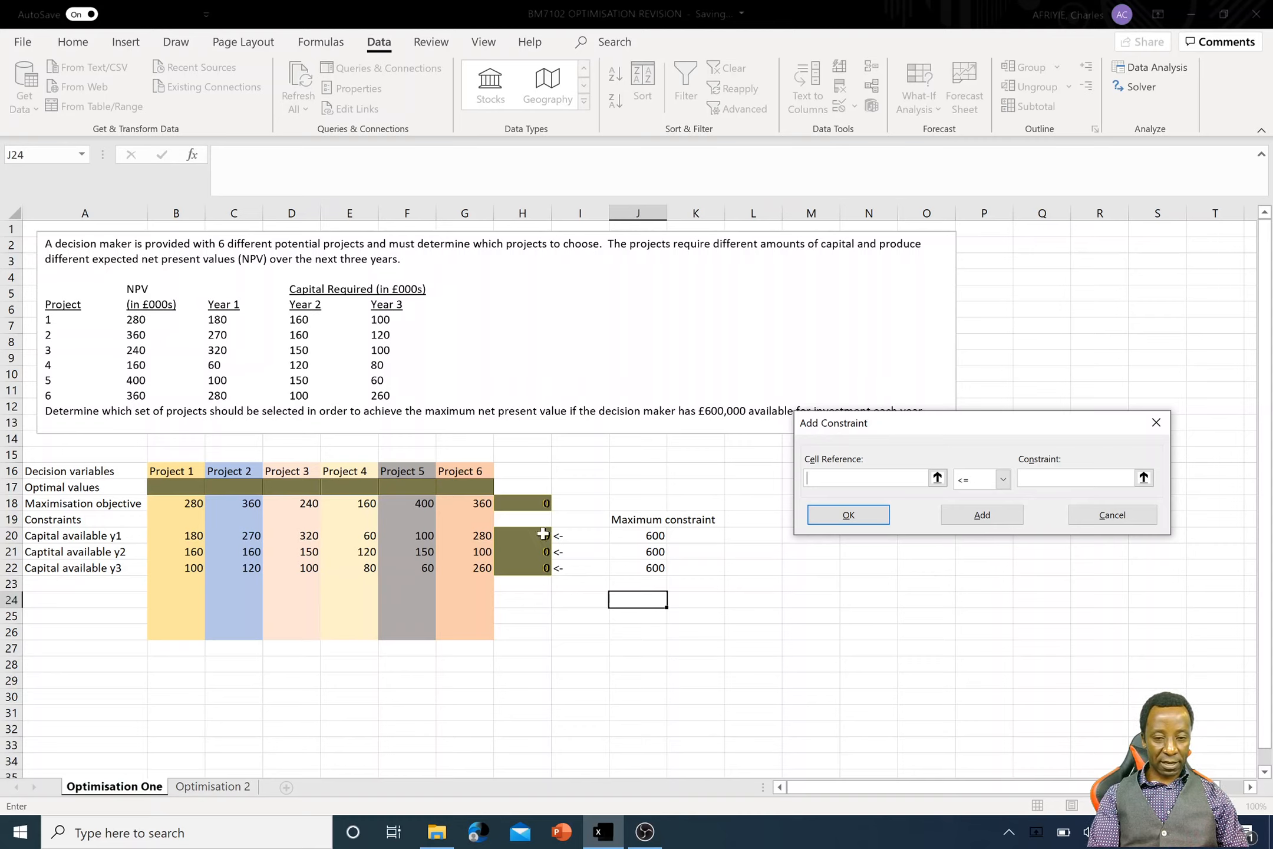
- Add the capital constraint H20:H22 <= J20:J22 and return to the Solver parameters
drag(541, 535, 538, 567)
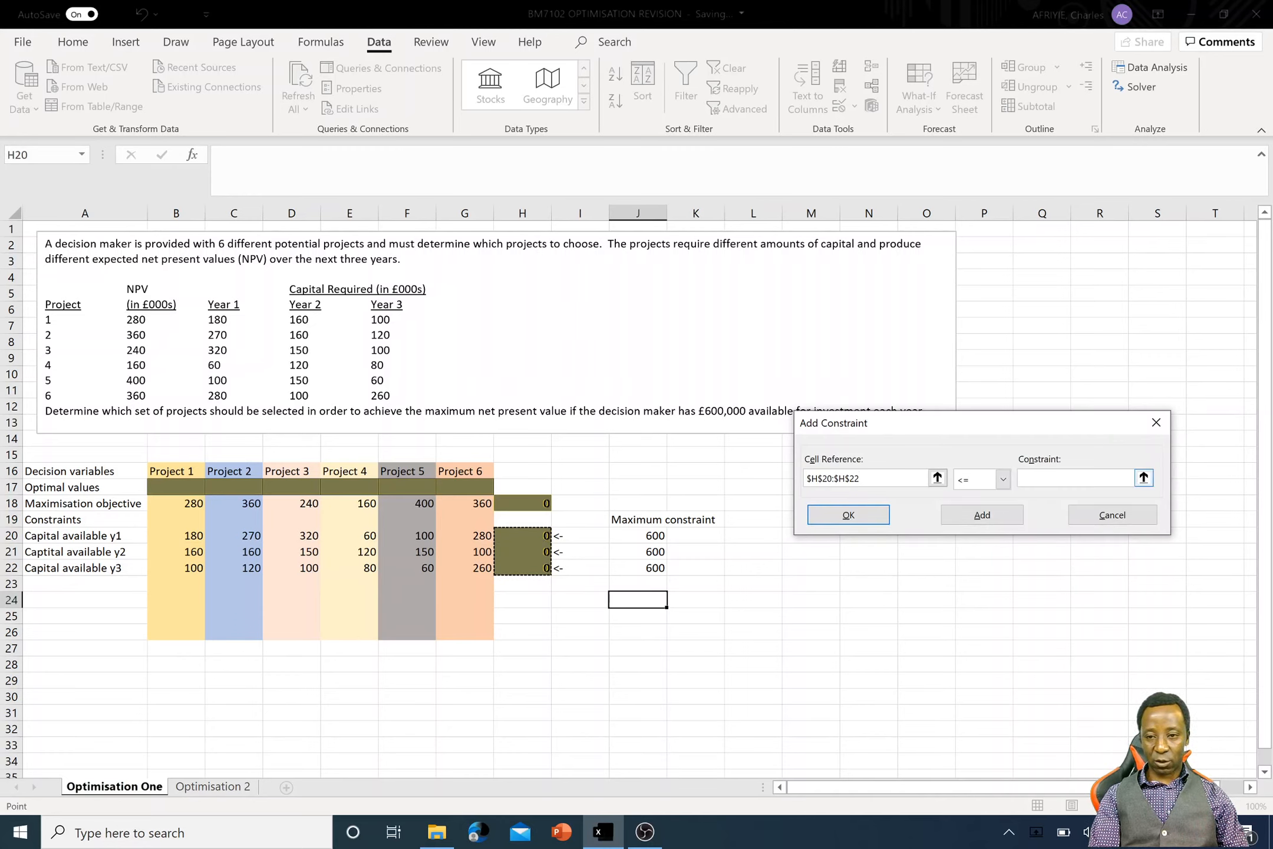
click(1064, 478)
drag(661, 535, 656, 563)
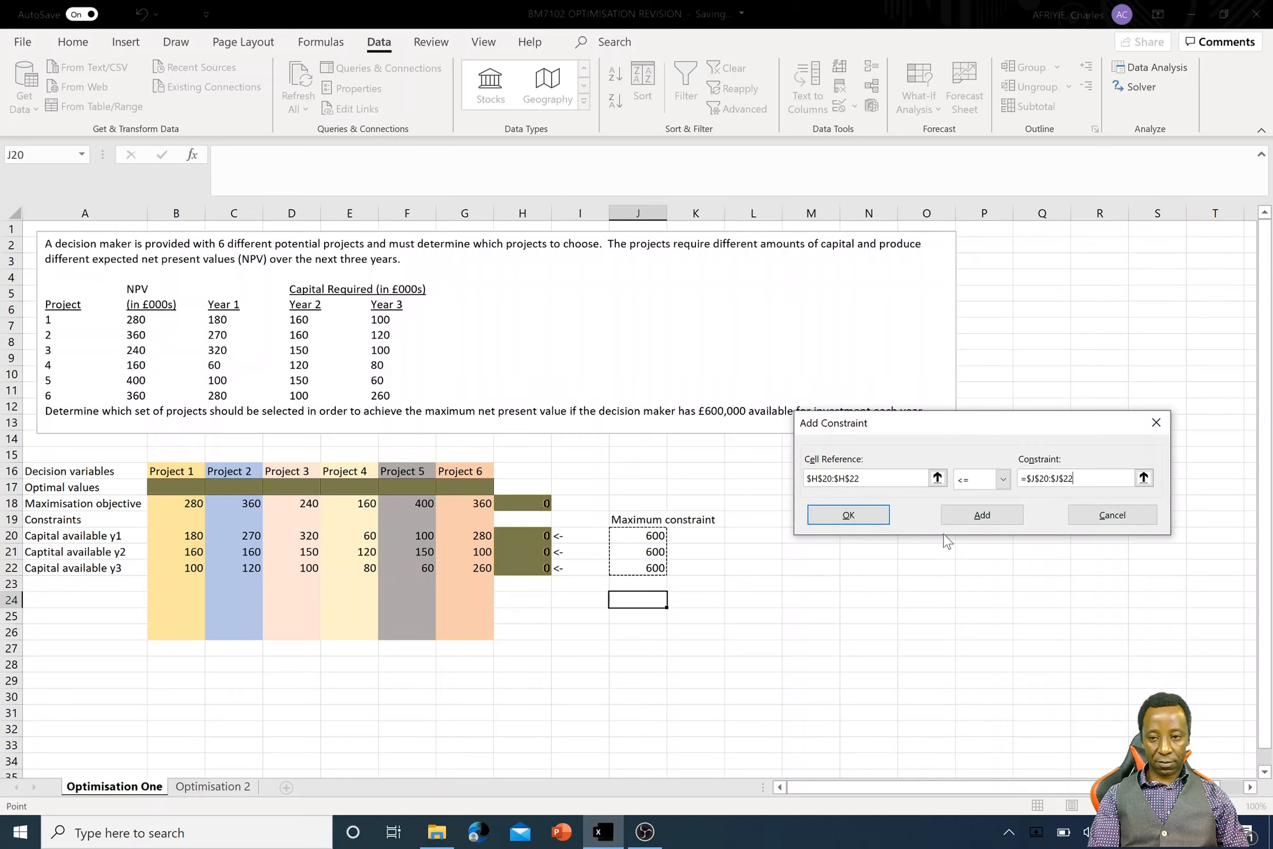
click(849, 517)
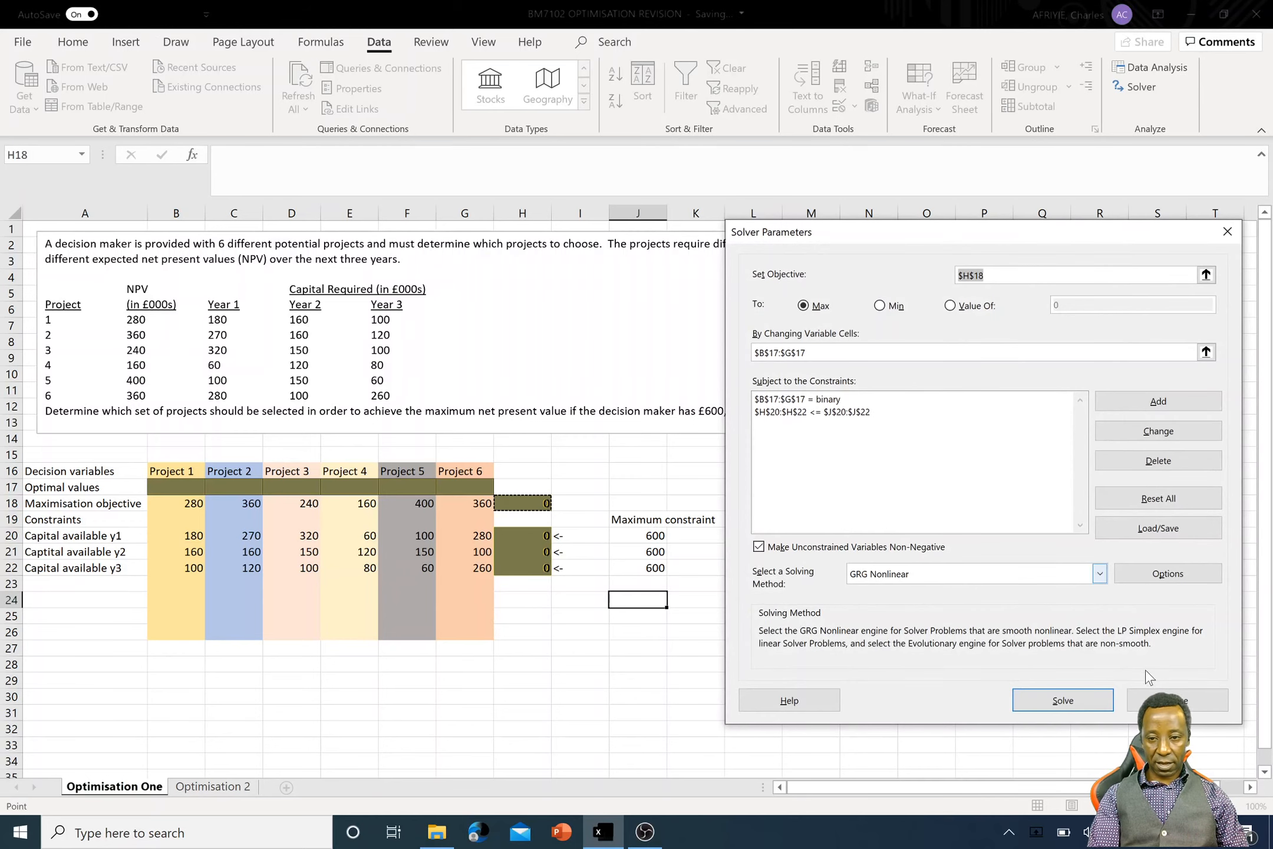
- Solve the model and keep the Solver solution in the worksheet
click(1066, 702)
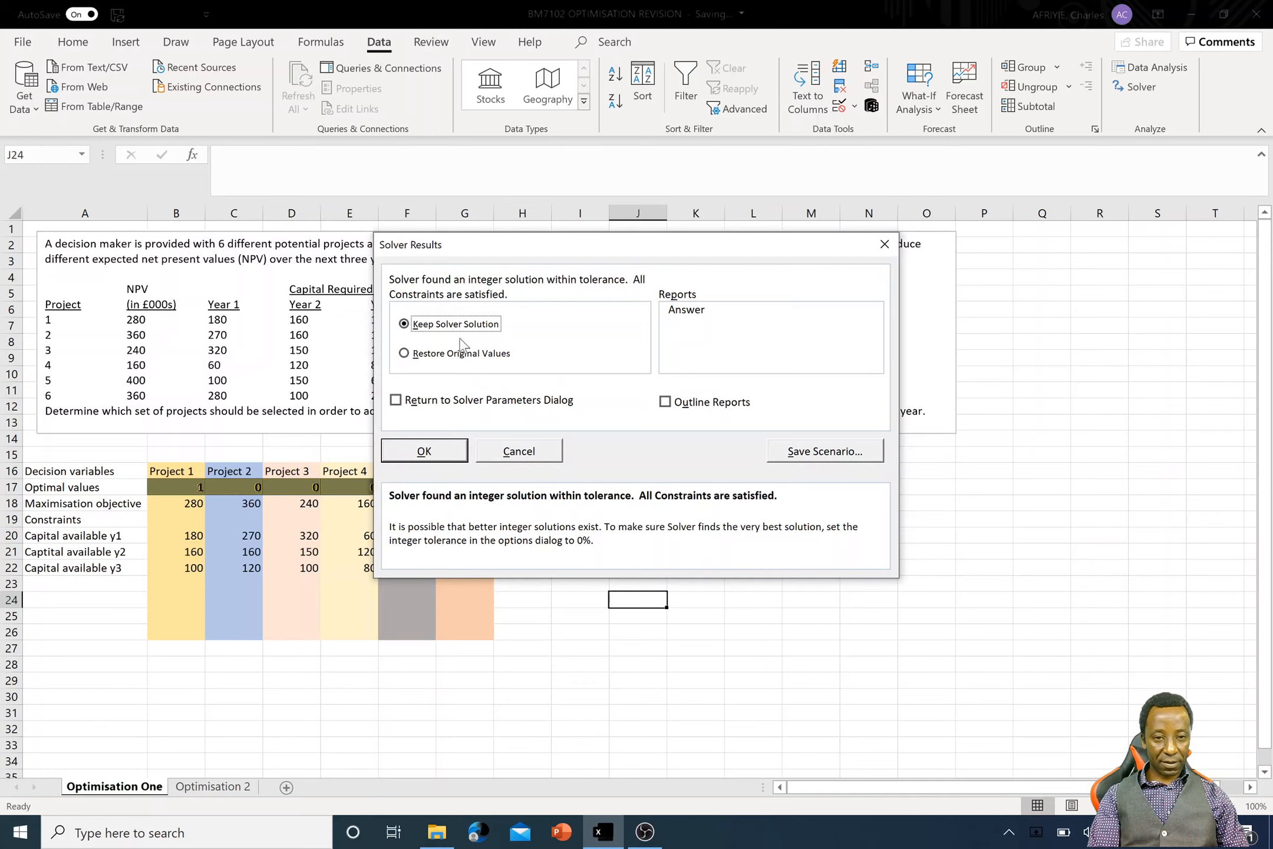
click(424, 451)
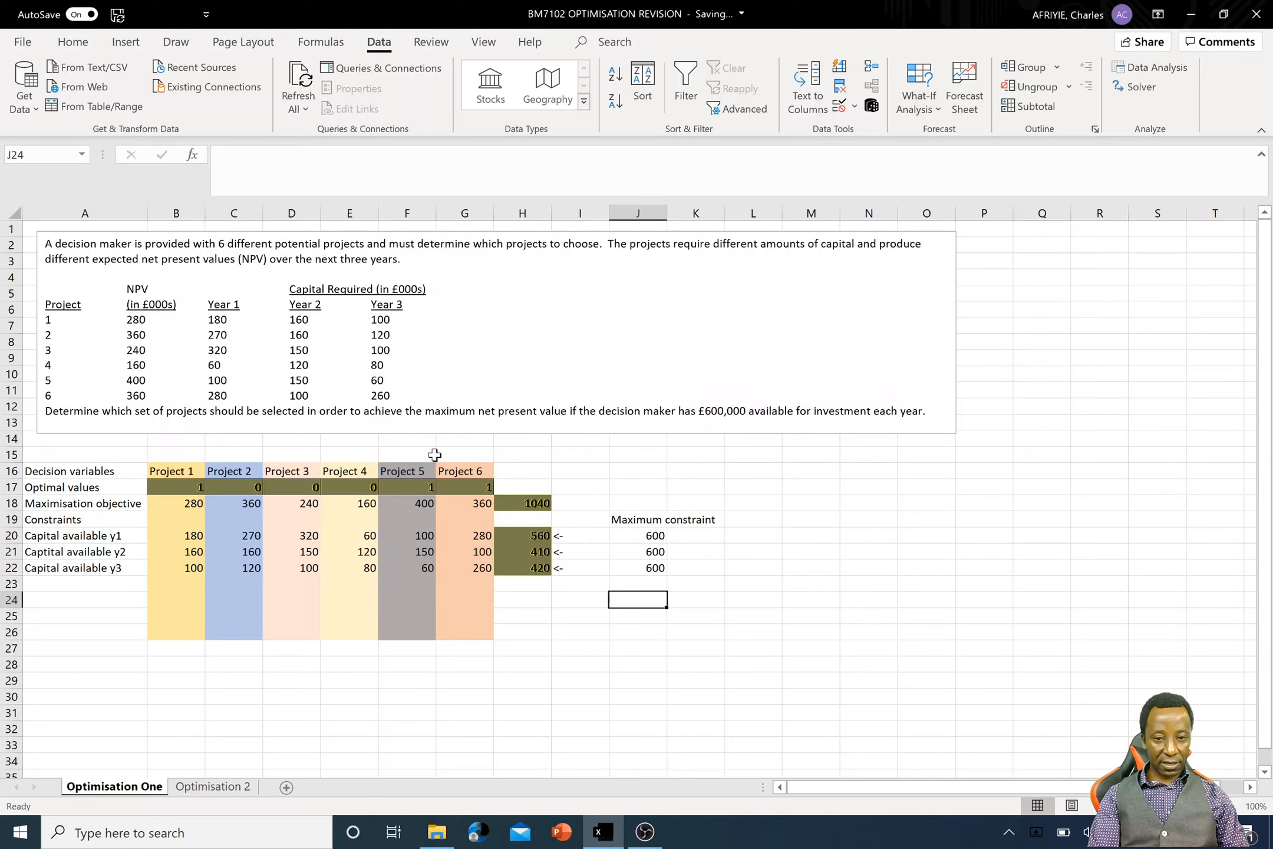
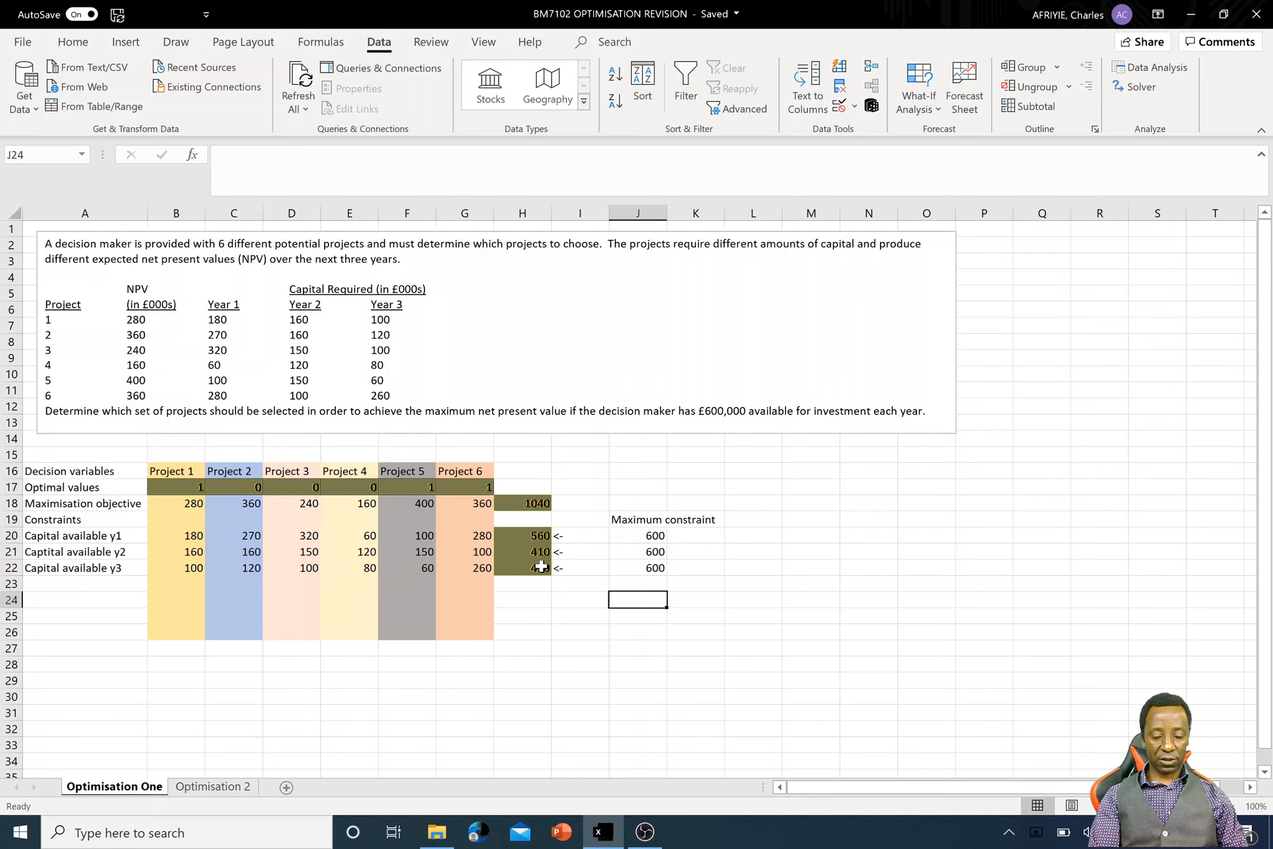
- Switch to the Optimisation 2 sheet and review the SUM formulas for each project's total capital and each year's total requirement
click(223, 790)
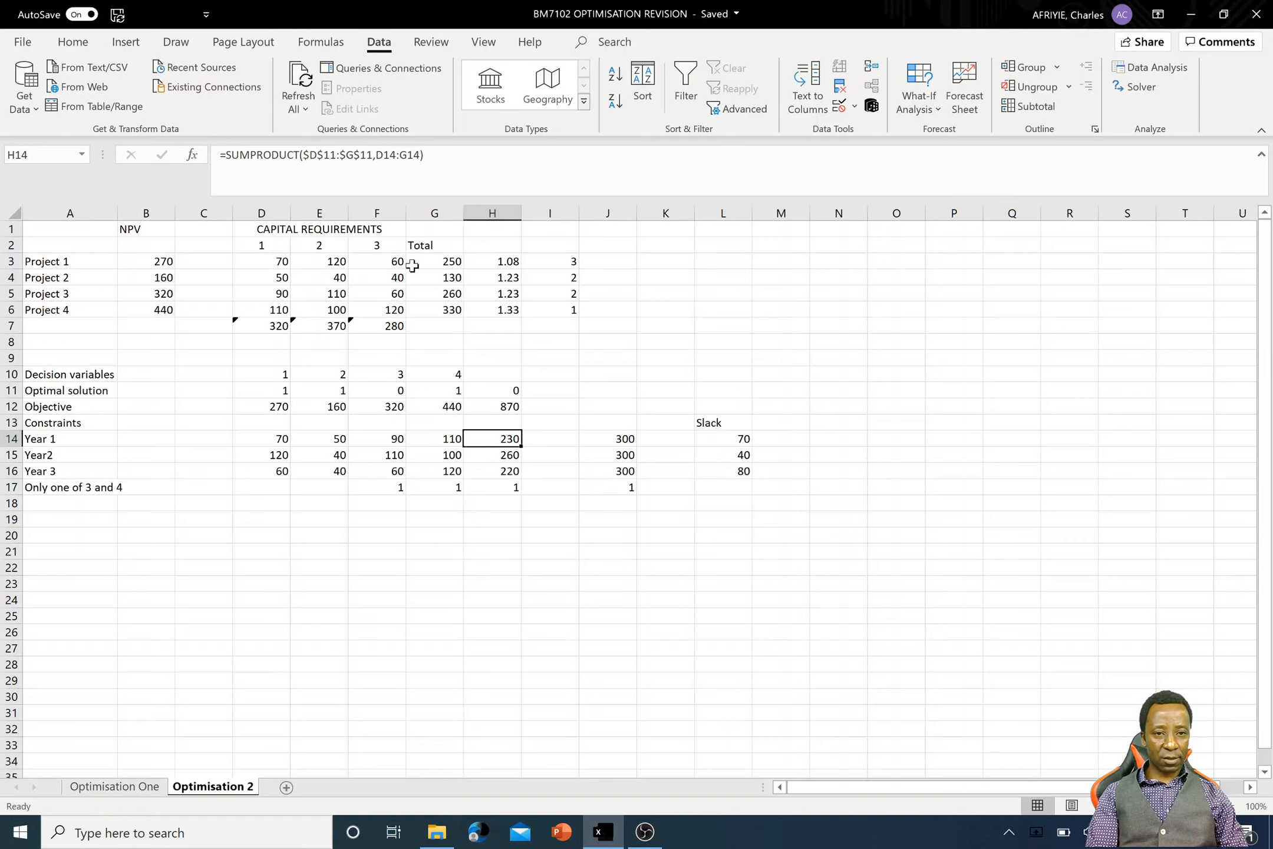
click(455, 261)
double_click(455, 261)
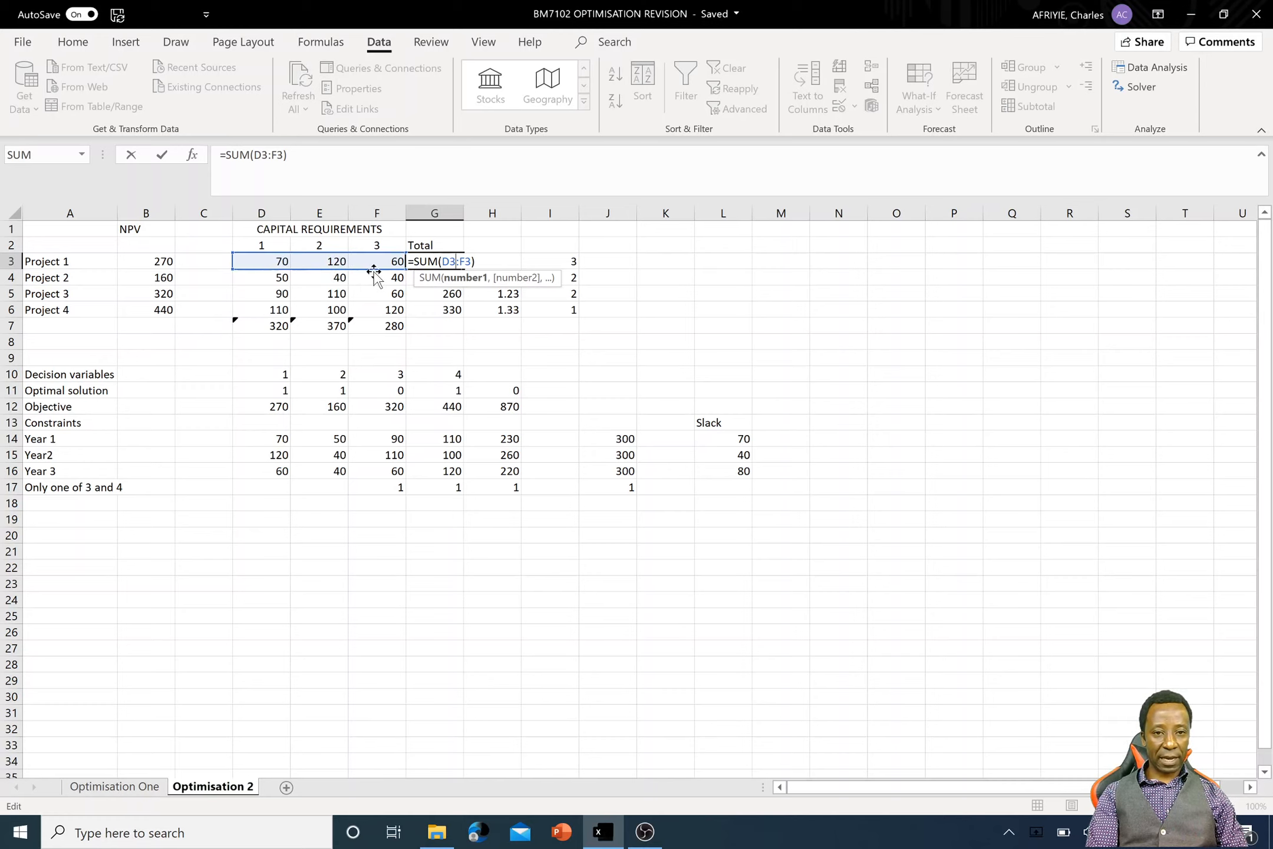
key(Return)
key(Return)
key(Return)
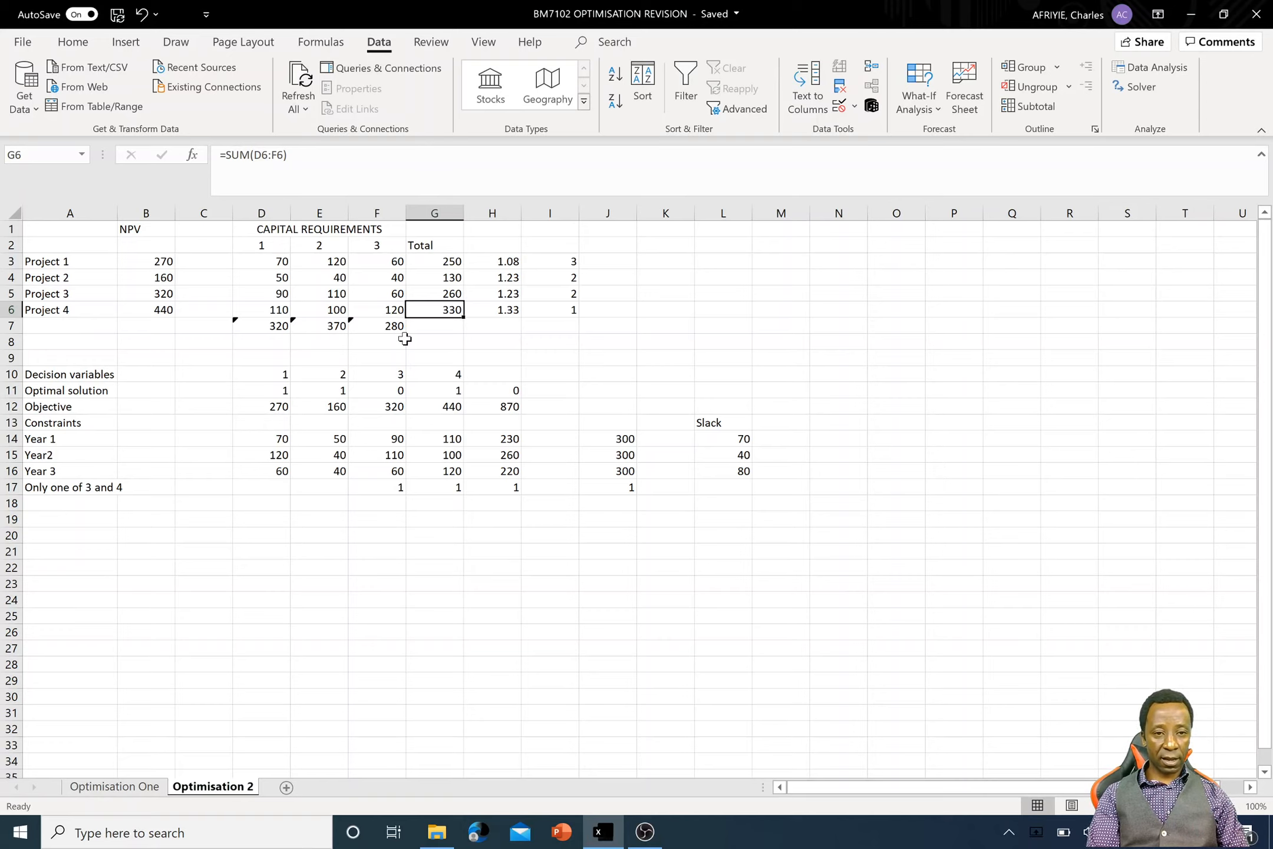
drag(272, 326, 374, 324)
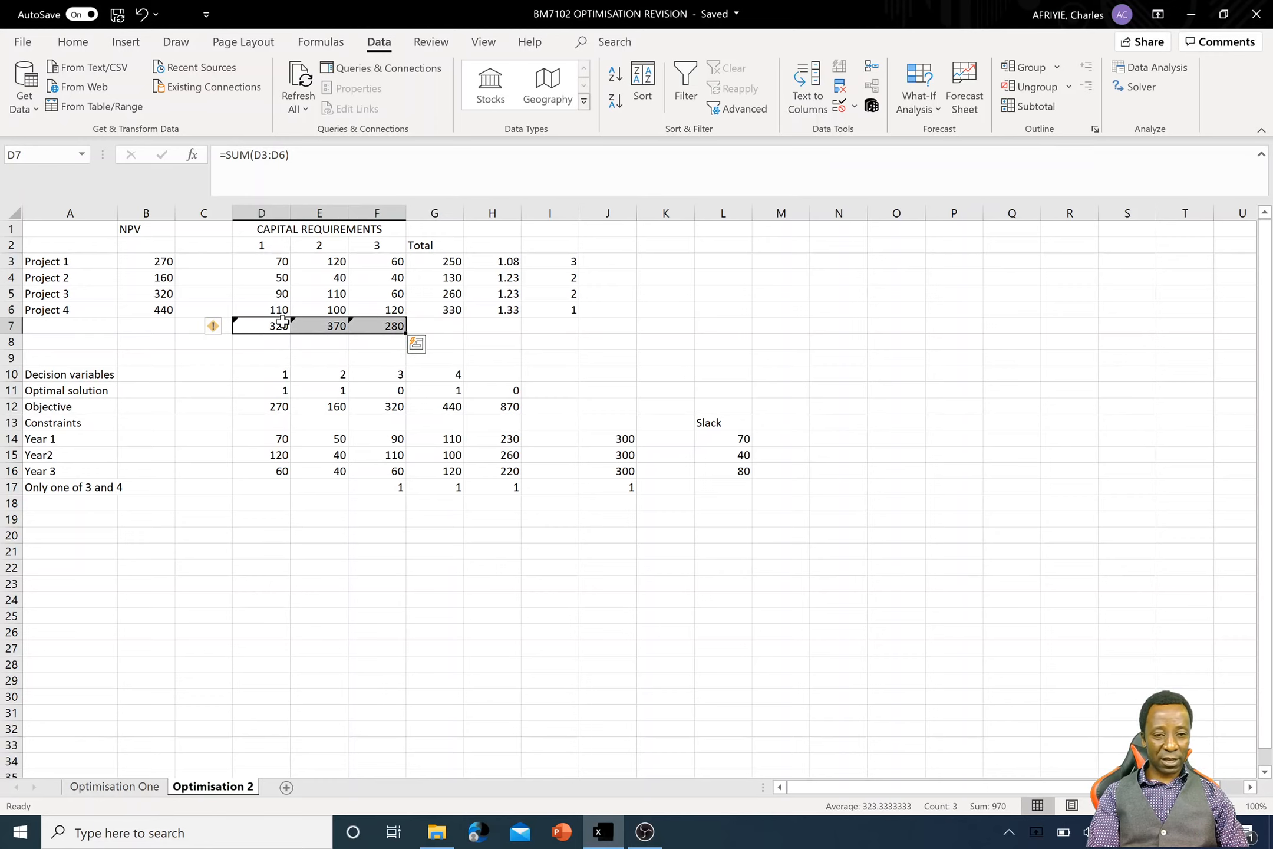
- Enter the capital limit 300 in cell J7, on the row of the yearly capital totals
click(607, 325)
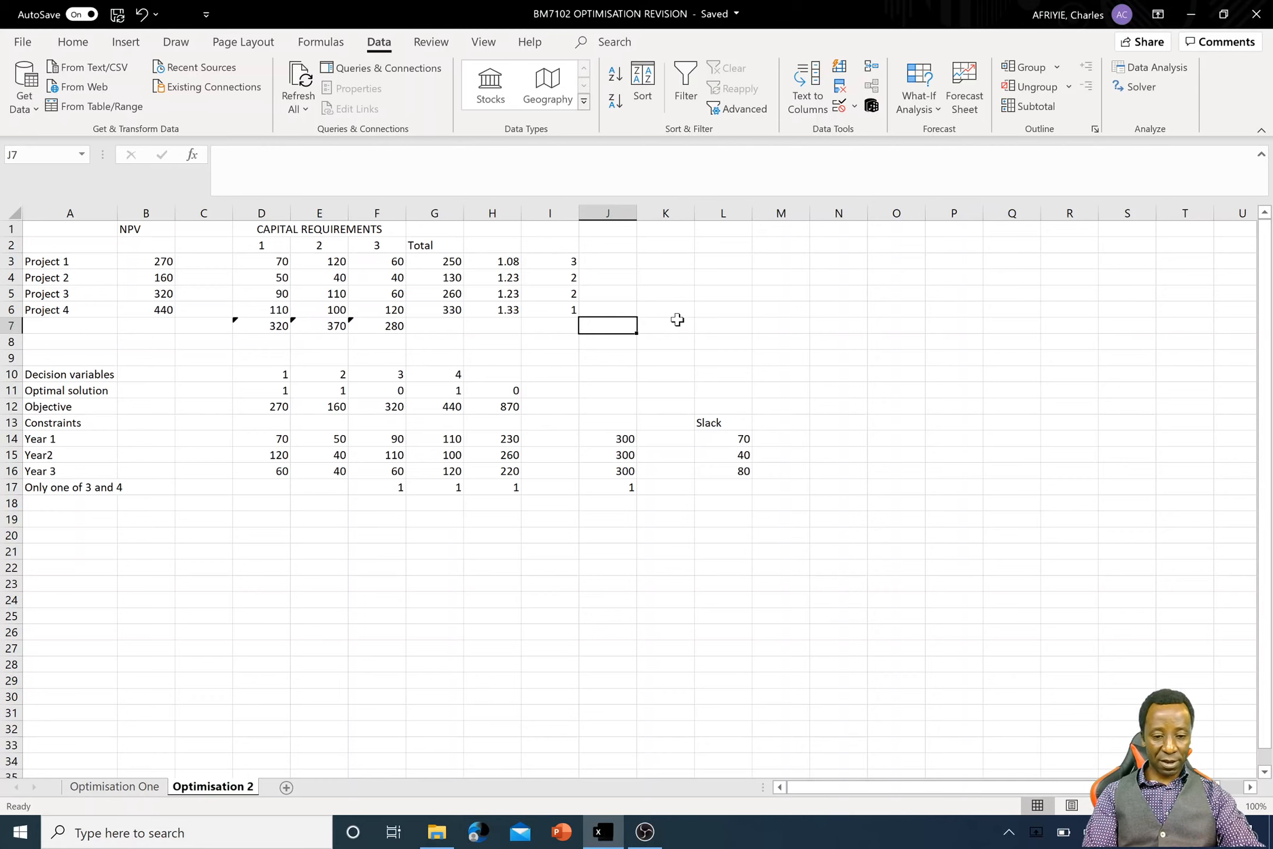
text(300)
key(Return)
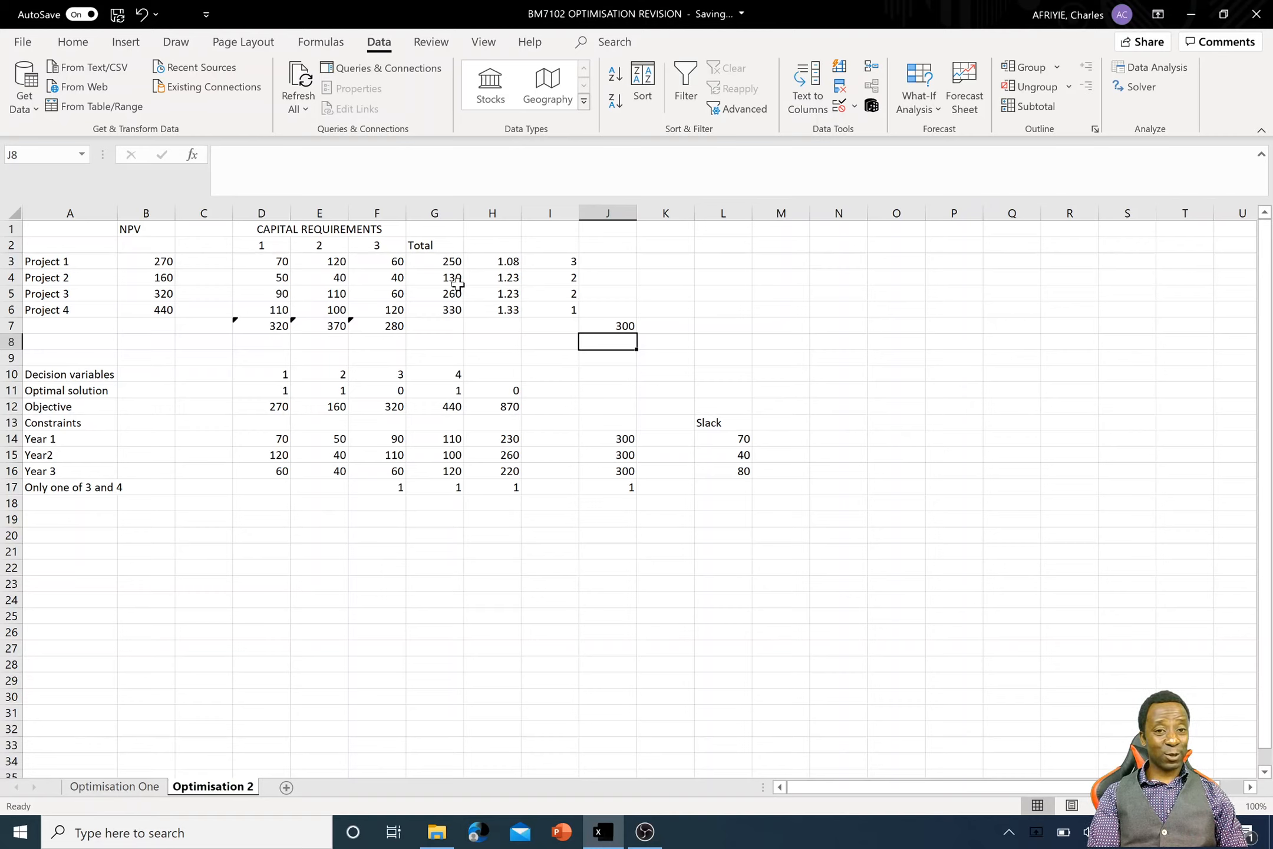
- Shade the four projects' NPV values in B3:B6 with the olive green fill
click(452, 262)
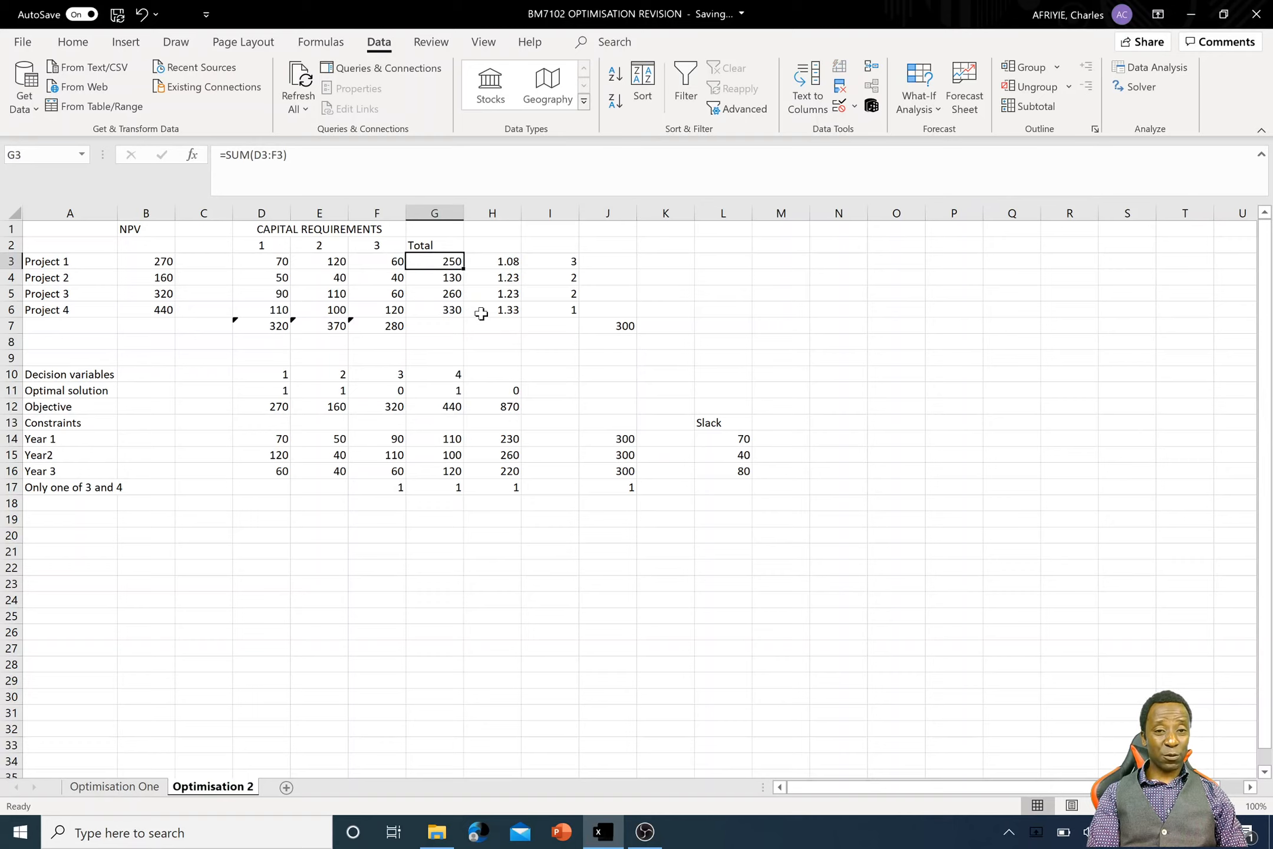
click(455, 278)
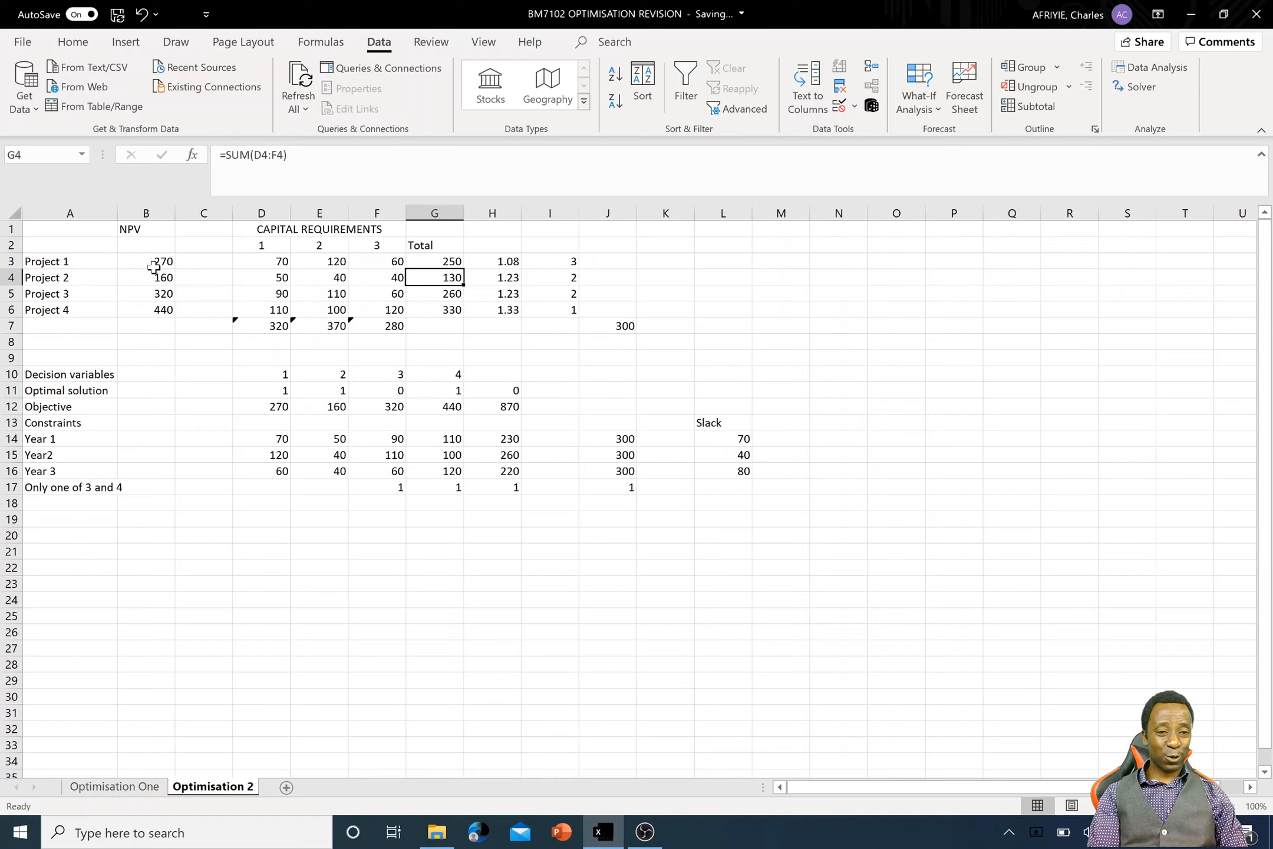
drag(154, 261, 154, 303)
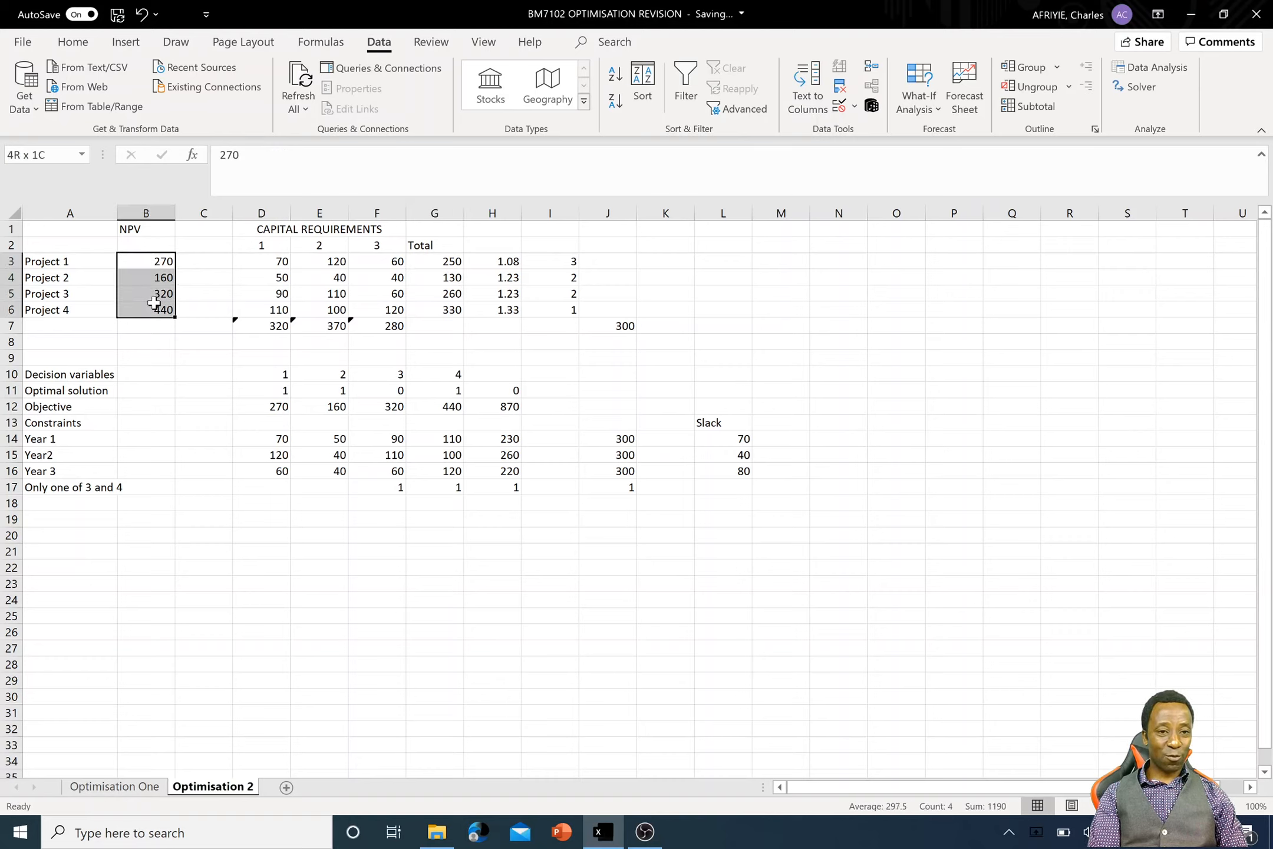
click(74, 42)
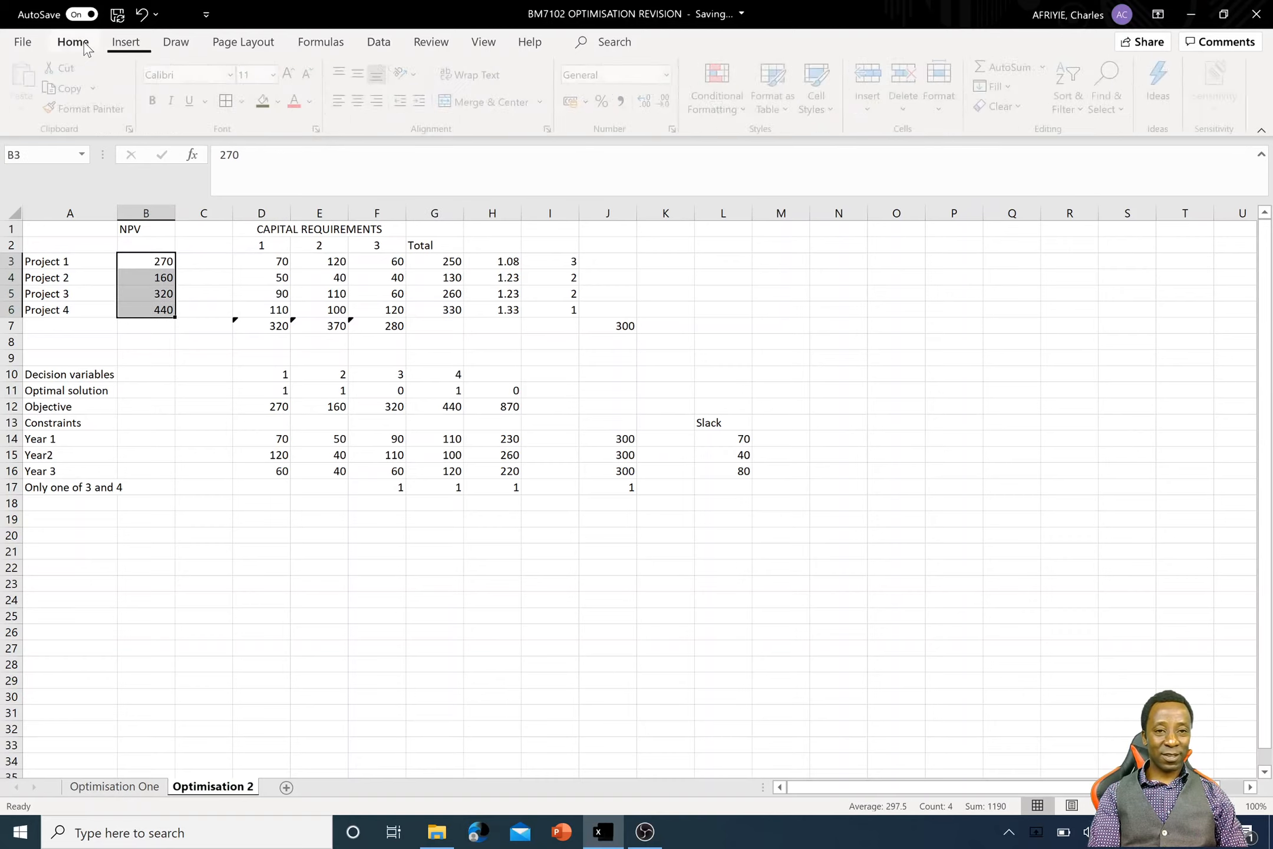
click(264, 104)
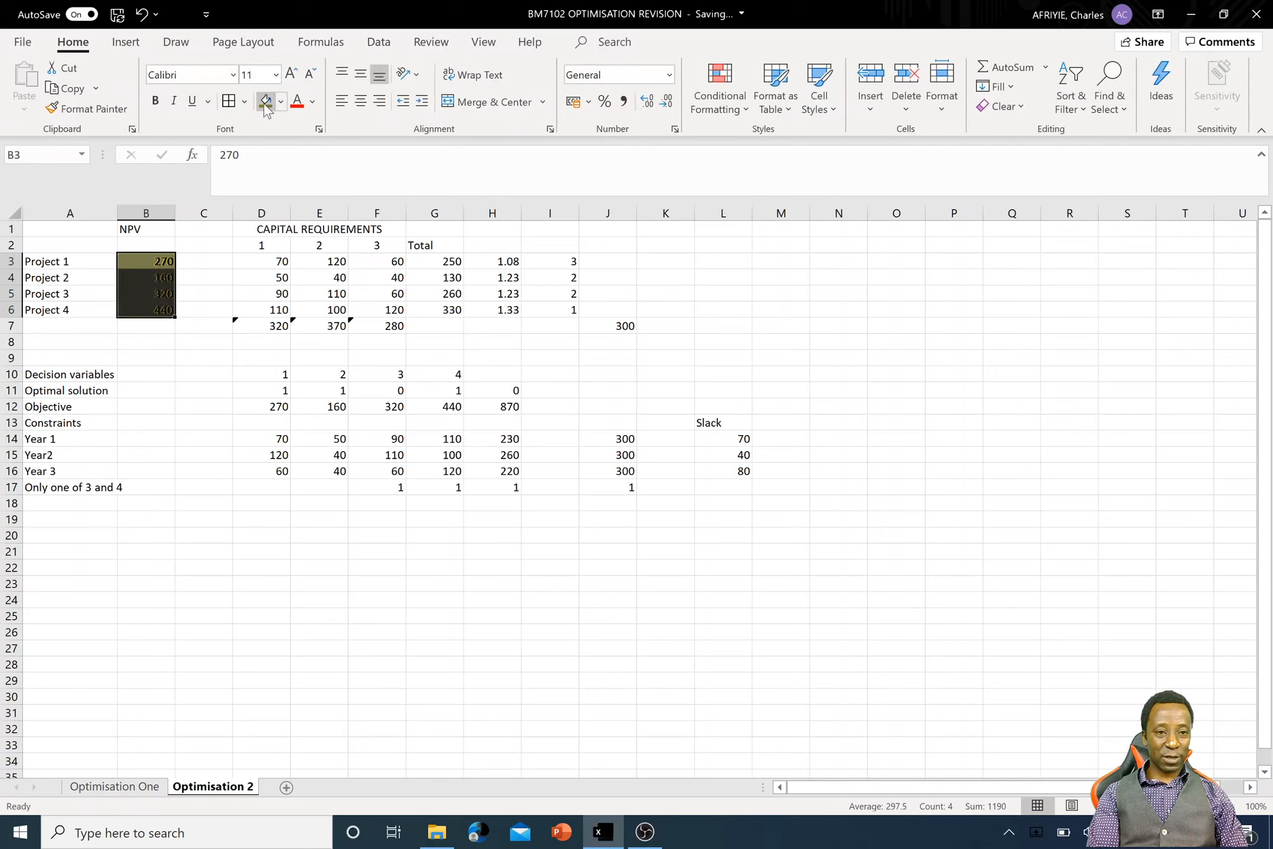
- Shade the total capital values in G3:G6 with a light blue theme fill
click(443, 263)
drag(444, 264, 446, 310)
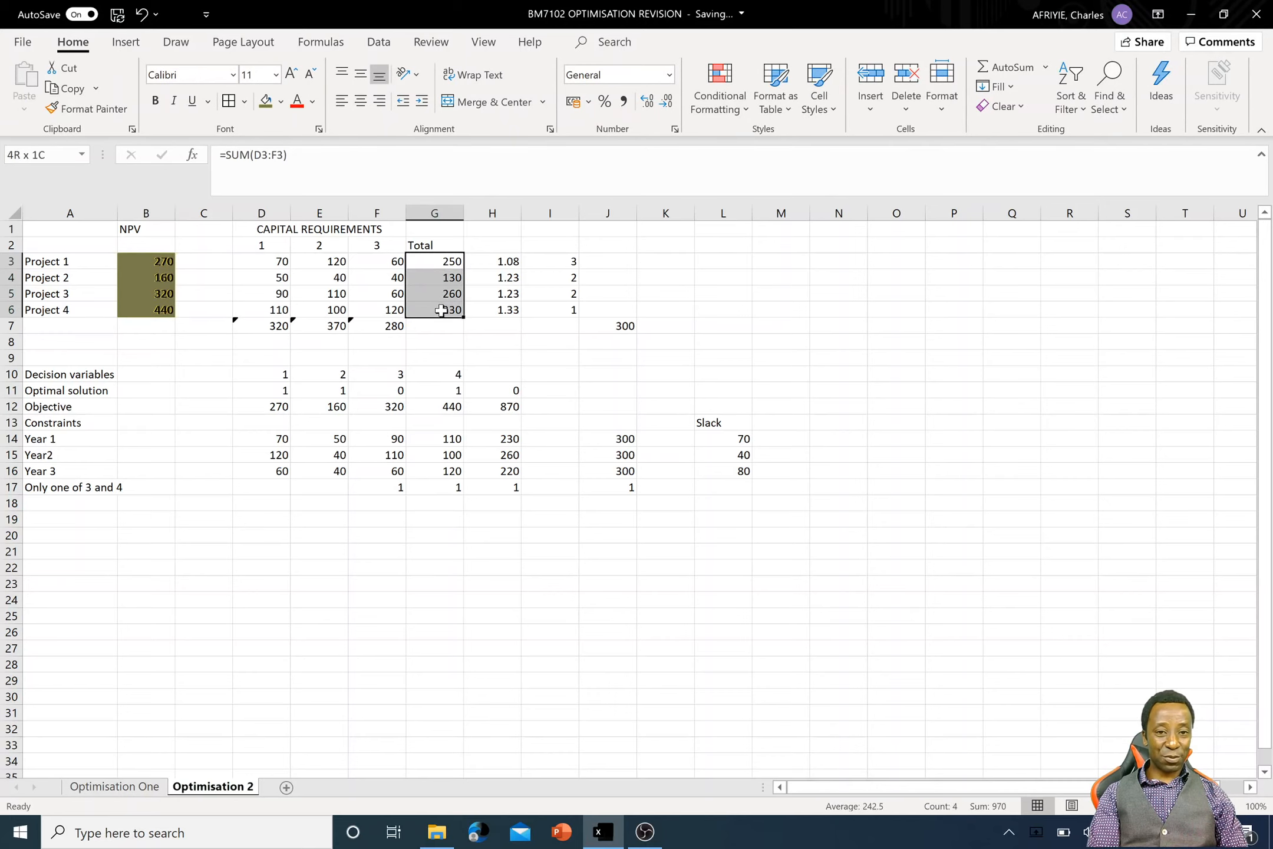
click(280, 102)
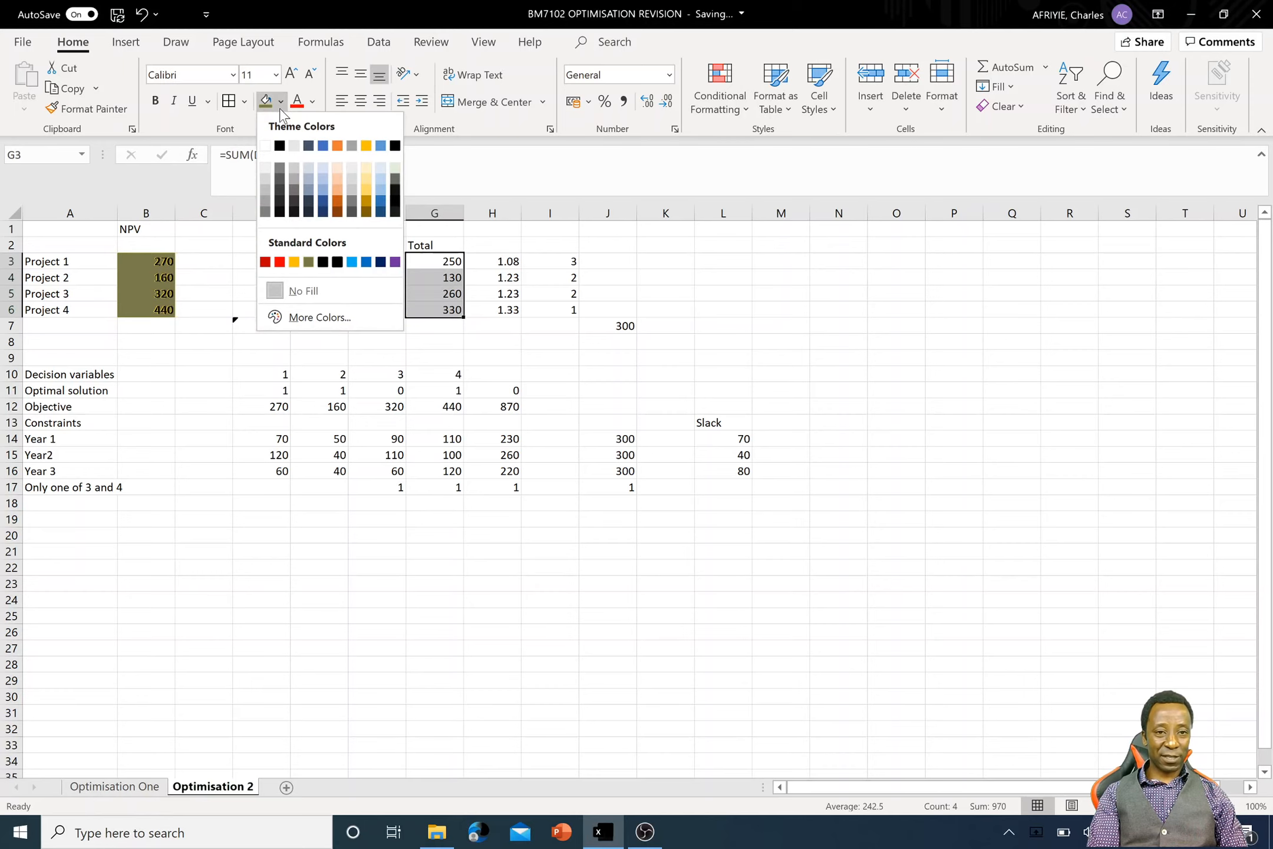
click(323, 178)
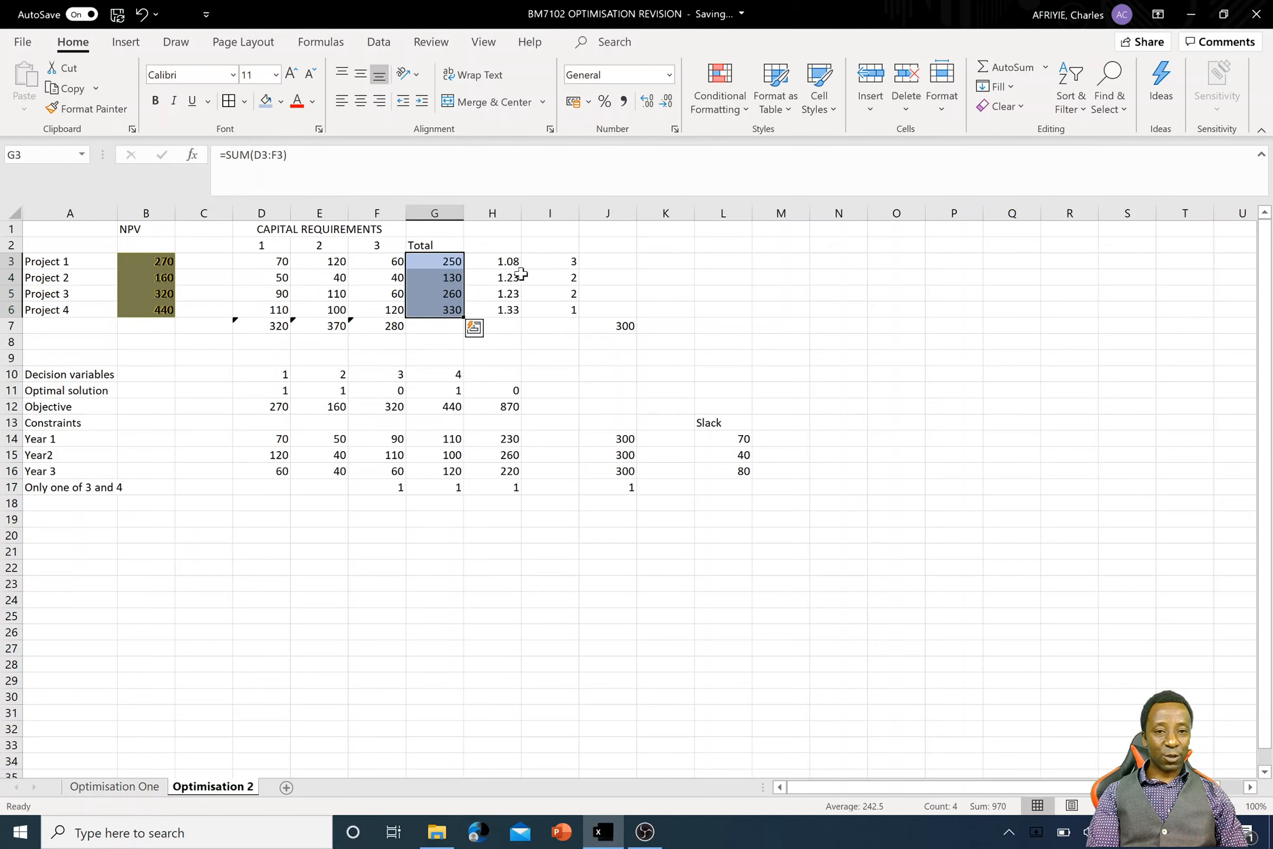
- Examine the formulas in H3:H6 that divide each project's NPV by its total capital requirement
double_click(500, 261)
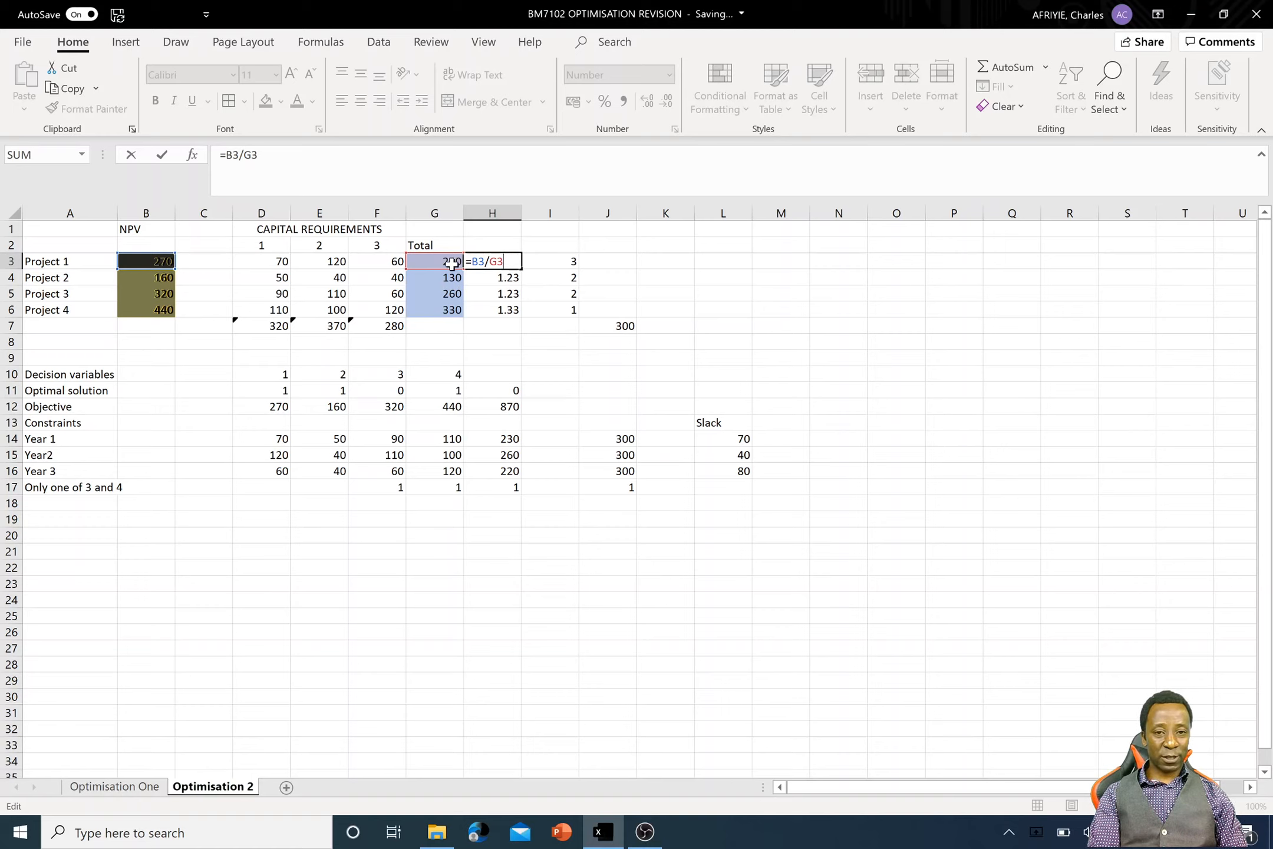
key(Return)
key(Down)
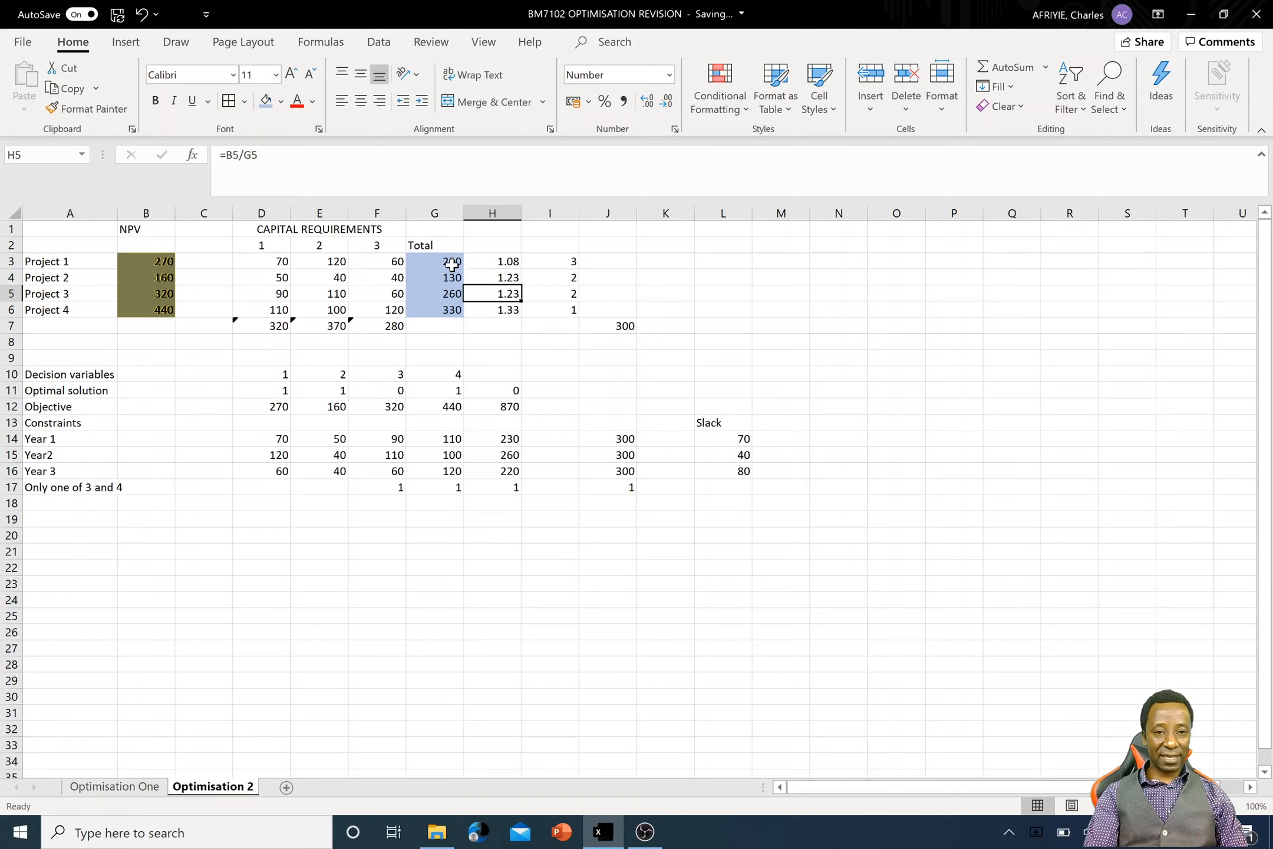
key(Down)
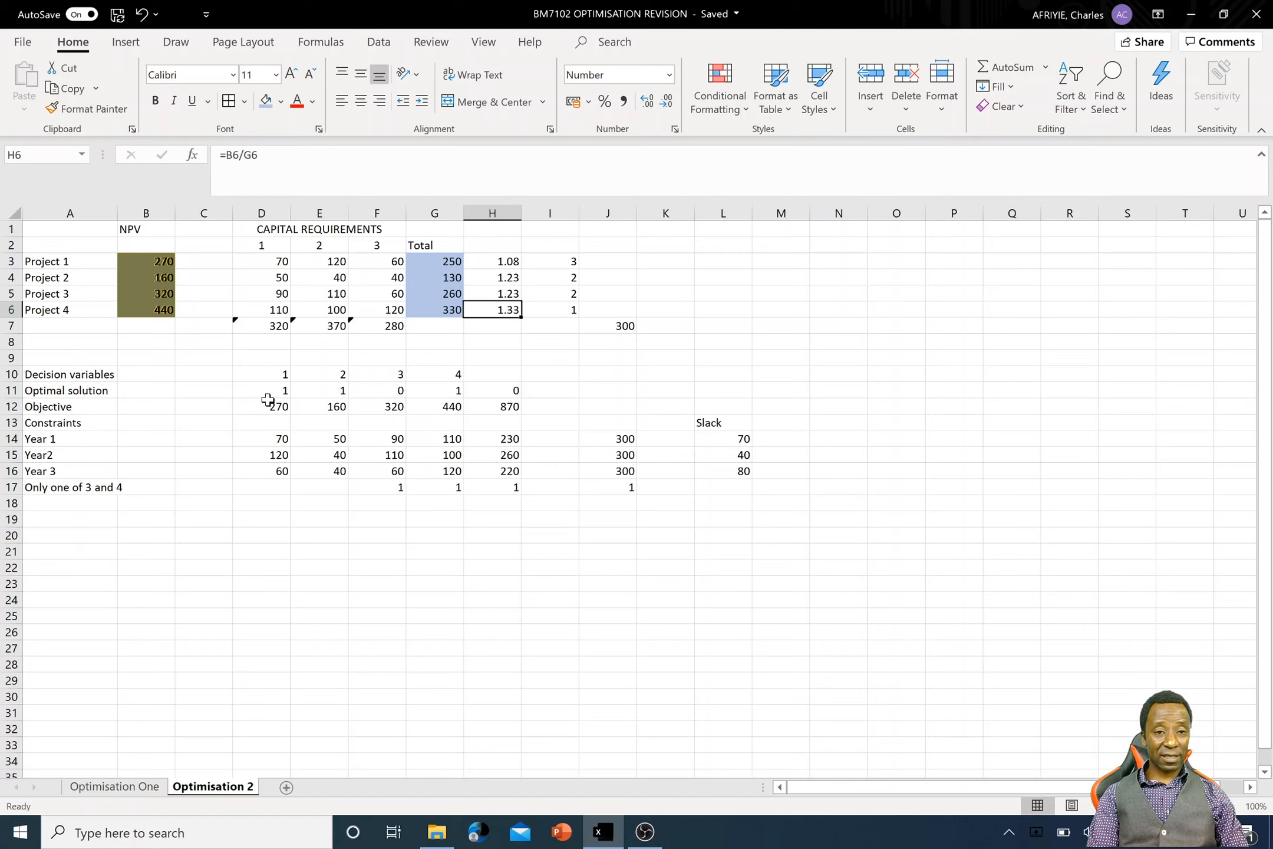
- Clear the contents of the Optimal solution cells D11:H11
drag(268, 393, 498, 393)
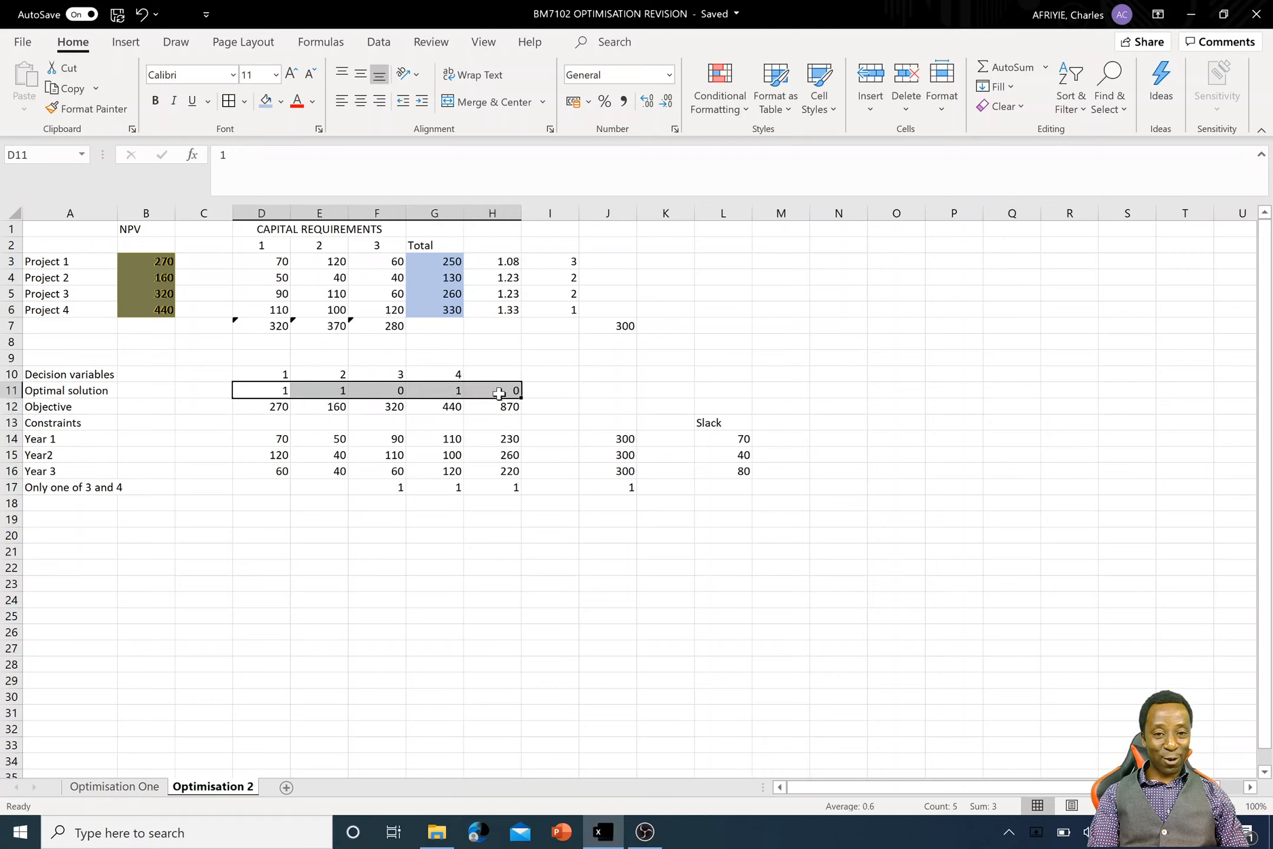
right_click(438, 390)
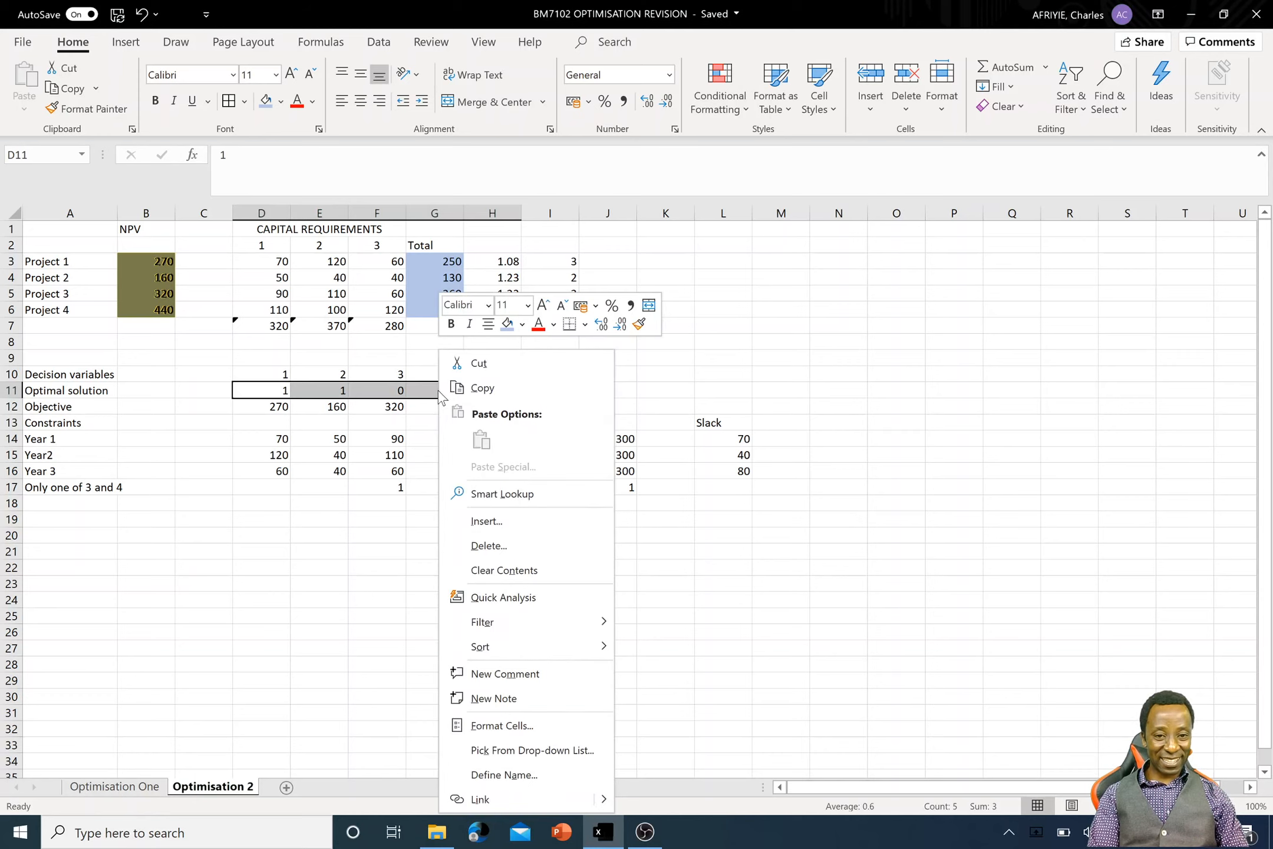
click(557, 574)
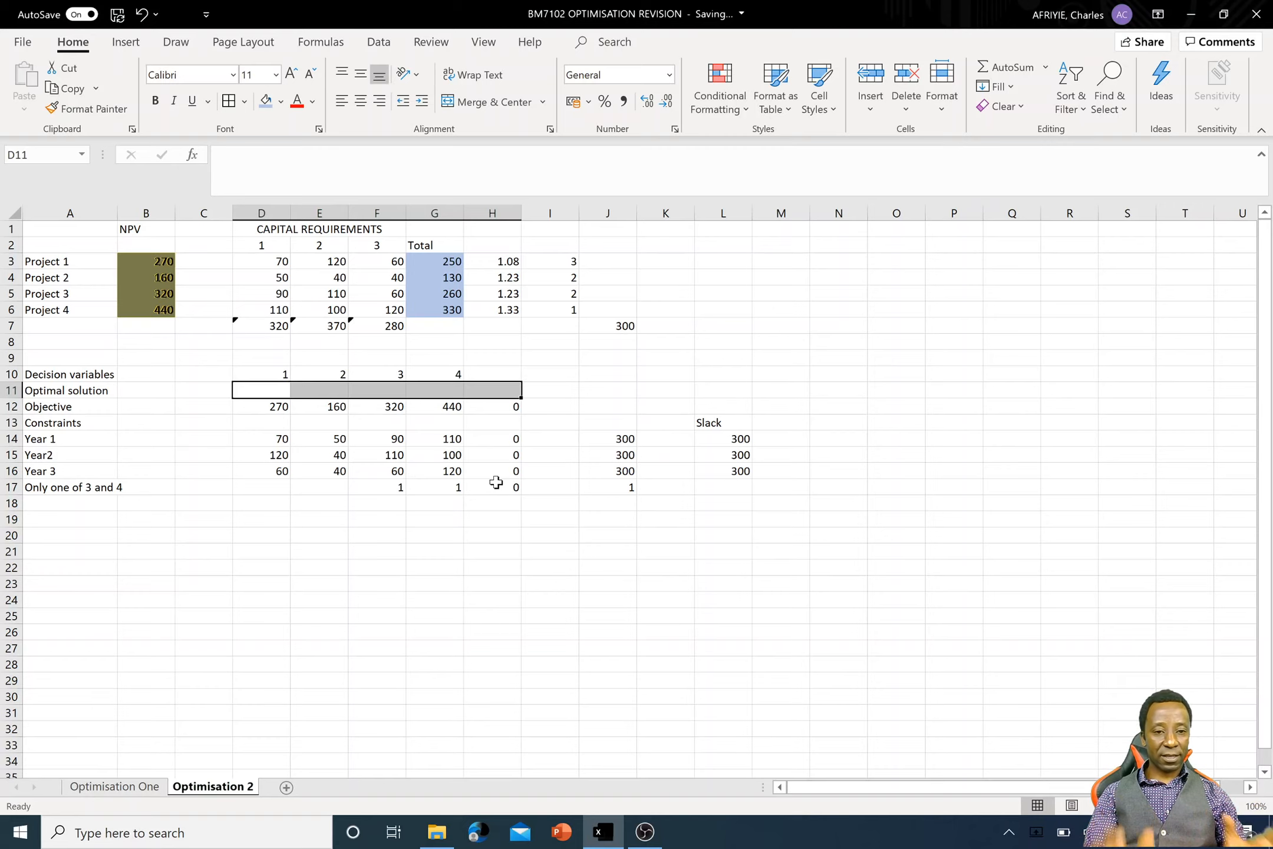
- Clear the contents of row 17, which holds the "Only one of 3 and 4" constraint
drag(44, 486, 878, 485)
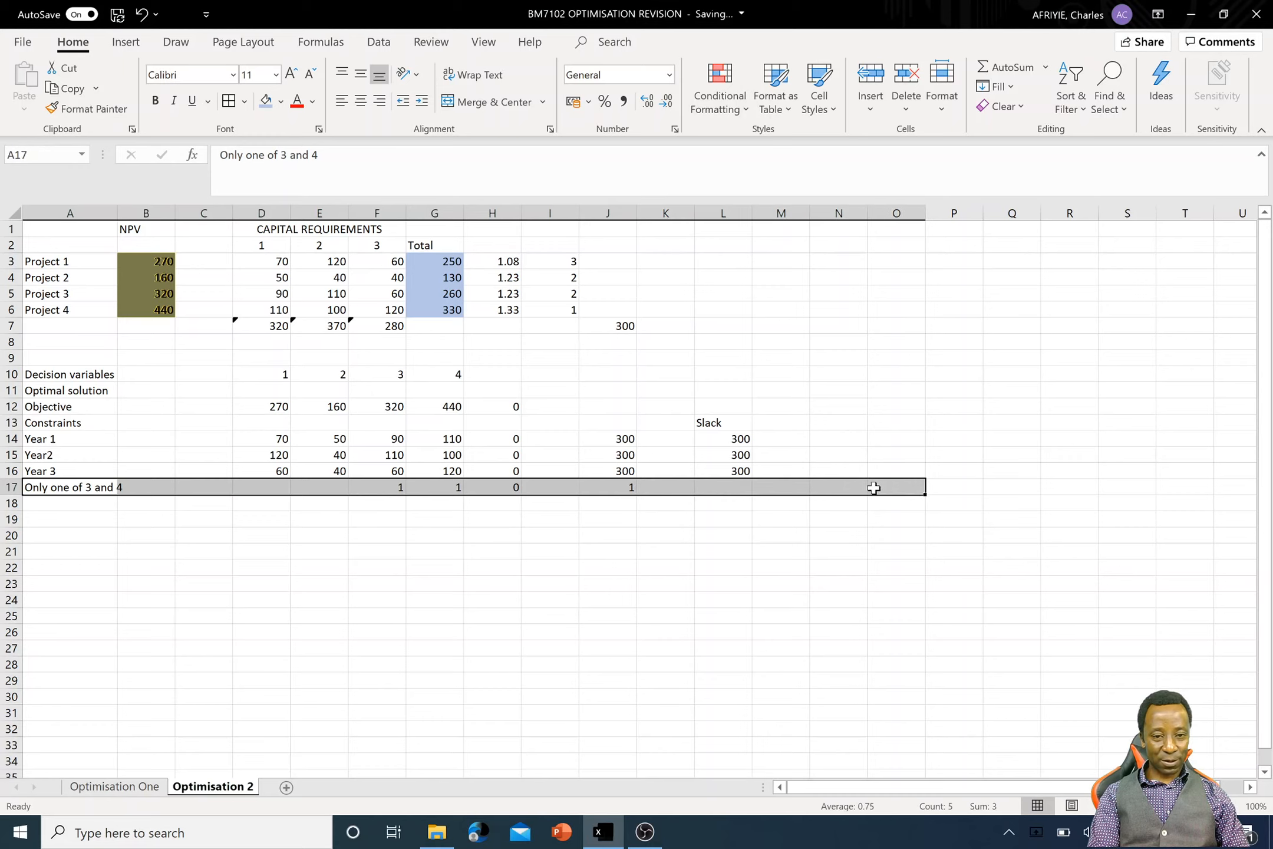
right_click(13, 487)
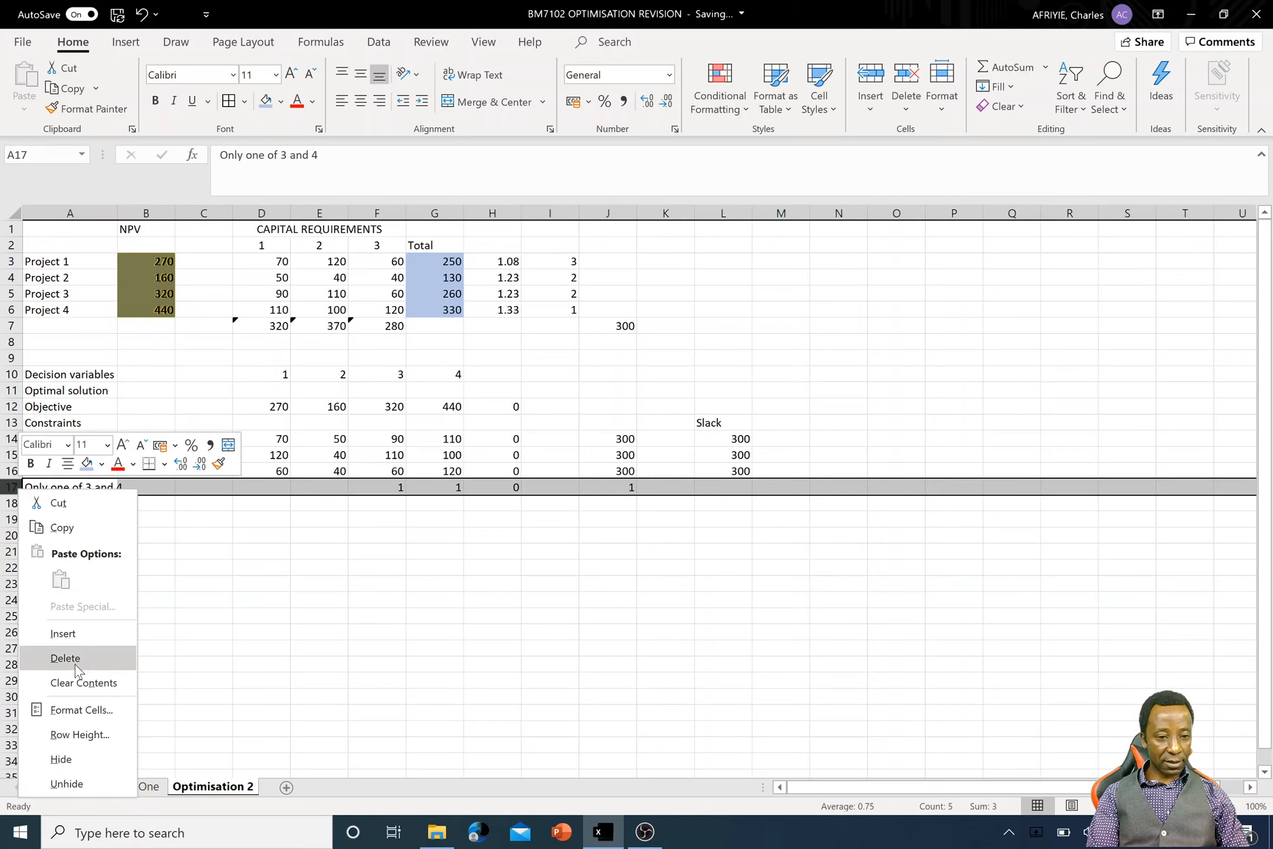
click(83, 682)
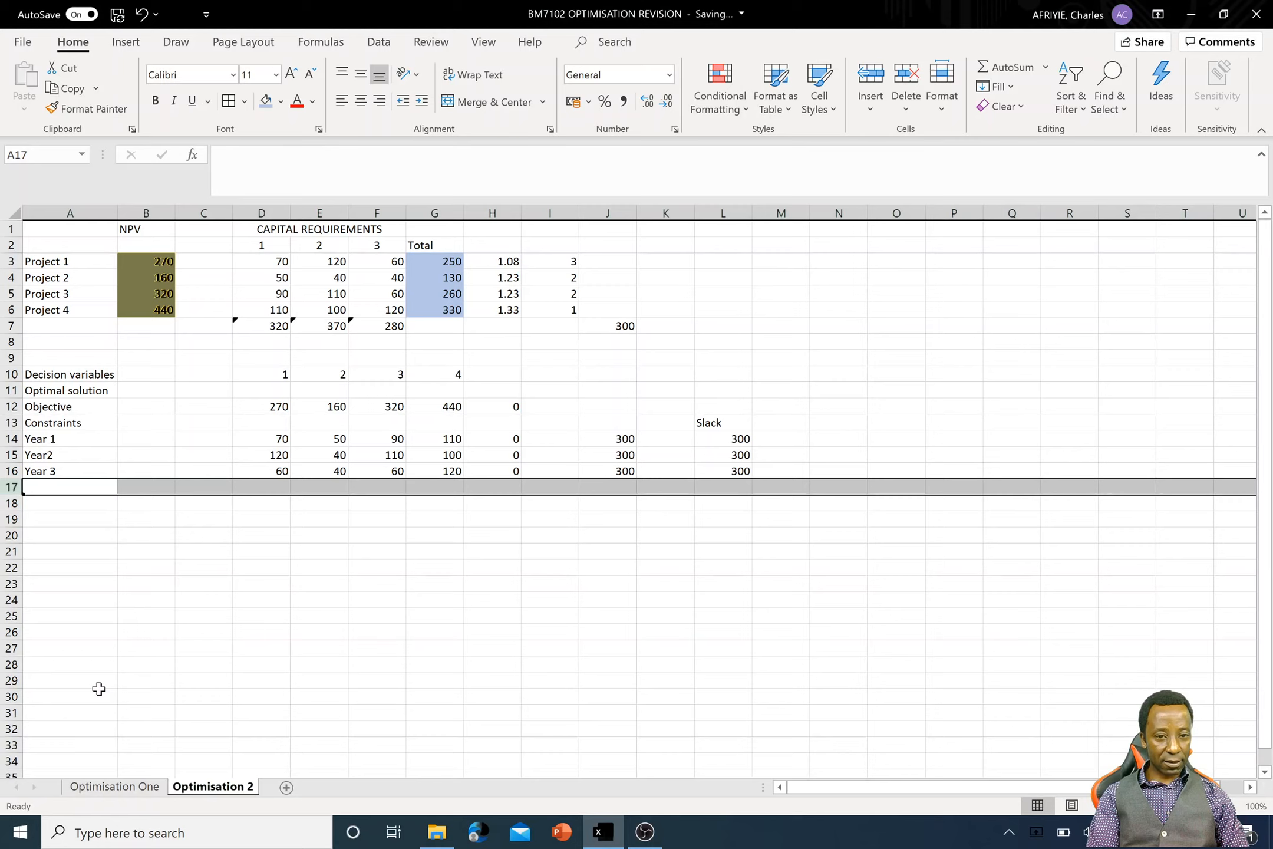
click(493, 697)
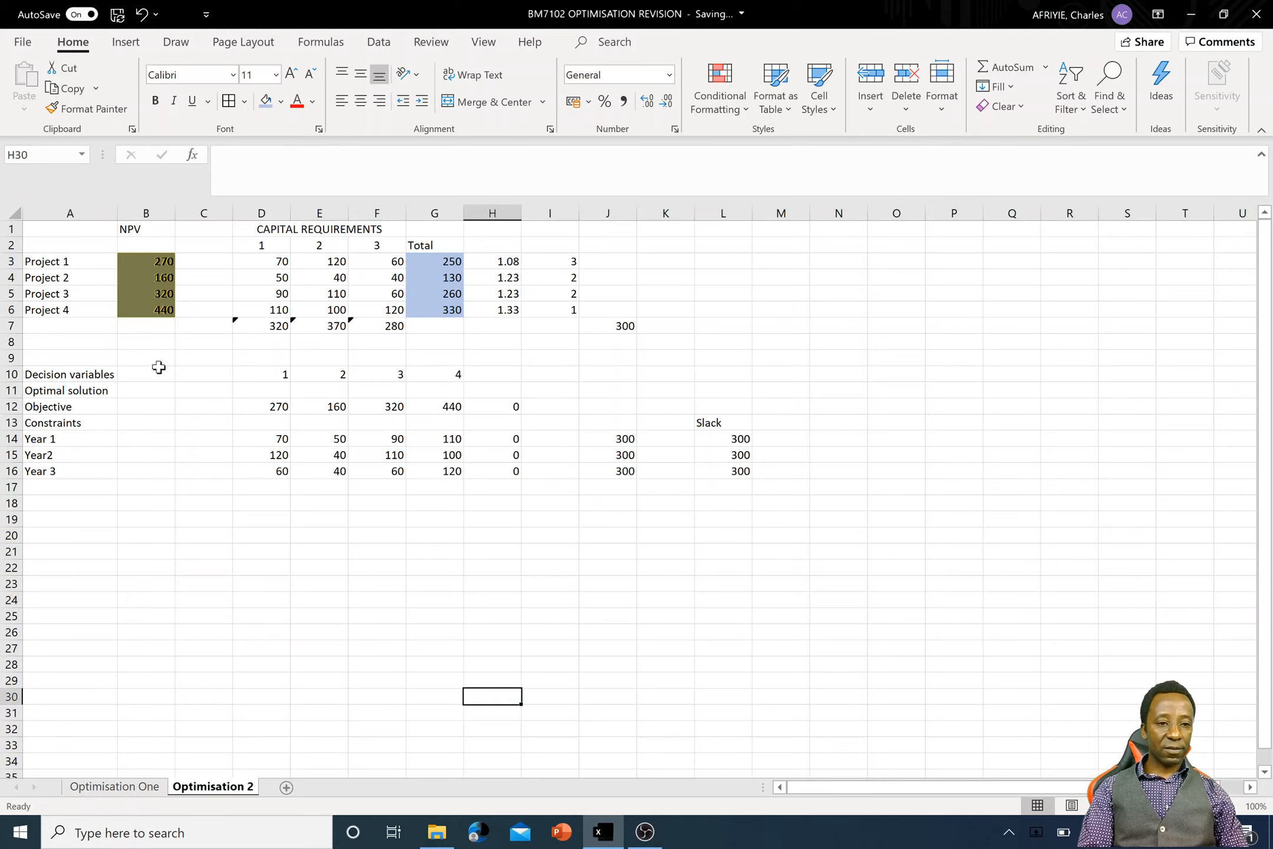
- Shade the Decision variables row A10:I10 light blue and the Optimal solution cells D11:G11 olive green
drag(61, 371, 564, 376)
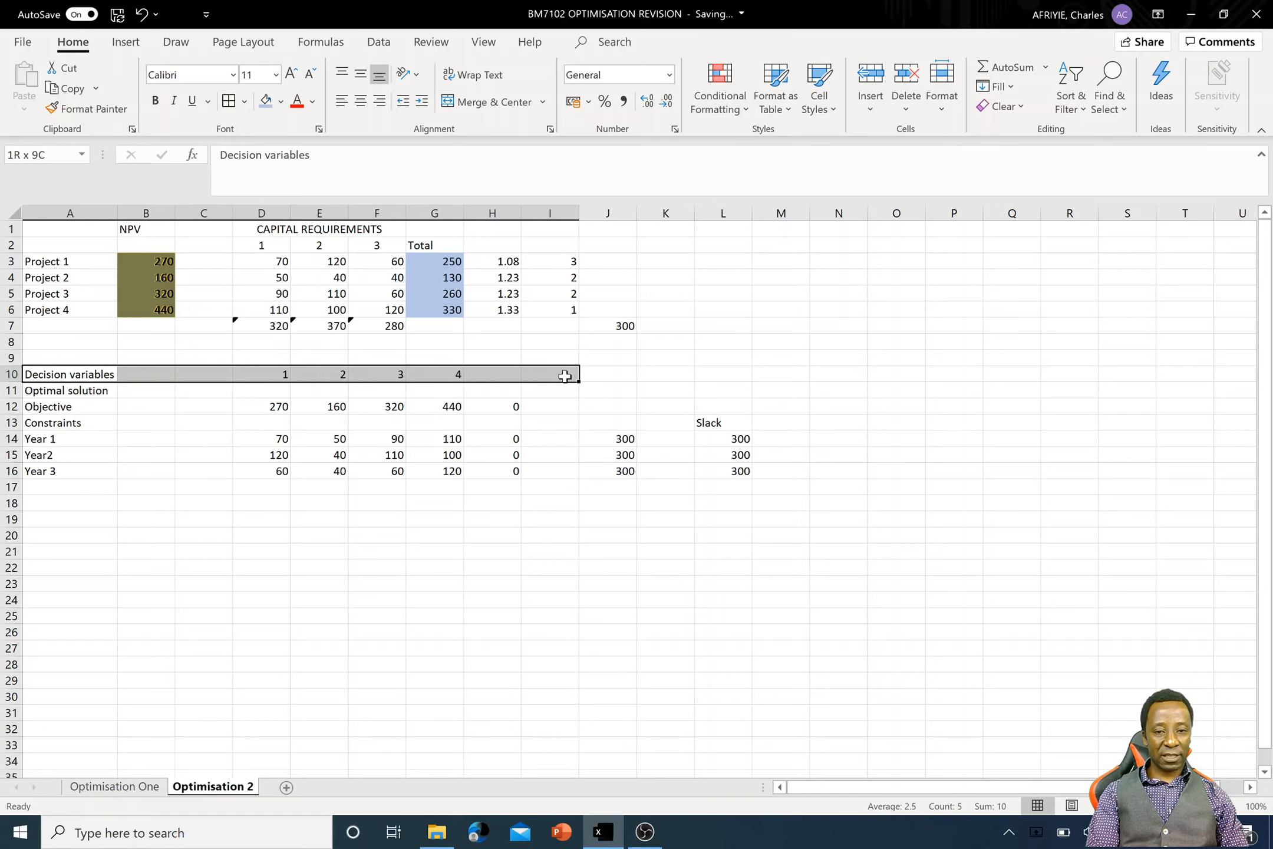
click(266, 101)
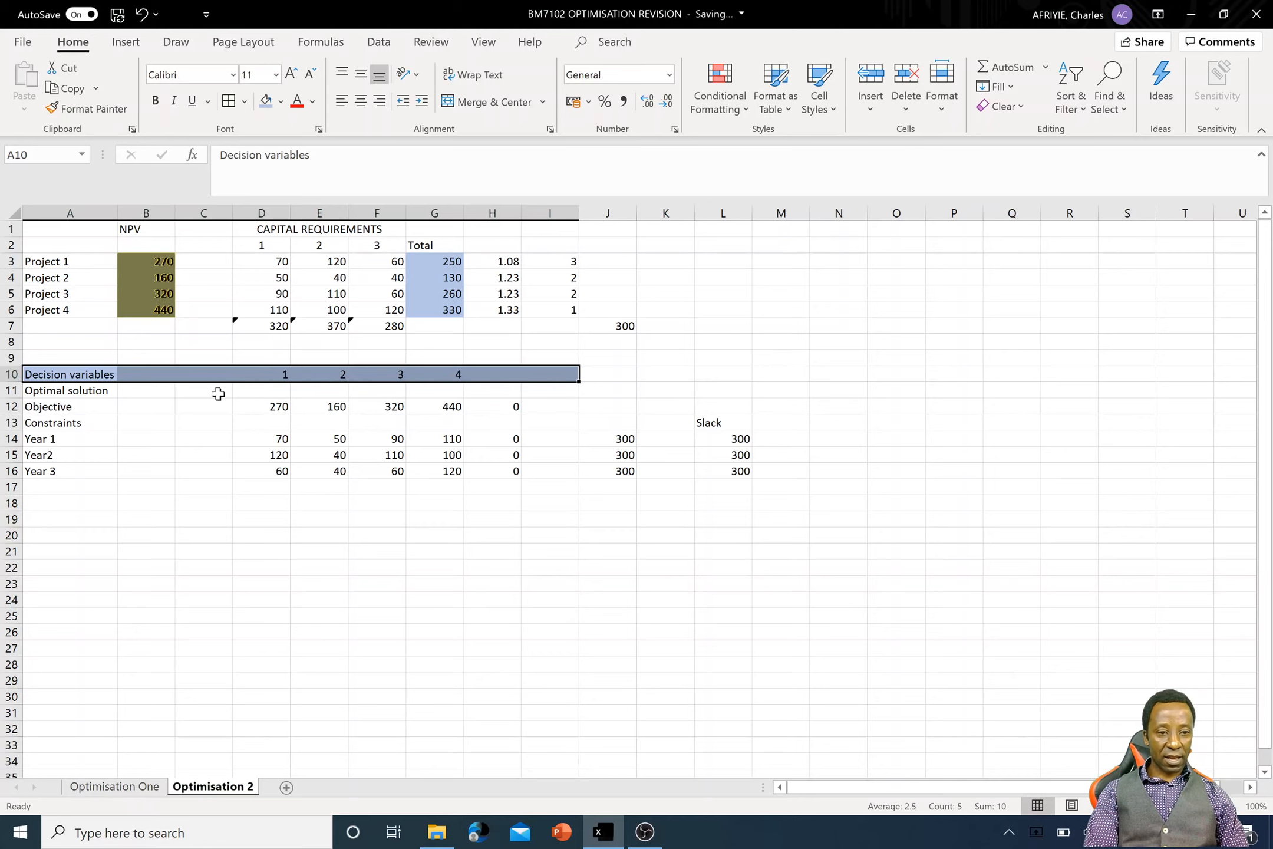
drag(275, 392, 437, 395)
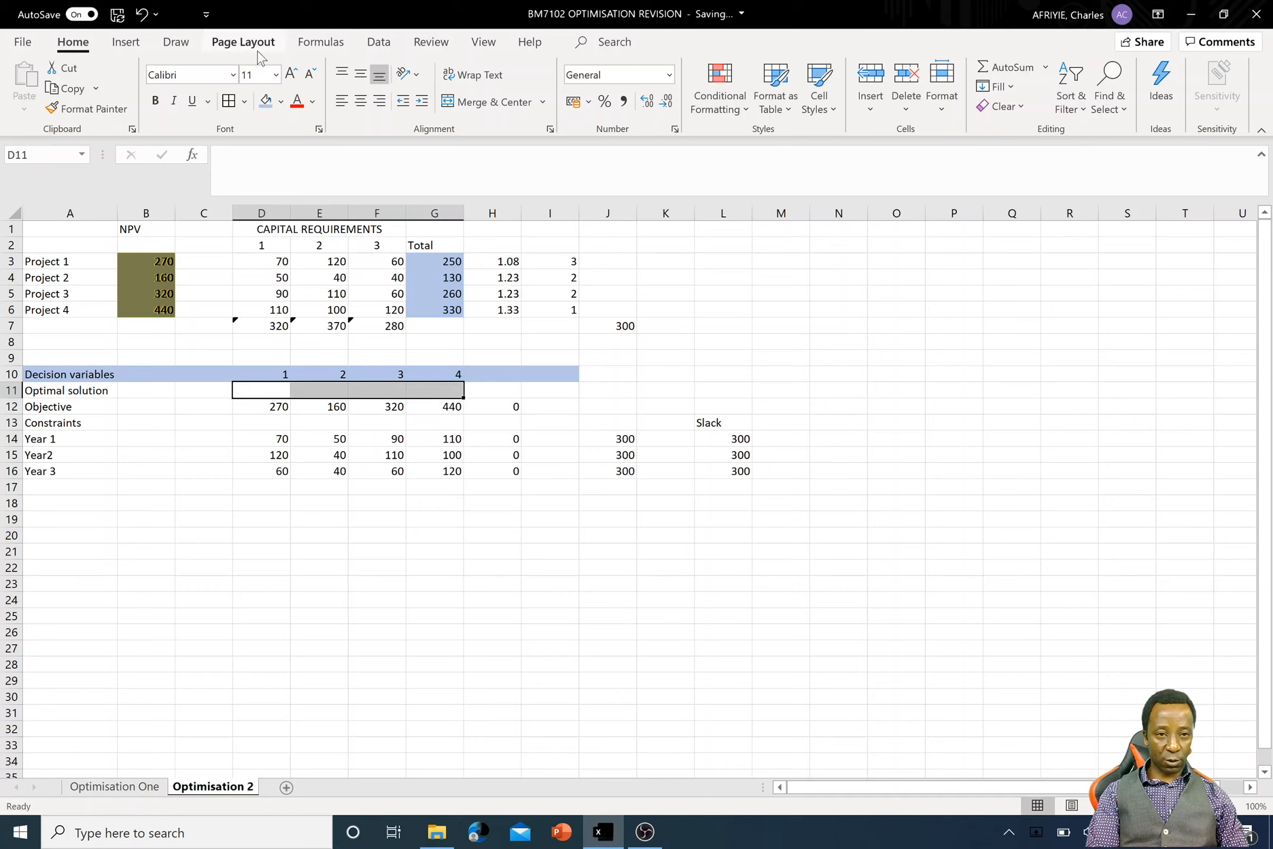
click(282, 101)
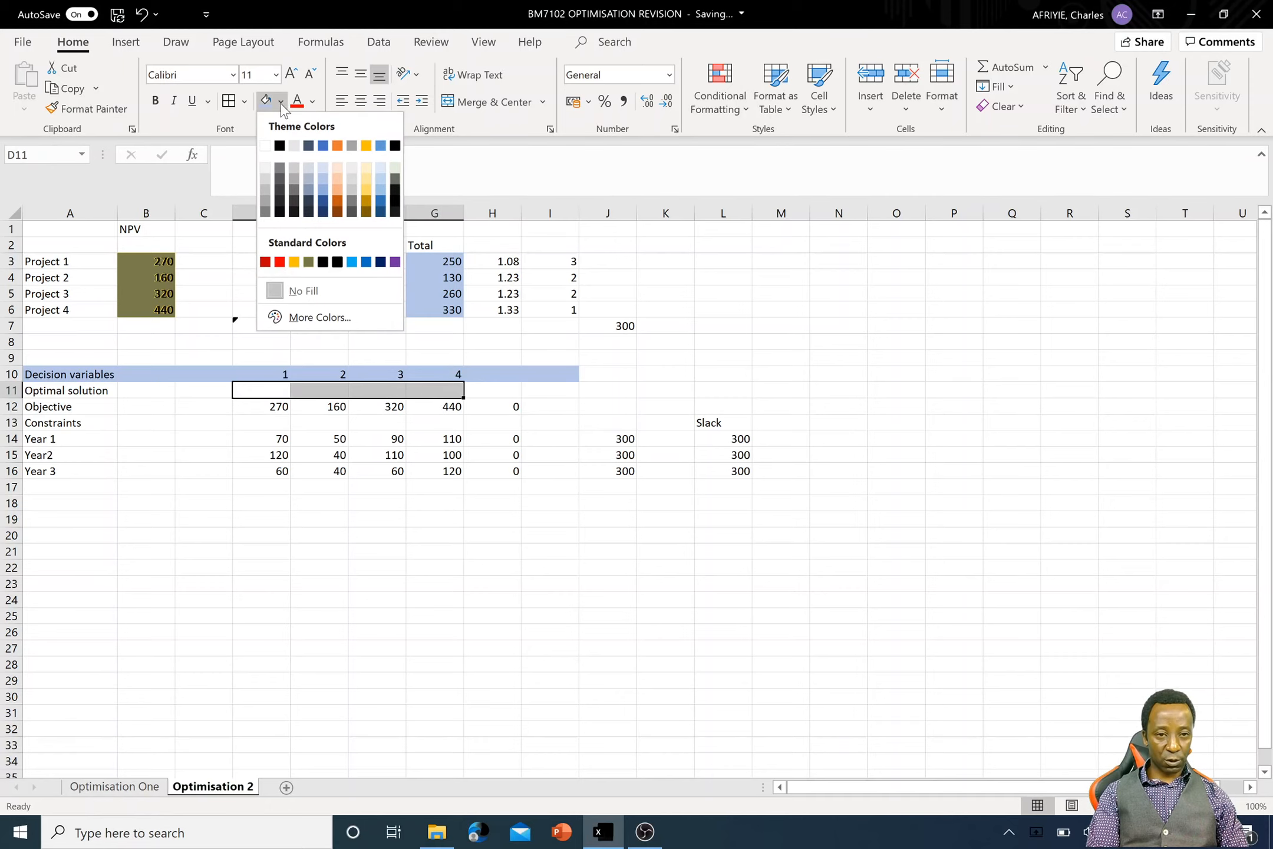
click(309, 266)
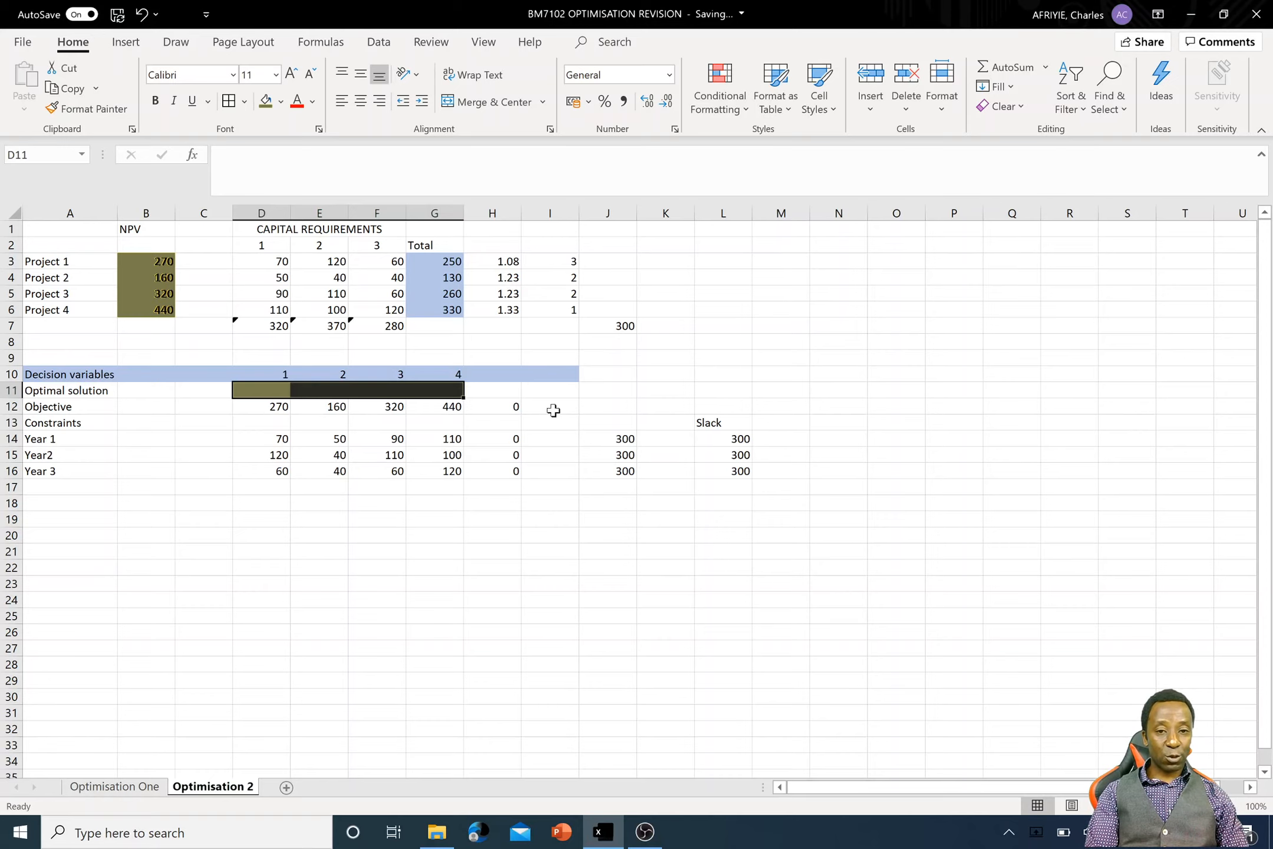
- Inspect the SUMPRODUCT formula of the objective in H12 and leave the cell
click(510, 407)
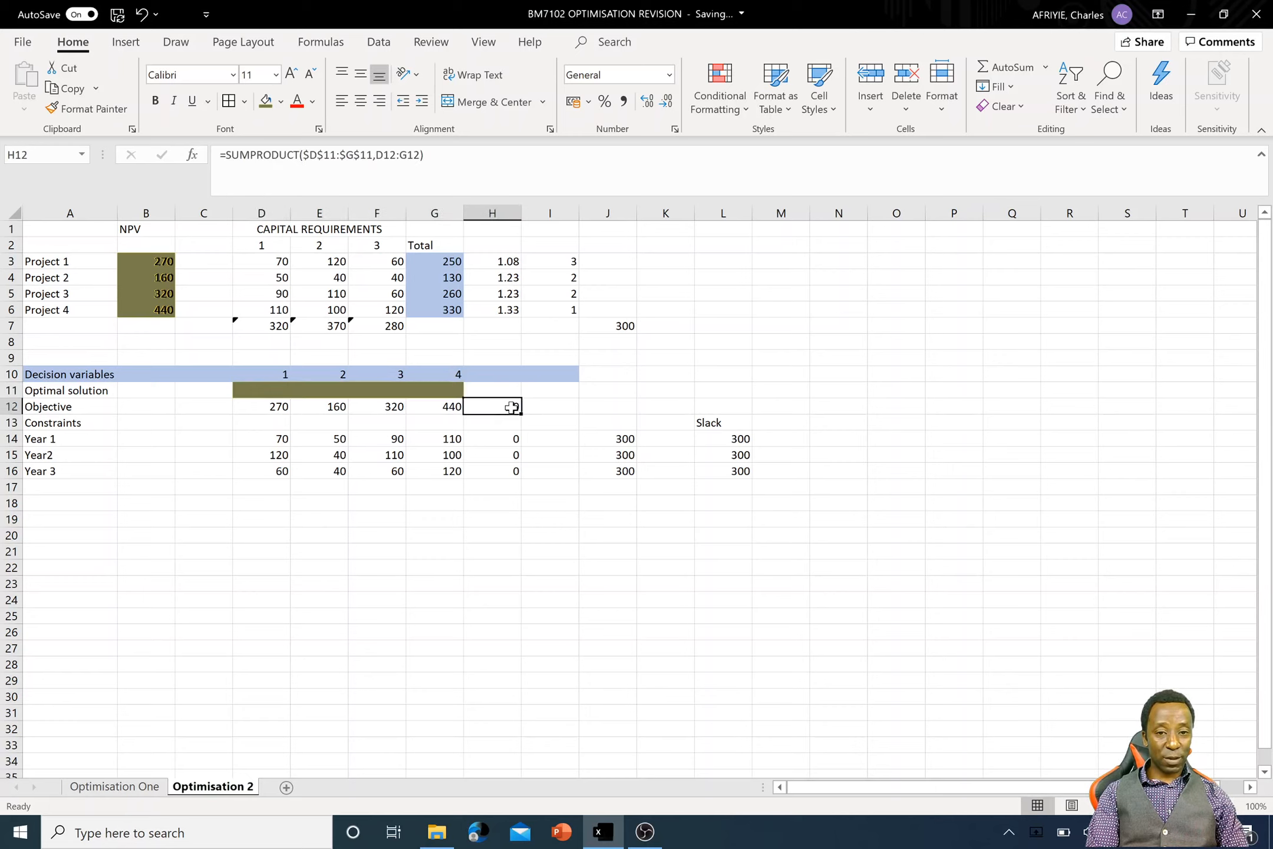
double_click(510, 406)
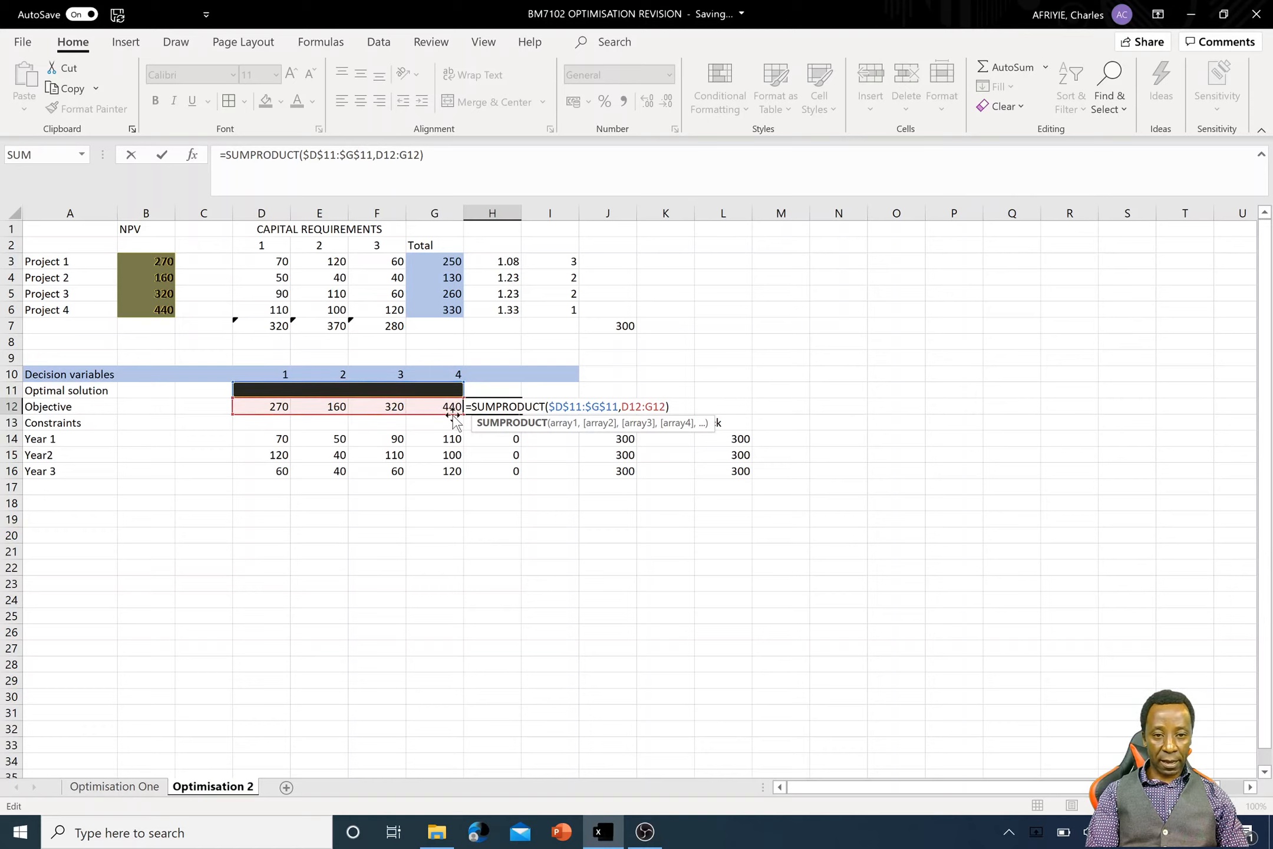
key(Return)
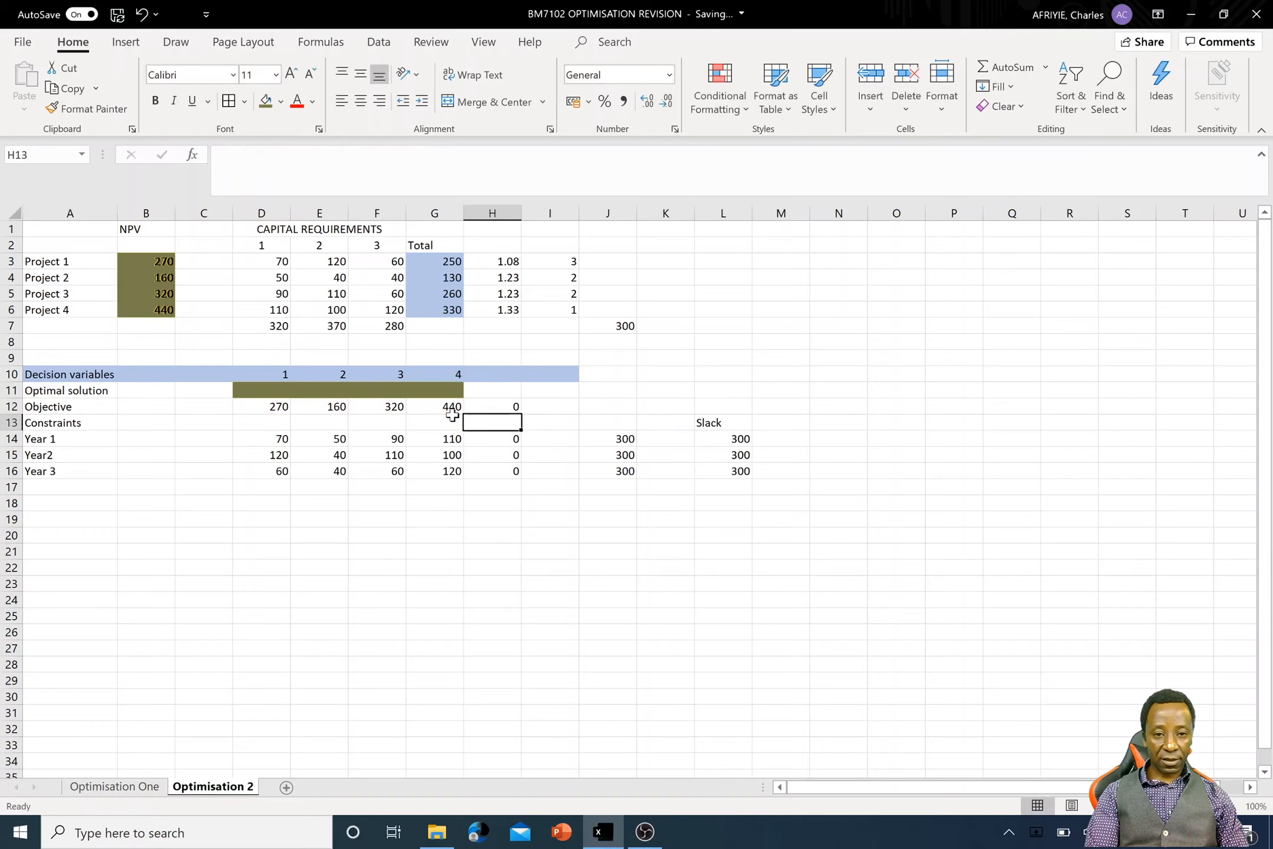
- Fill the Year 1 SUMPRODUCT formula from H14 down to H16 and check the formulas in H14 and H15
click(516, 440)
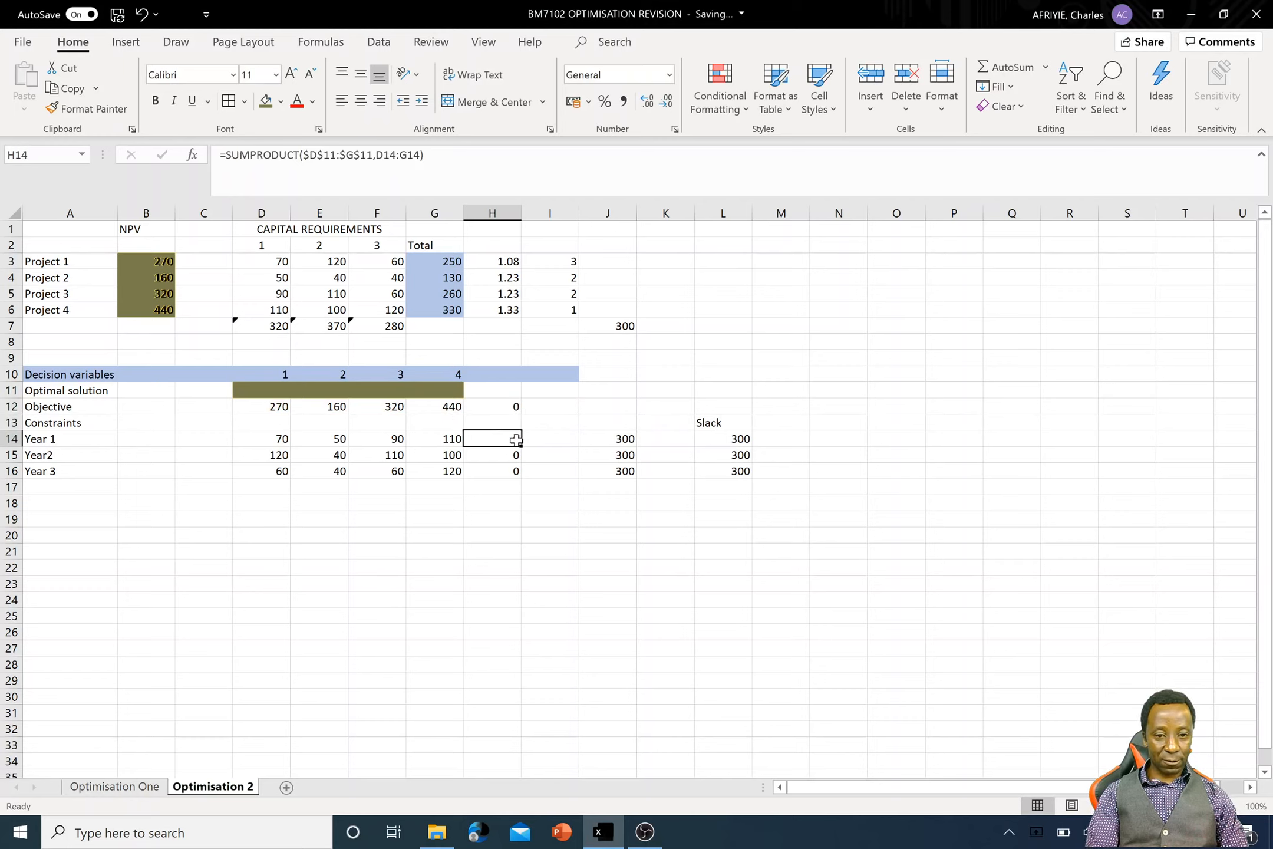
double_click(521, 446)
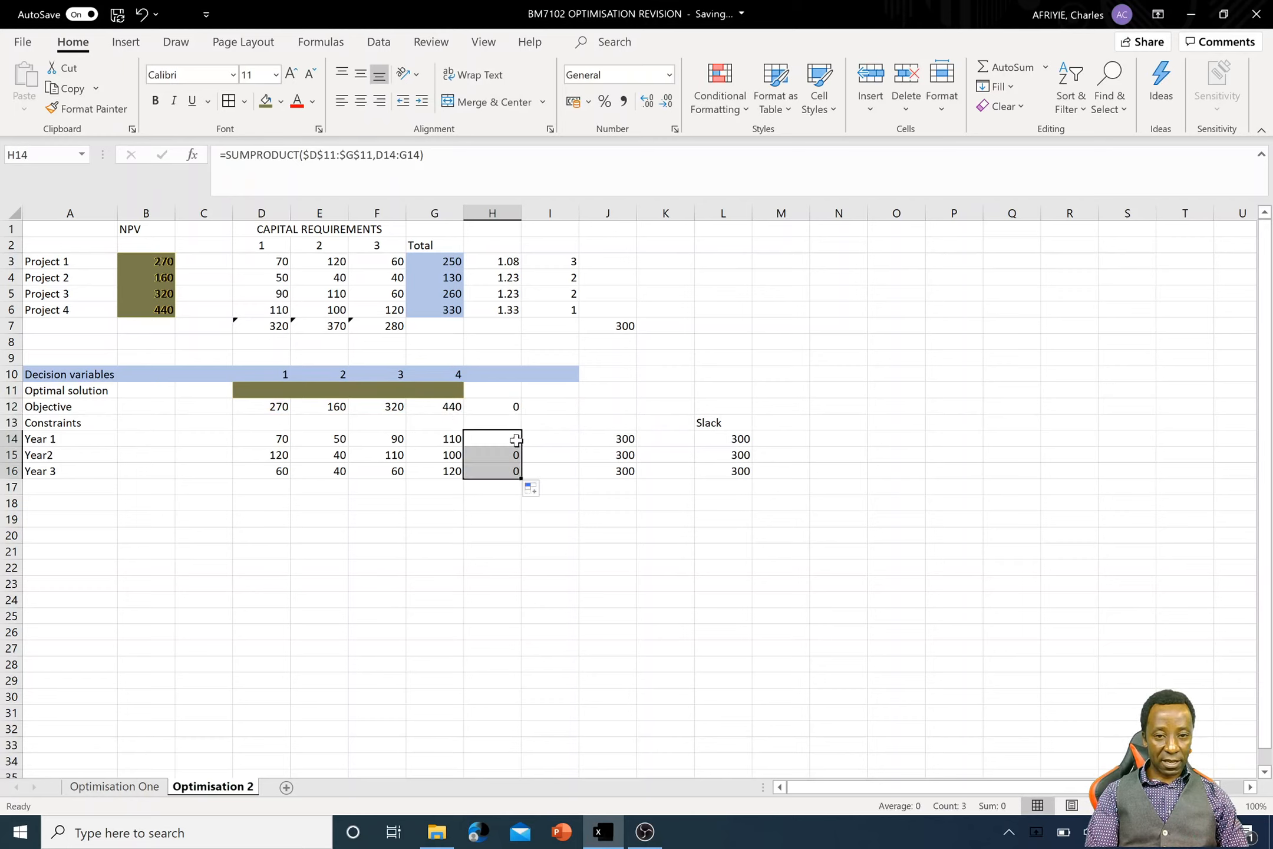
double_click(507, 439)
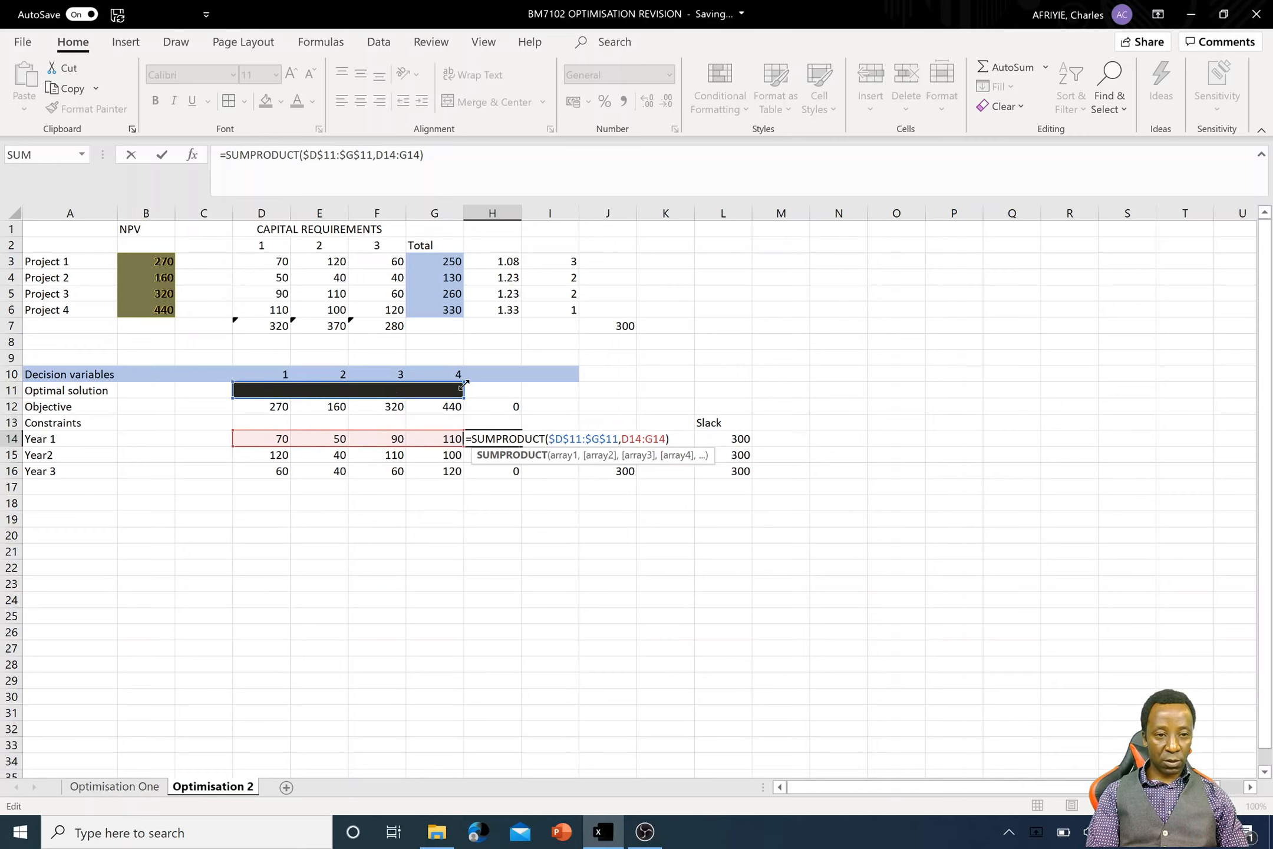
key(Return)
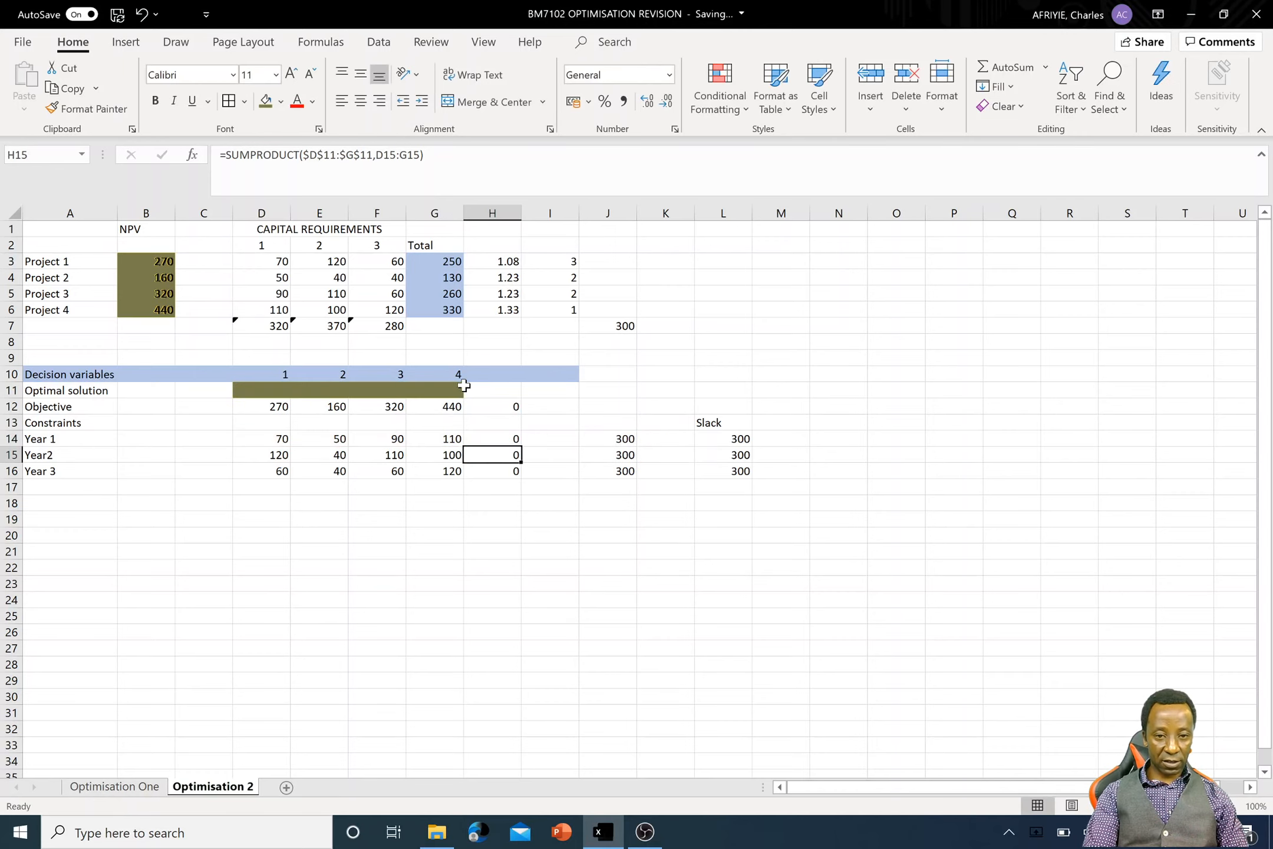
double_click(501, 452)
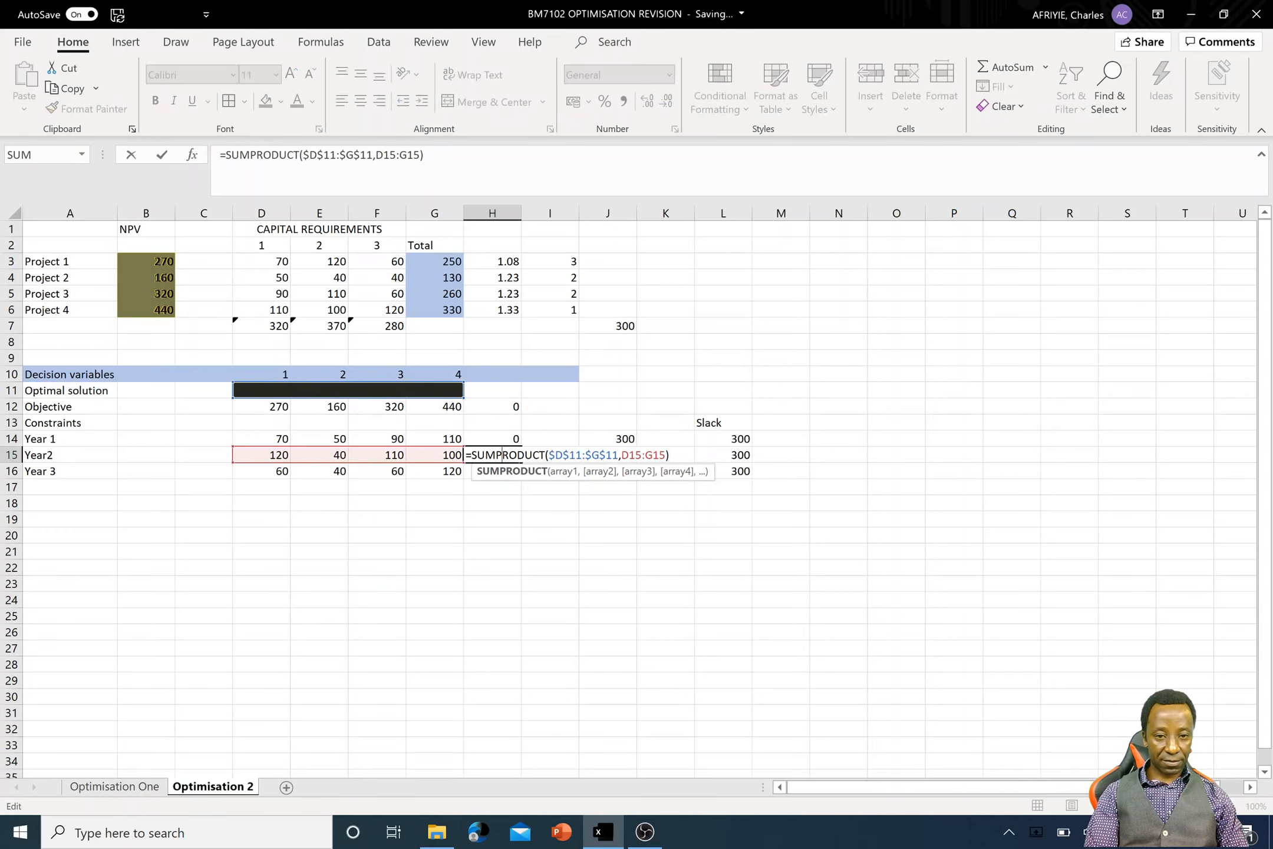
click(521, 569)
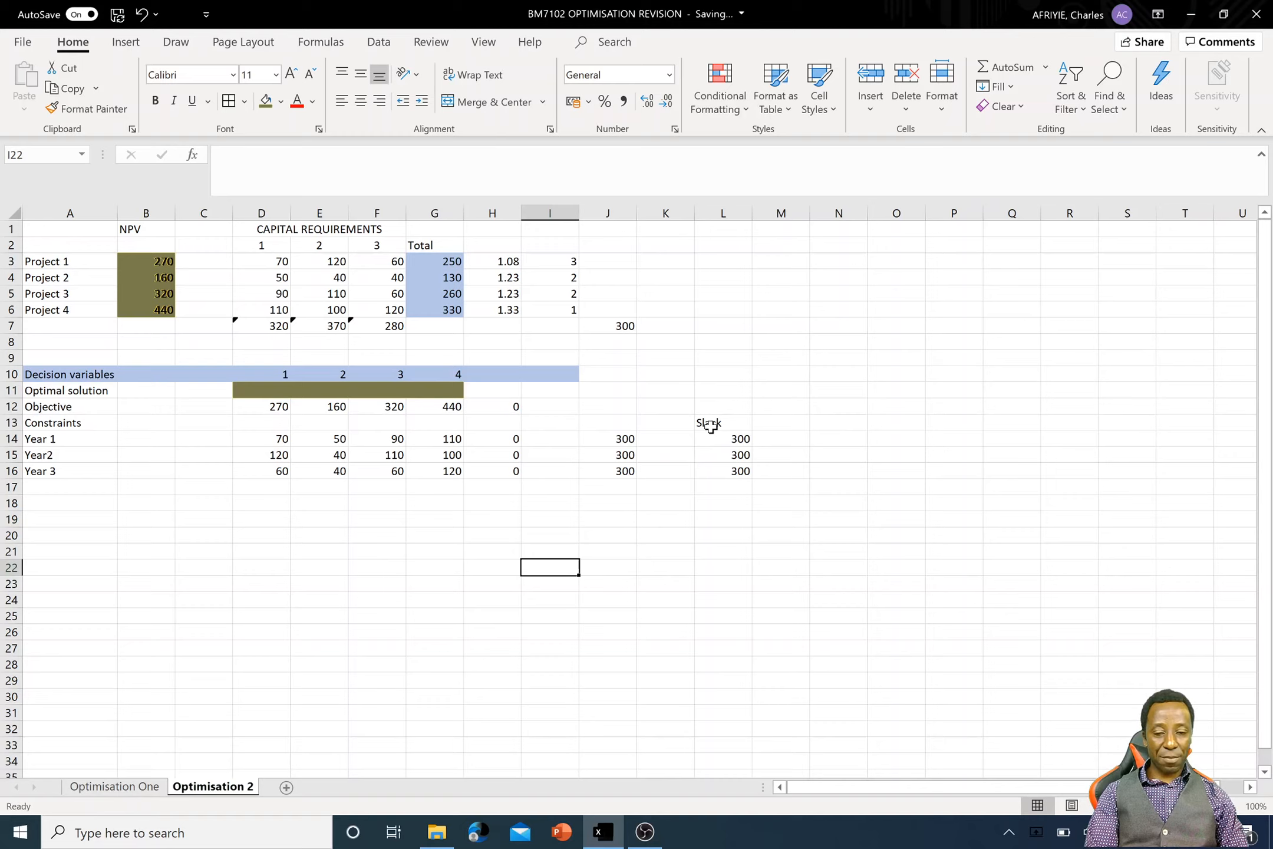
- Clear the contents of the Slack column cells L13:L16
drag(717, 422, 721, 465)
right_click(721, 465)
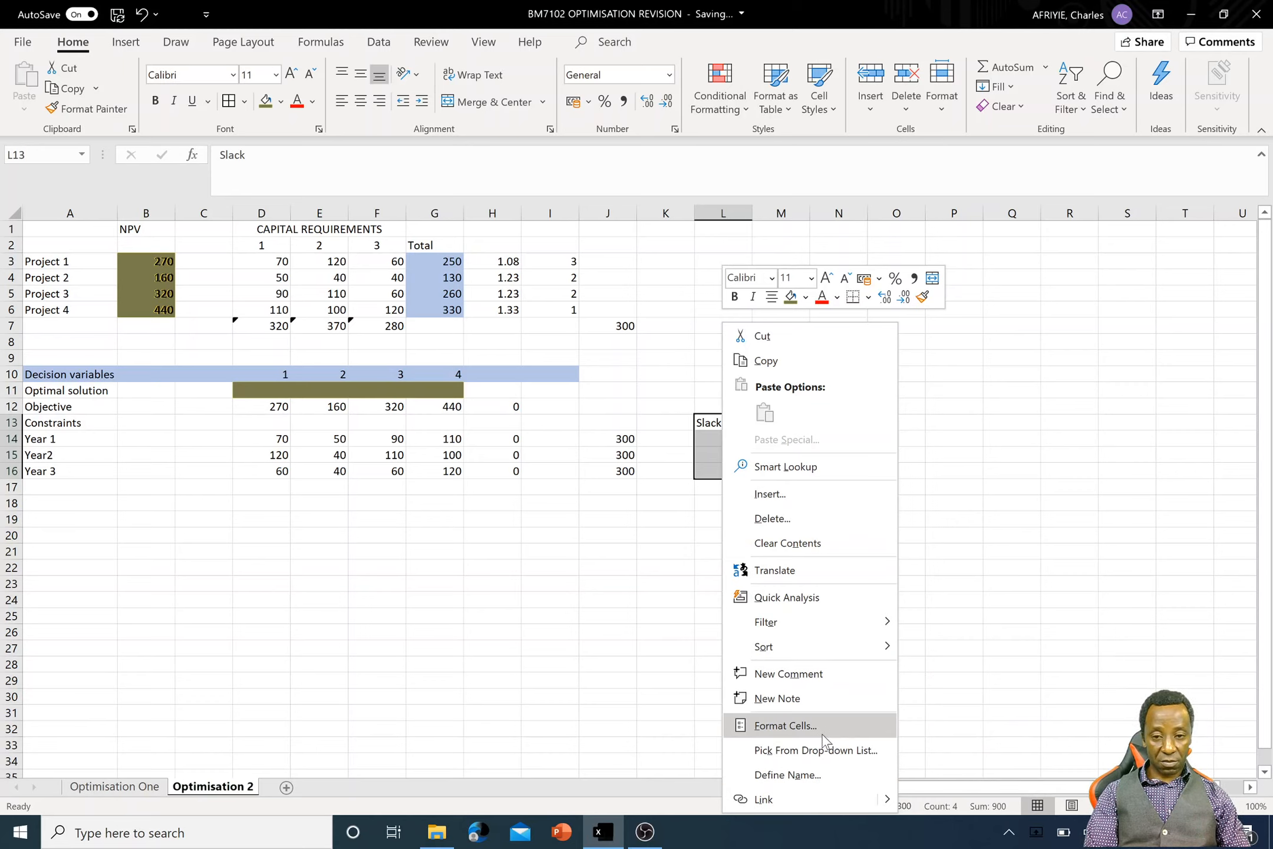
click(852, 542)
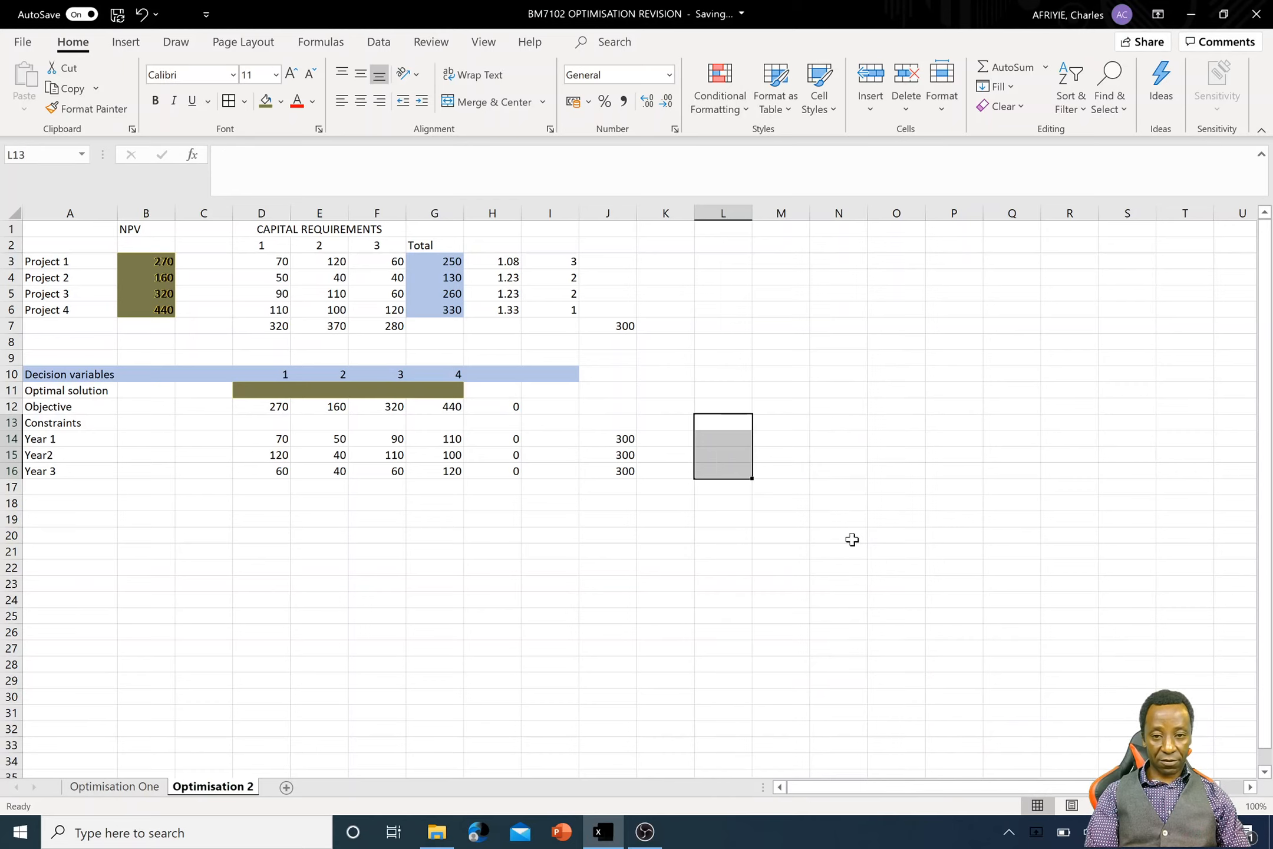
- Enter the sign "<-" in I14, I15 and I16 between the yearly totals and their 300 limits
click(556, 440)
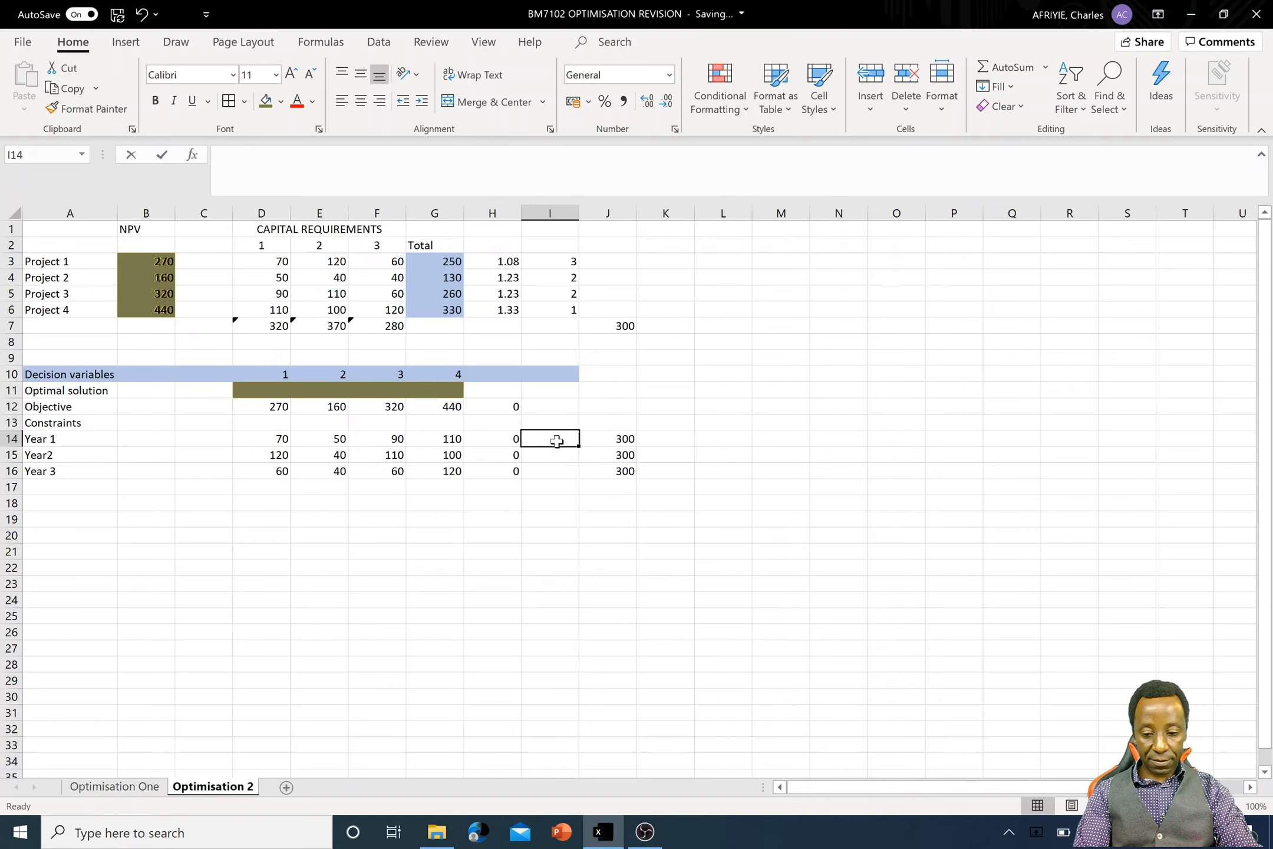
text(<=)
key(Return)
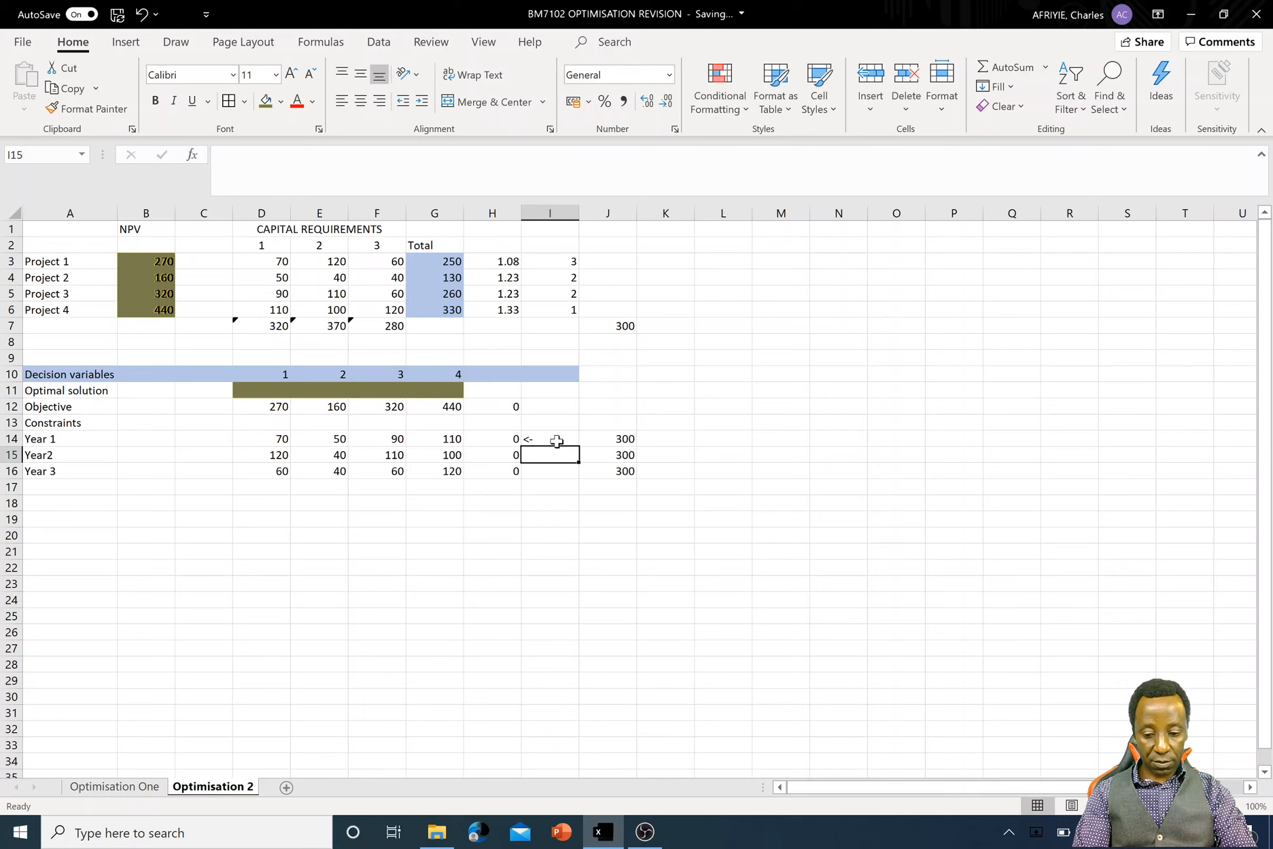
text(<=)
key(Return)
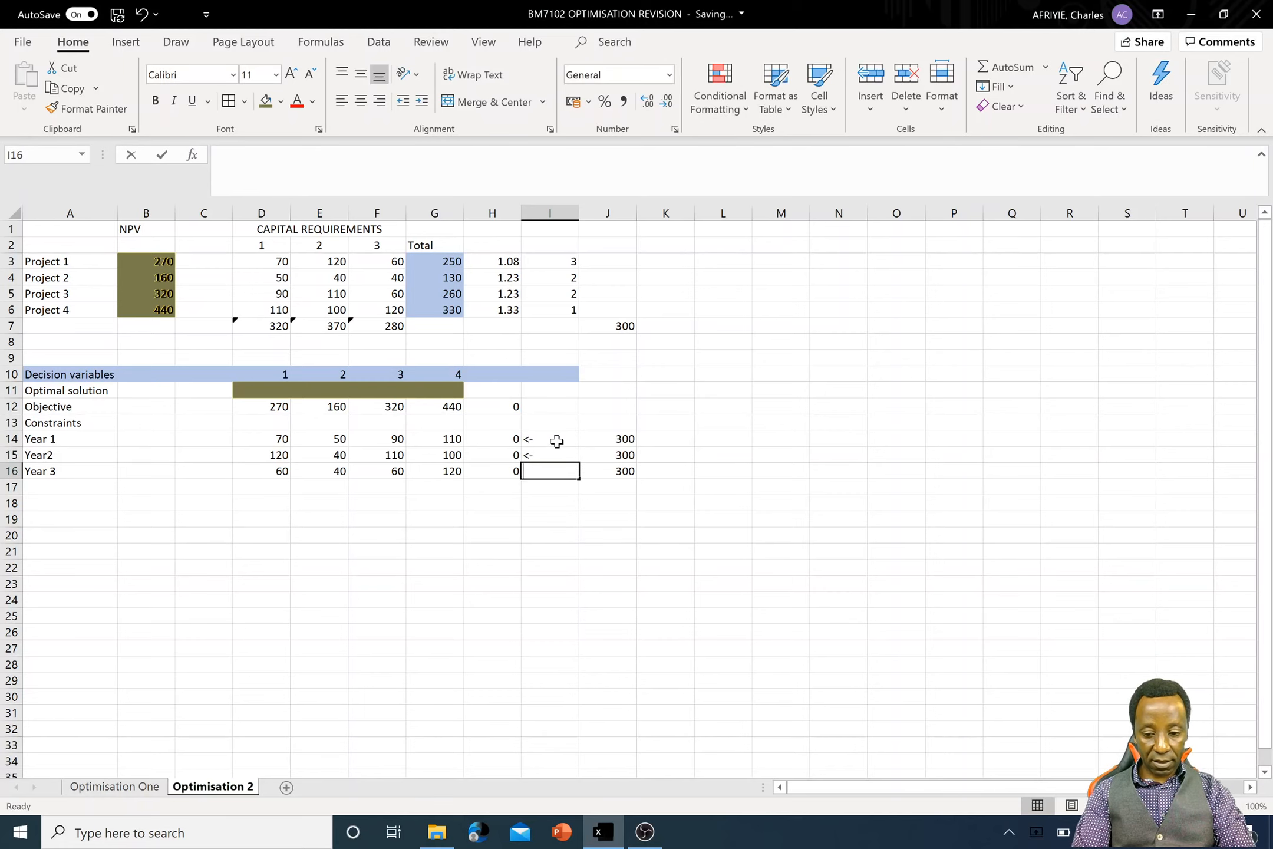
text(<=)
key(Return)
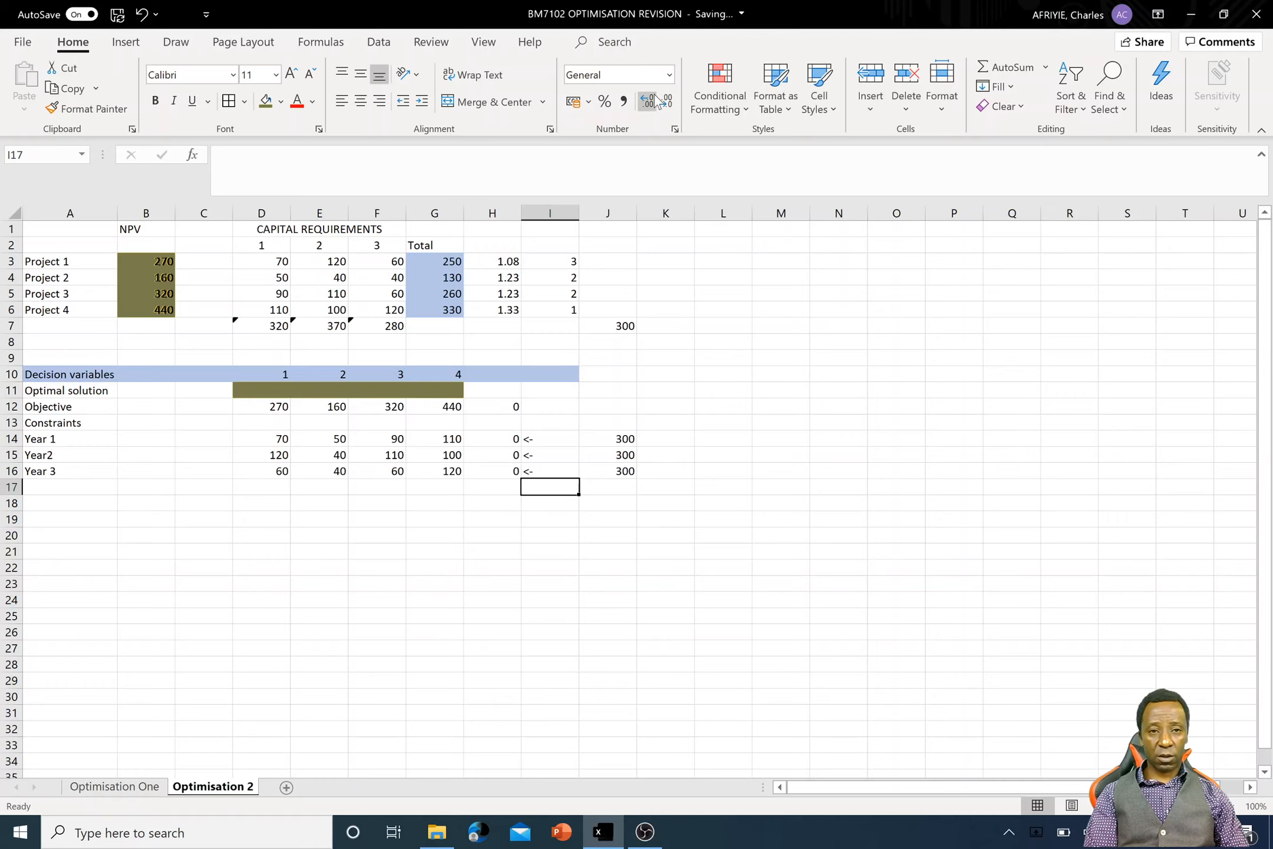
- Open Solver and delete all its existing constraints, including the binary constraint on D11:G11
click(383, 44)
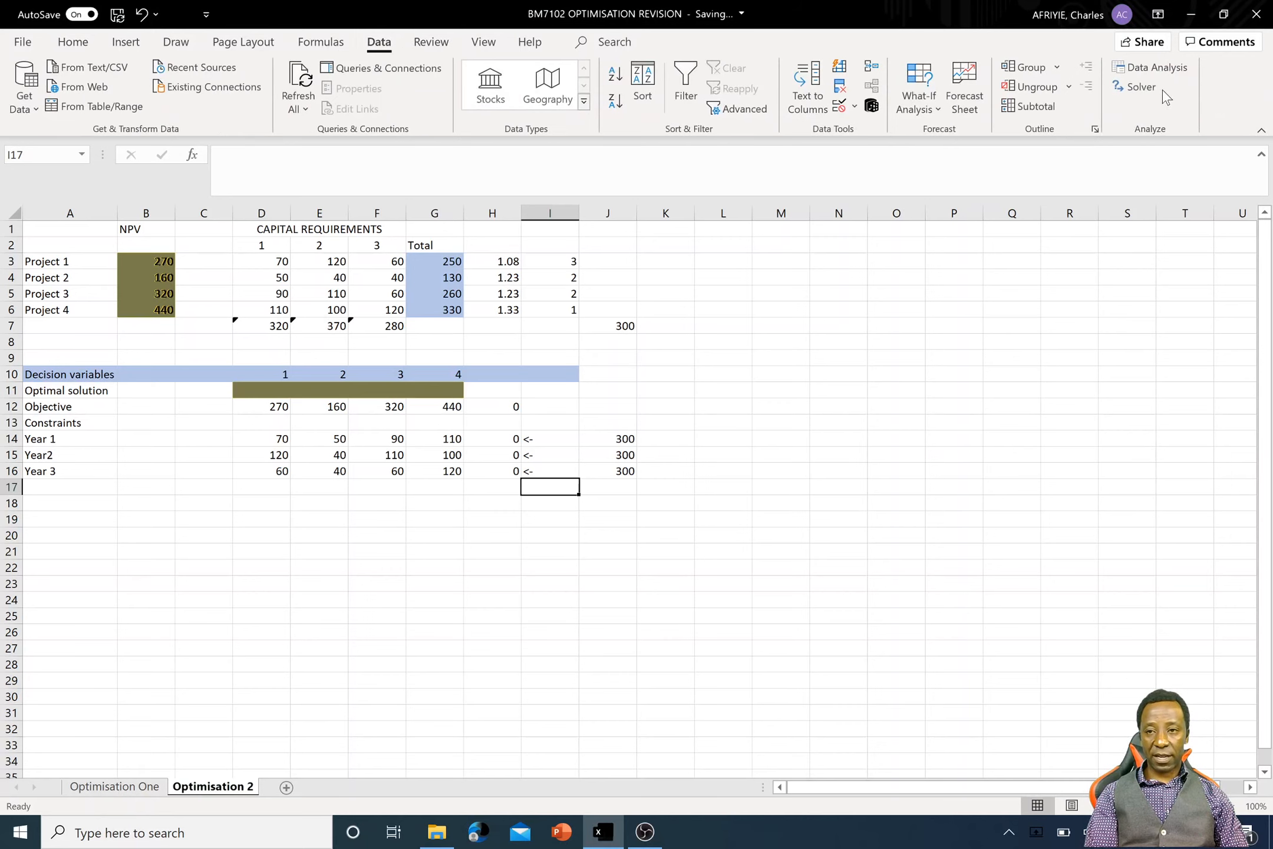
click(1137, 87)
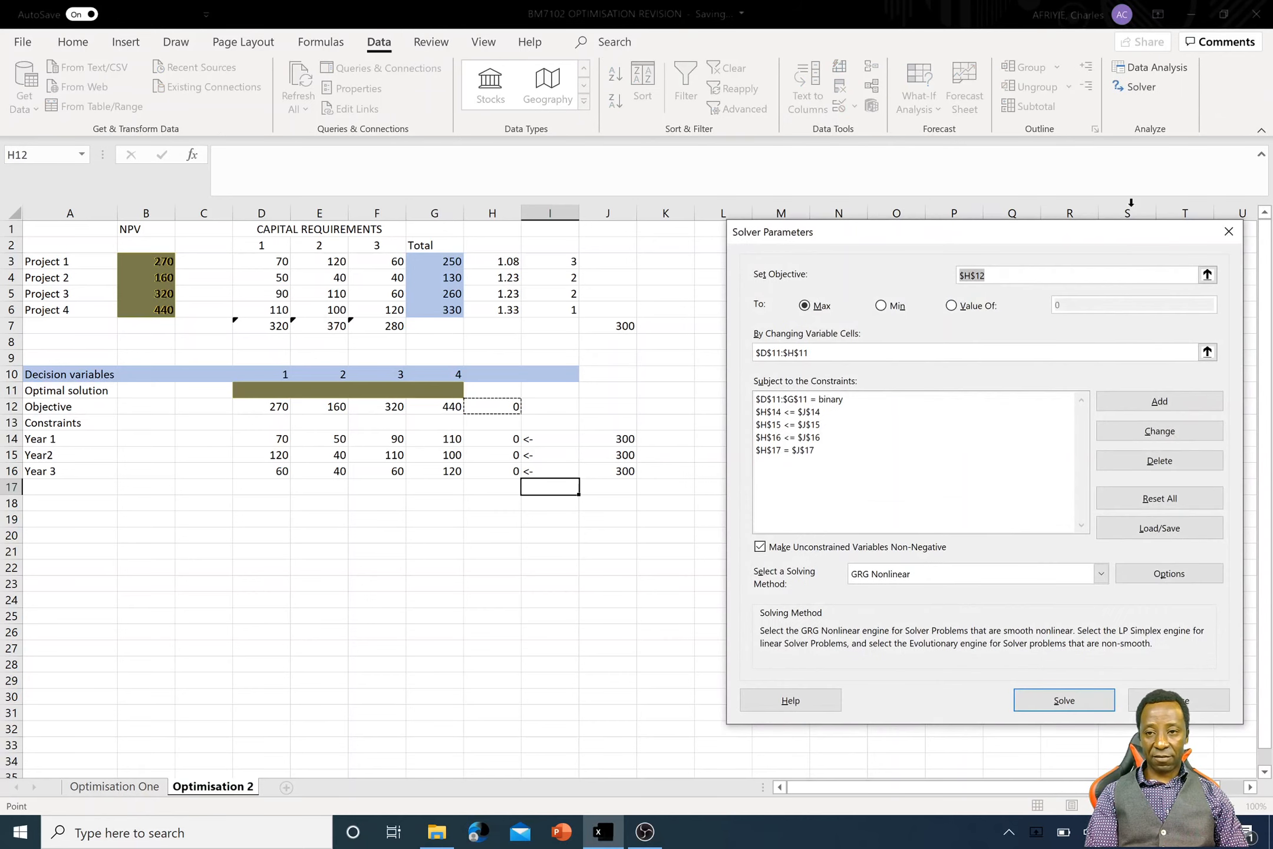
click(823, 455)
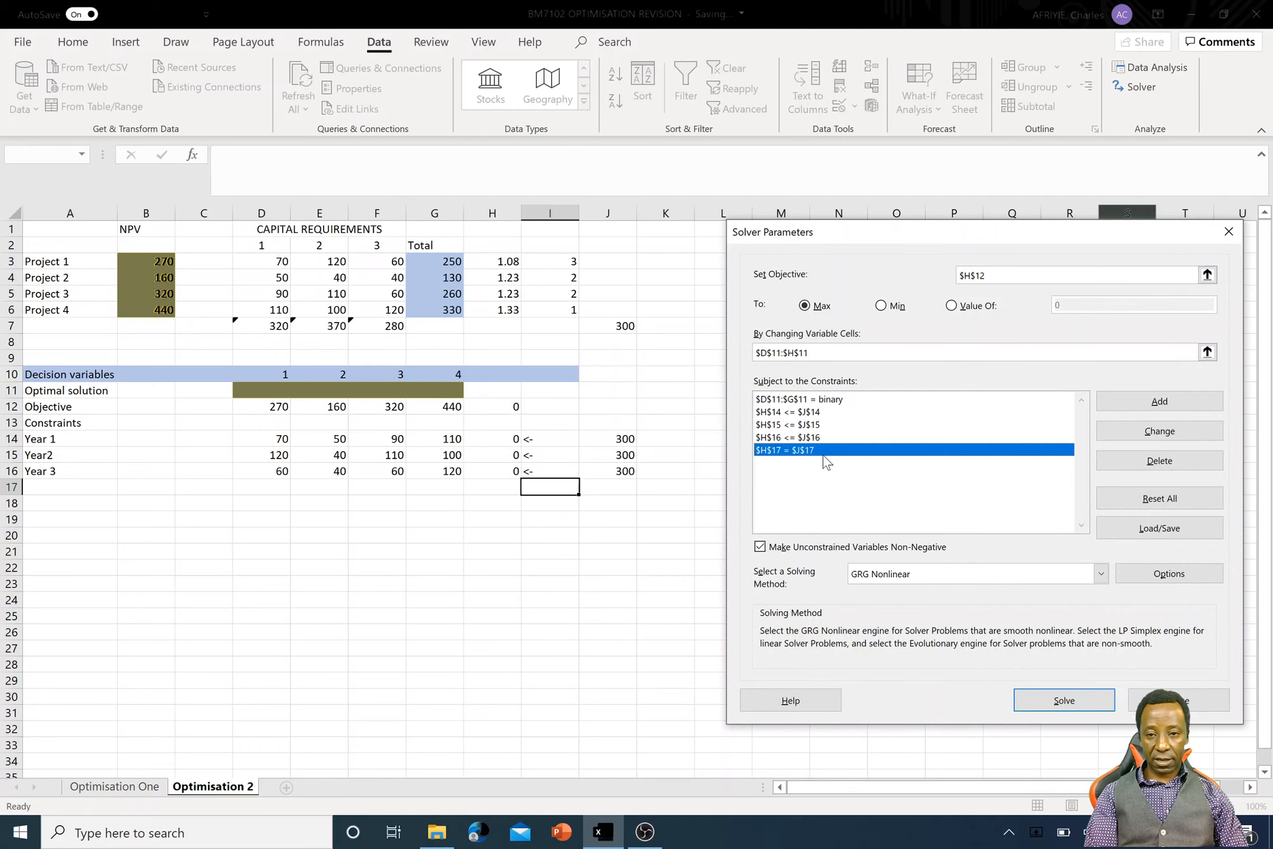
click(1176, 462)
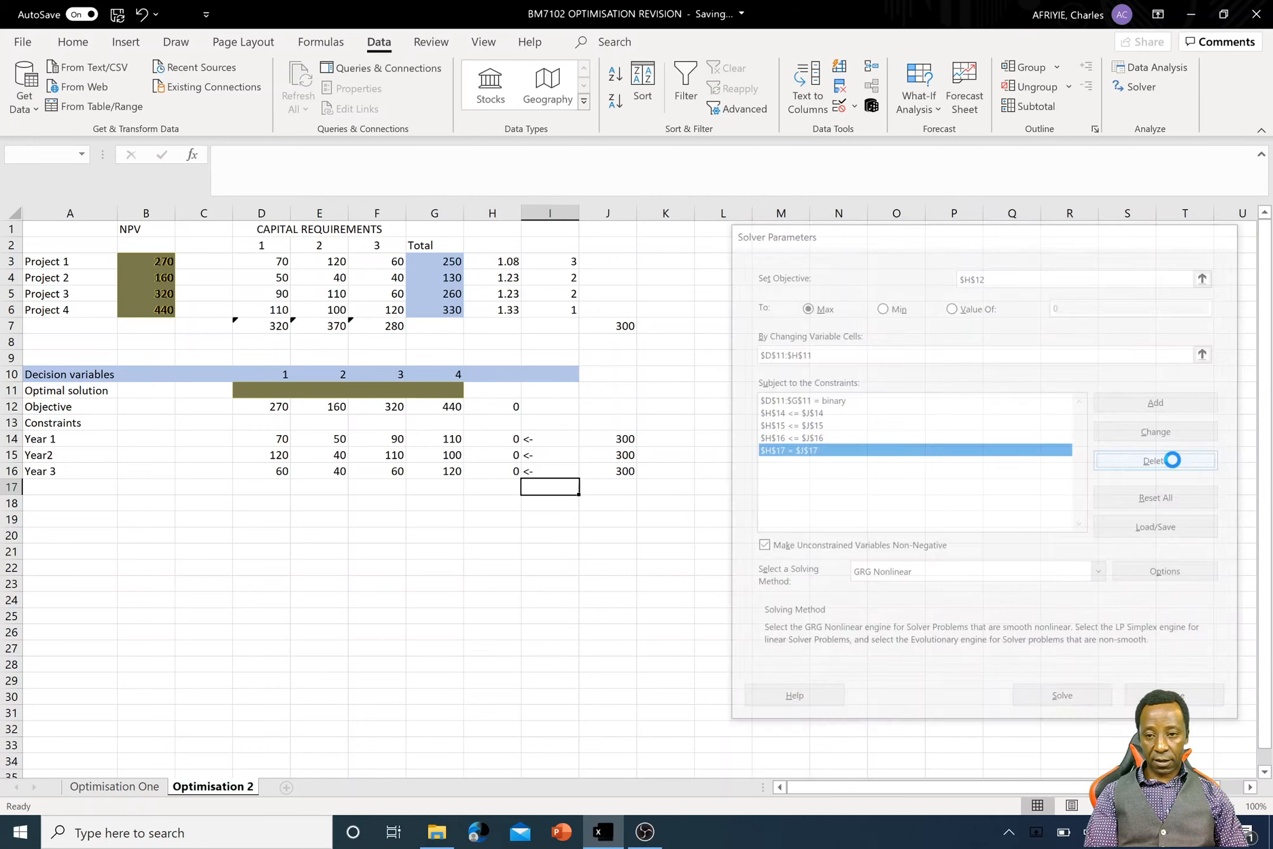
click(825, 437)
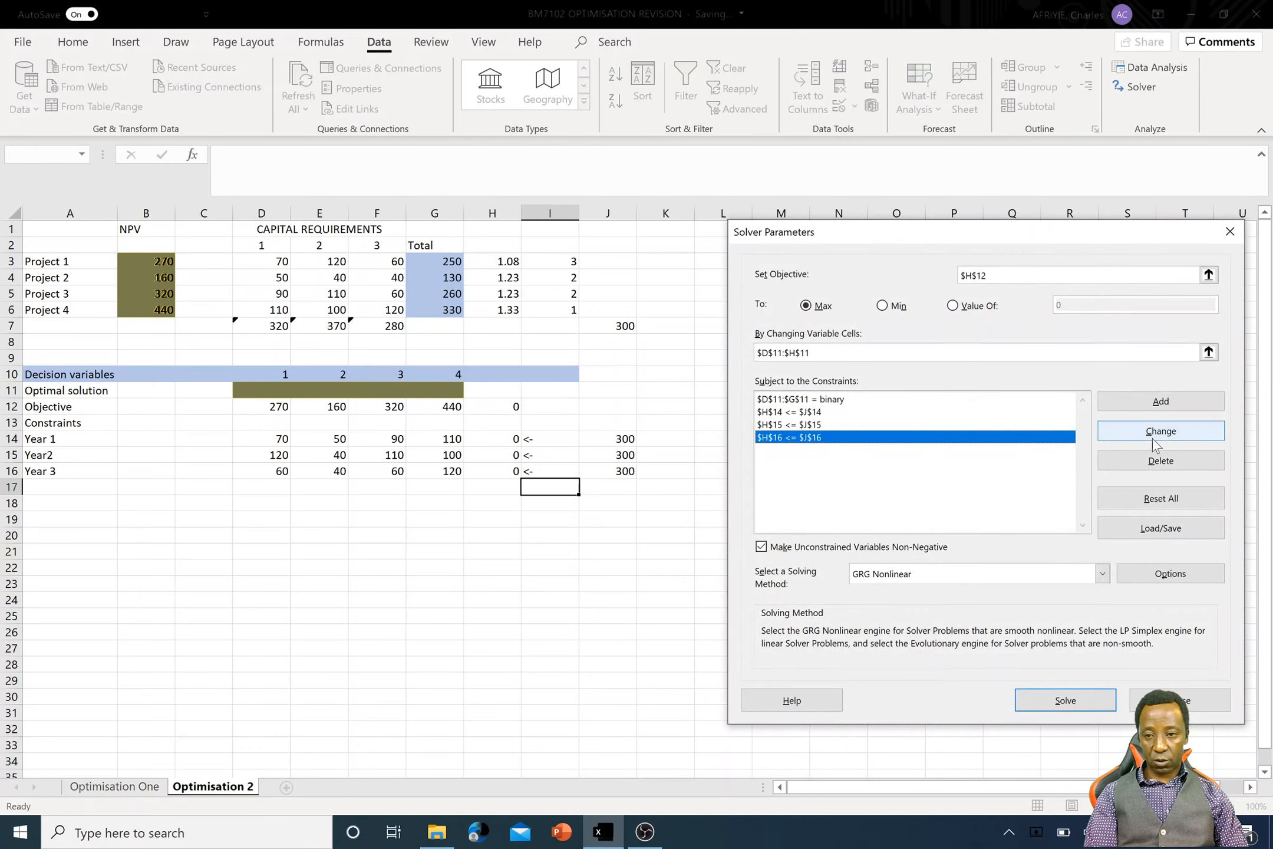
click(1184, 466)
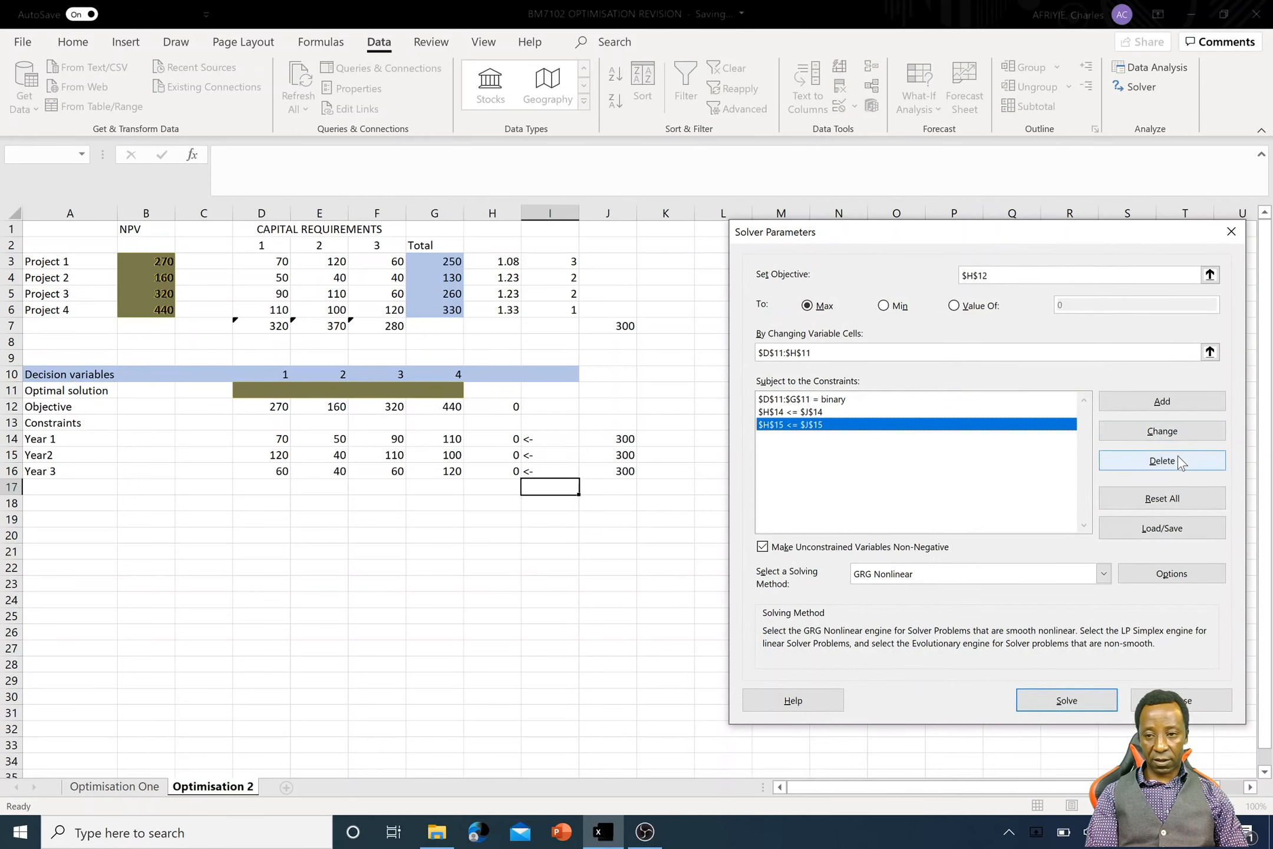
click(1177, 460)
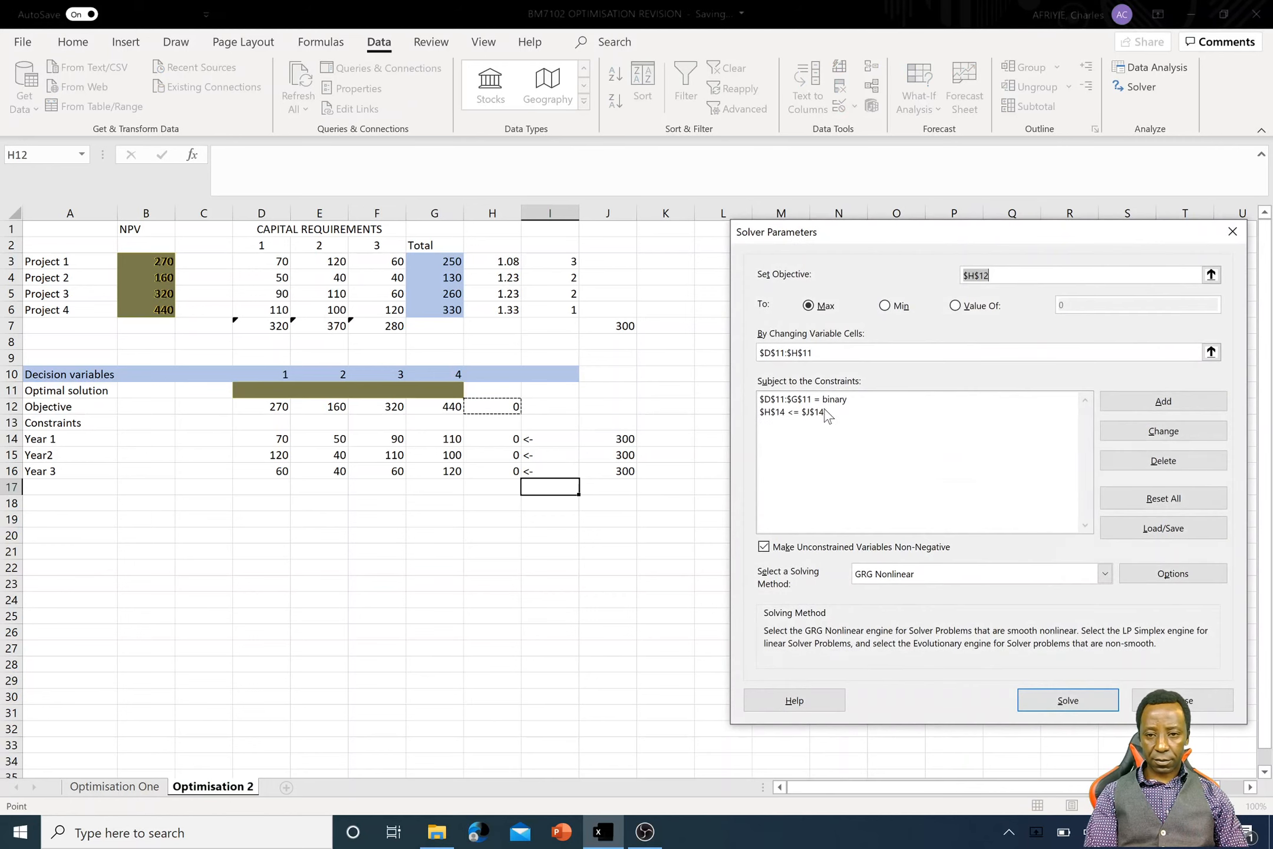
click(823, 413)
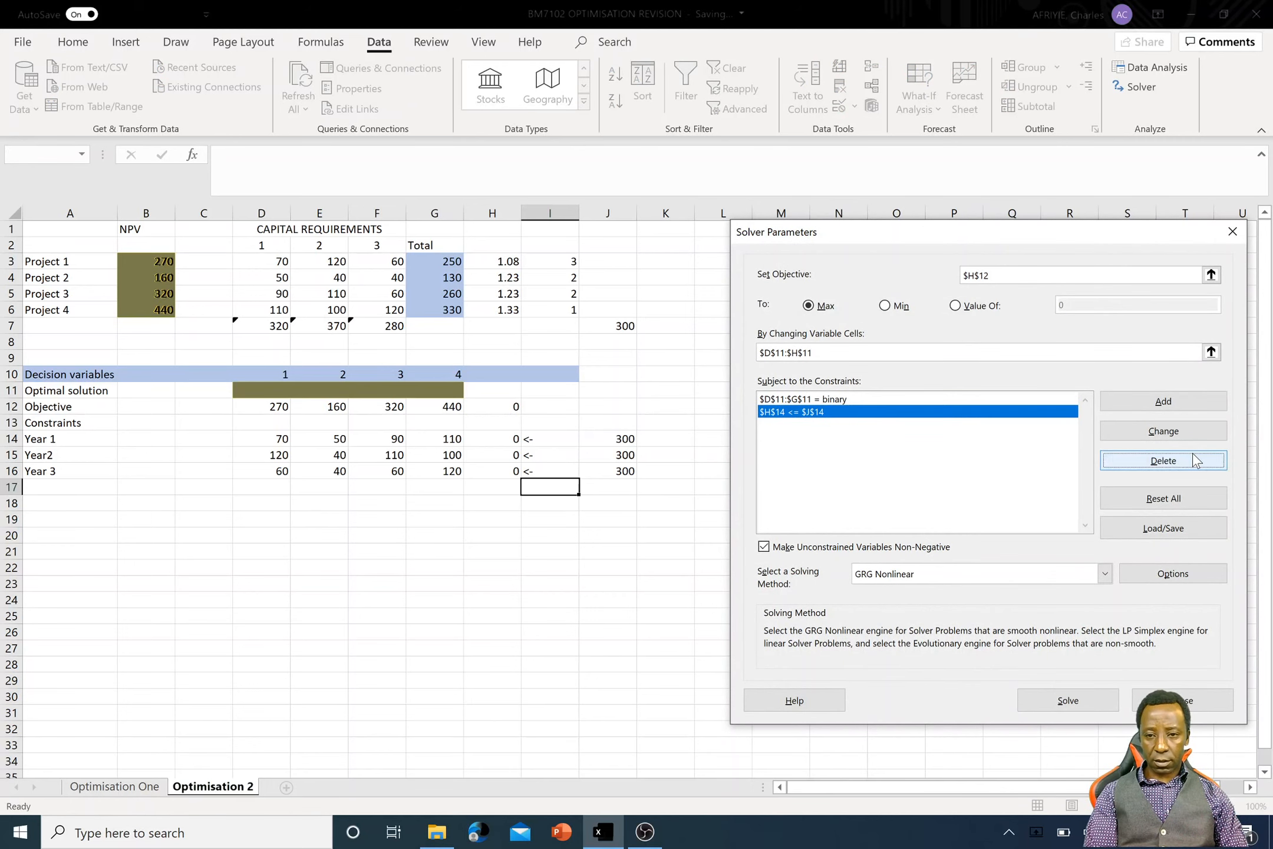
click(1122, 458)
click(855, 399)
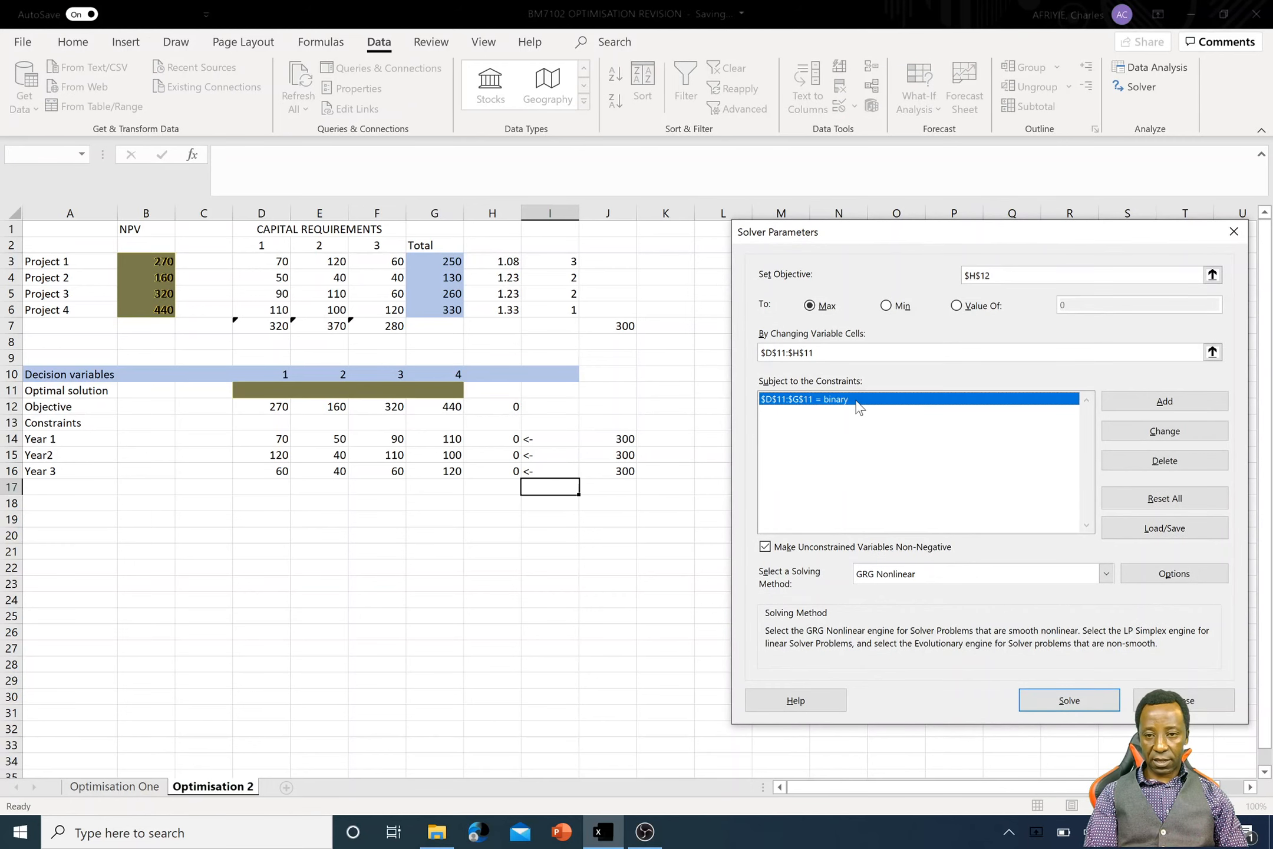
click(1204, 470)
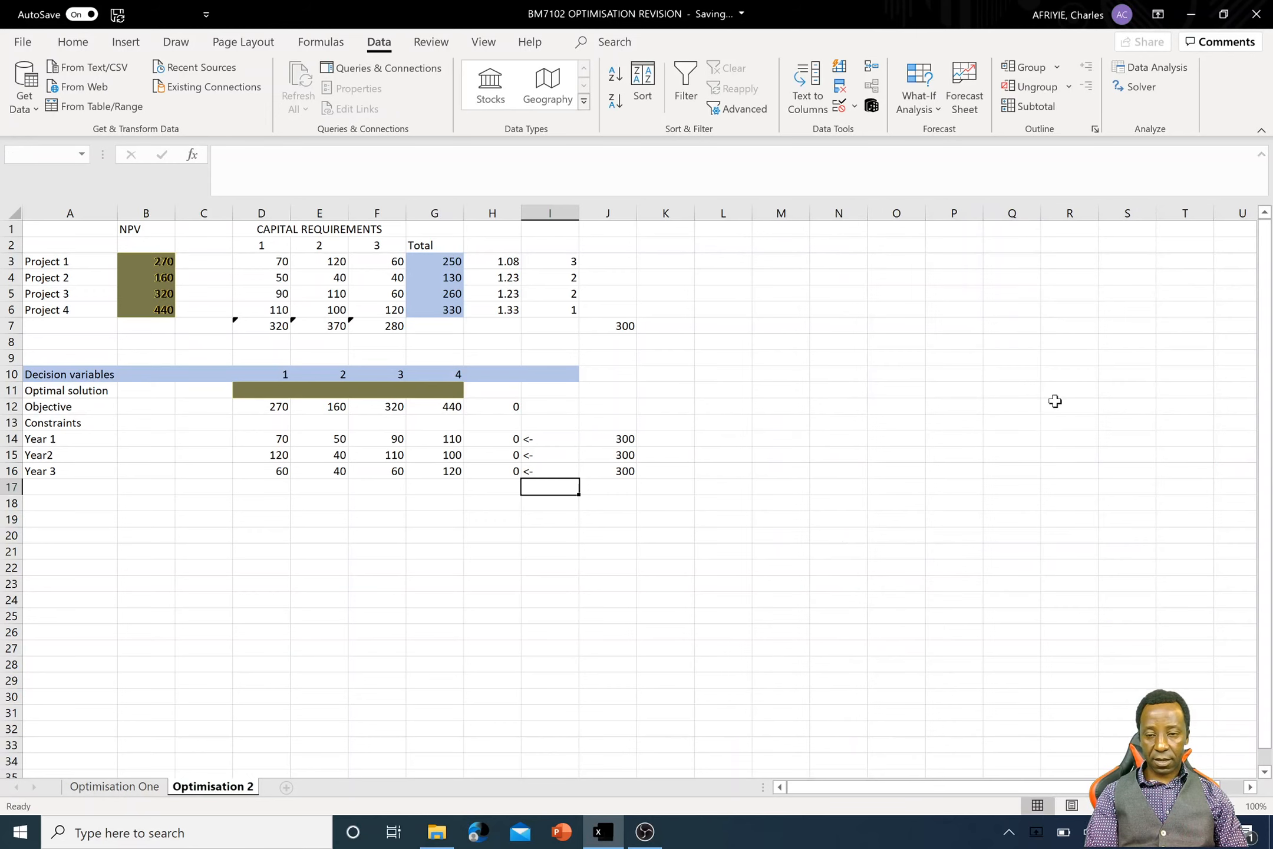
- Set the Solver objective to cell H12 and replace the changing variable cells with D11:G11
click(872, 352)
key(BackSpace)
key(BackSpace)
key(BackSpace)
key(BackSpace)
key(BackSpace)
key(BackSpace)
key(BackSpace)
key(BackSpace)
key(BackSpace)
key(BackSpace)
key(BackSpace)
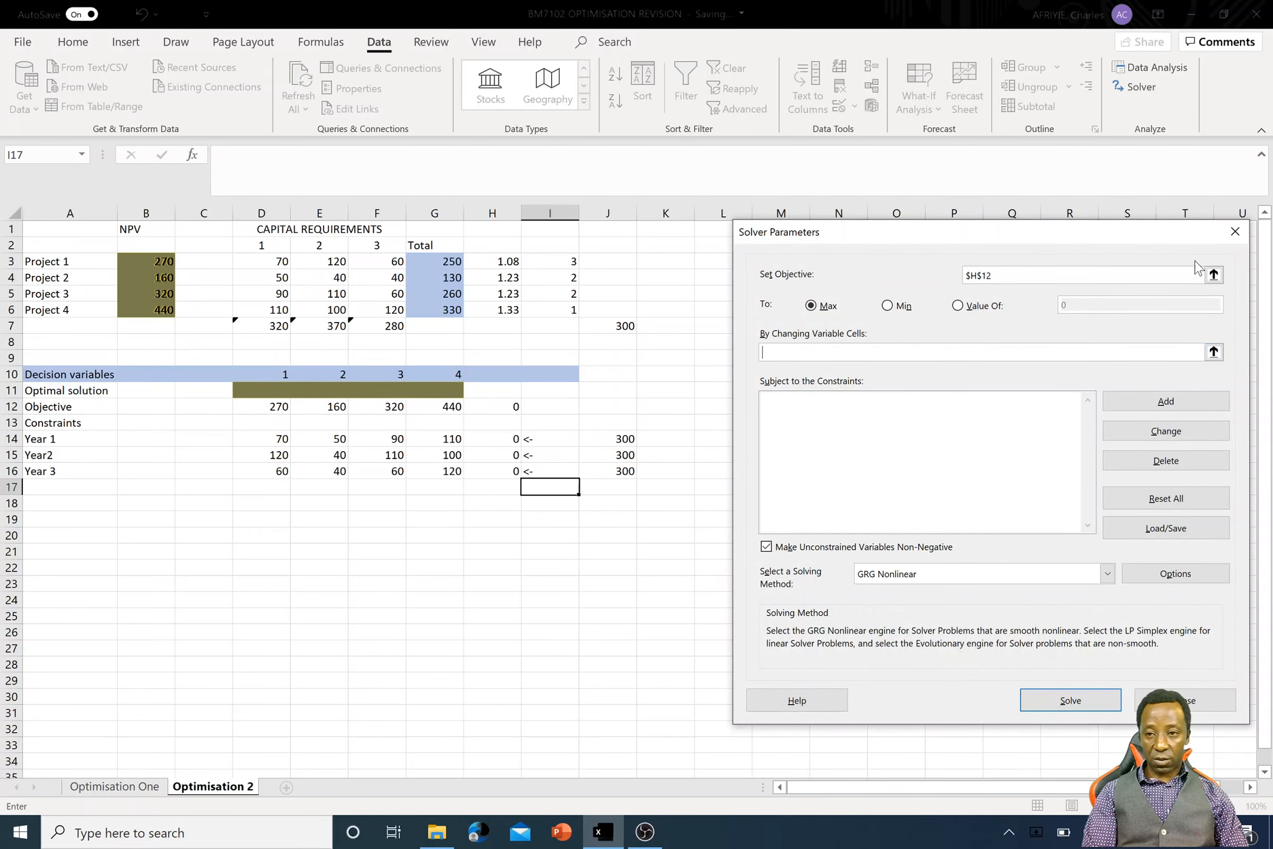
click(1213, 274)
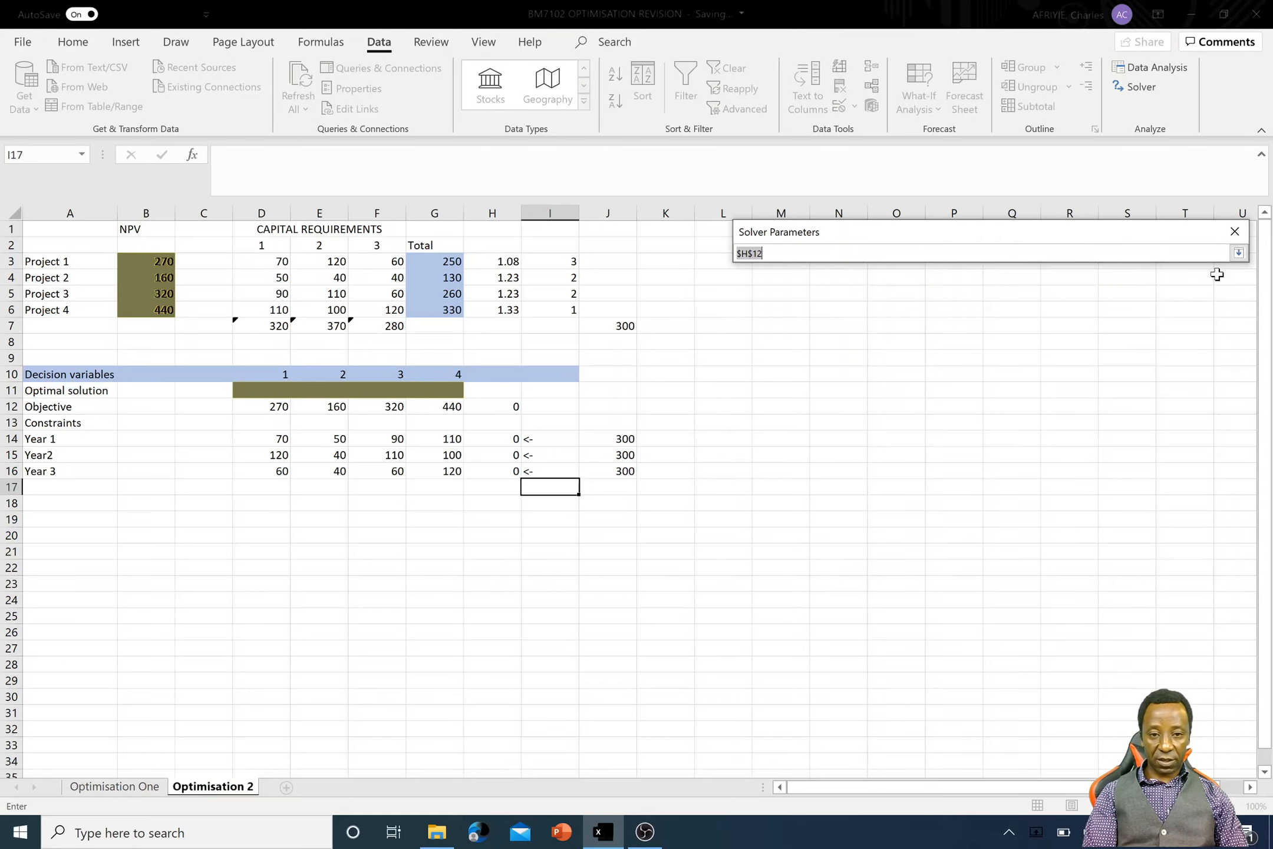
click(498, 410)
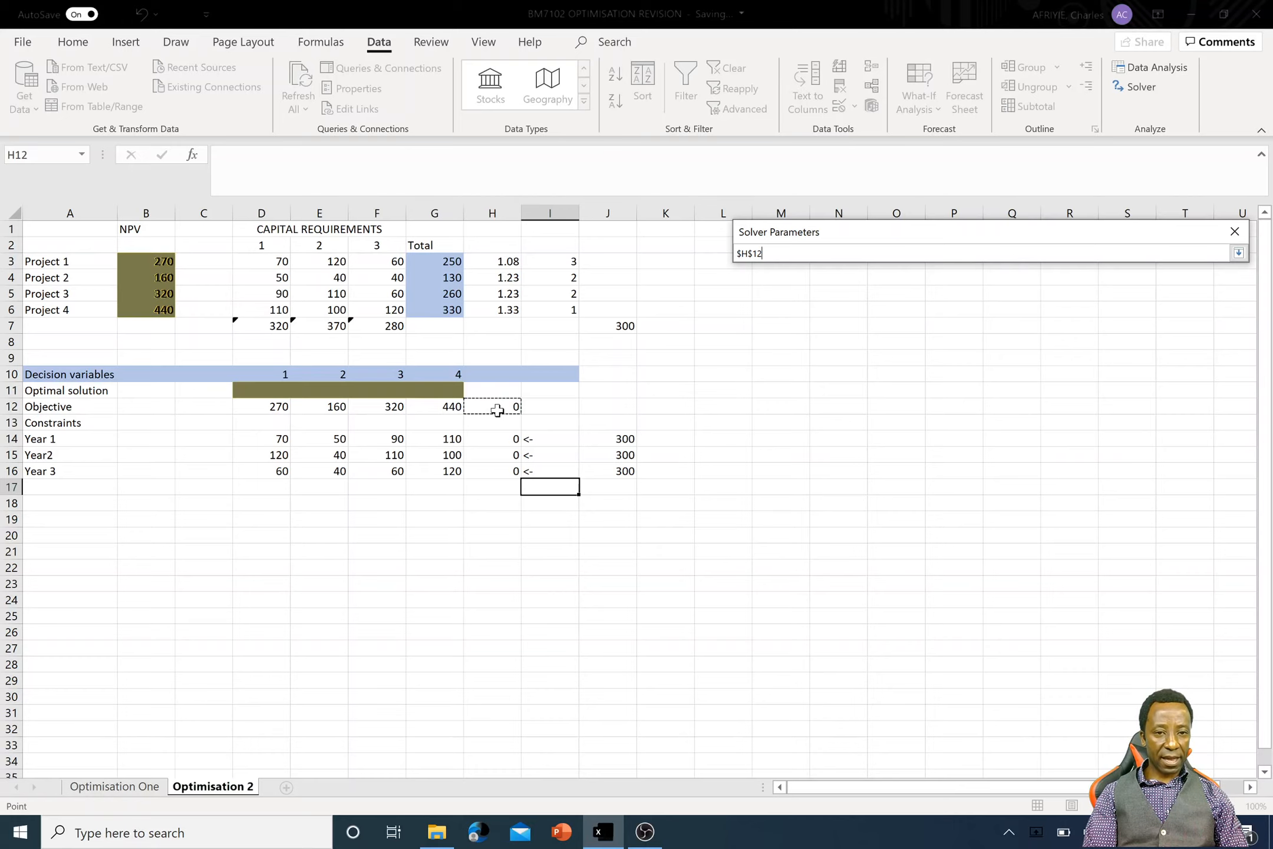
click(1238, 253)
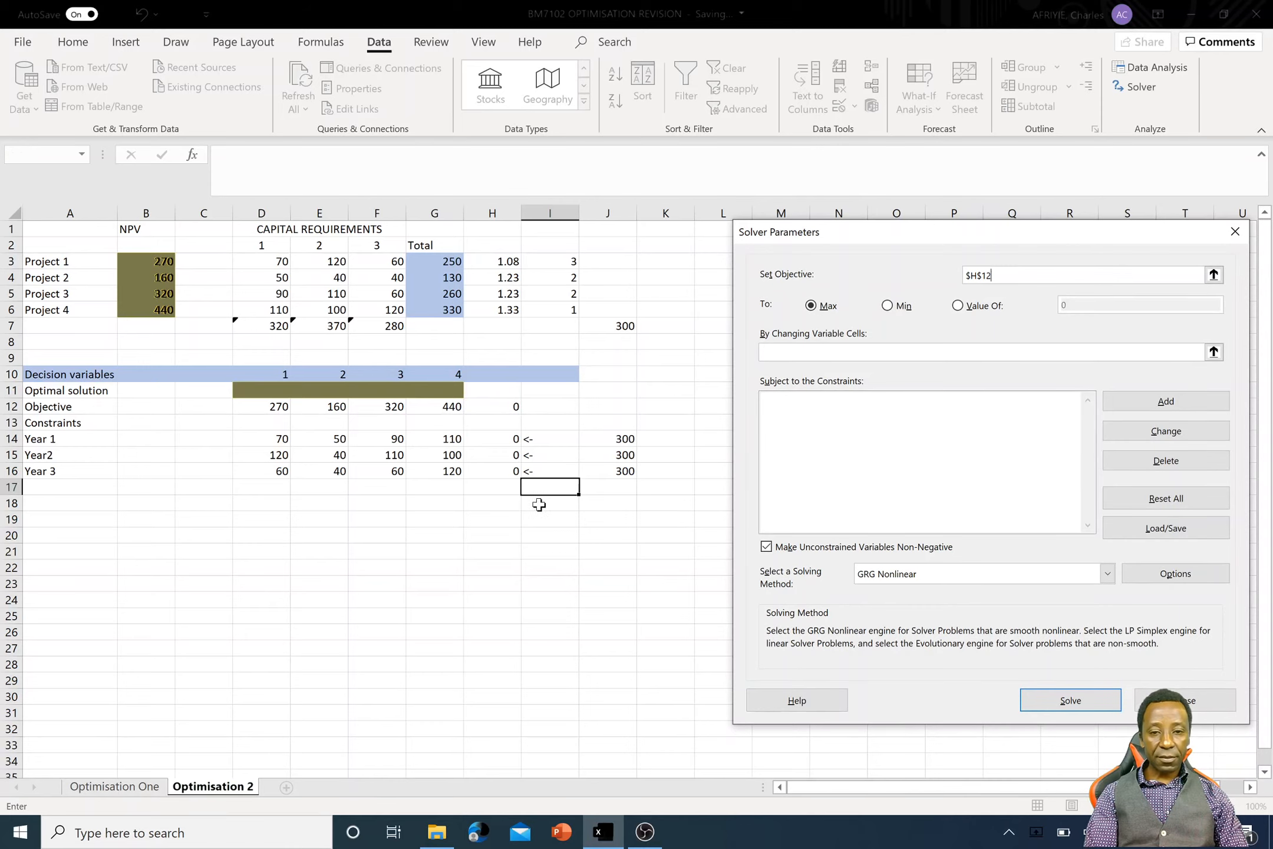
click(846, 357)
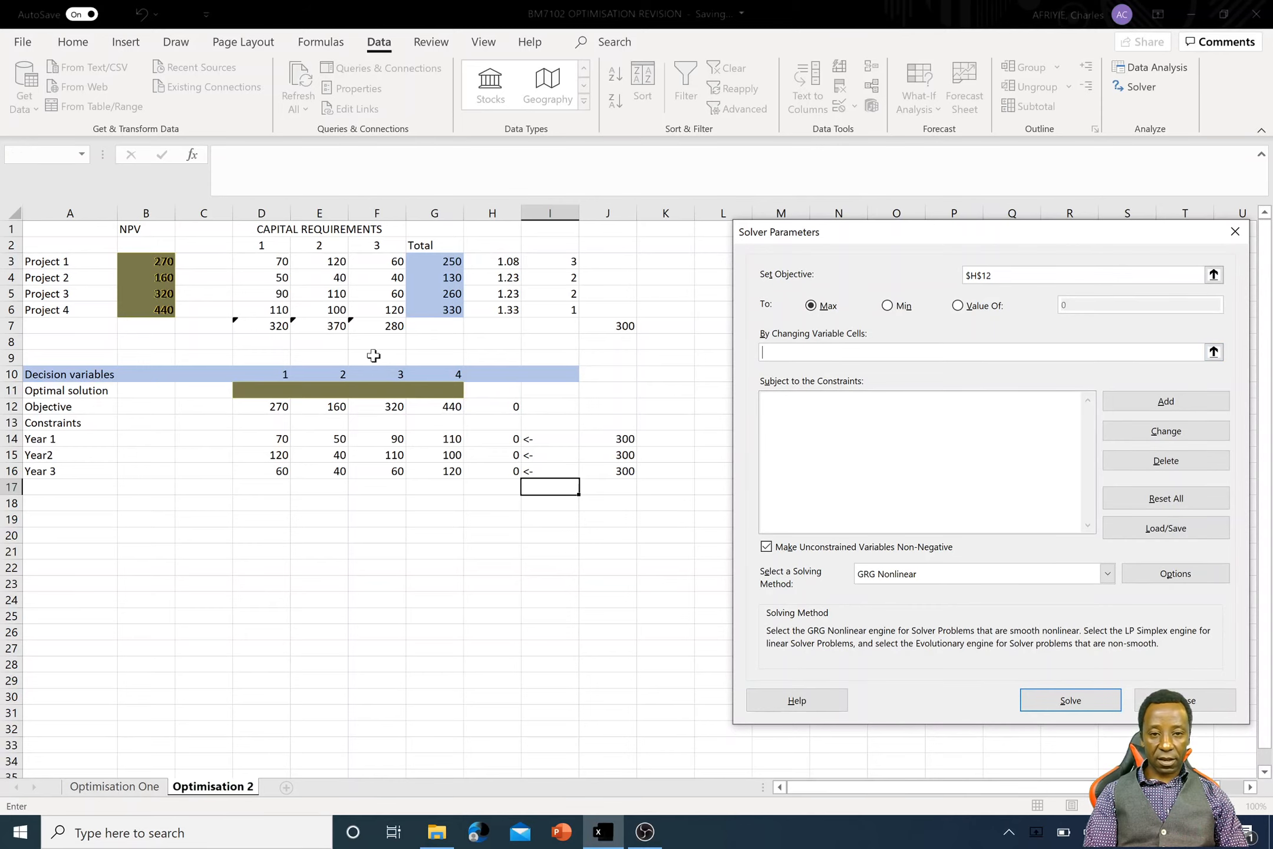
drag(246, 397, 430, 391)
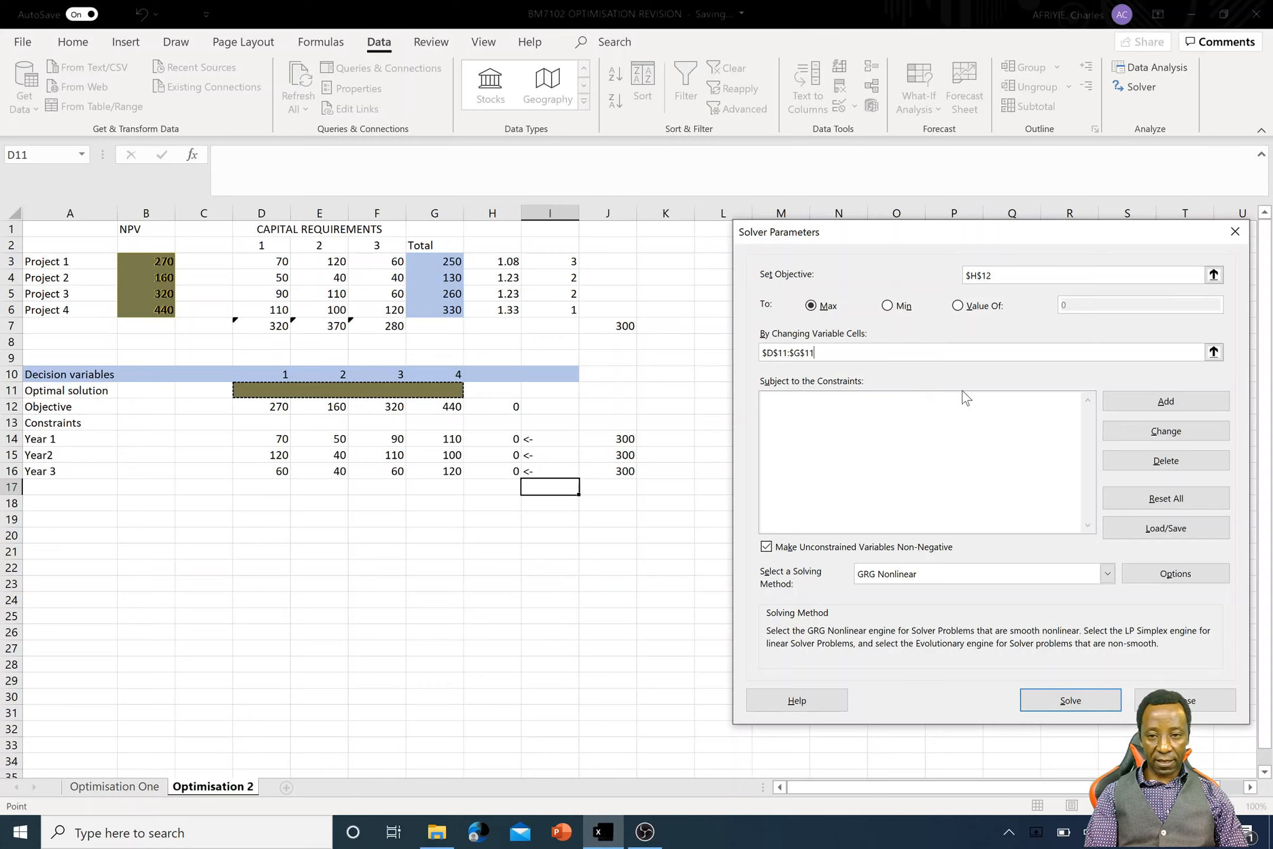
- Add a Solver constraint that makes the Optimal solution cells D11:G11 binary
click(1148, 402)
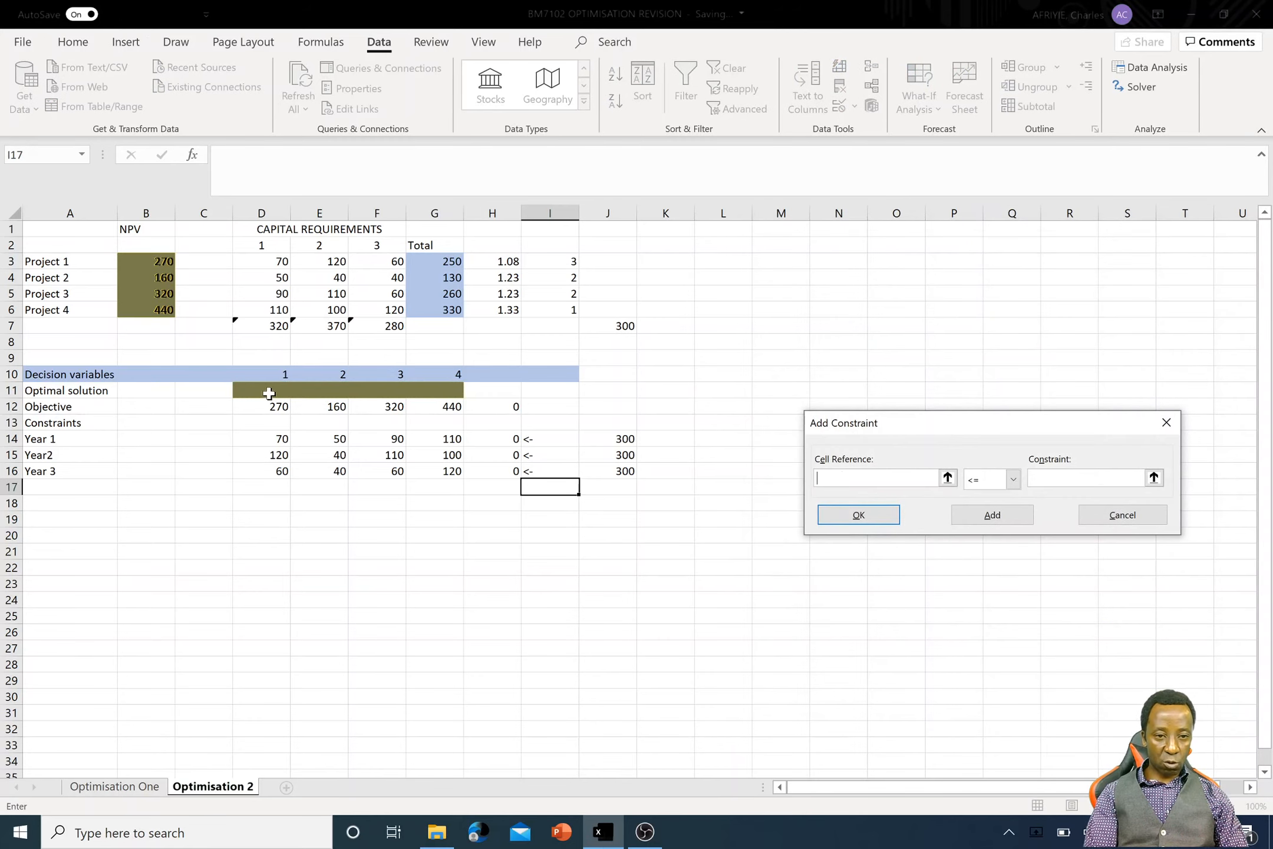
drag(264, 391, 414, 392)
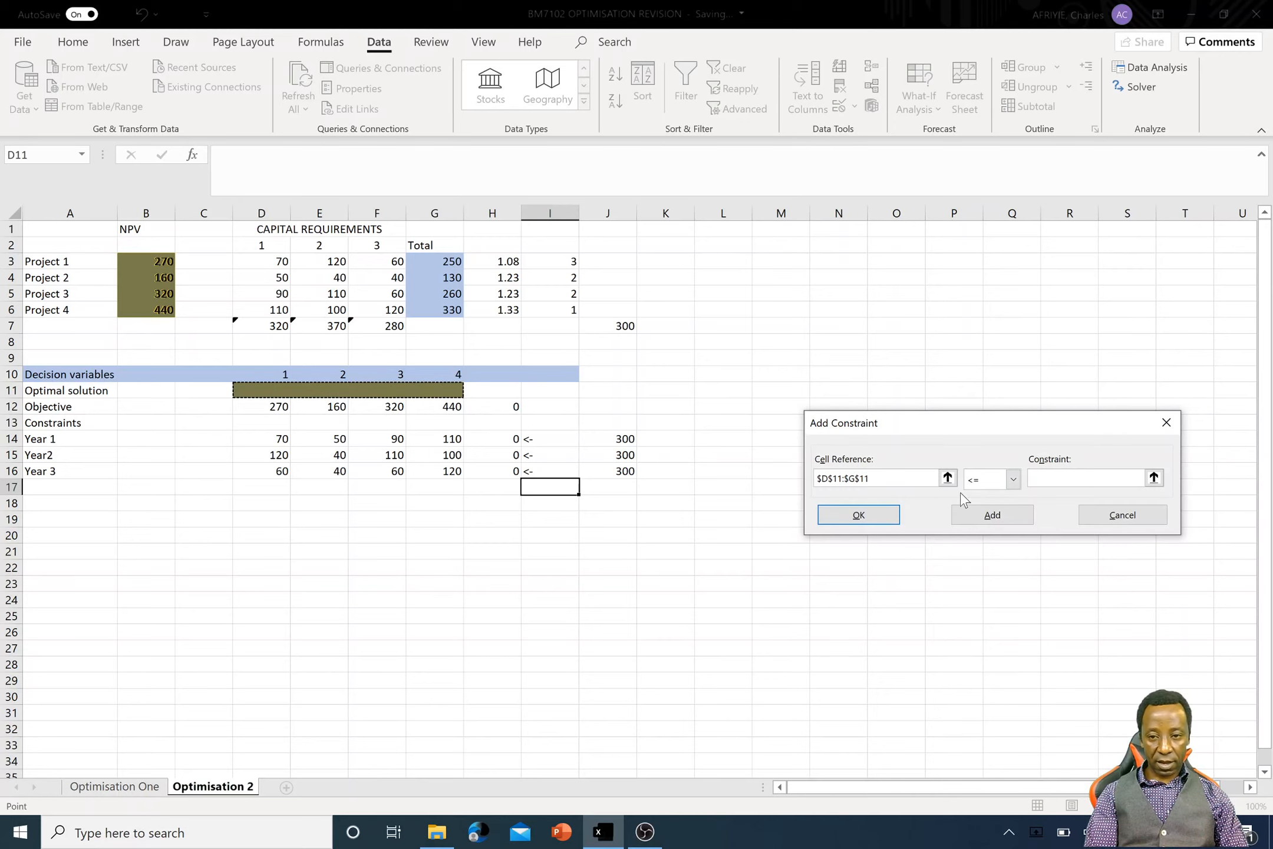
click(1013, 482)
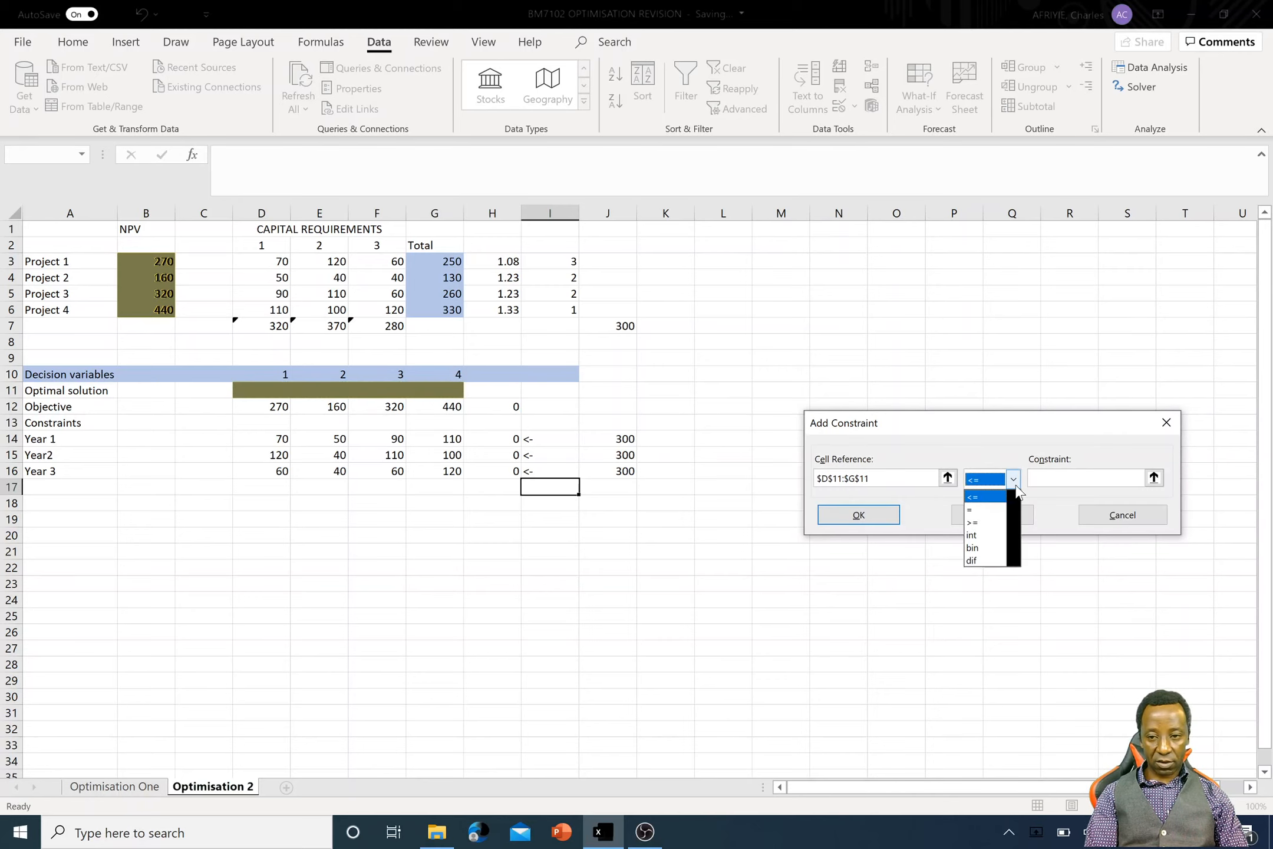
click(986, 549)
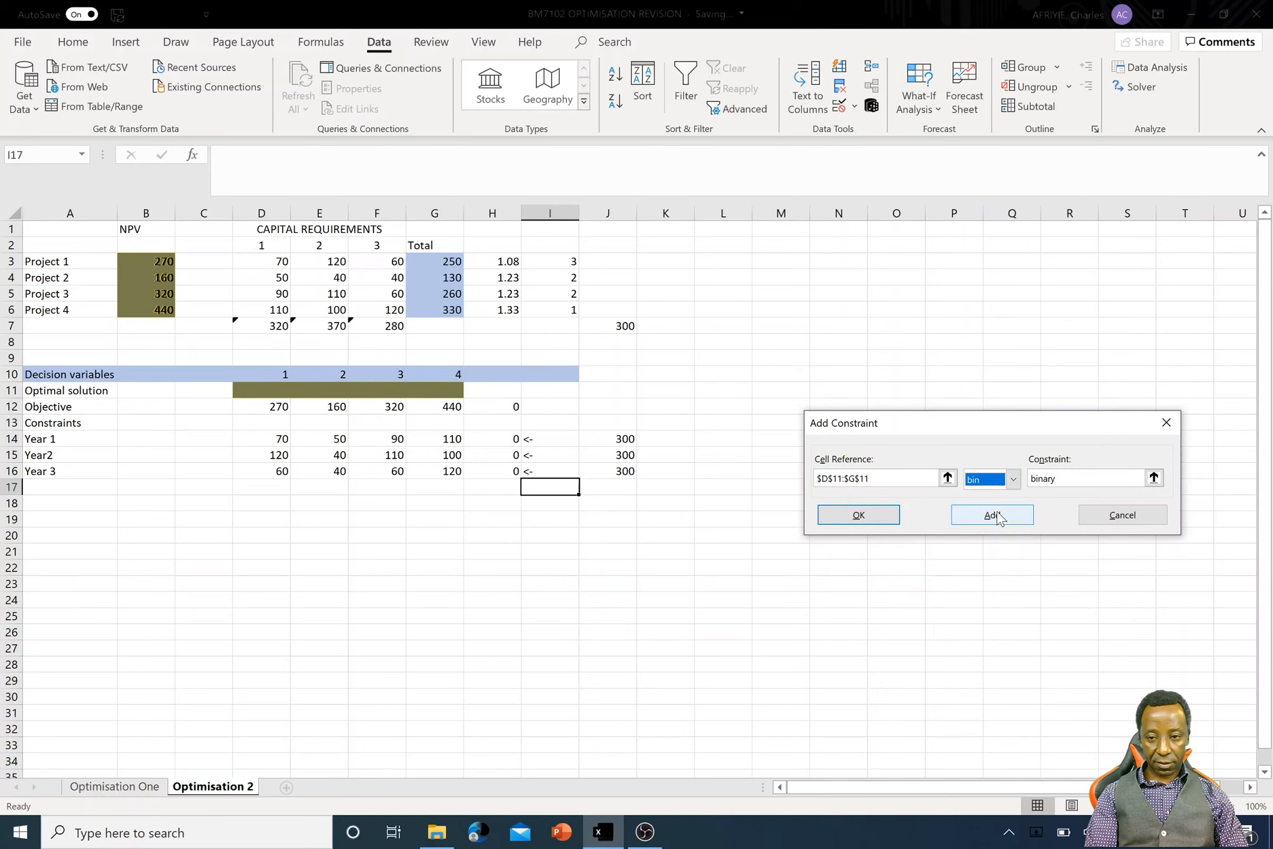
click(991, 522)
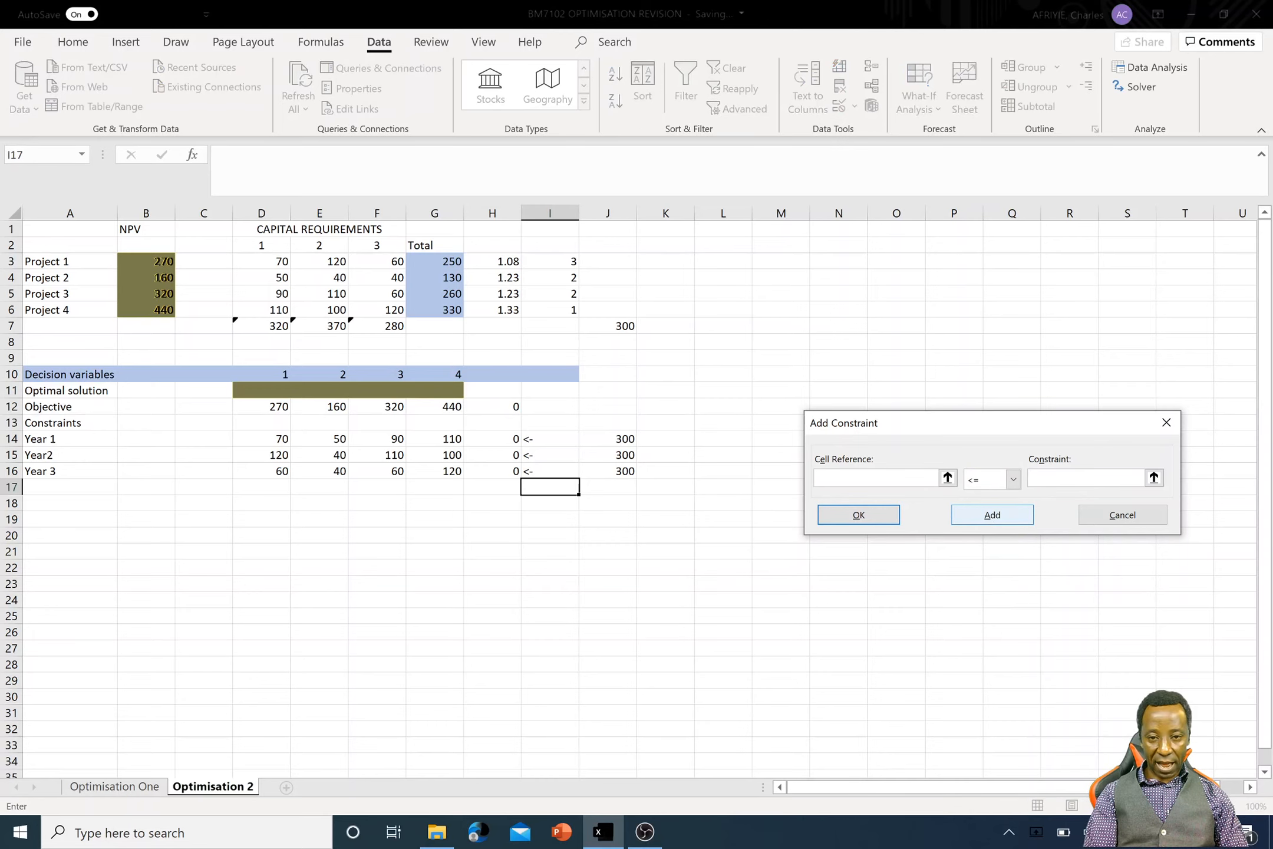
- Add the Solver constraint H14:H16 <= J14:J16, solve the model and keep the Solver solution
drag(505, 438, 506, 465)
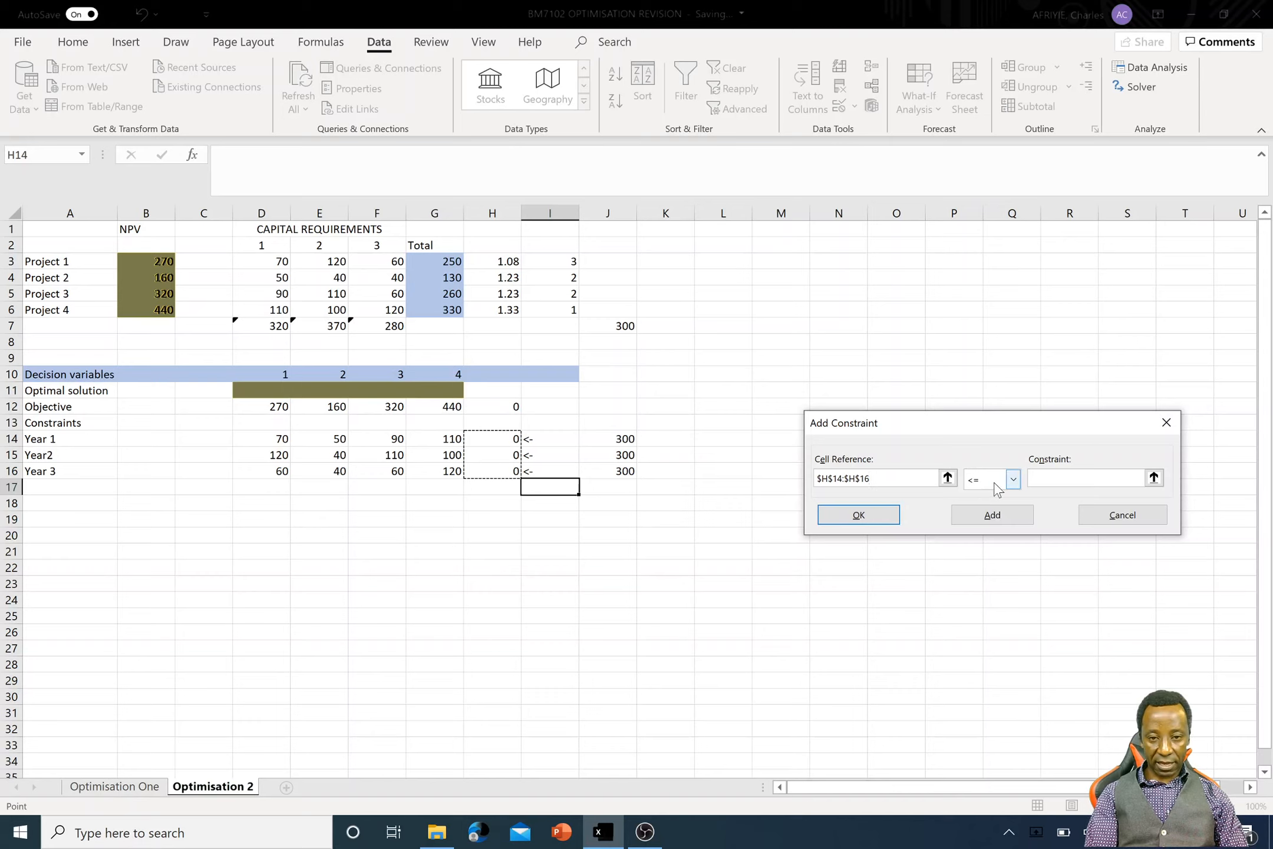
click(1048, 477)
drag(625, 436, 623, 470)
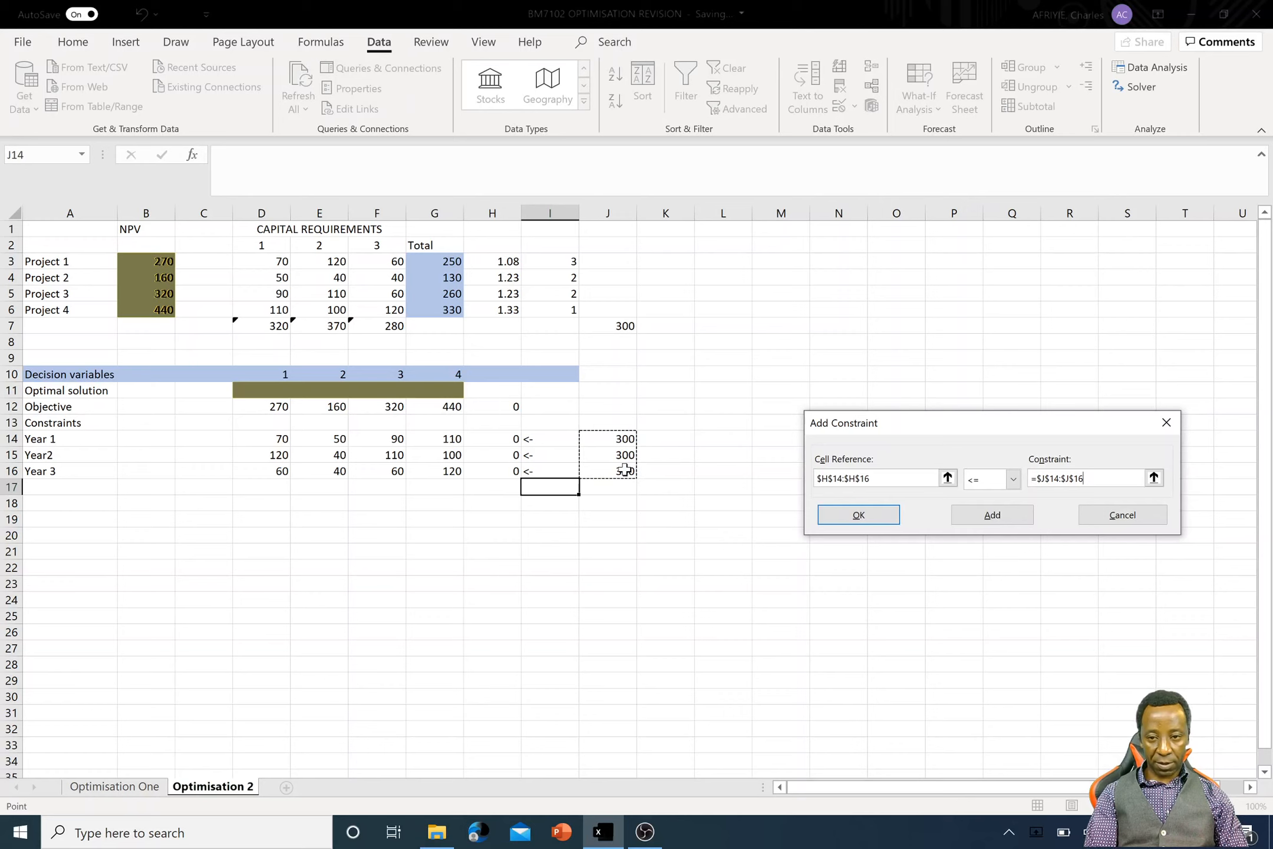
click(848, 515)
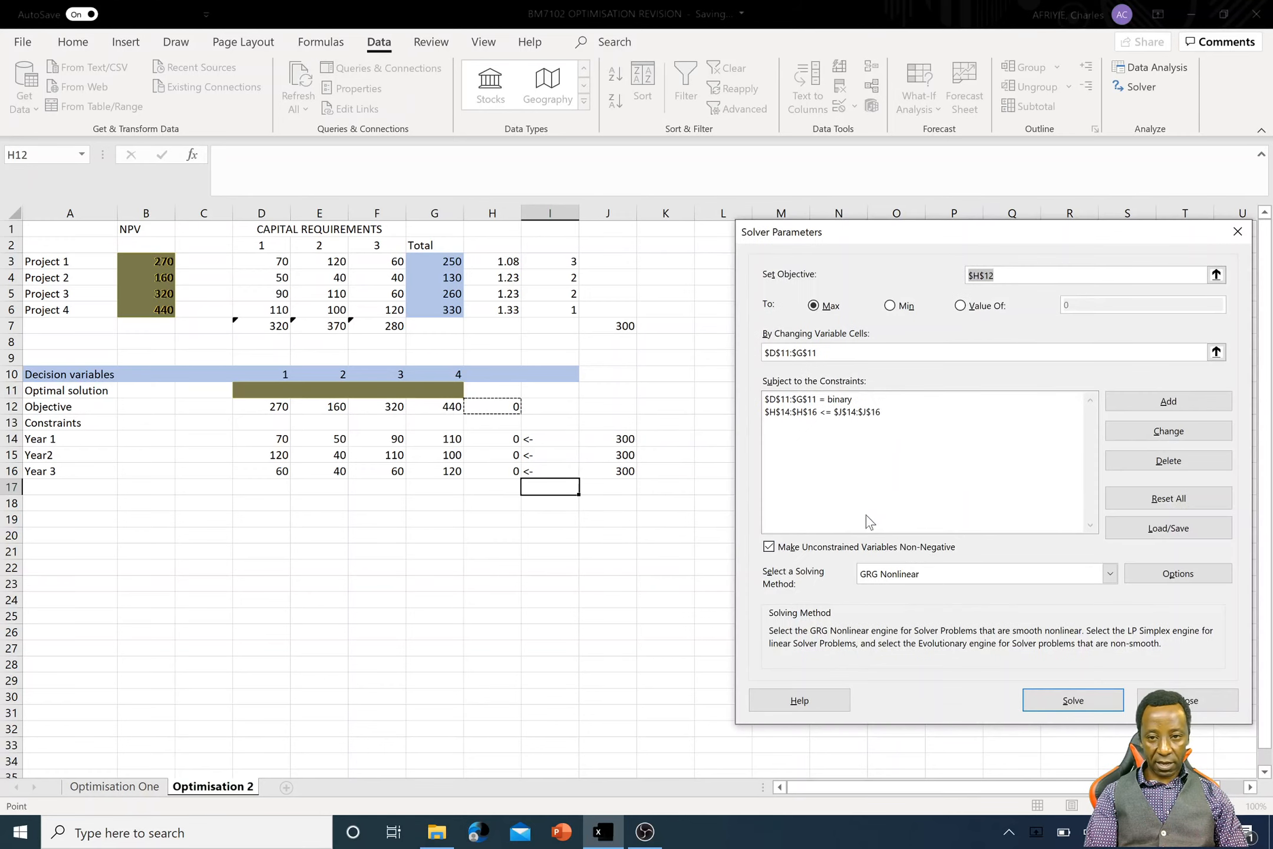
click(1081, 703)
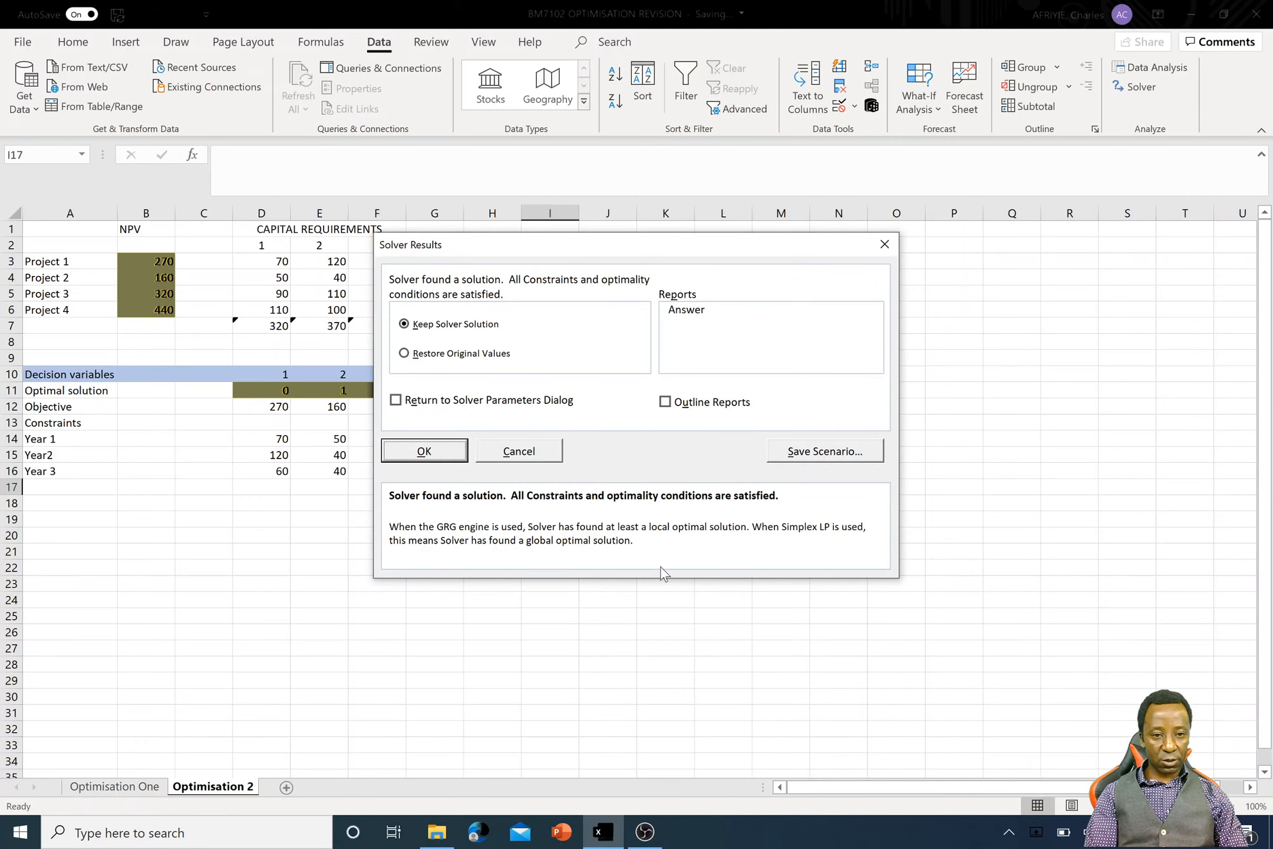
click(423, 449)
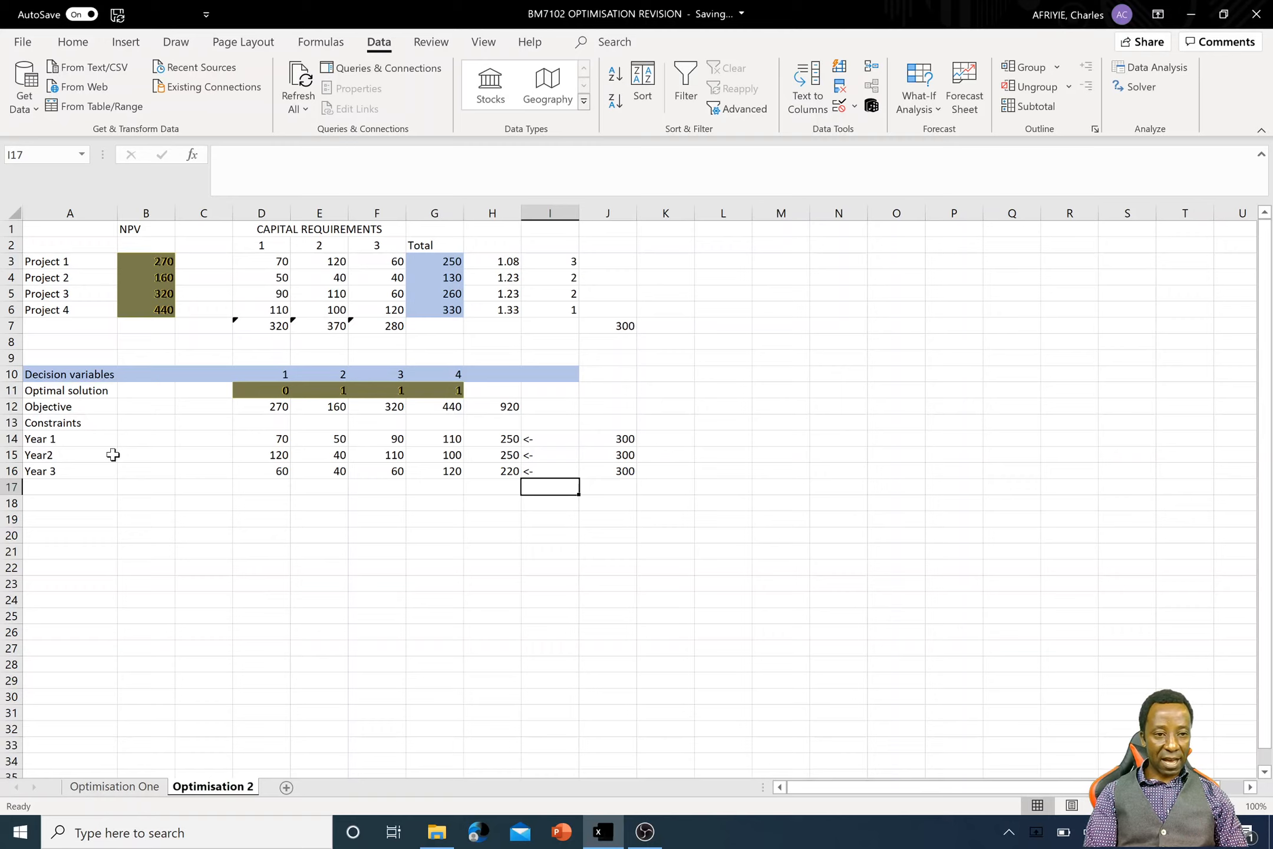
- Enter the constraint label "Either 3 or 4" in cell A17 below Year 3
click(66, 488)
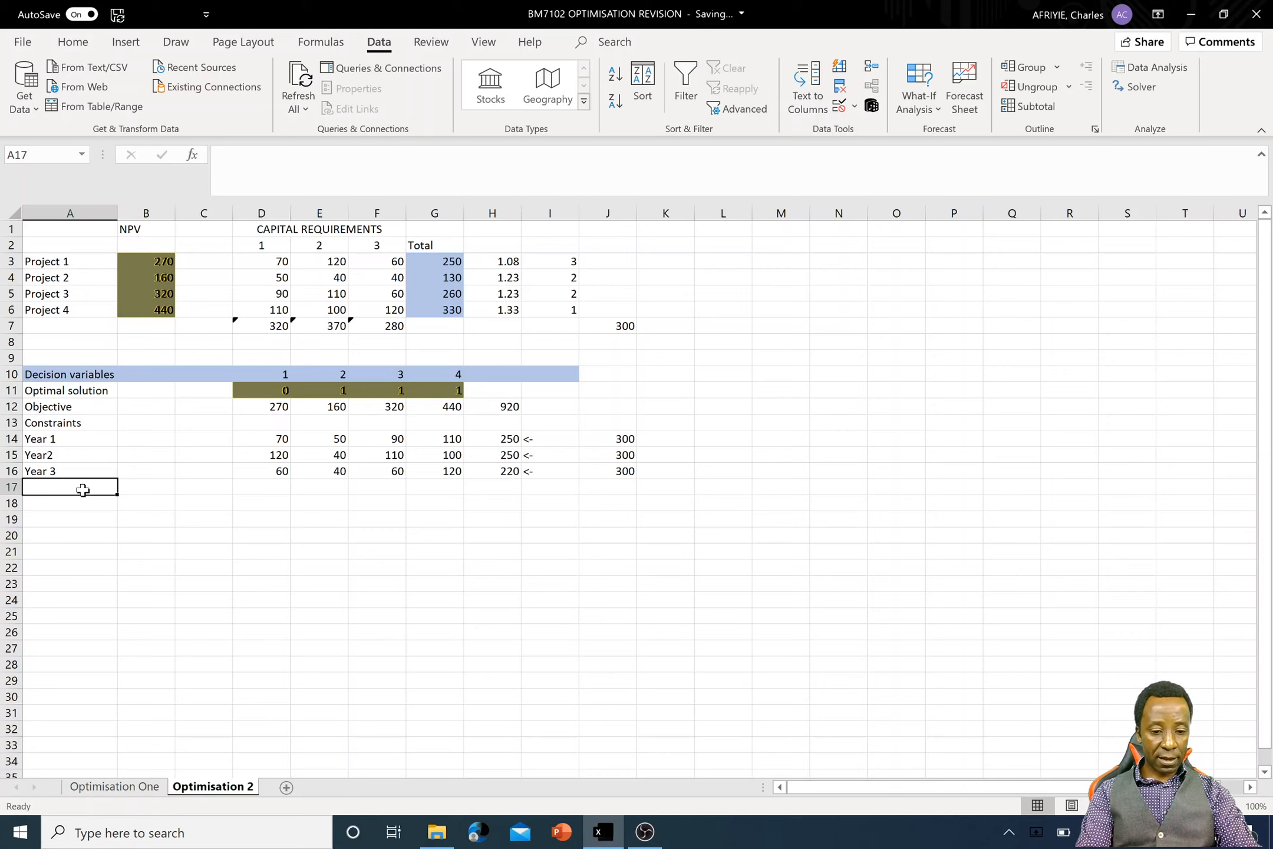
text(Either)
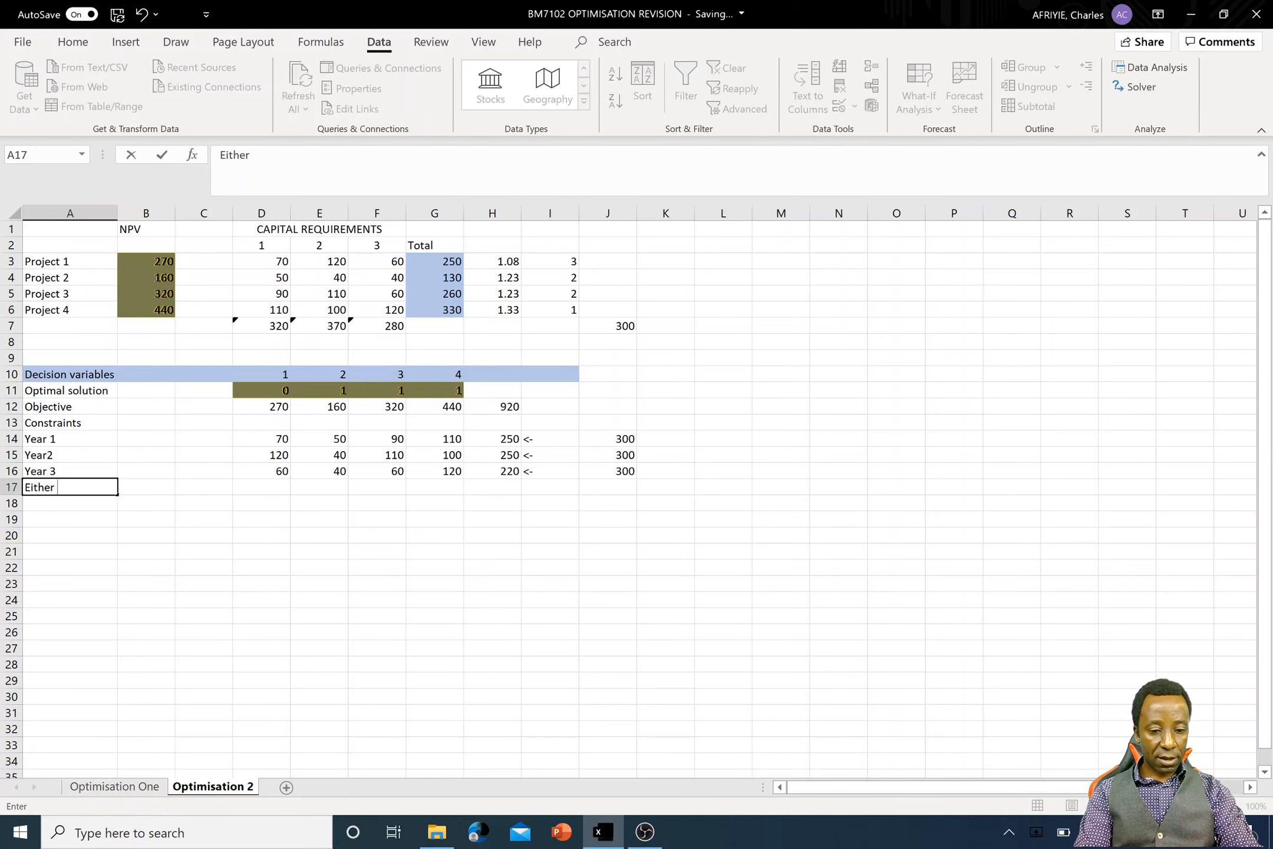
text( 3 or )
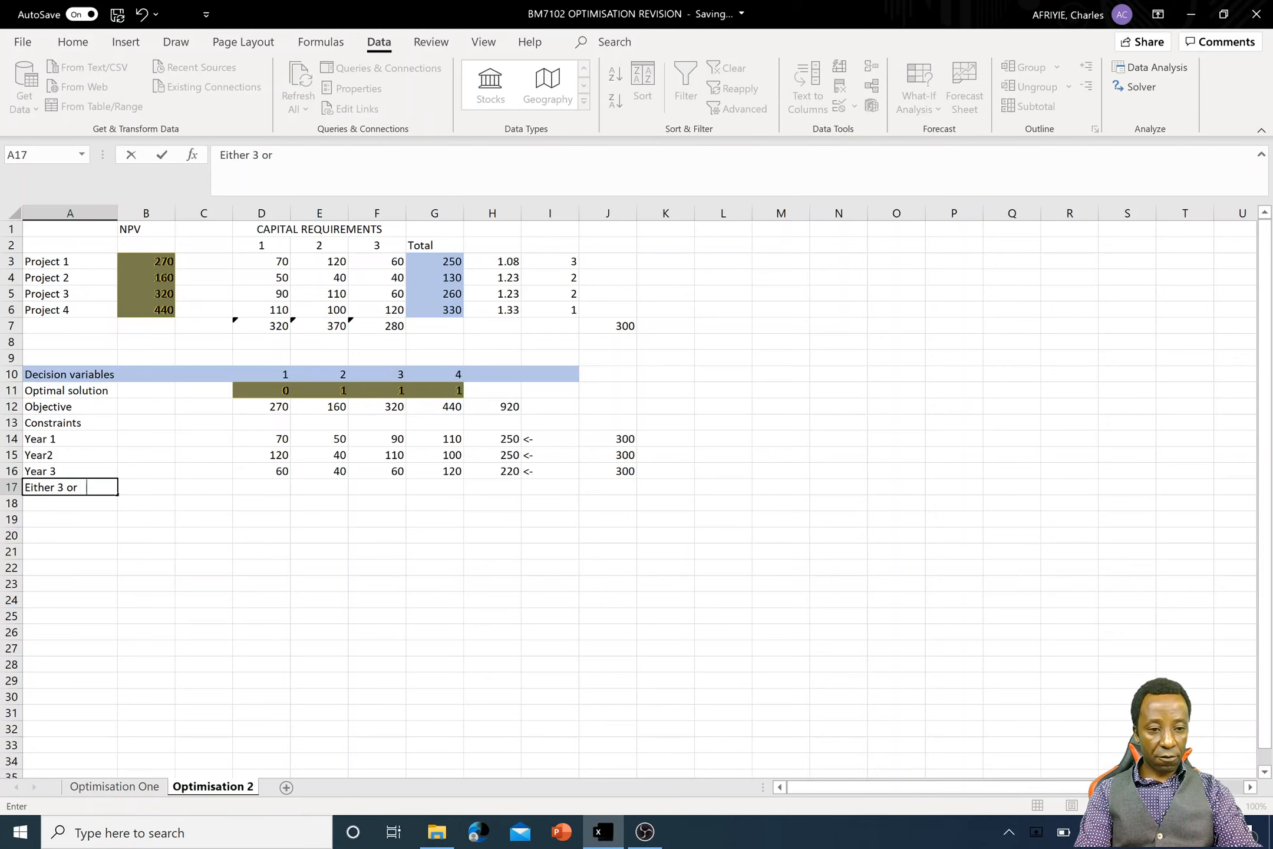
text(4)
key(Return)
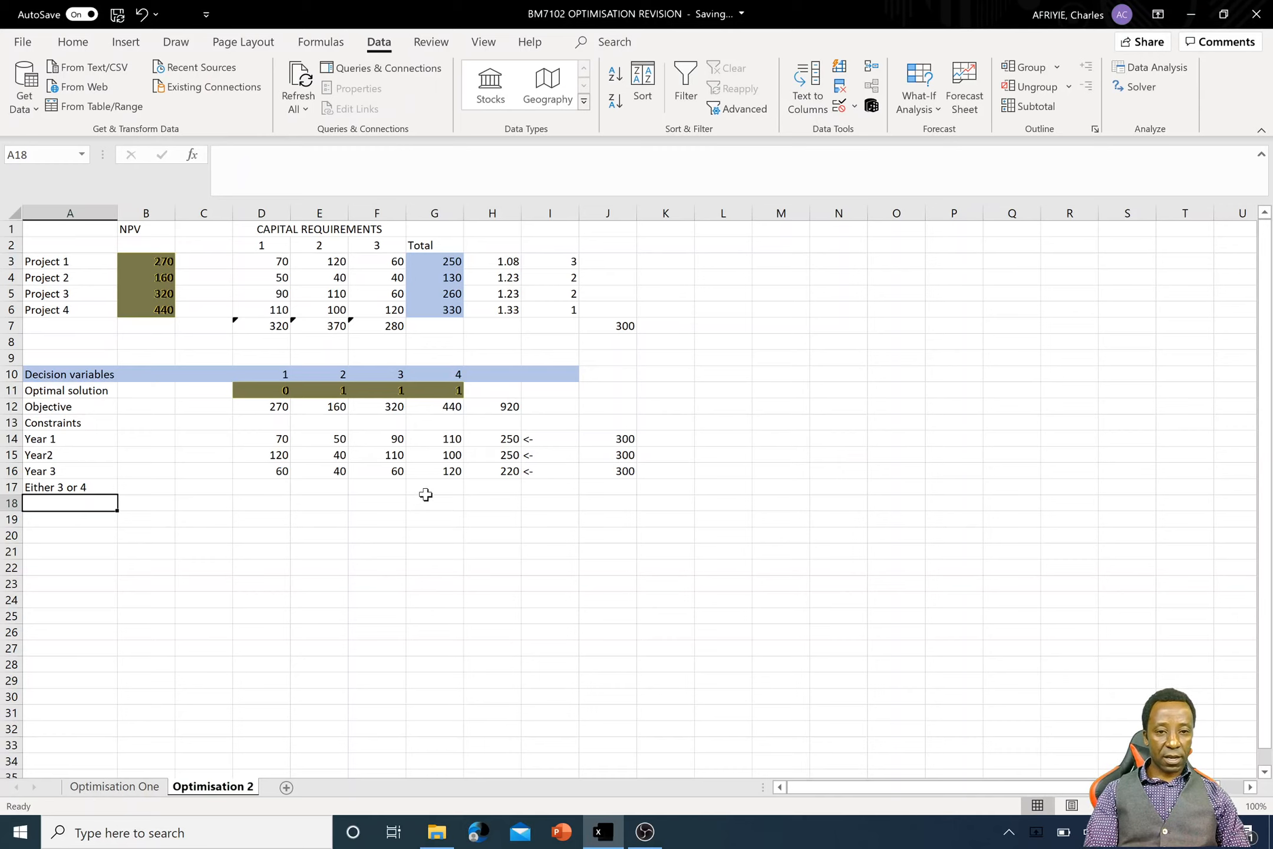
- Fill the "Either 3 or 4" row with coefficient 1 in F17 and G17 and the limit 1 in J17
click(389, 485)
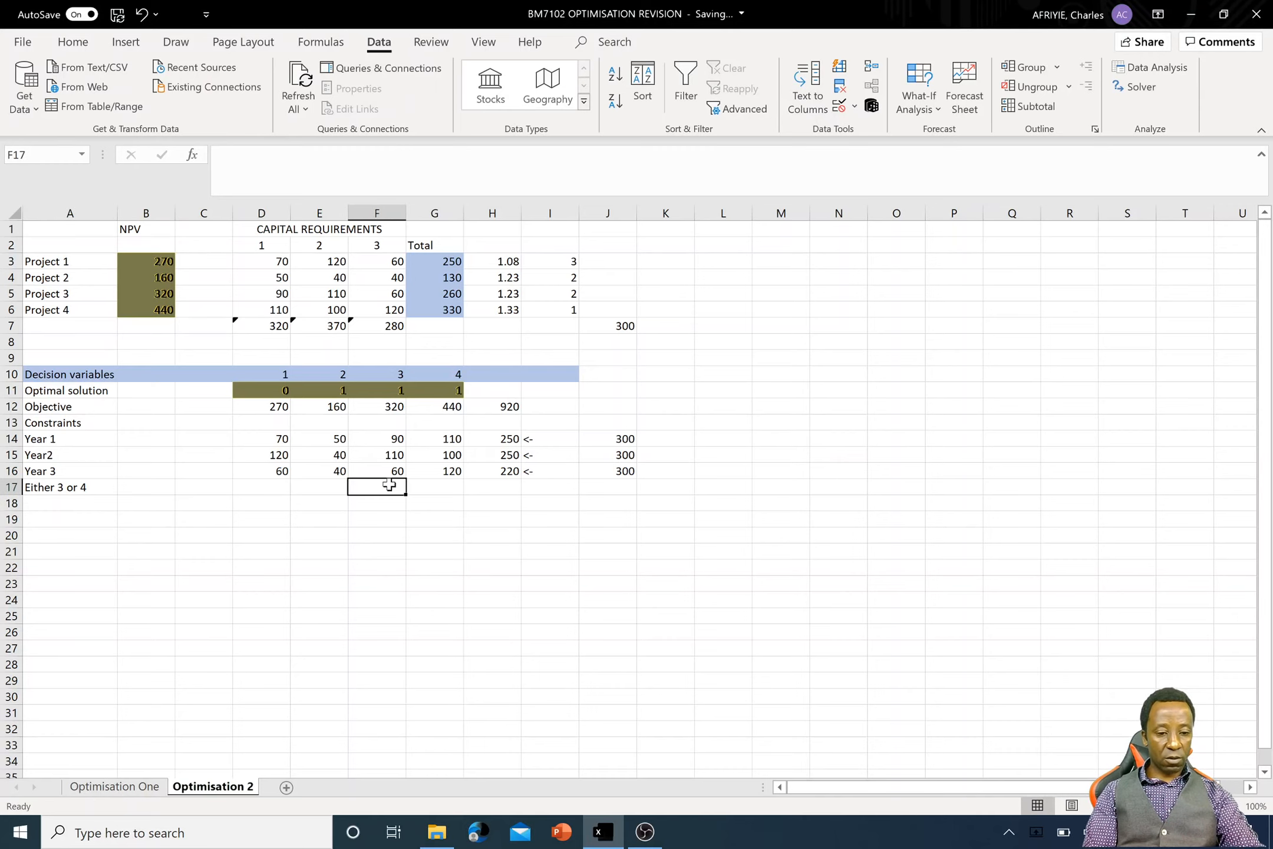
text(1)
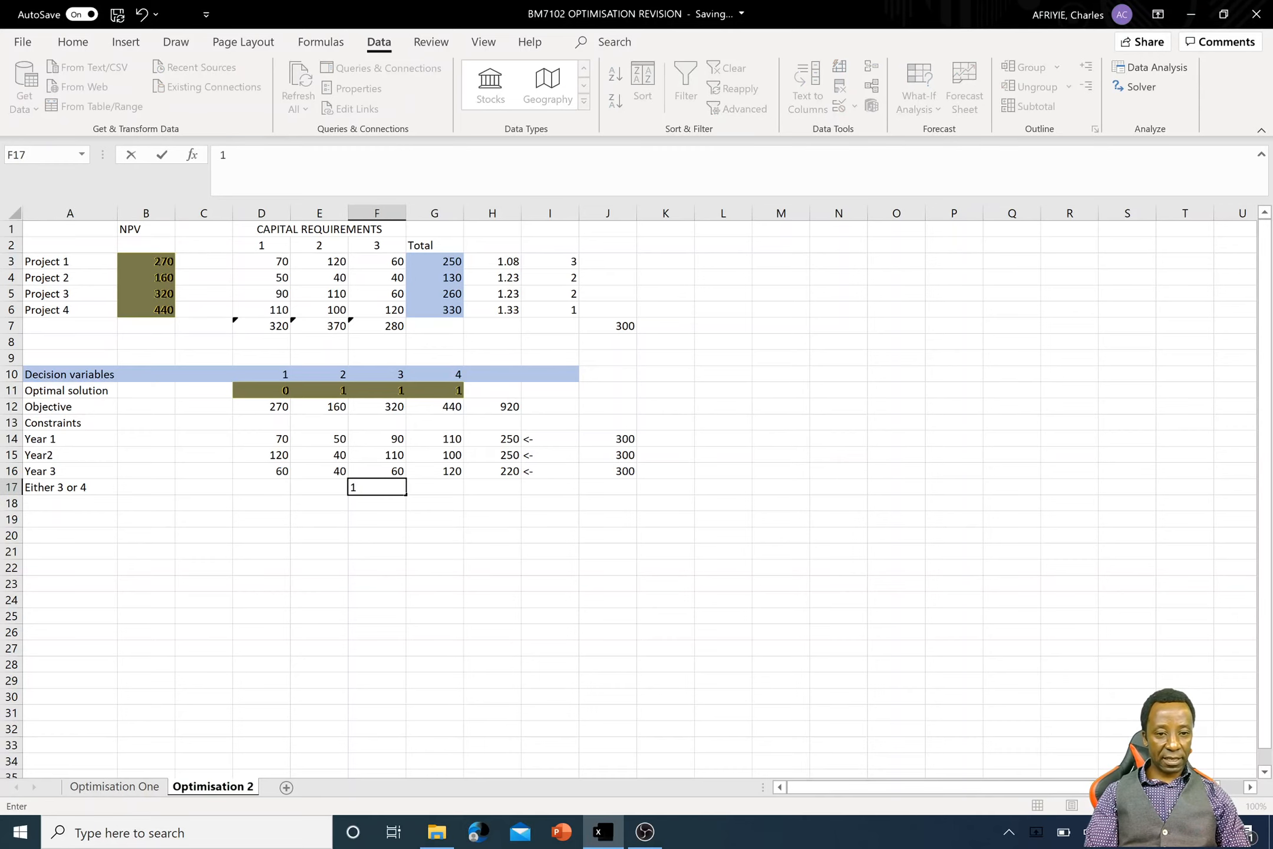
key(Tab)
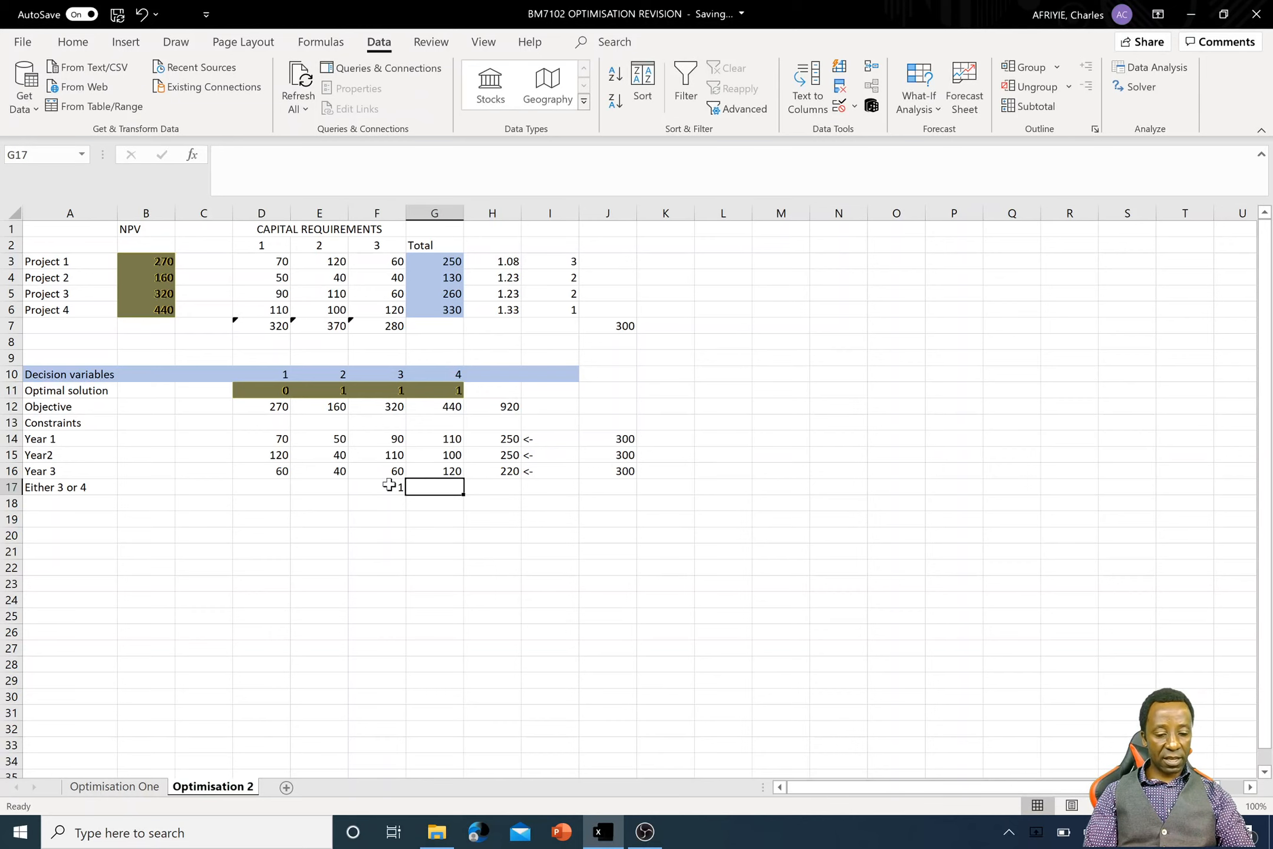
text(1)
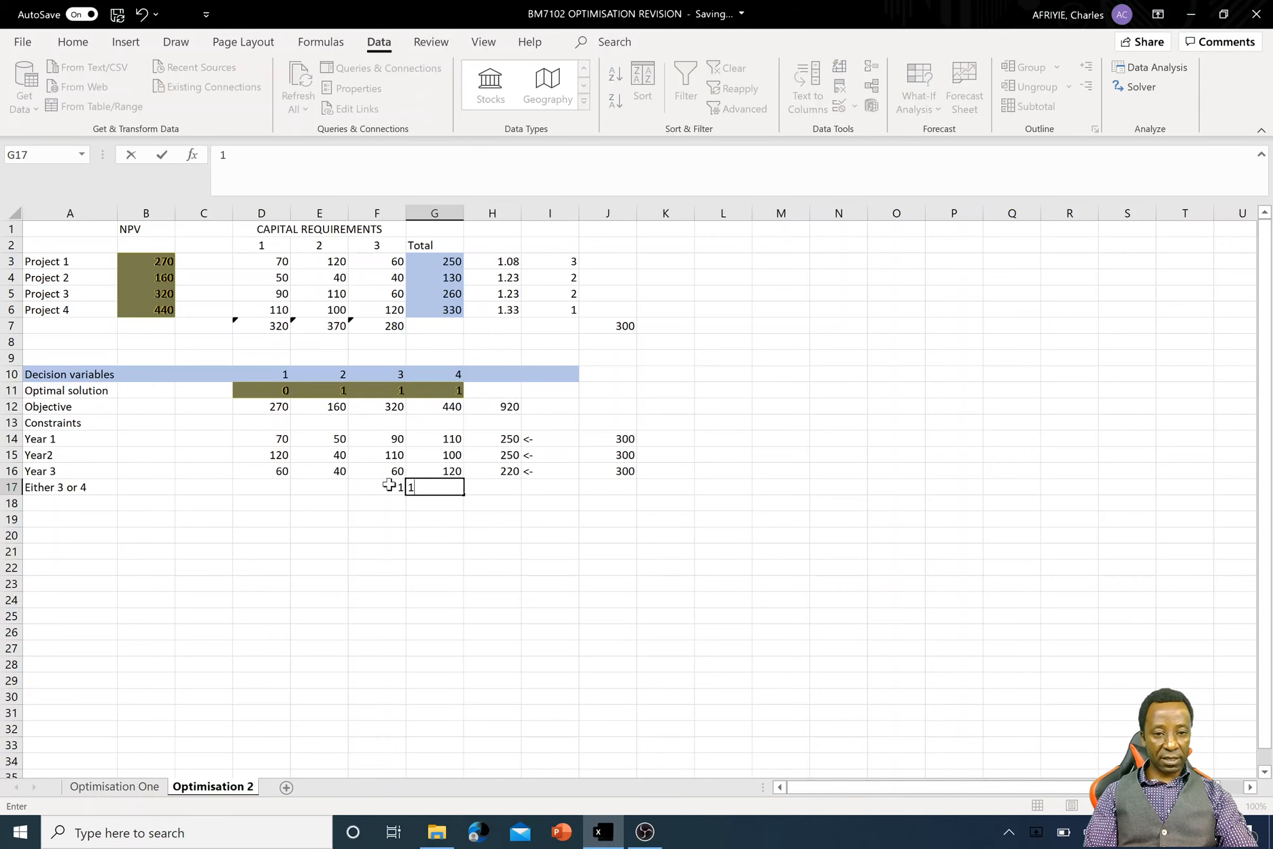
key(Tab)
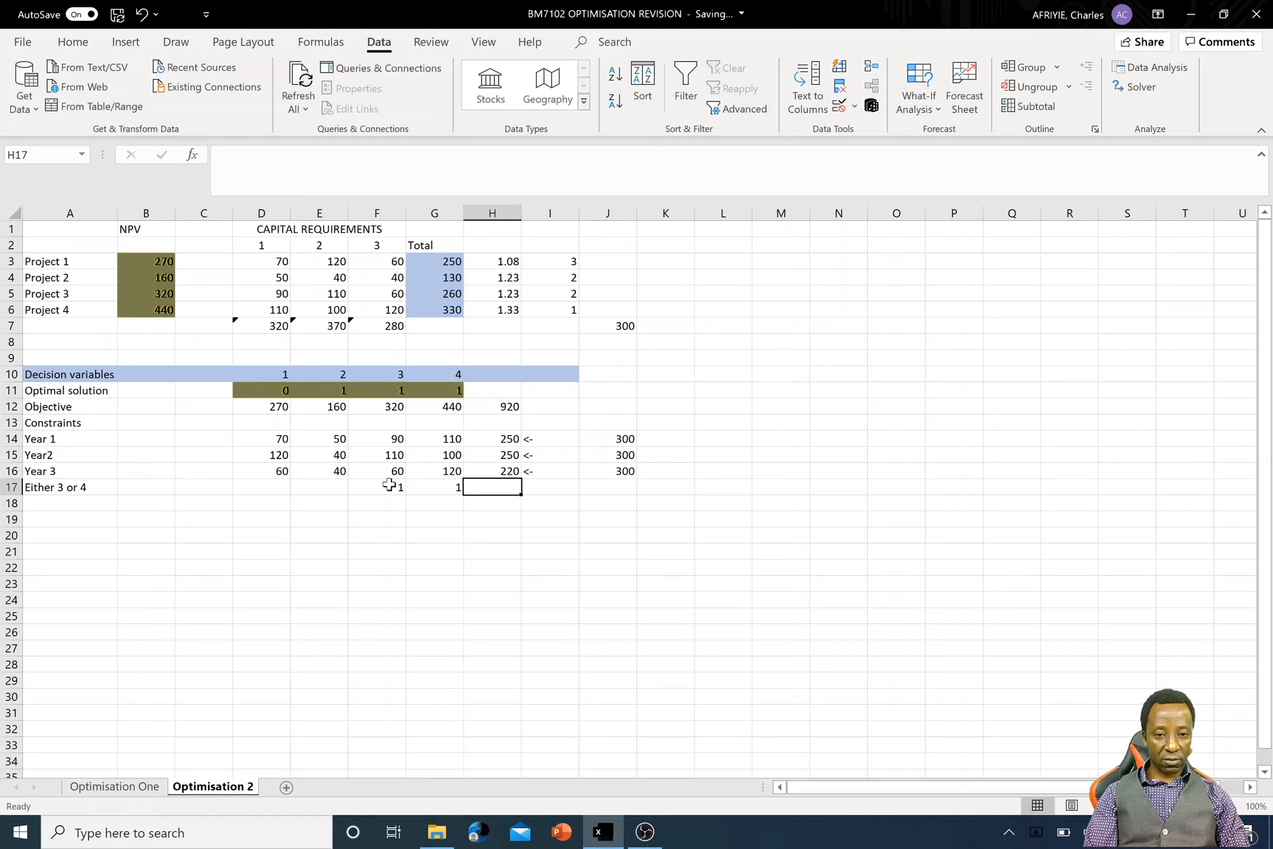
key(Tab)
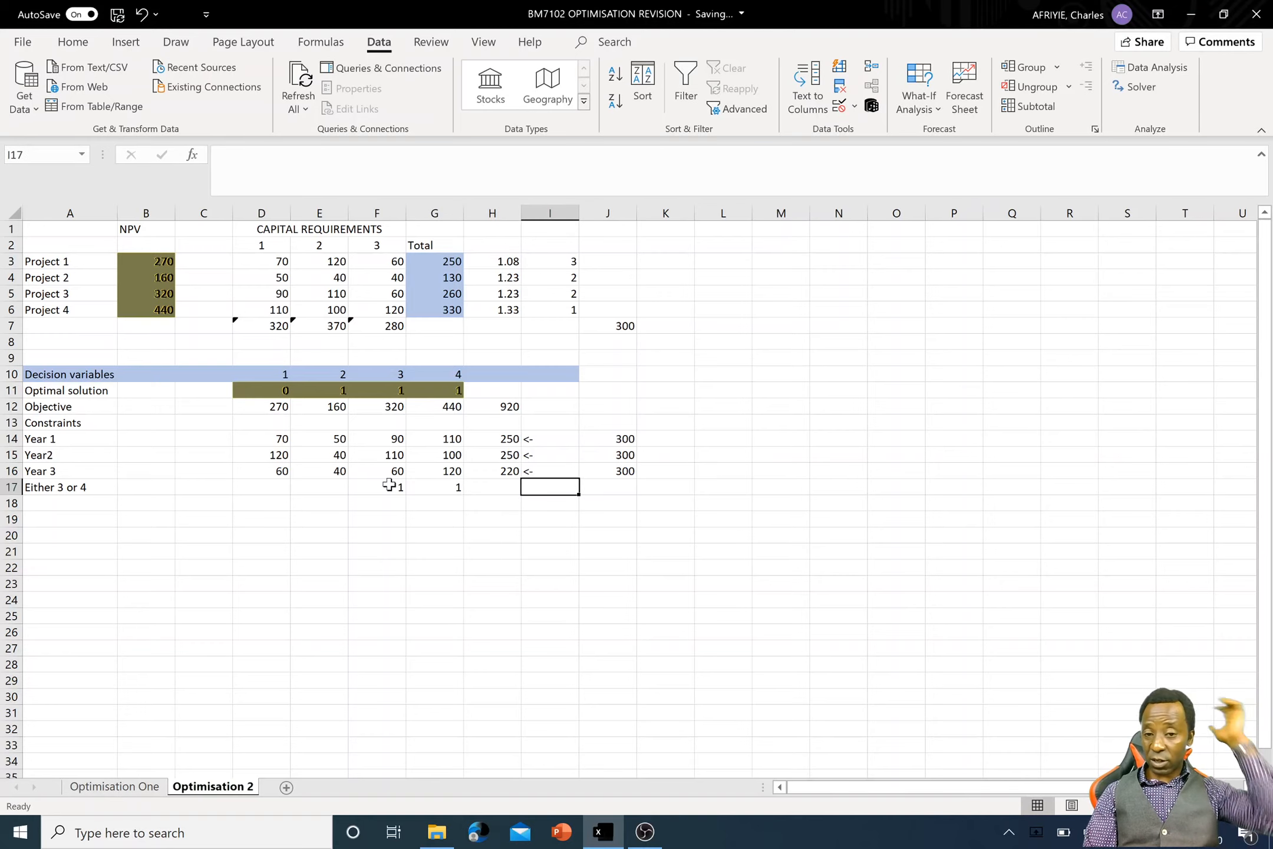
key(Tab)
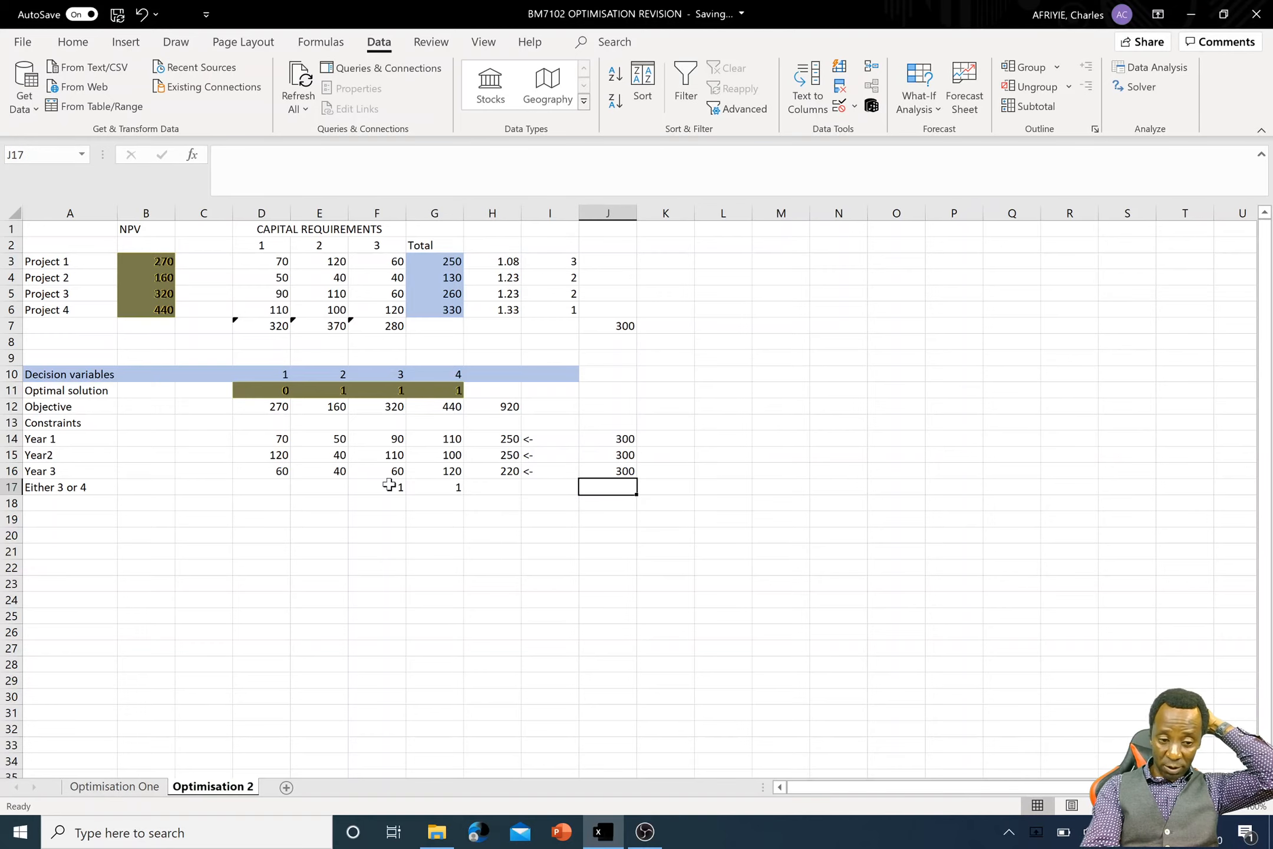
text(1)
click(551, 487)
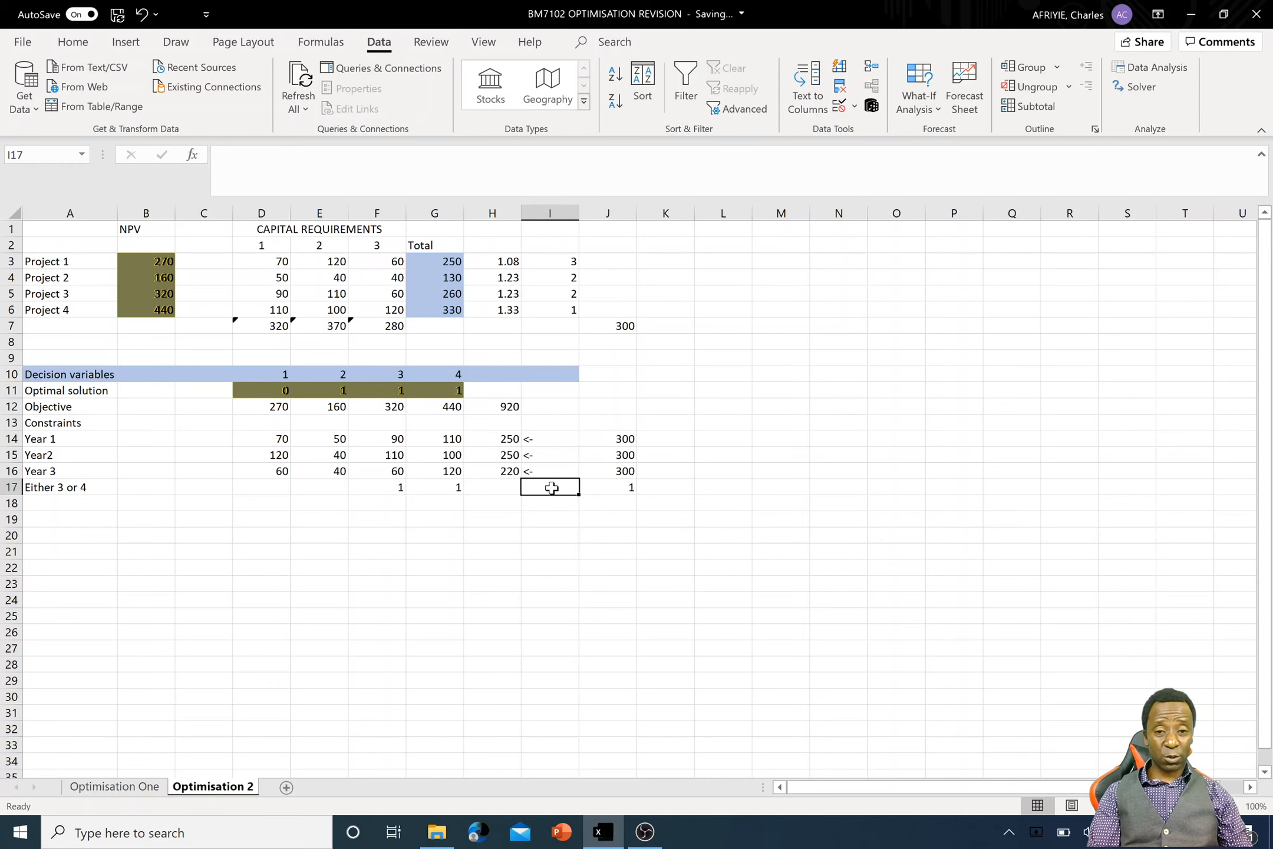
text(=)
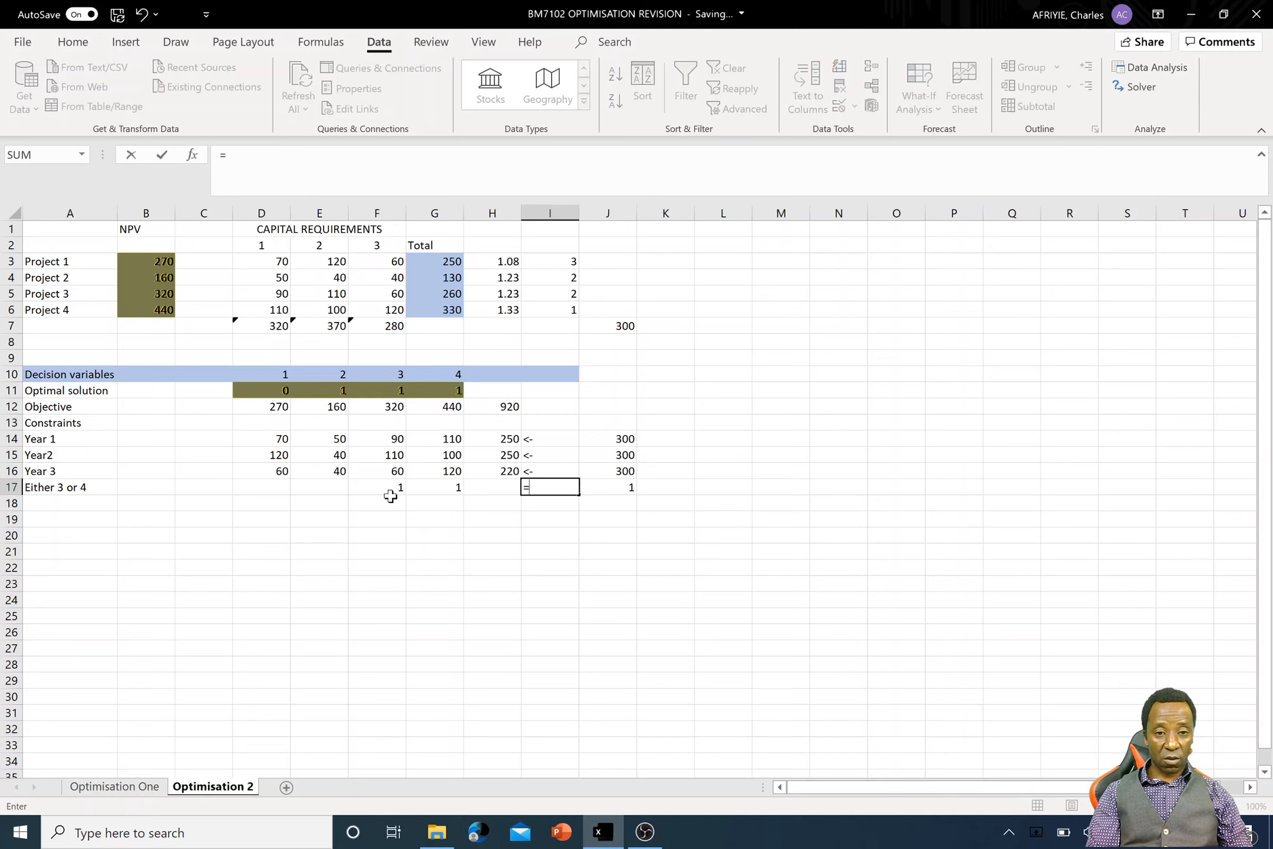
click(457, 489)
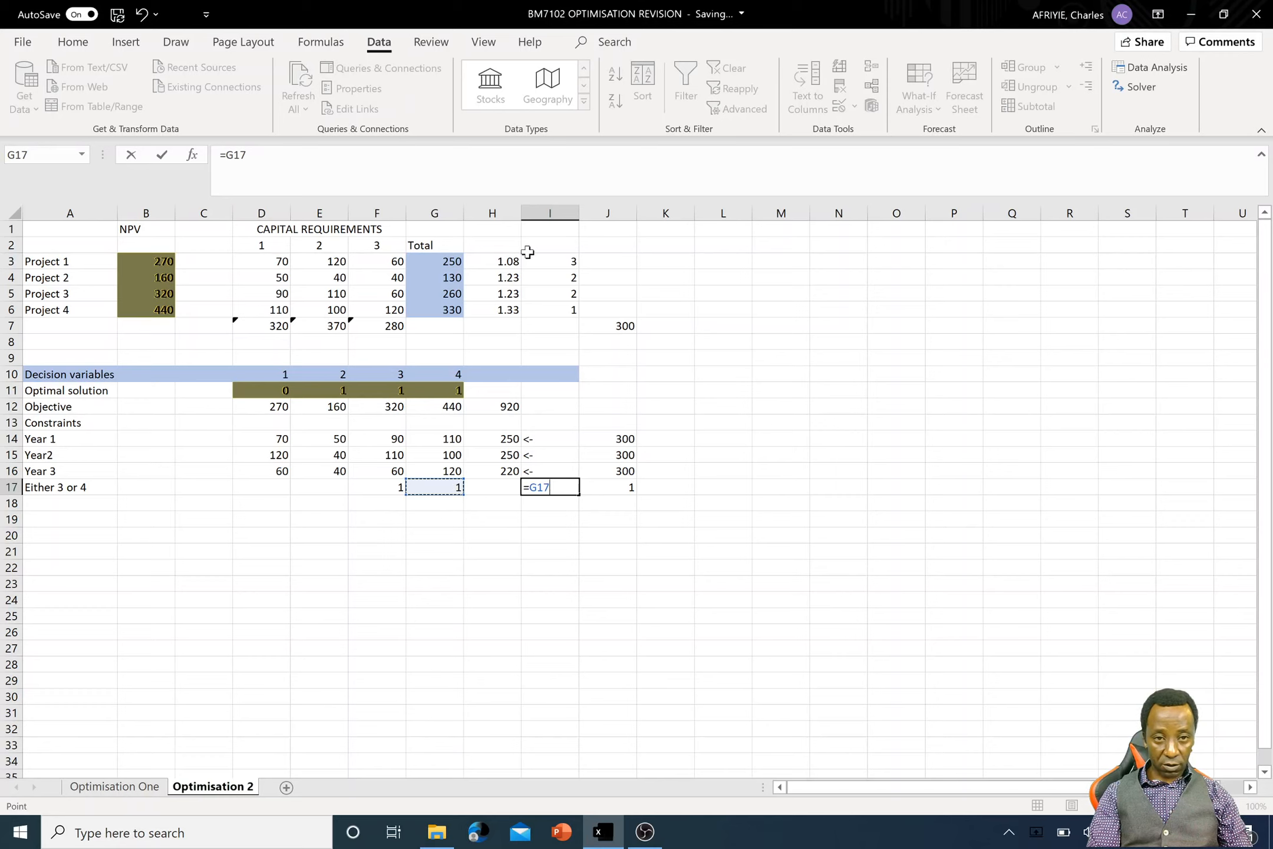
click(131, 155)
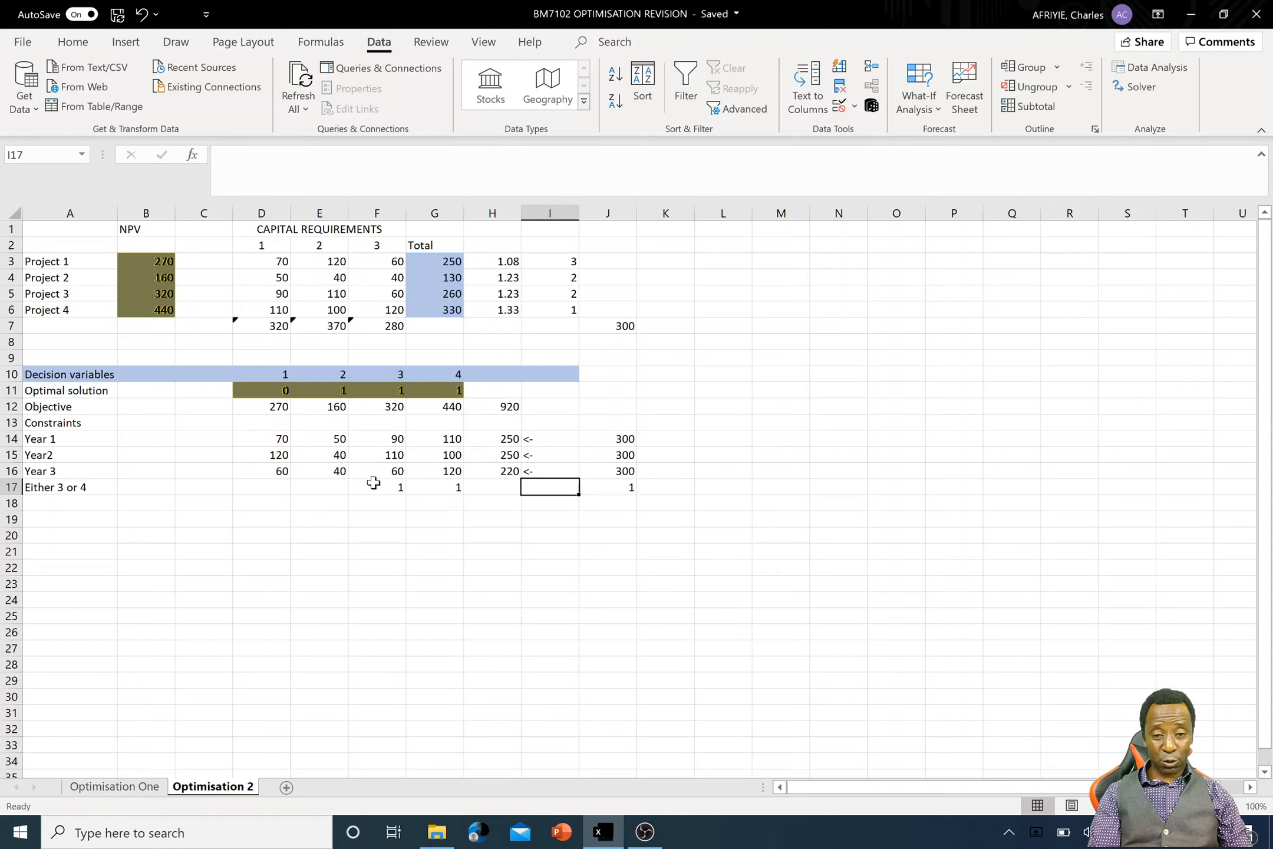
- Copy the SUMPRODUCT formula from H16 down to H17 and check its references to D11:G11 and D17:G17
click(514, 468)
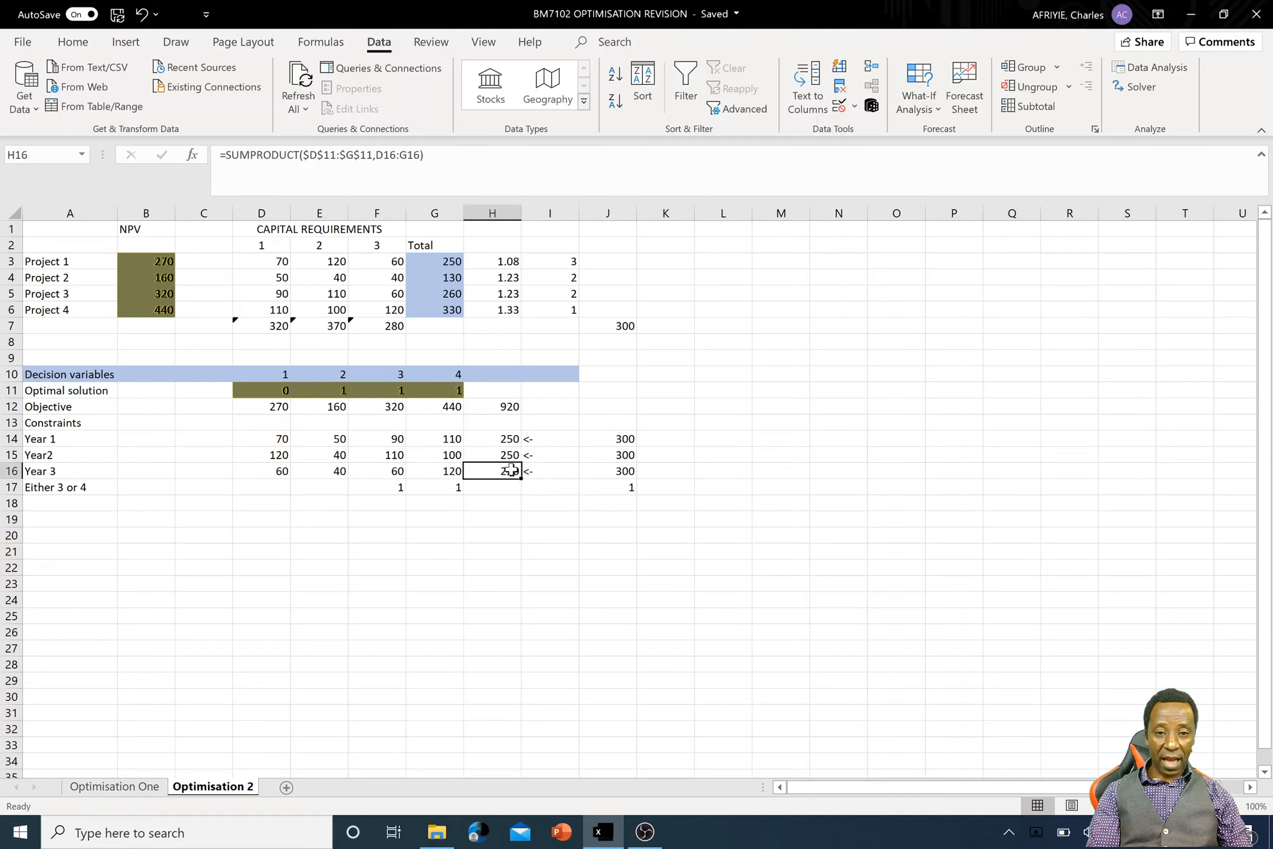
drag(519, 482, 510, 487)
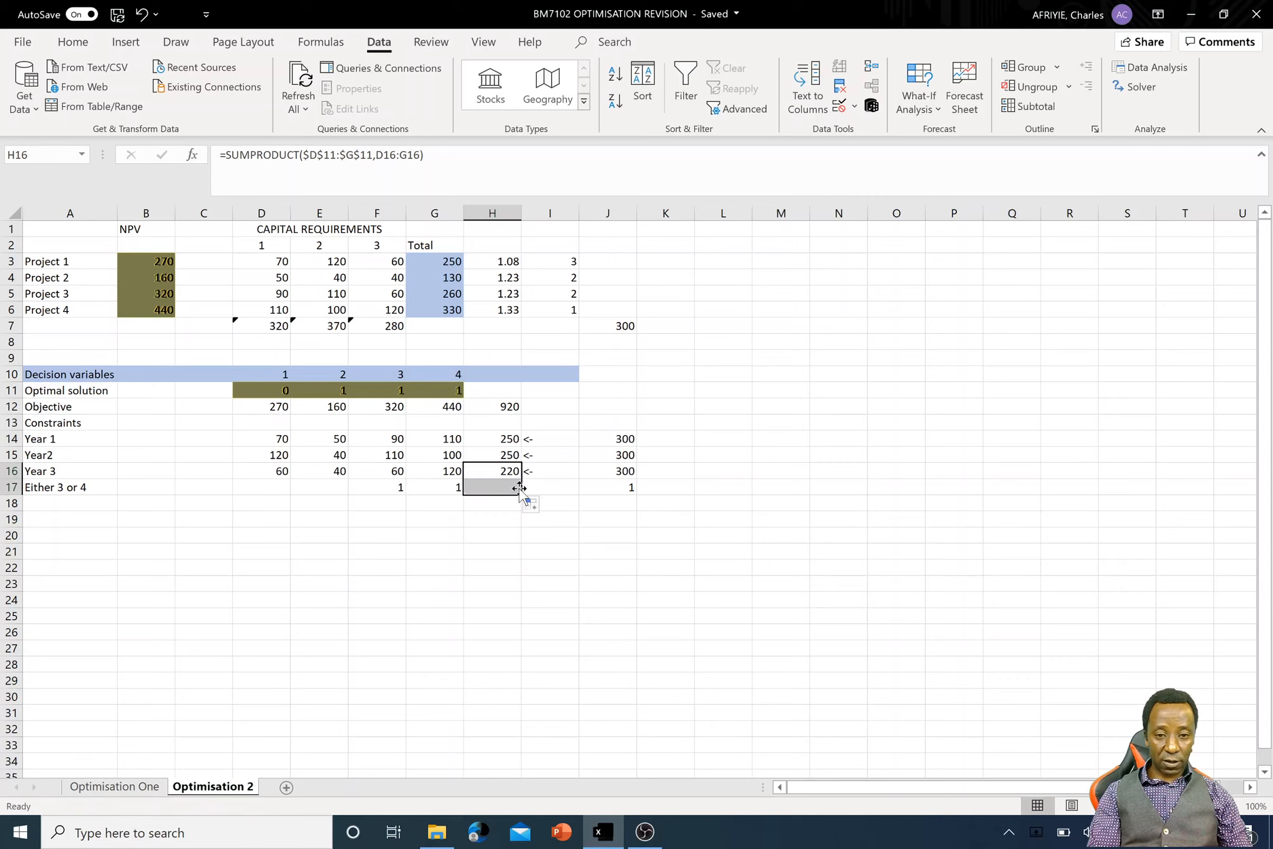
double_click(501, 487)
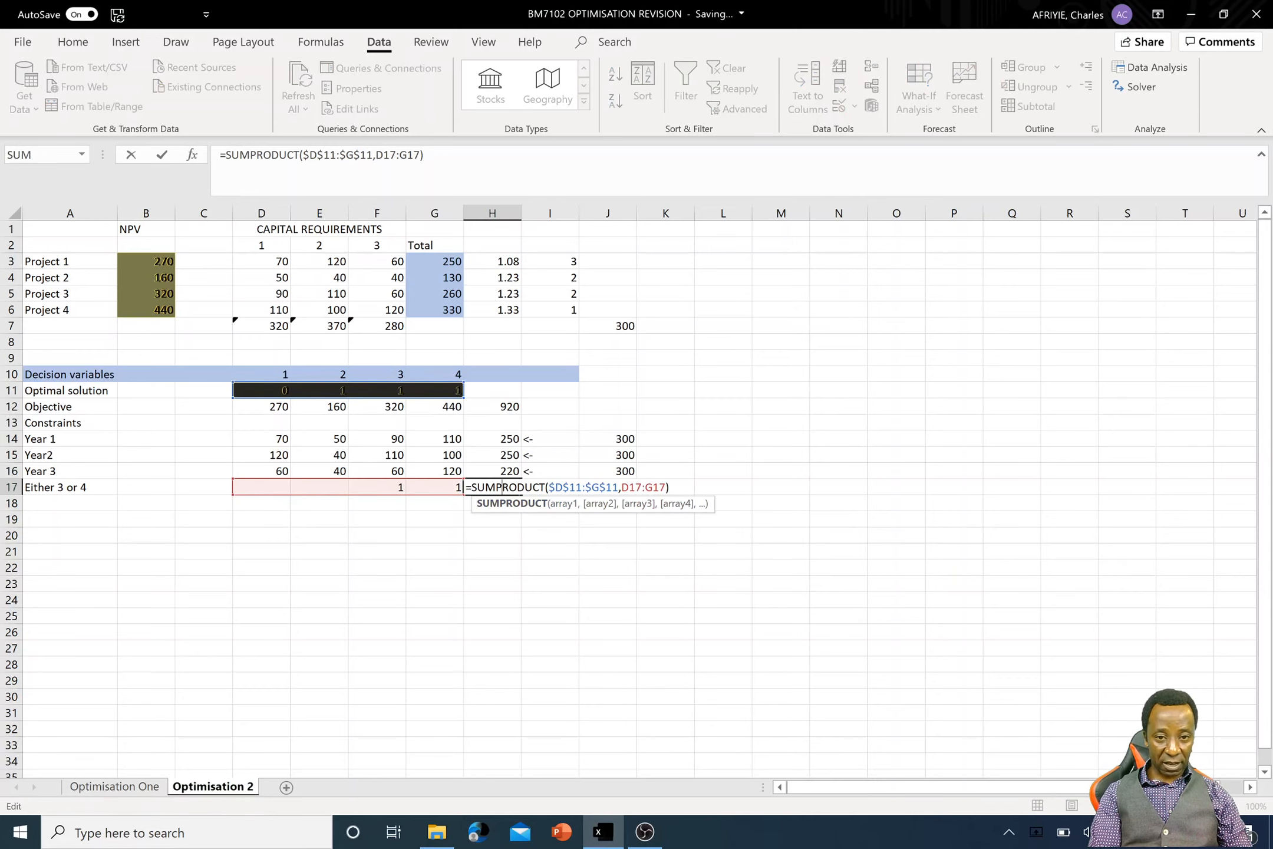
key(Return)
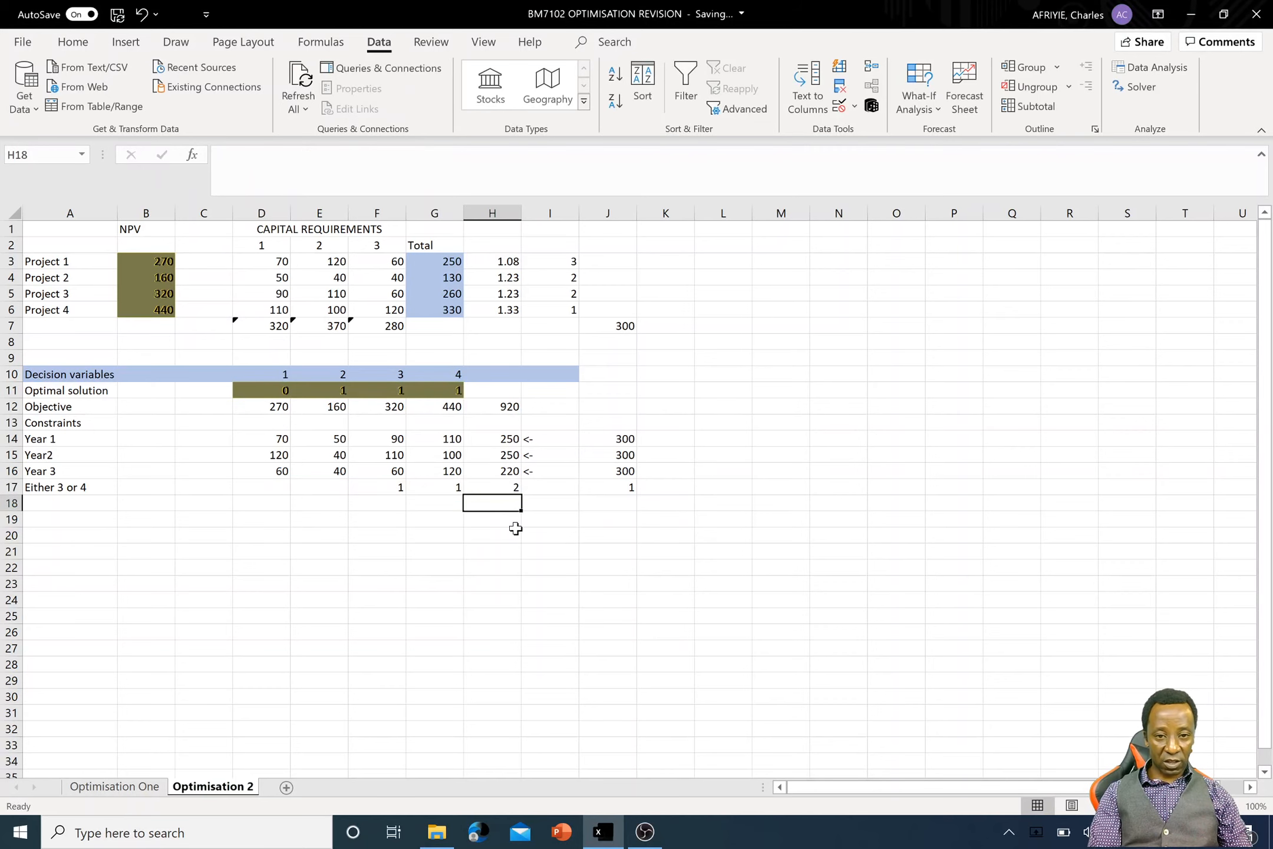
- Enter the sign "=" in I17 between the either-or total and its limit
click(531, 489)
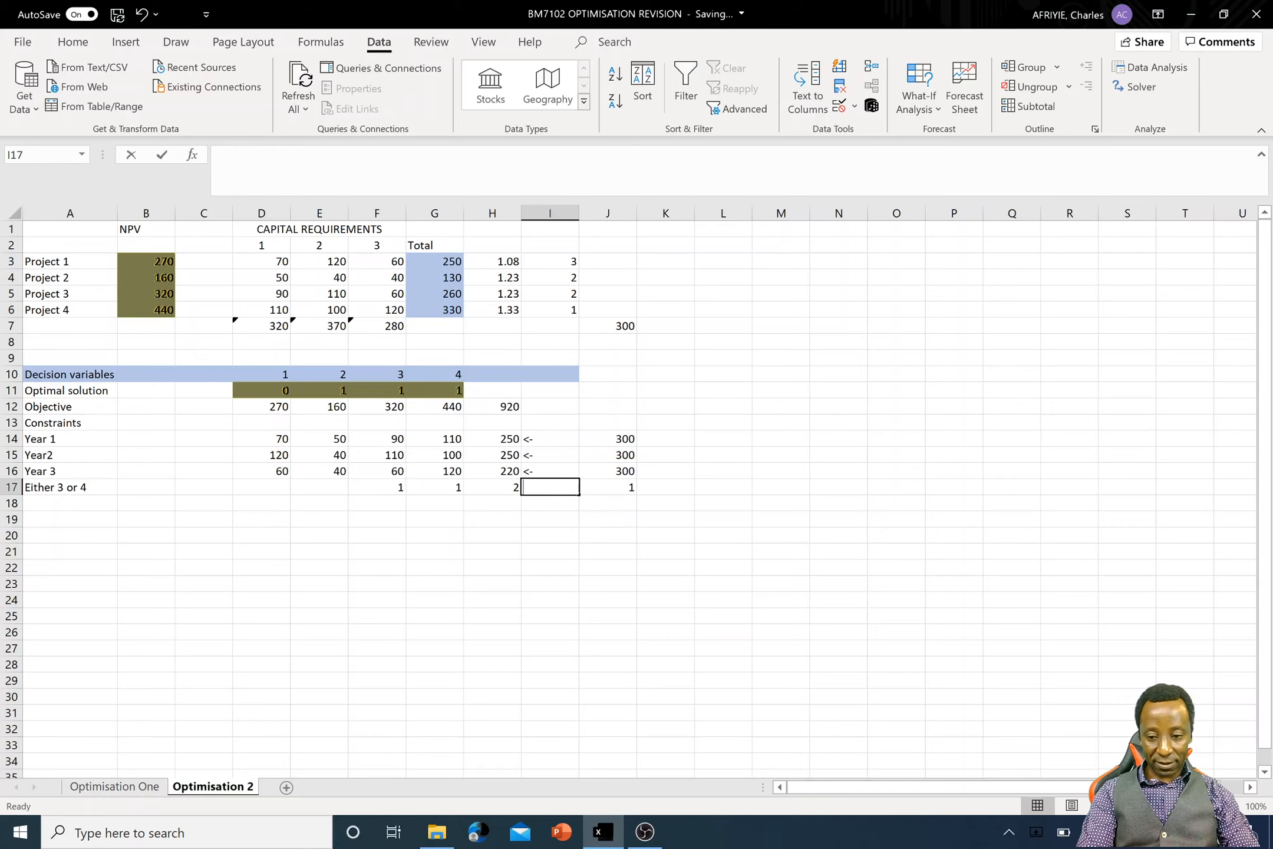
text(=)
key(Return)
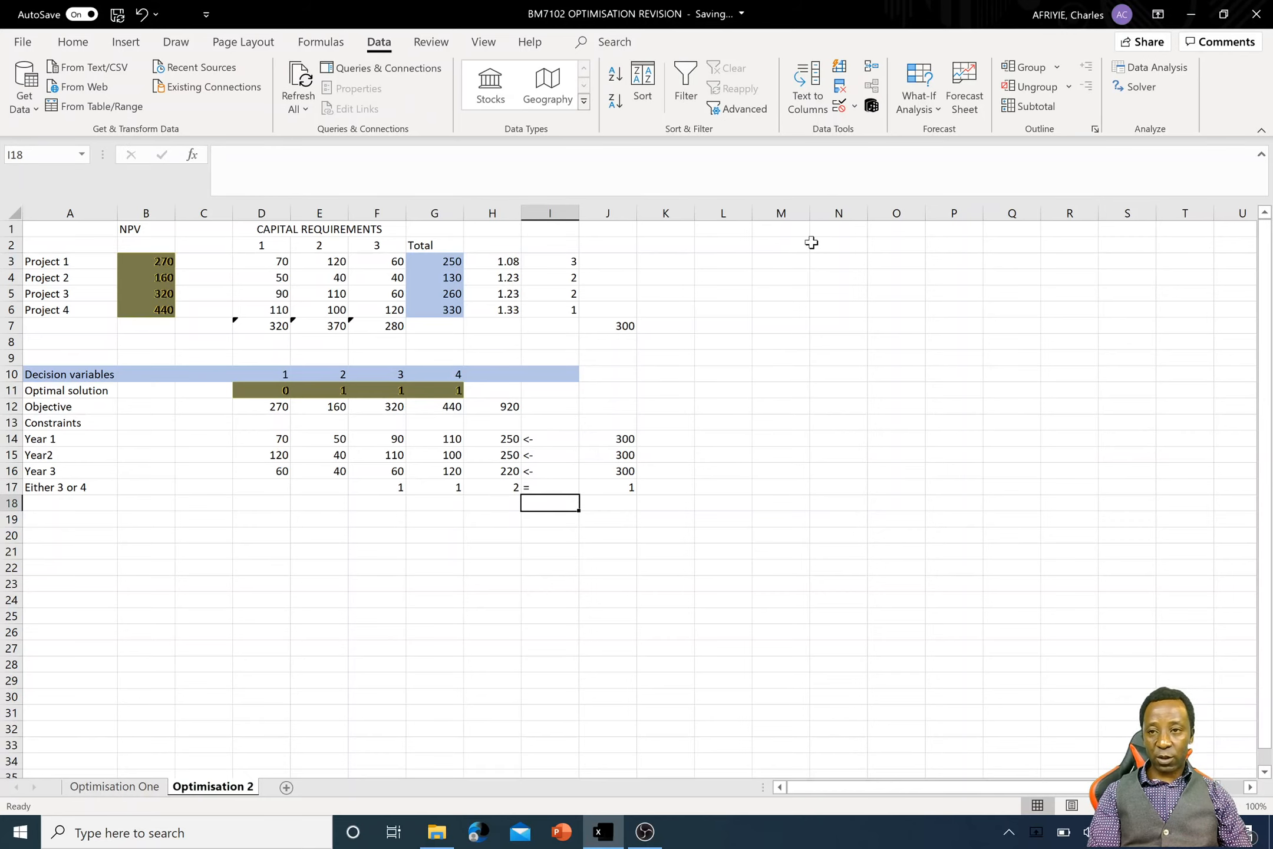
- Add the Solver constraint H17 = J17 to the existing model, solve it again and keep the Solver solution
click(1154, 91)
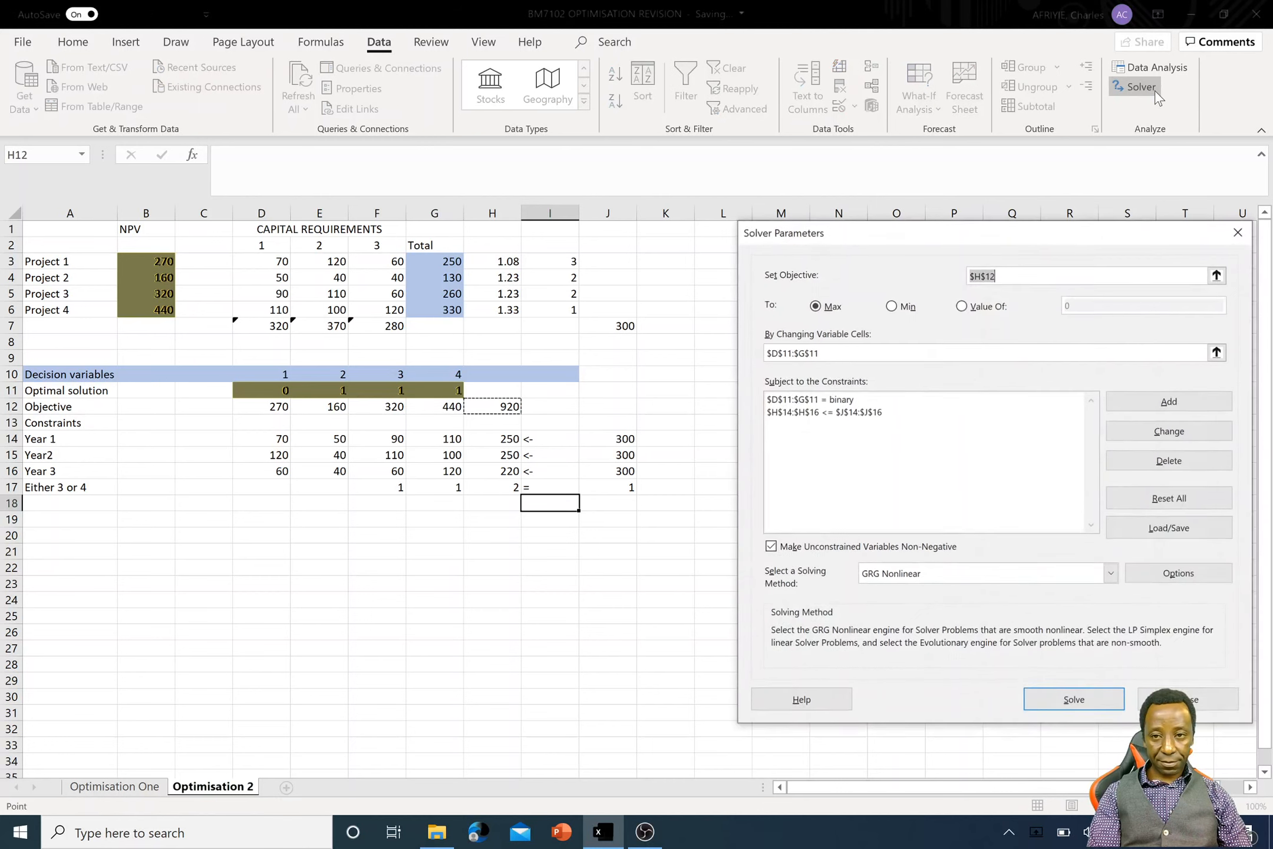
click(1190, 400)
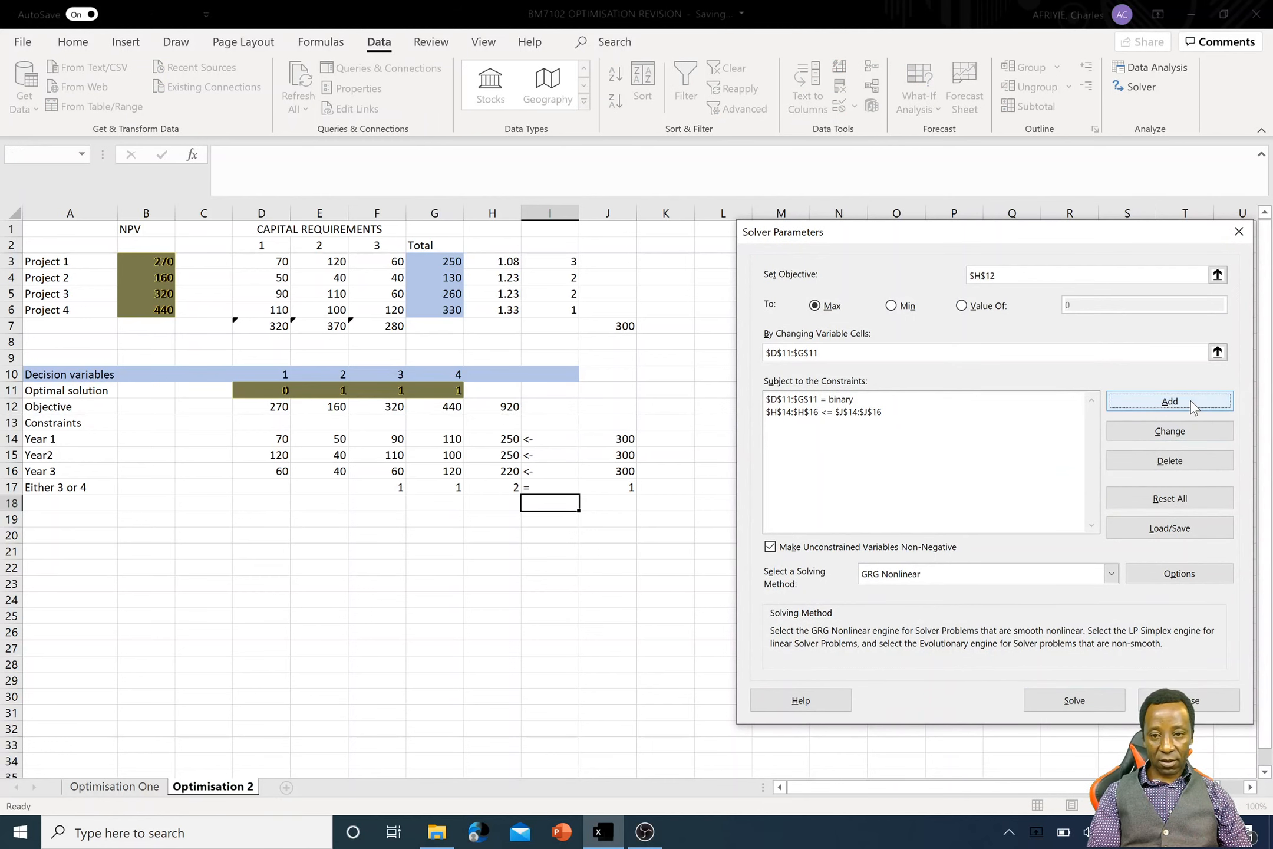
click(503, 492)
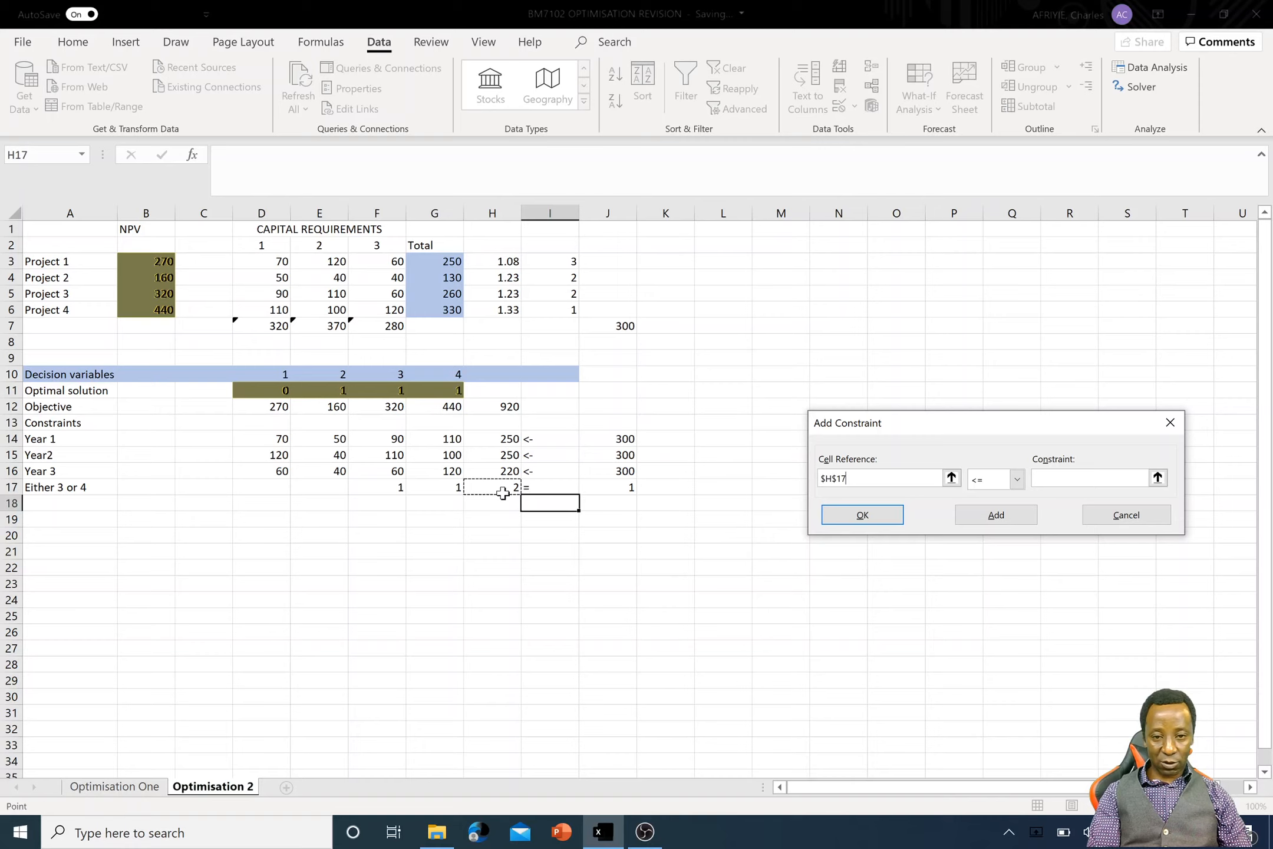
click(1016, 479)
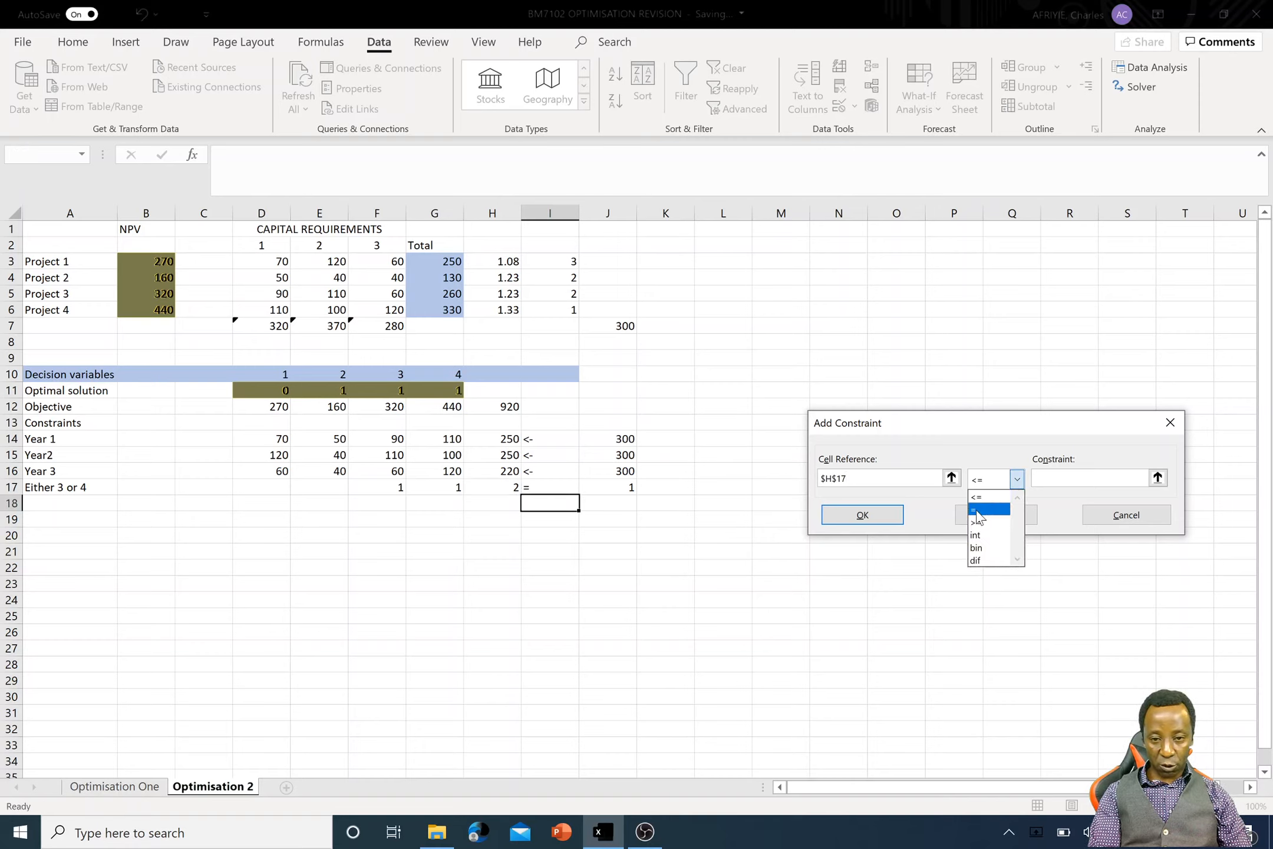
click(977, 511)
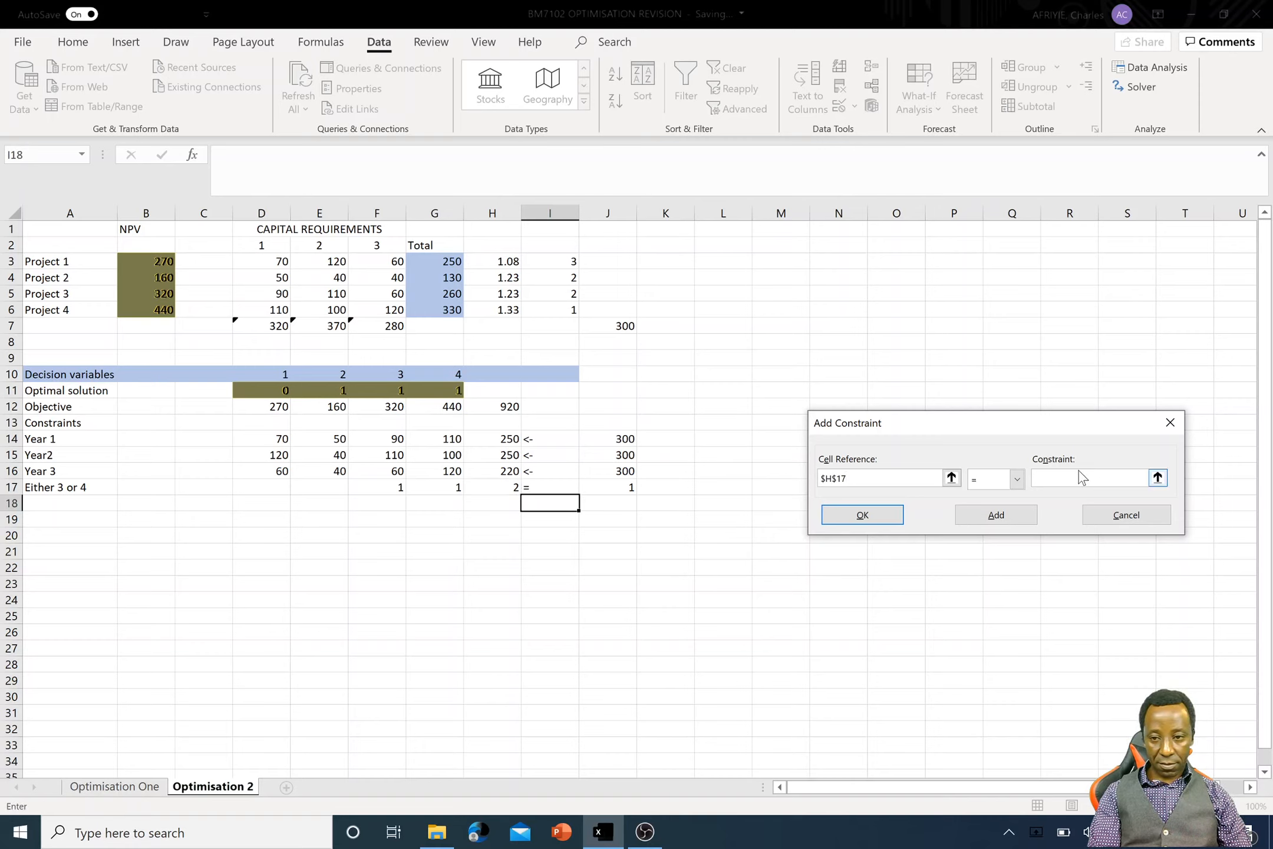
click(625, 490)
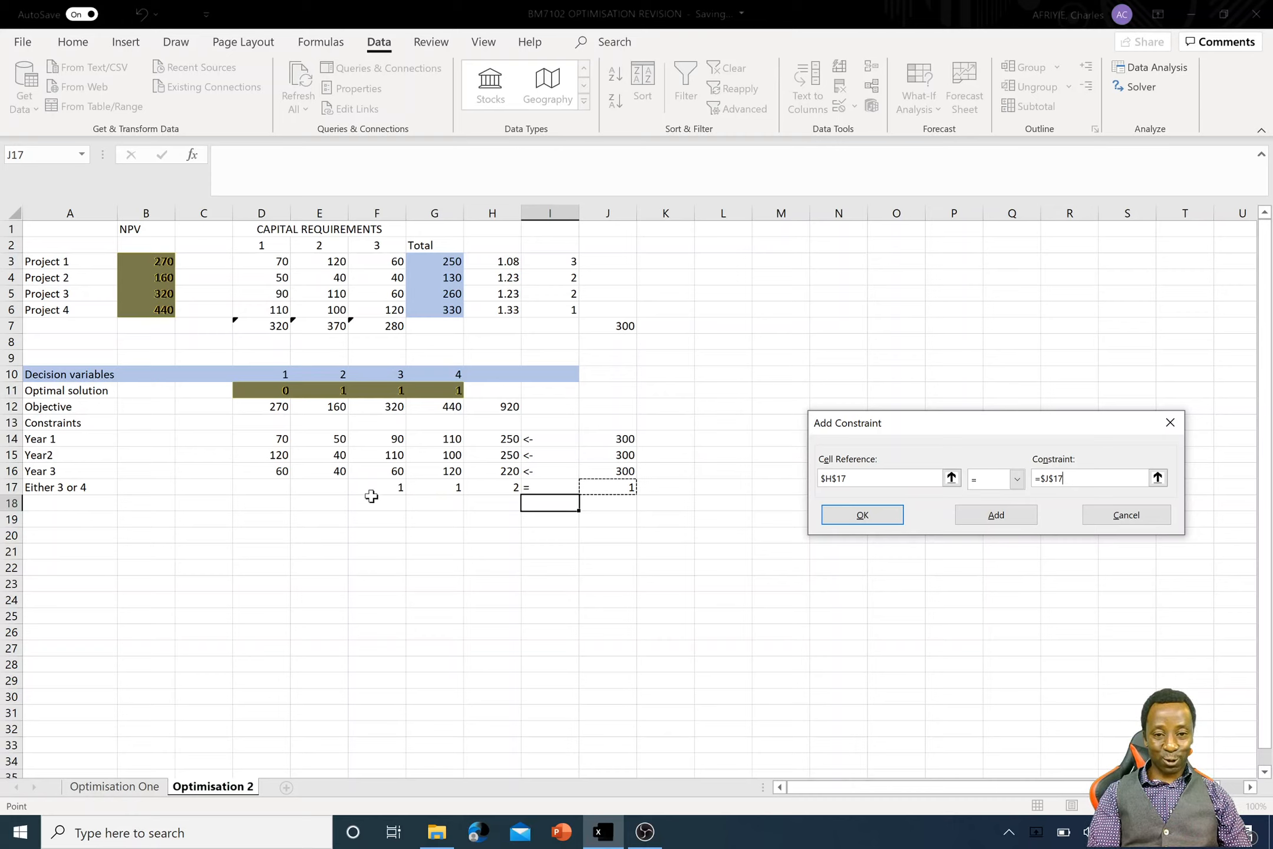
click(867, 513)
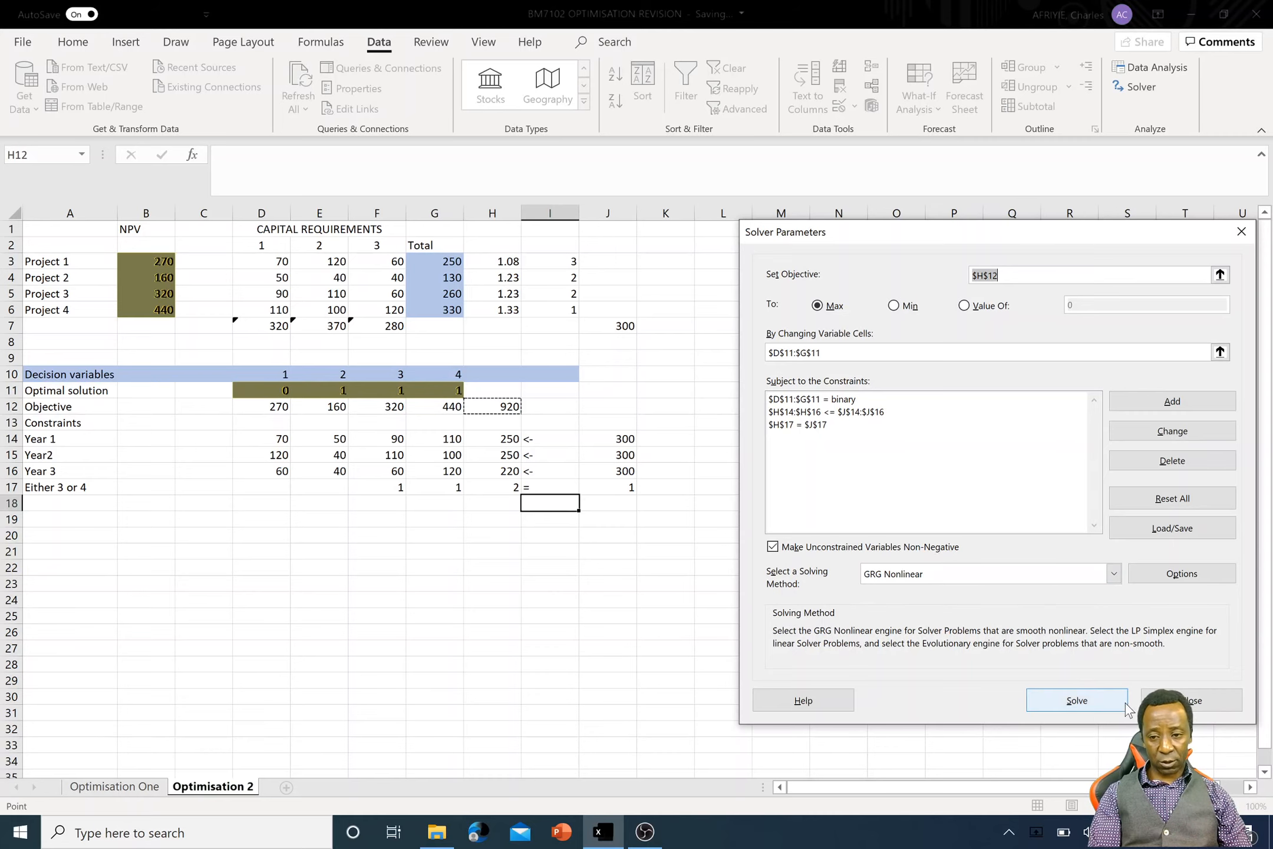
click(1093, 697)
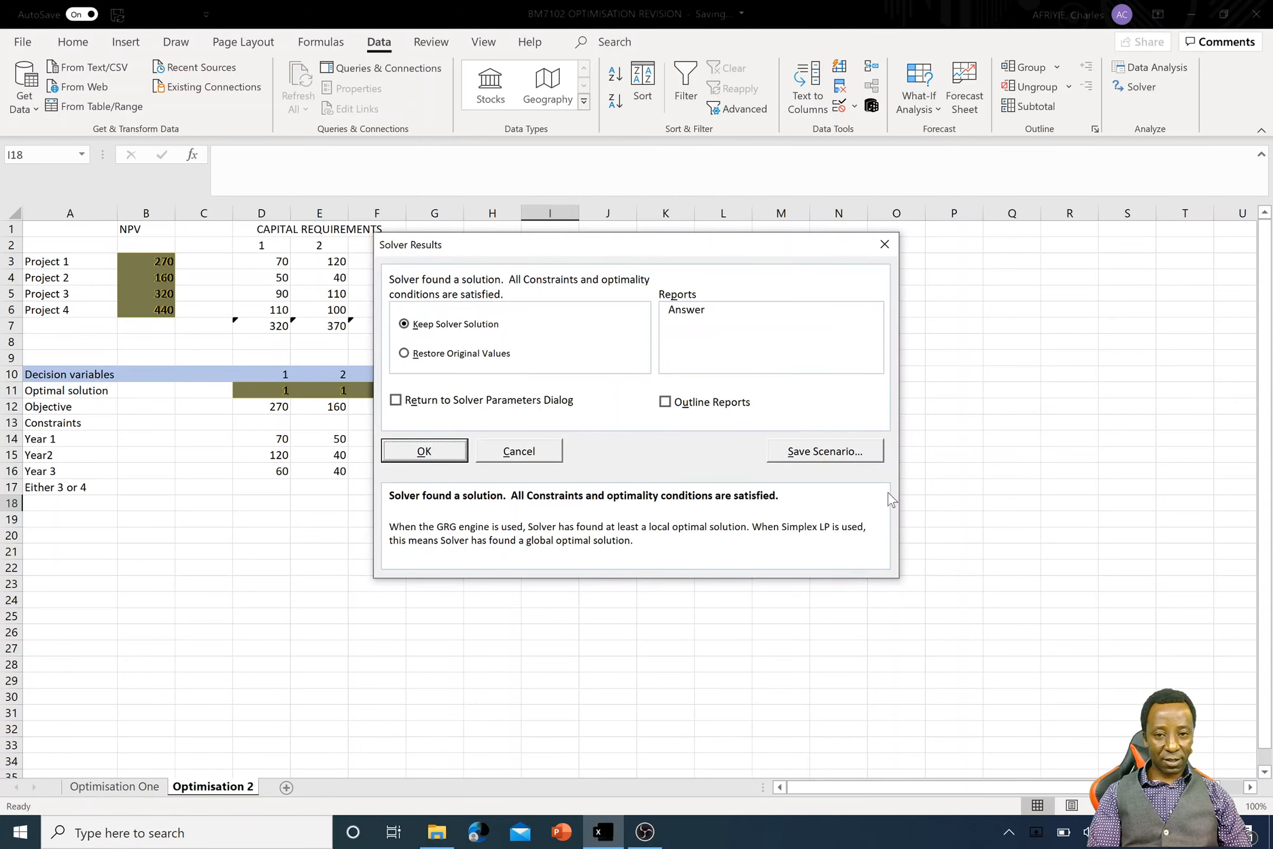
click(417, 447)
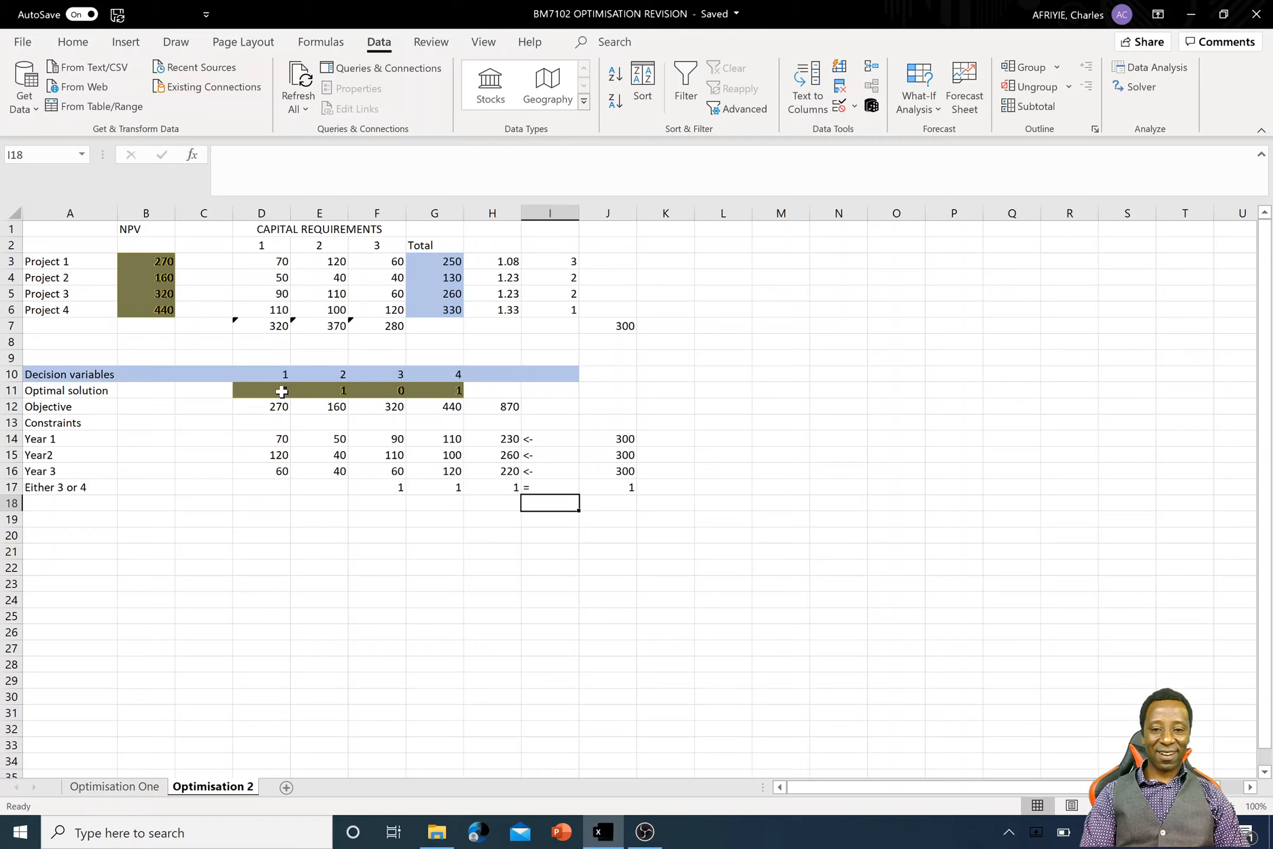
click(655, 838)
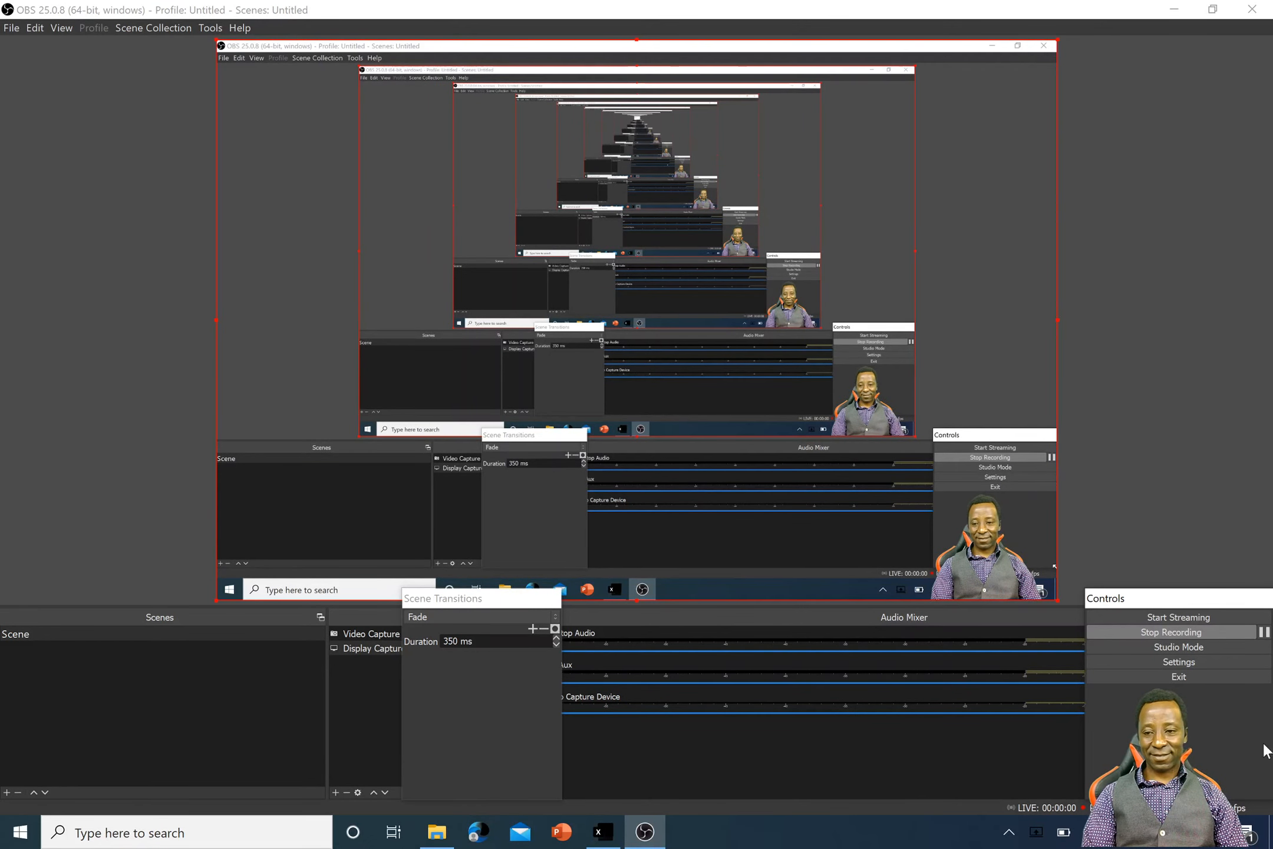